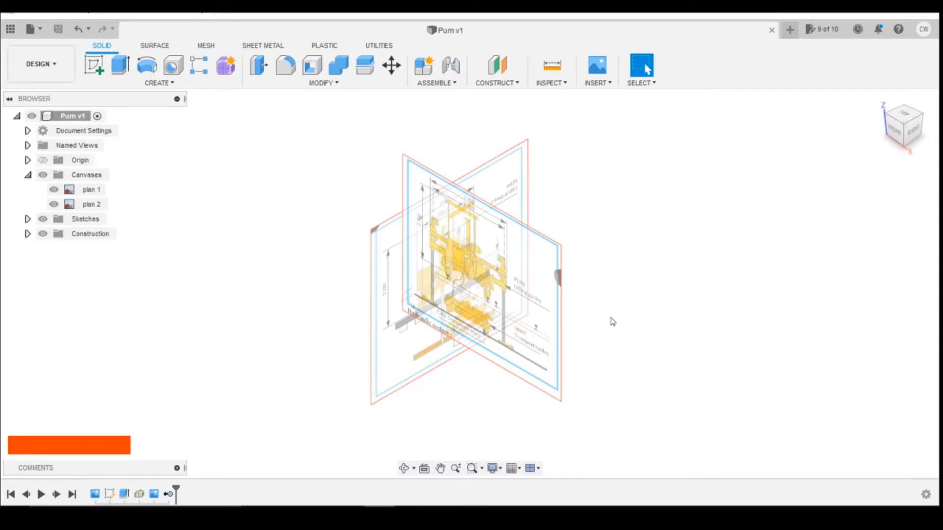
# Step: Switch to the photo viewer to examine the reference photo of the yellow Geismar lifting machine, and return to the Fusion 360 model
pyautogui.click(459, 497)
pyautogui.click(506, 450)
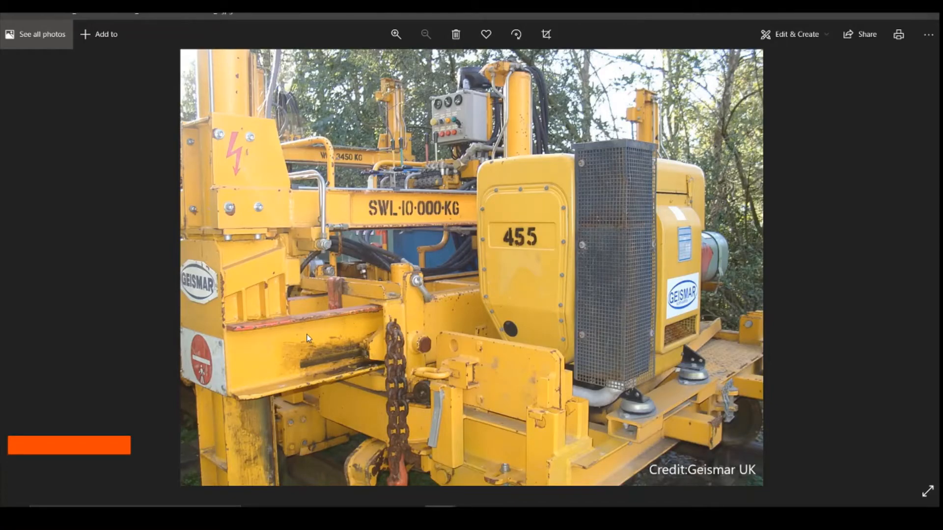
pyautogui.hotkey('shift', 'z')
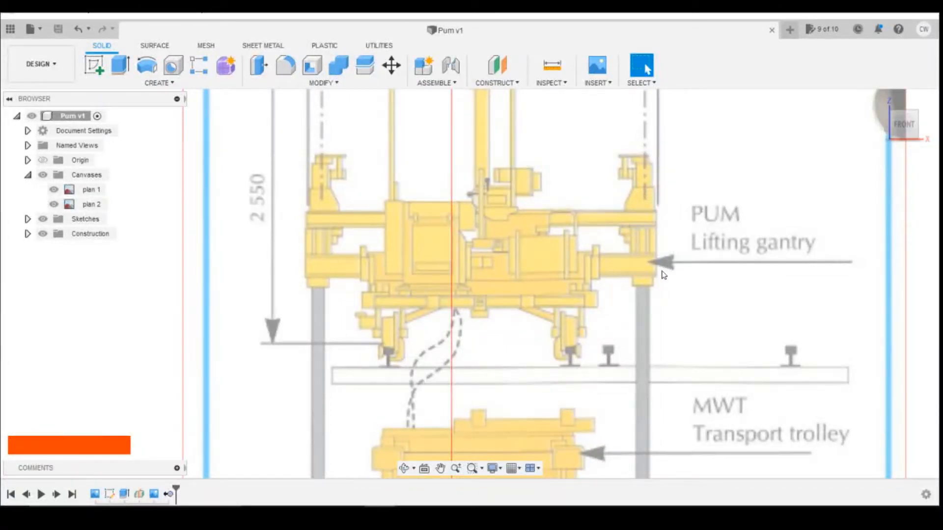
pyautogui.click(98, 66)
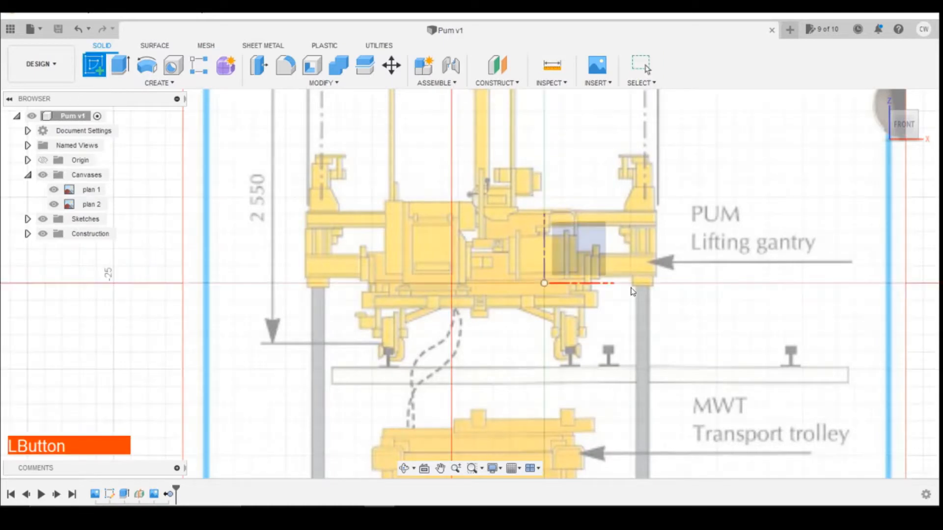
pyautogui.moveTo(905, 123); pyautogui.dragTo(933, 120)
pyautogui.click(898, 121)
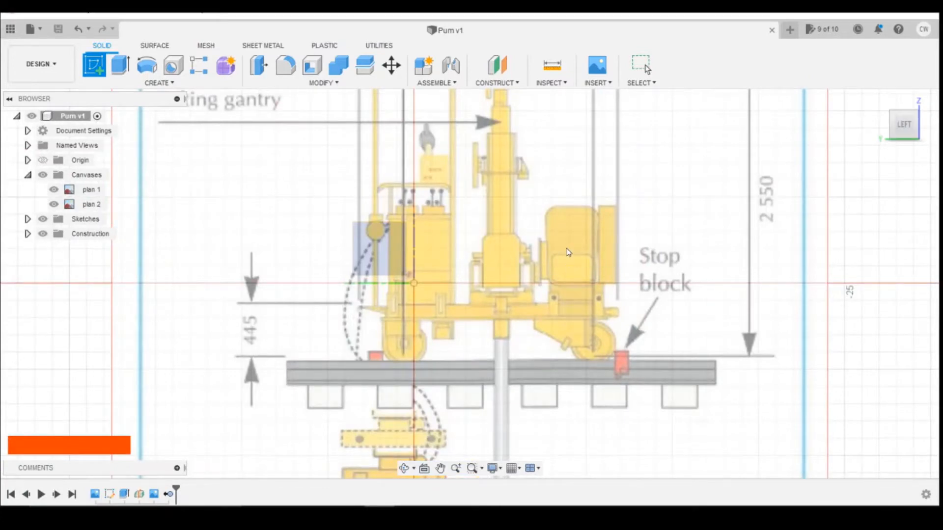
pyautogui.moveTo(906, 123); pyautogui.dragTo(925, 132)
pyautogui.click(909, 123)
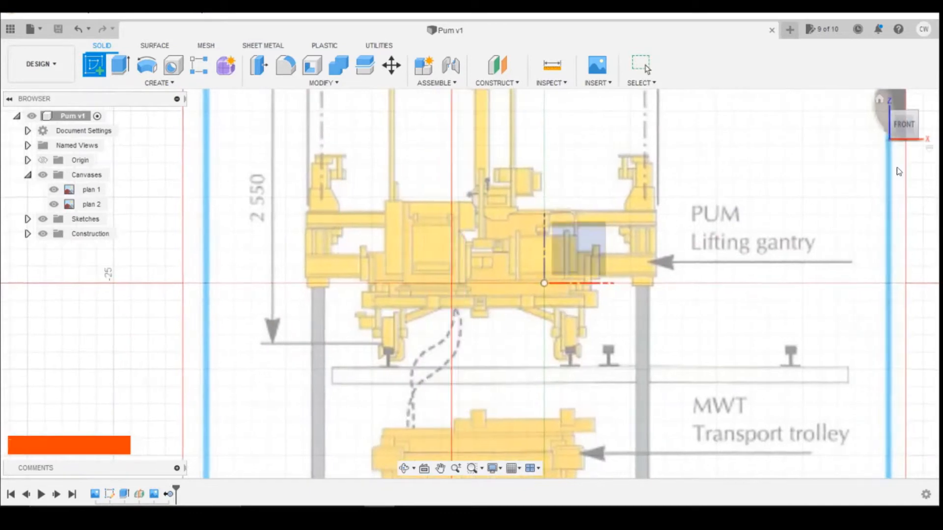
pyautogui.click(885, 125)
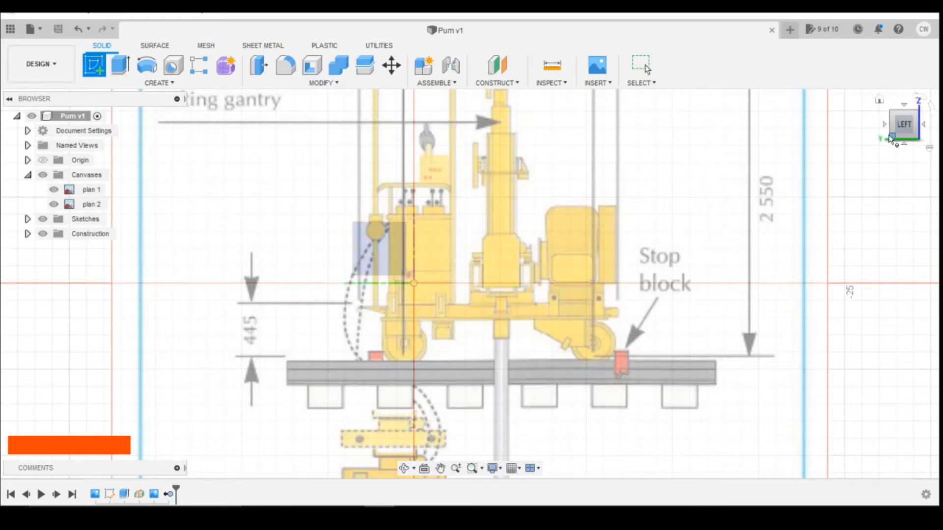
pyautogui.press('Escape')
# Step: Orient the model to the left view and start a new sketch on the plane of the side-elevation drawing
pyautogui.click(905, 125)
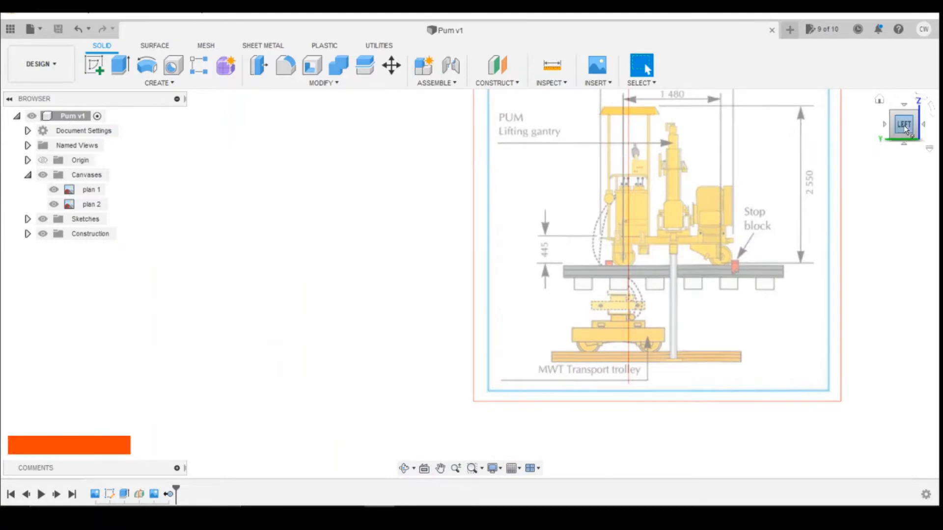
pyautogui.moveTo(903, 126); pyautogui.dragTo(880, 127)
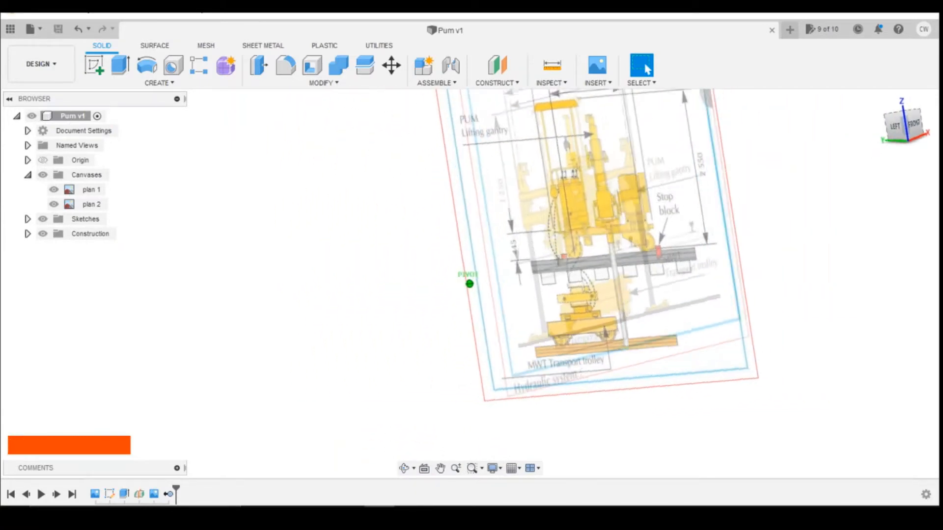
pyautogui.click(901, 126)
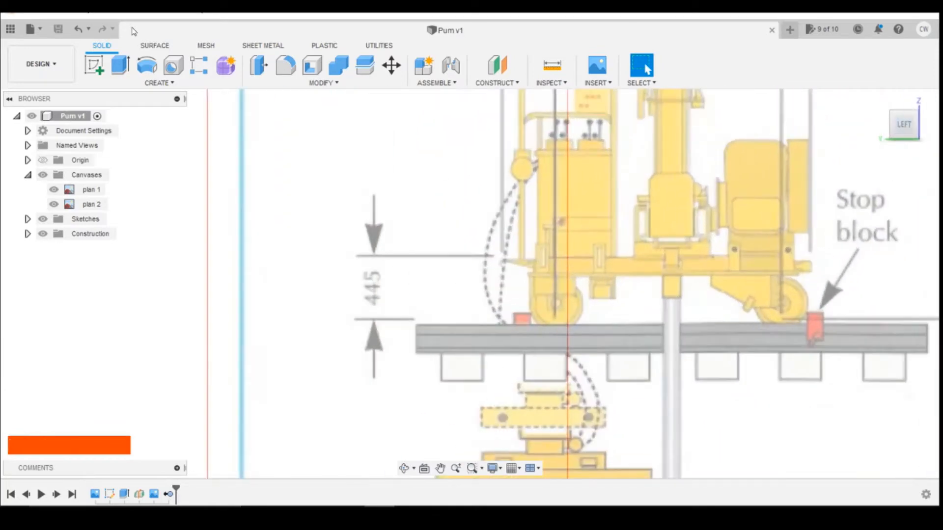
pyautogui.click(94, 65)
pyautogui.click(715, 220)
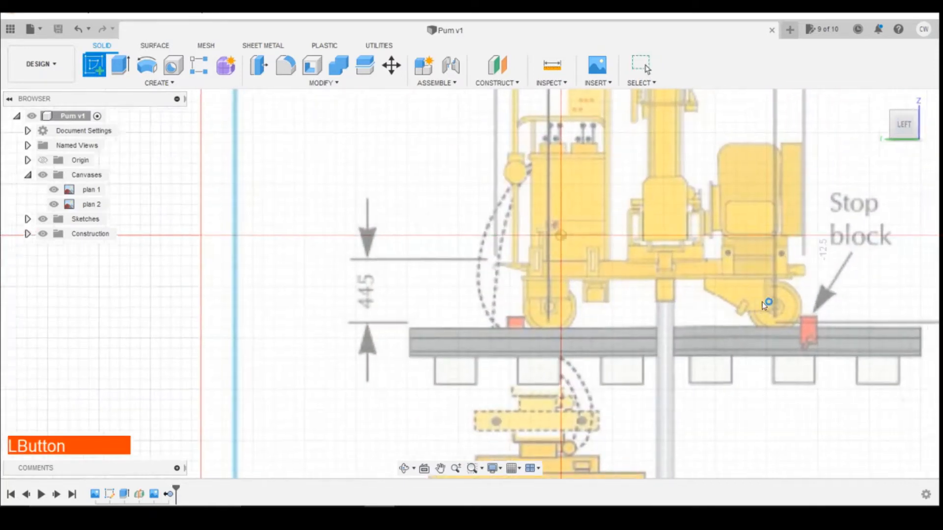
# Step: Sketch a rectangle about 0.71 by 1.35 mm over the narrow bracket opening between the central mast base and the engine
pyautogui.click(112, 68)
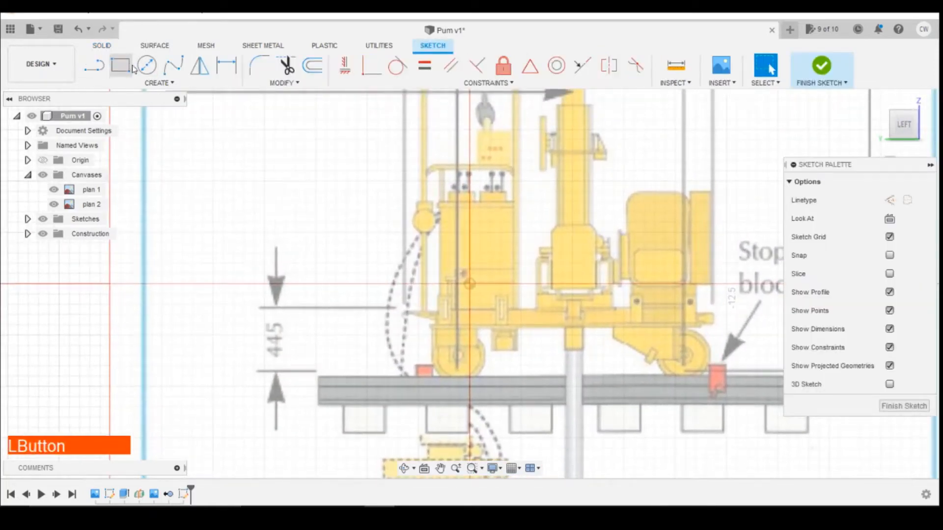
pyautogui.scroll(6, 572, 275)
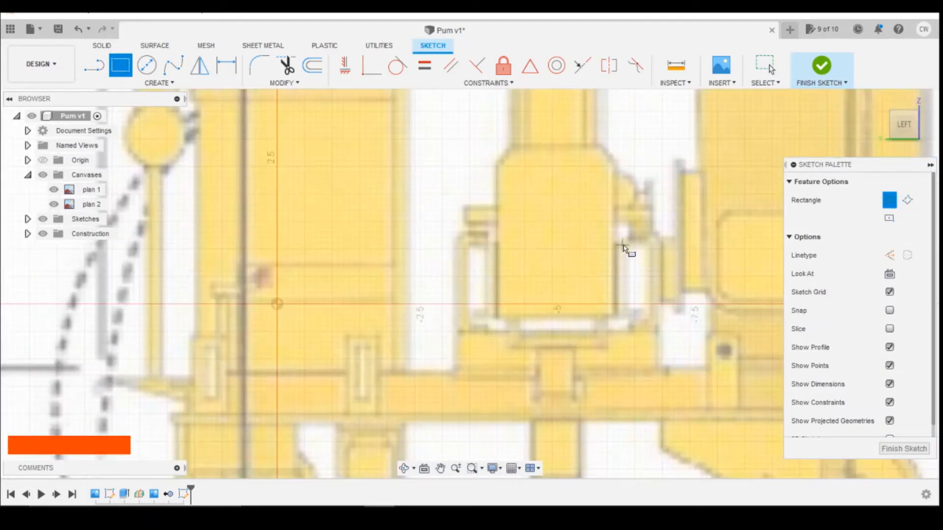
pyautogui.click(620, 243)
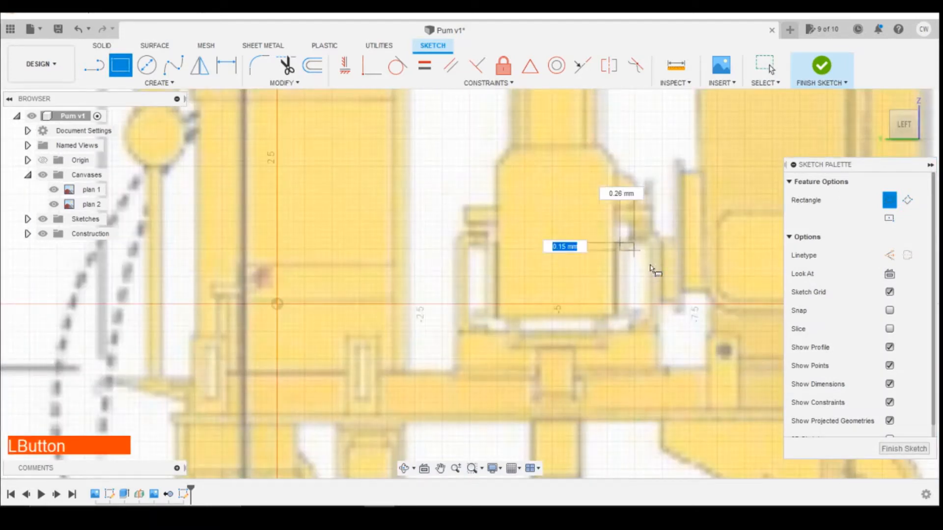
pyautogui.click(660, 319)
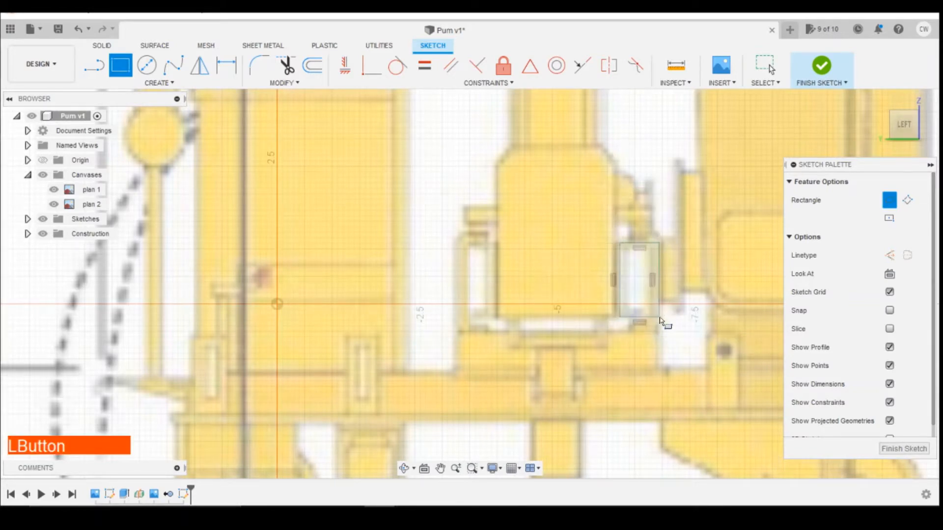
# Step: Dimension the rectangle's upper edge and set its width to 0.85 mm
pyautogui.press('d')
pyautogui.click(640, 242)
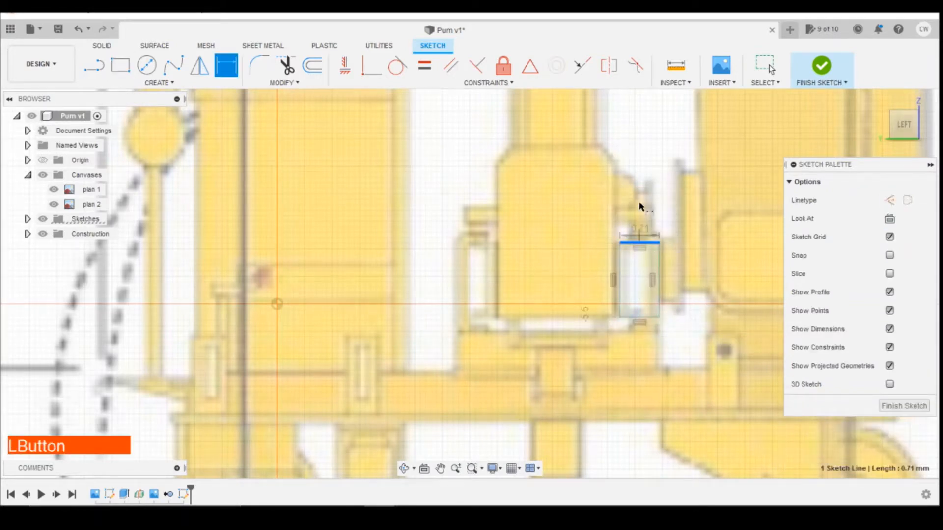
pyautogui.click(639, 202)
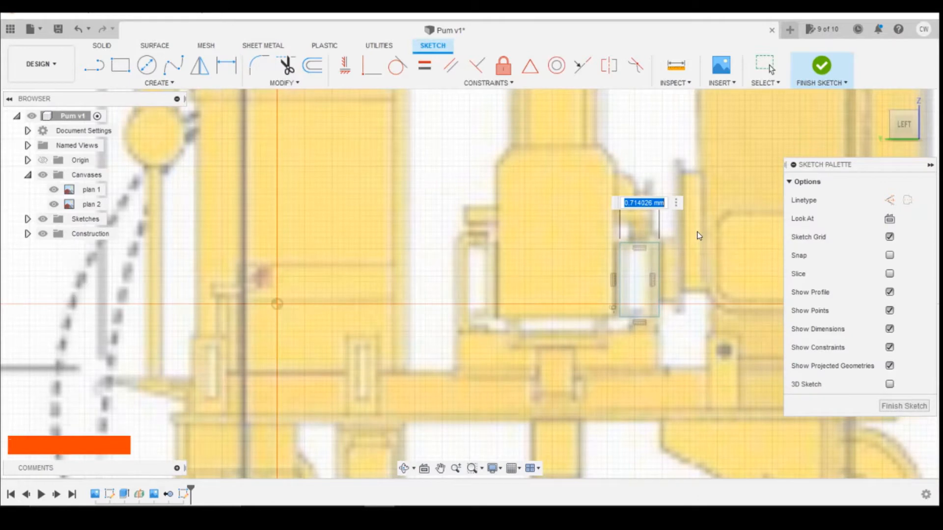
pyautogui.write('0.85')
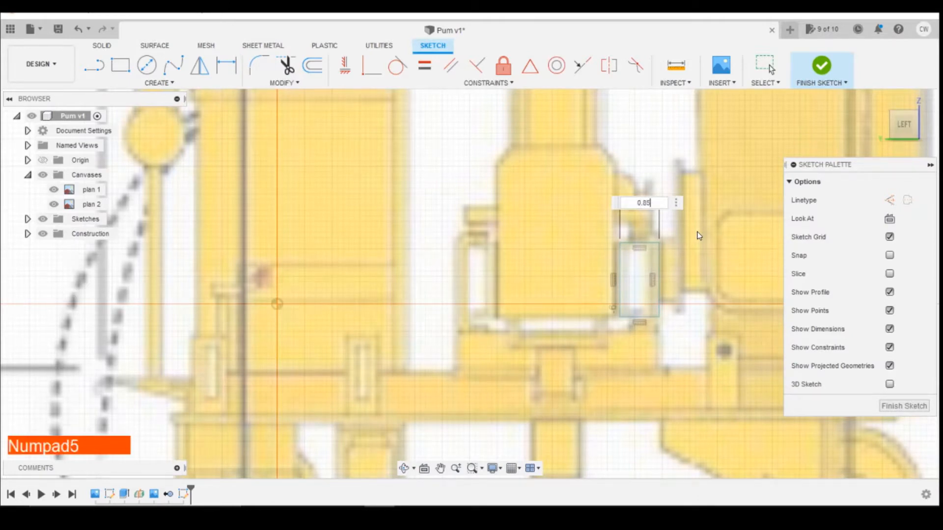
pyautogui.press('Return')
pyautogui.click(658, 243)
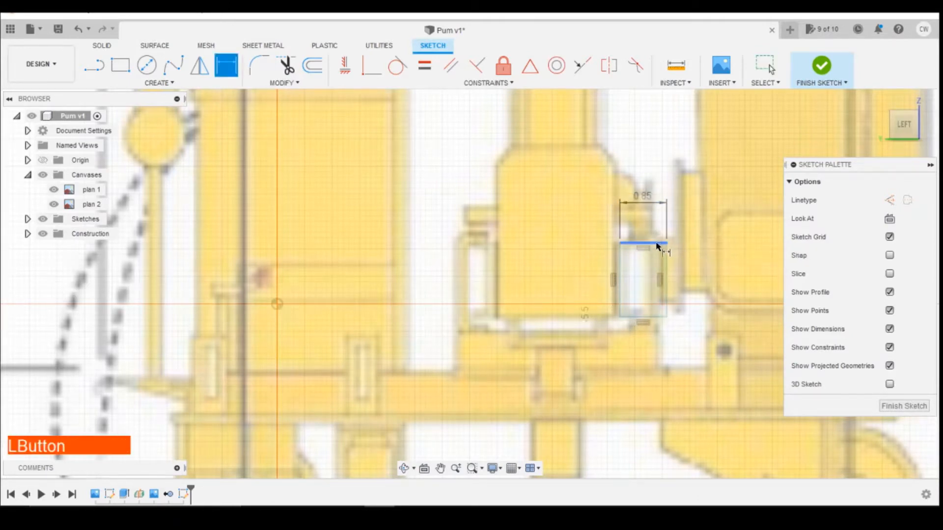
pyautogui.click(637, 245)
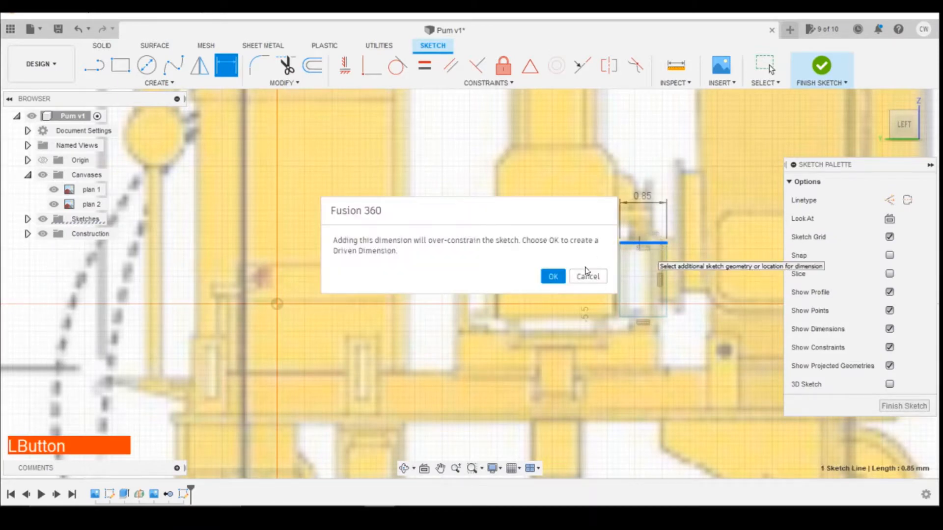
pyautogui.click(600, 278)
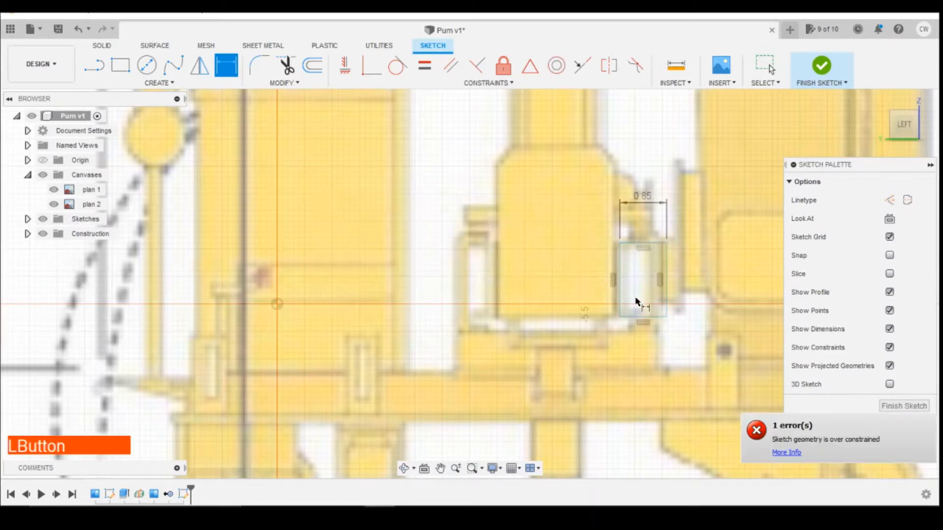
# Step: Dimension the horizontal distance from the sketch origin to the rectangle's nearest vertical edge and set it to 6.1 mm
pyautogui.scroll(-4, 607, 278)
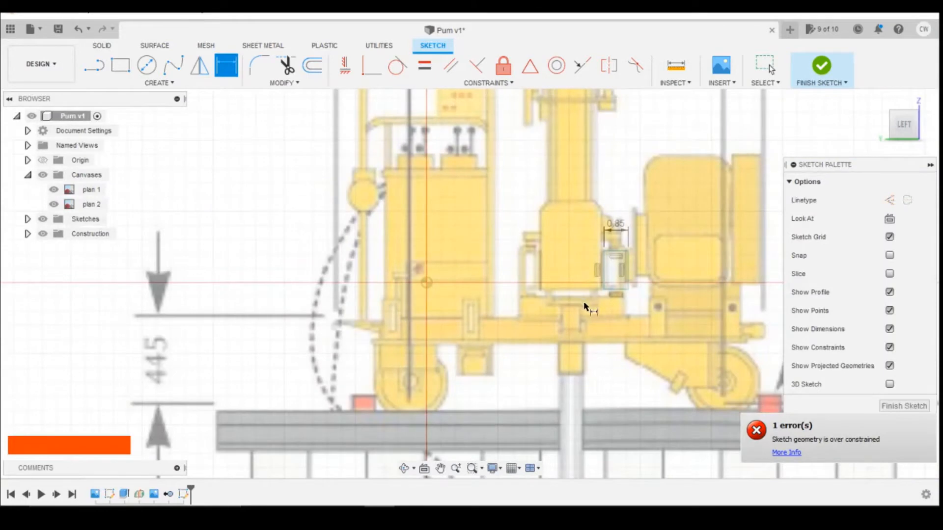
pyautogui.click(604, 284)
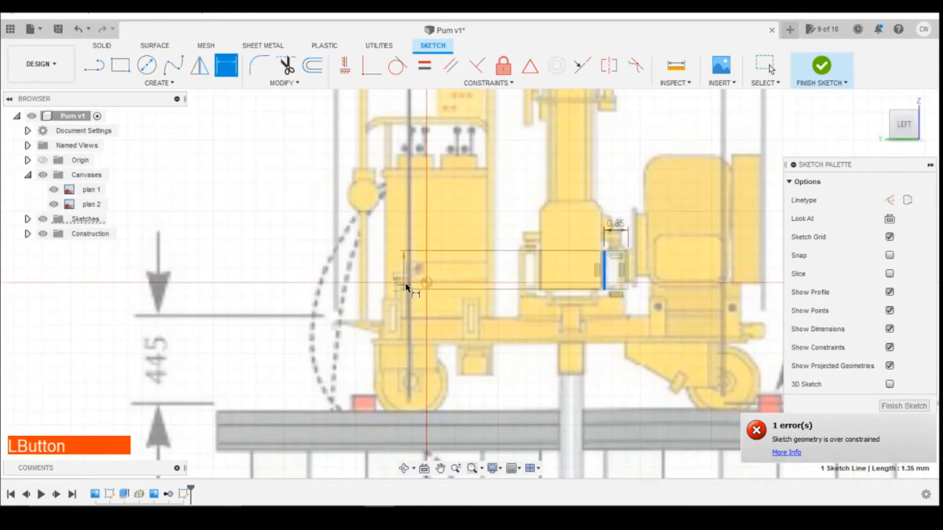
pyautogui.click(427, 283)
pyautogui.click(519, 267)
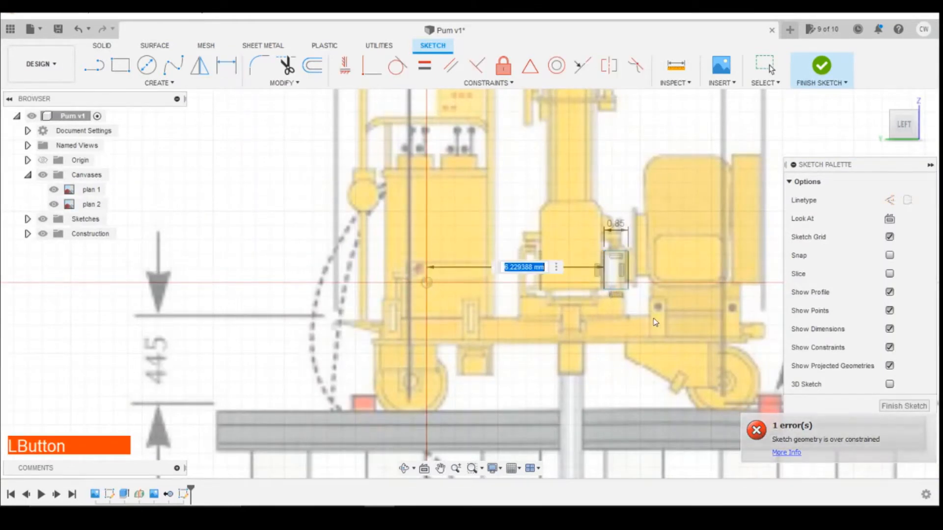
pyautogui.write('6')
pyautogui.press('Return')
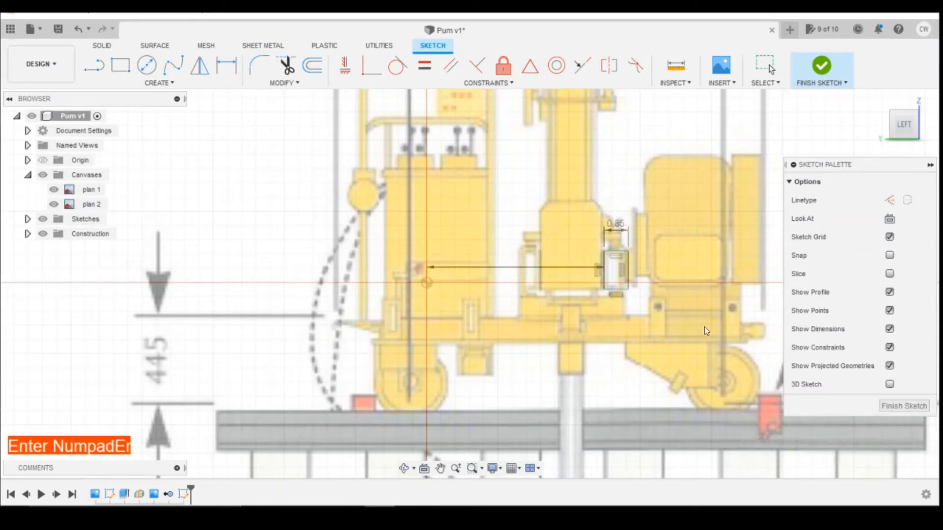
pyautogui.doubleClick(514, 266)
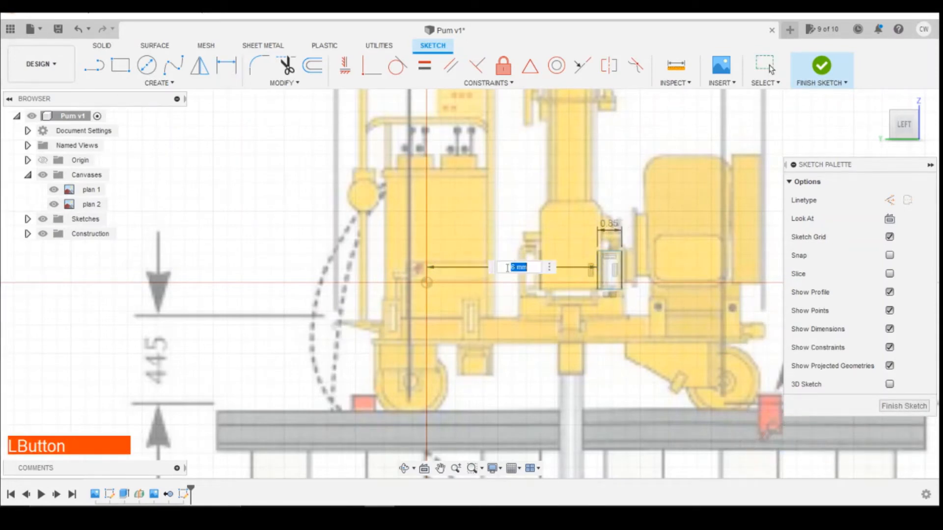
pyautogui.write('6.1')
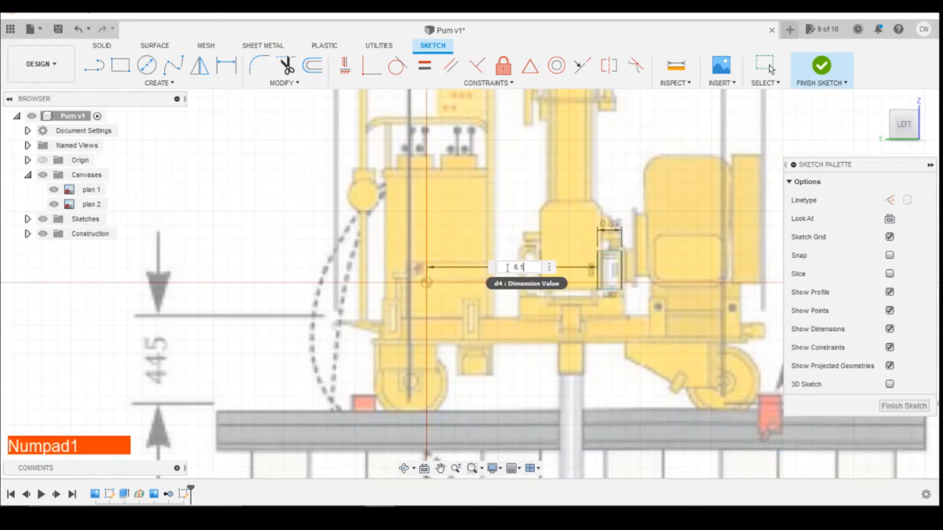
pyautogui.press('Return')
# Step: Dimension the rectangle's vertical edge beside the mast base and set its height to 1.35 mm
pyautogui.scroll(3, 611, 269)
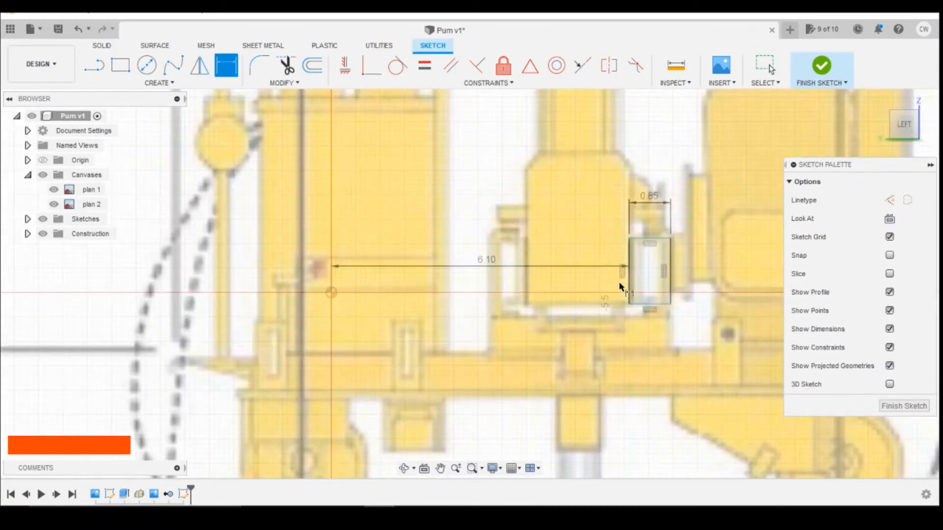
pyautogui.scroll(3, 623, 285)
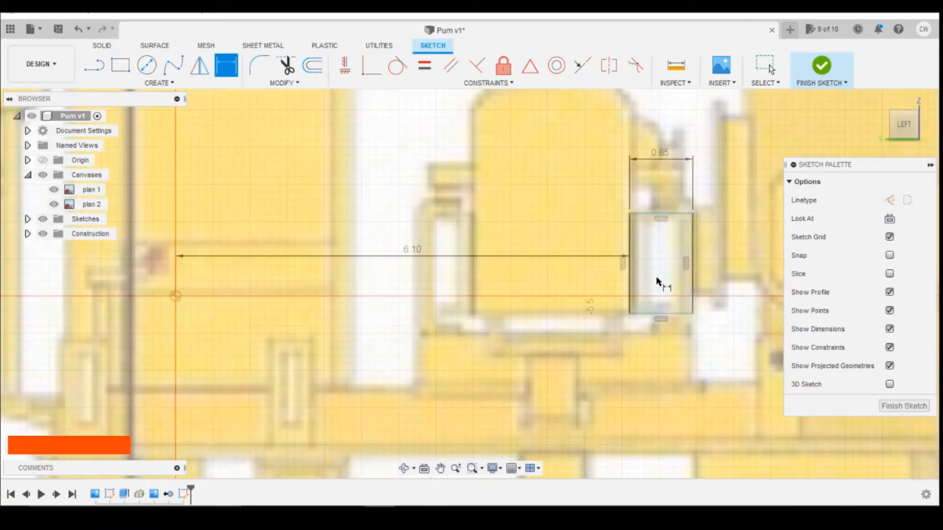
pyautogui.click(628, 258)
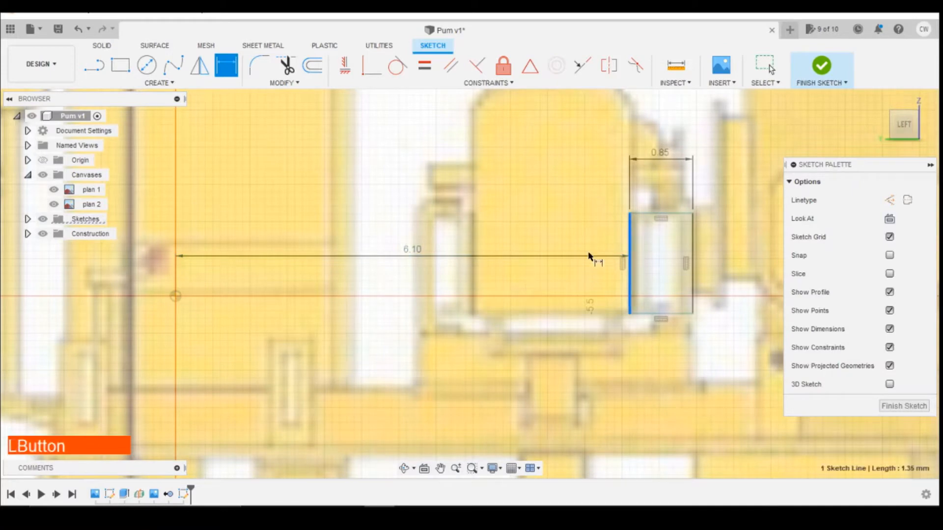
pyautogui.click(570, 261)
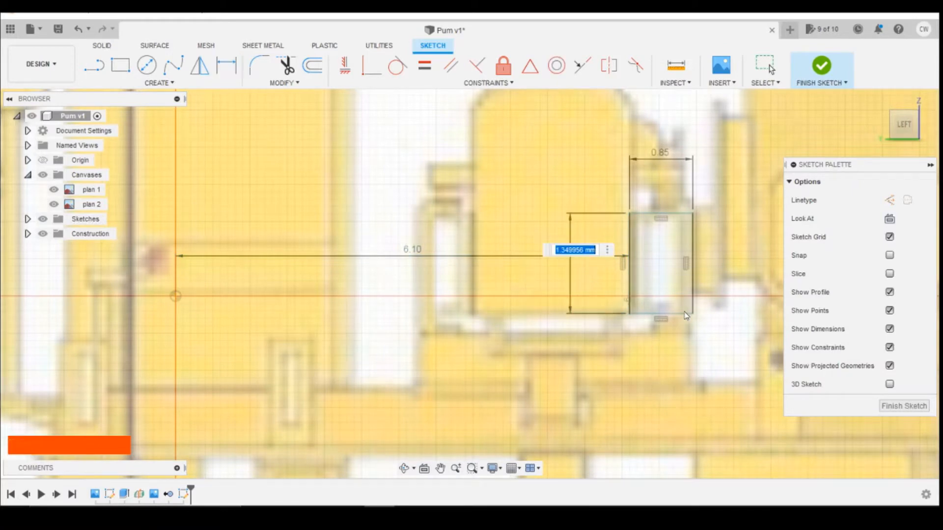
pyautogui.write('1.')
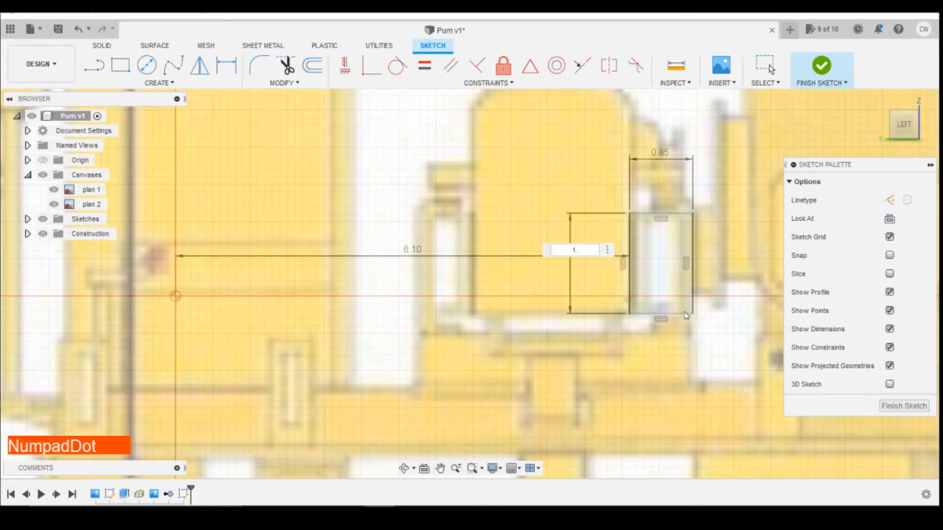
pyautogui.write('35')
pyautogui.press('Return')
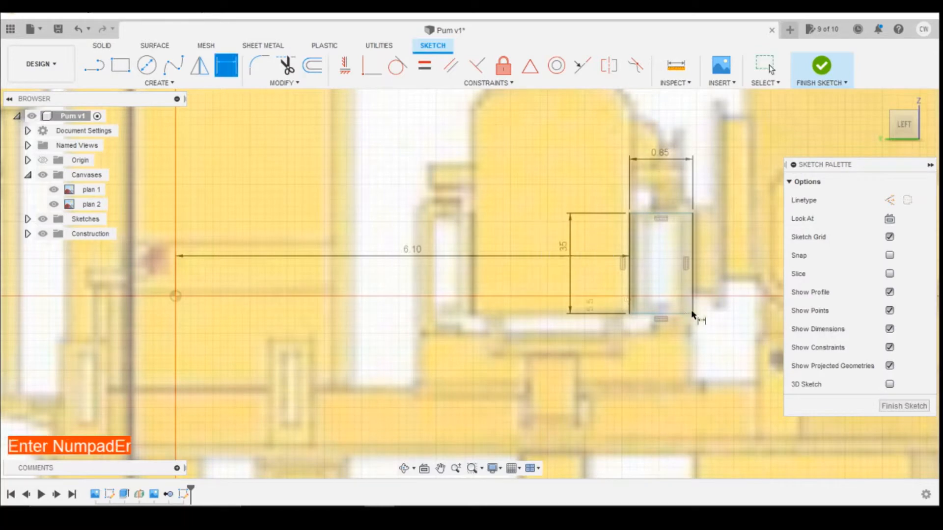
pyautogui.press('Escape')
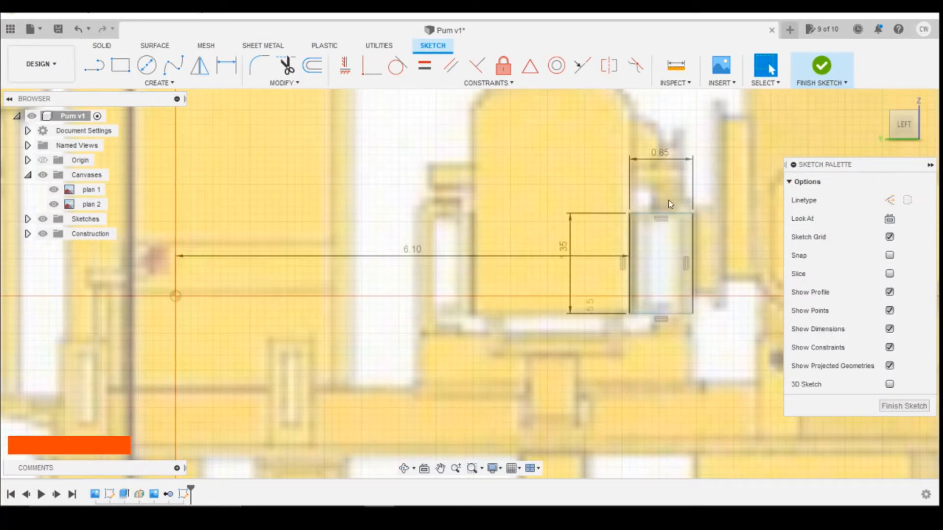
# Step: Dimension the vertical distance from the sketch origin to the rectangle's lower corner and set it to 0.25 mm
pyautogui.press('d')
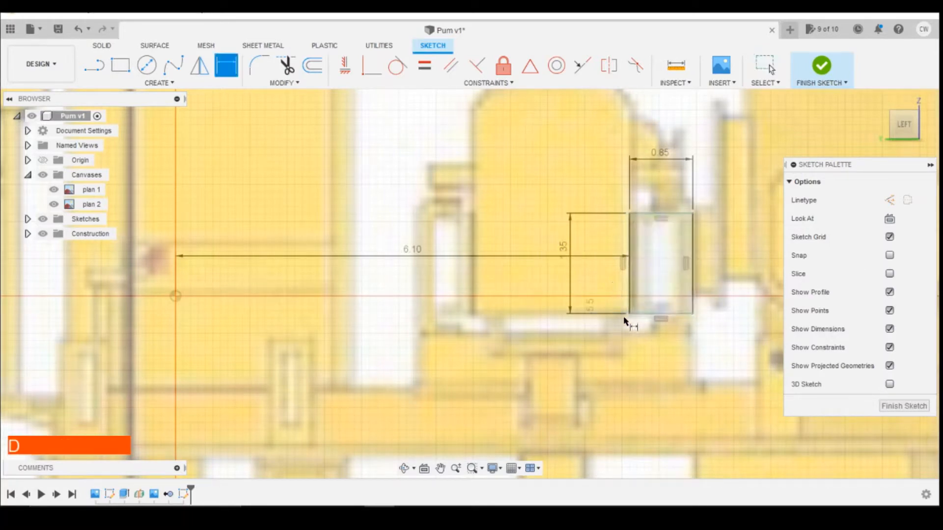
pyautogui.click(630, 315)
pyautogui.click(174, 296)
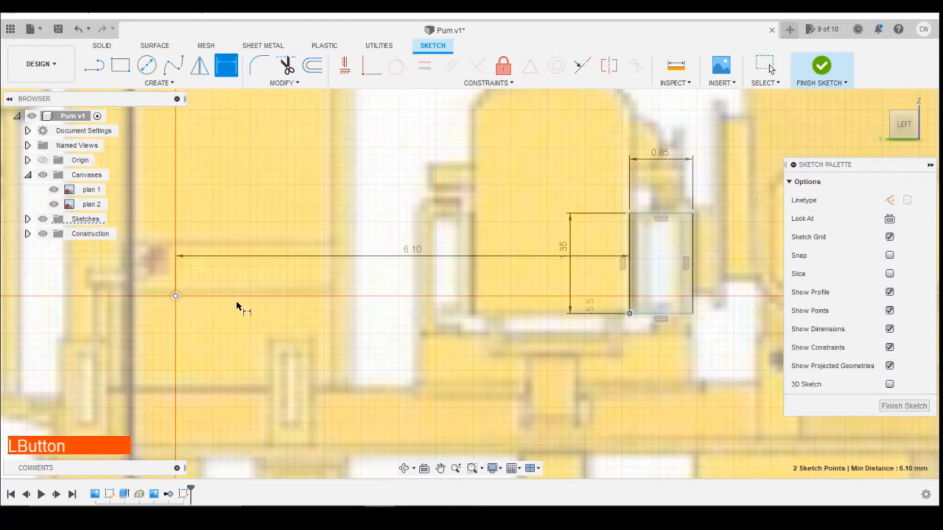
pyautogui.click(151, 301)
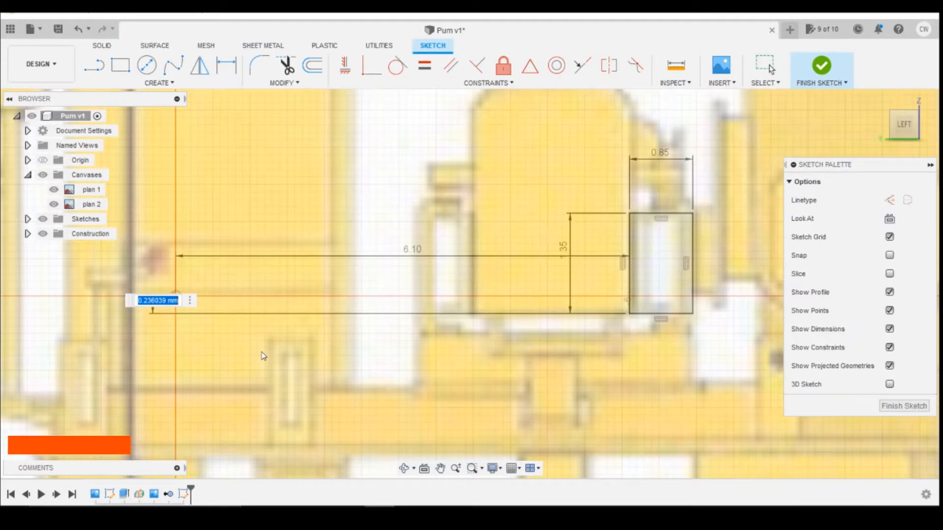
pyautogui.write('.25')
pyautogui.press('Return')
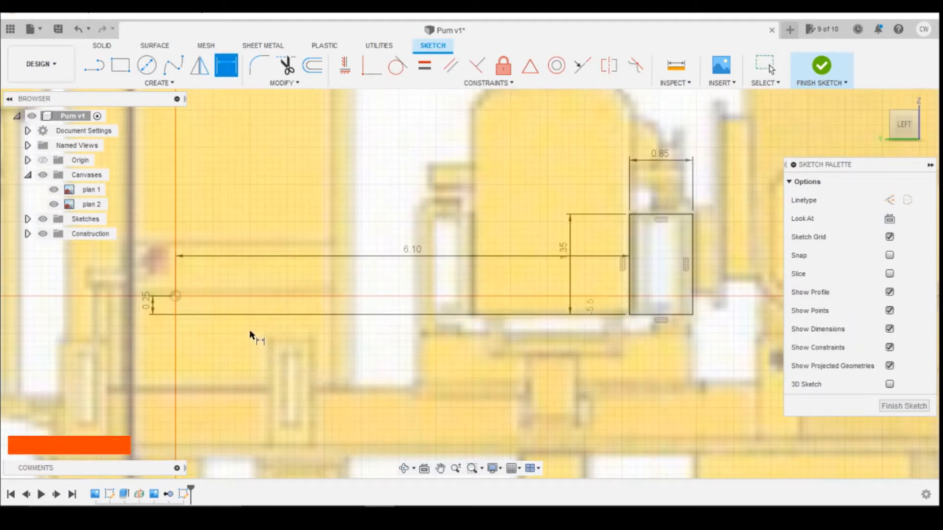
pyautogui.press('Escape')
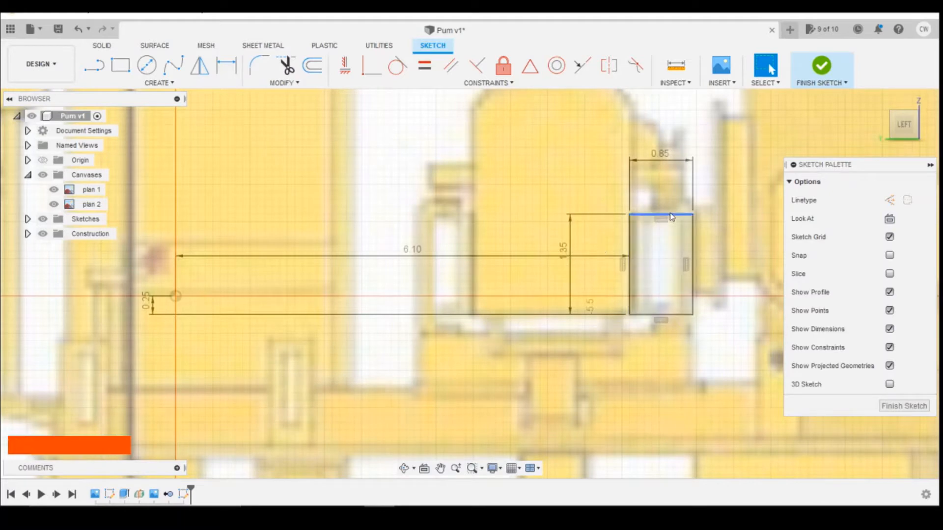
# Step: Set the rectangle's height to 1.38 mm
pyautogui.doubleClick(564, 248)
pyautogui.write('1.')
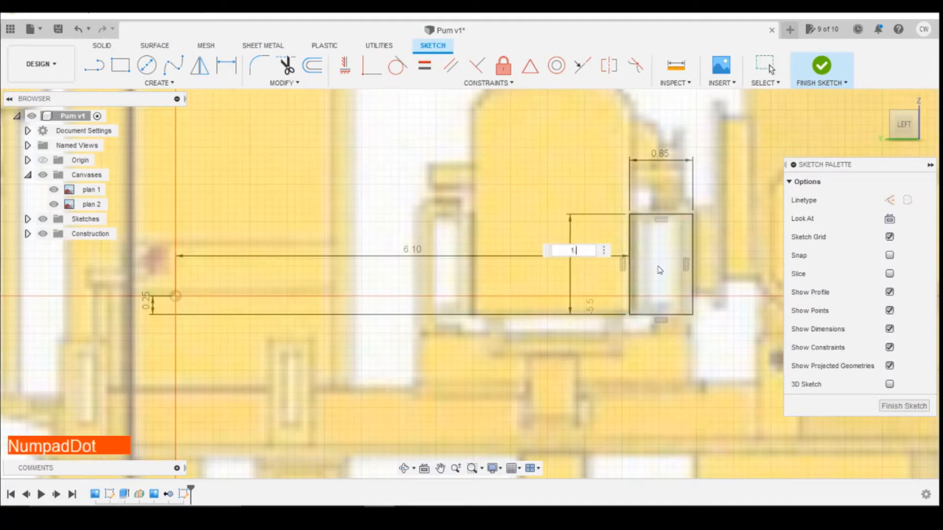
pyautogui.write('38')
pyautogui.press('Return')
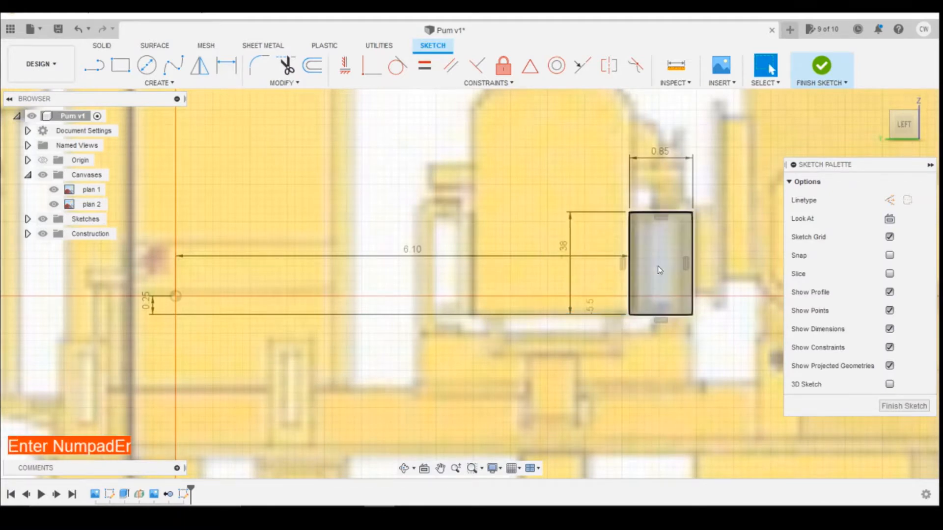
pyautogui.press('Escape')
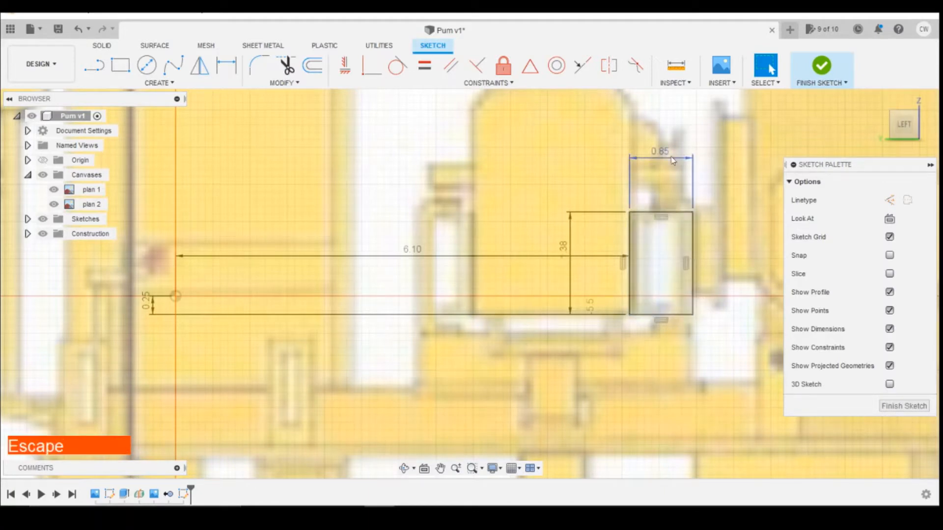
# Step: Start an extrusion of the small rectangle profile from its profile plane, with the direction set to Two Sides
pyautogui.click(665, 248)
pyautogui.rightClick(664, 249)
pyautogui.click(642, 301)
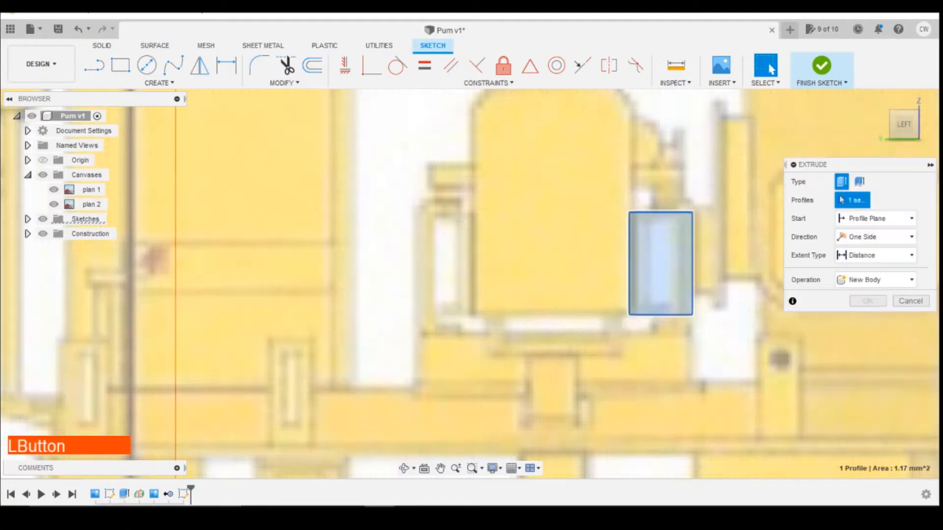
pyautogui.click(914, 129)
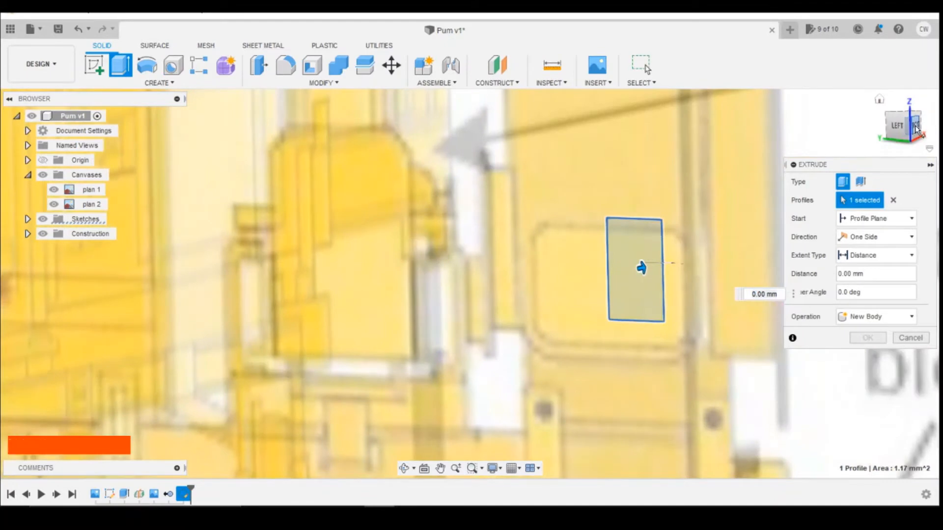
pyautogui.click(916, 129)
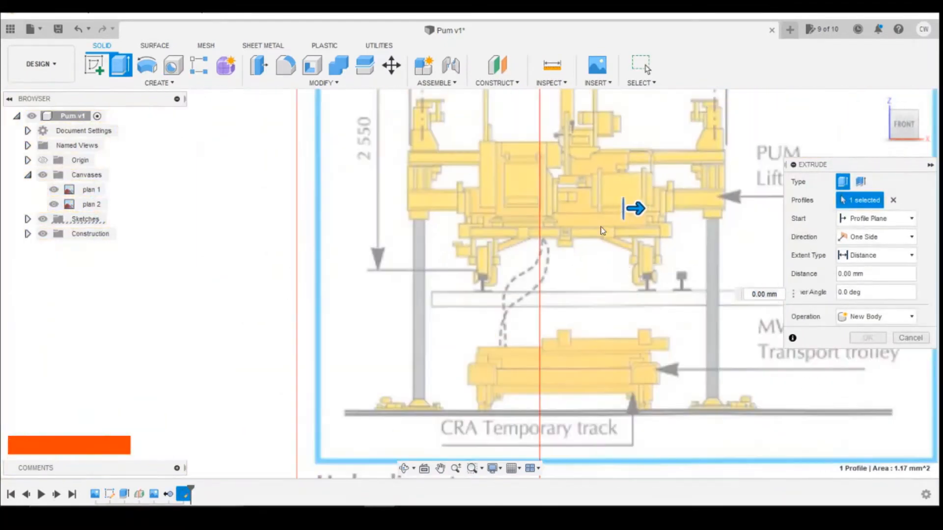
pyautogui.click(877, 218)
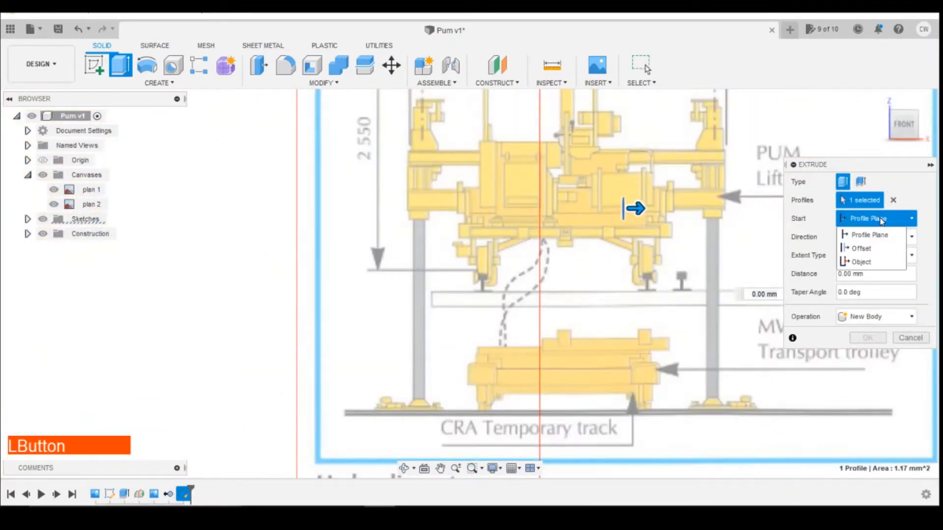
pyautogui.click(874, 219)
pyautogui.click(885, 236)
pyautogui.click(865, 264)
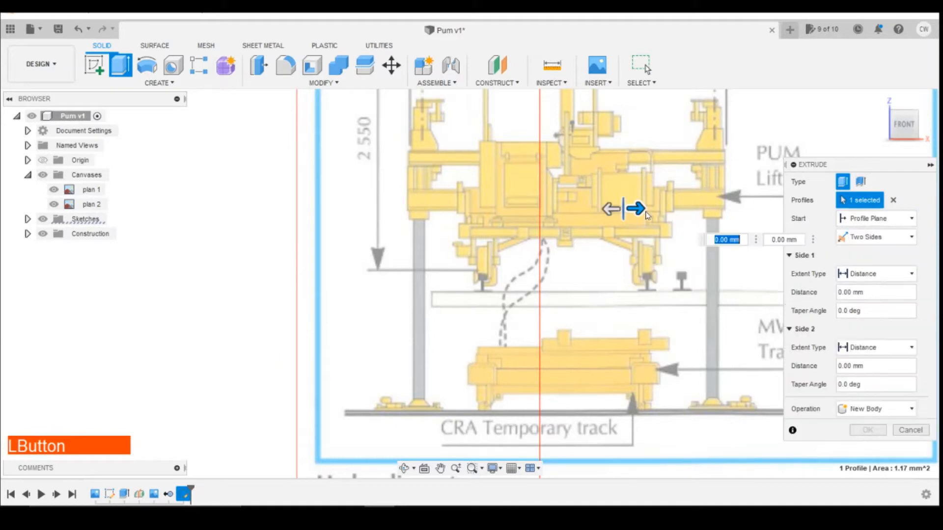
# Step: Extrude the profile 6.5 mm on side 1 and 13.9 mm on side 2 as a new body spanning the gantry's front-view width
pyautogui.moveTo(682, 209); pyautogui.dragTo(729, 209)
pyautogui.scroll(3, 735, 207)
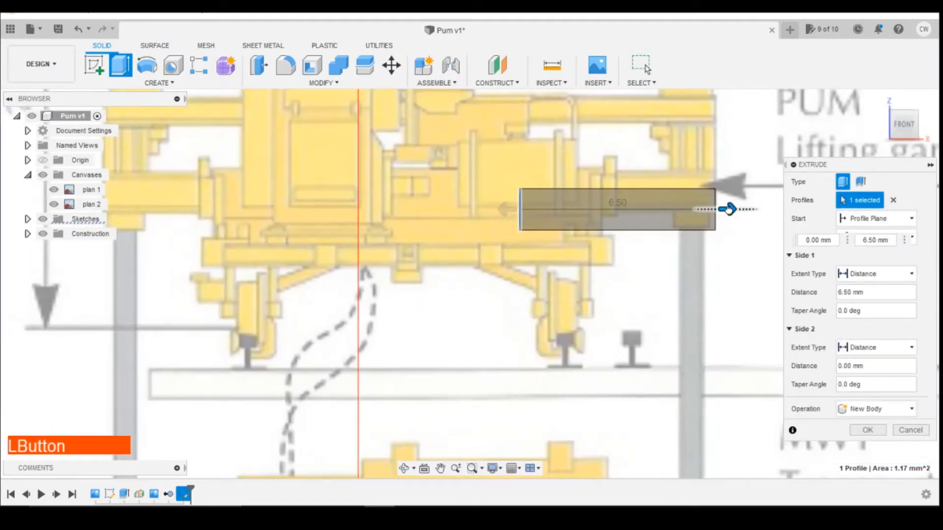
pyautogui.moveTo(506, 210); pyautogui.dragTo(132, 210)
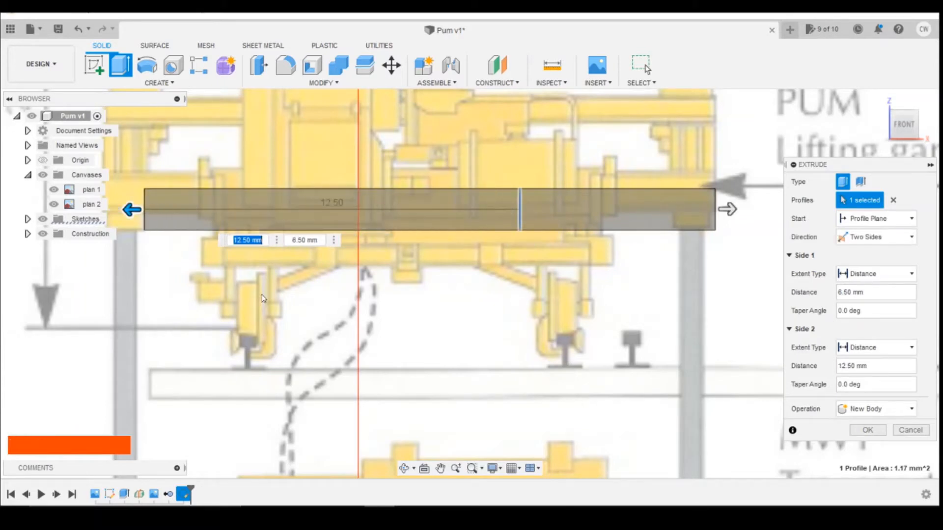
pyautogui.scroll(-2, 263, 299)
pyautogui.scroll(3, 207, 241)
pyautogui.moveTo(169, 248)
pyautogui.mouseDown()
pyautogui.moveTo(131, 247)
pyautogui.moveTo(133, 239)
pyautogui.moveTo(168, 255)
pyautogui.mouseUp()
pyautogui.scroll(3, 137, 245)
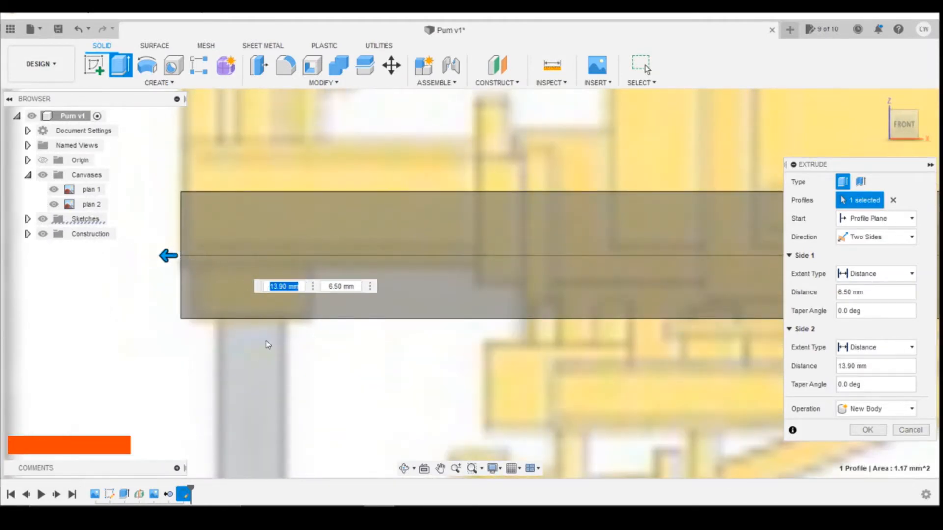
pyautogui.scroll(-4, 268, 344)
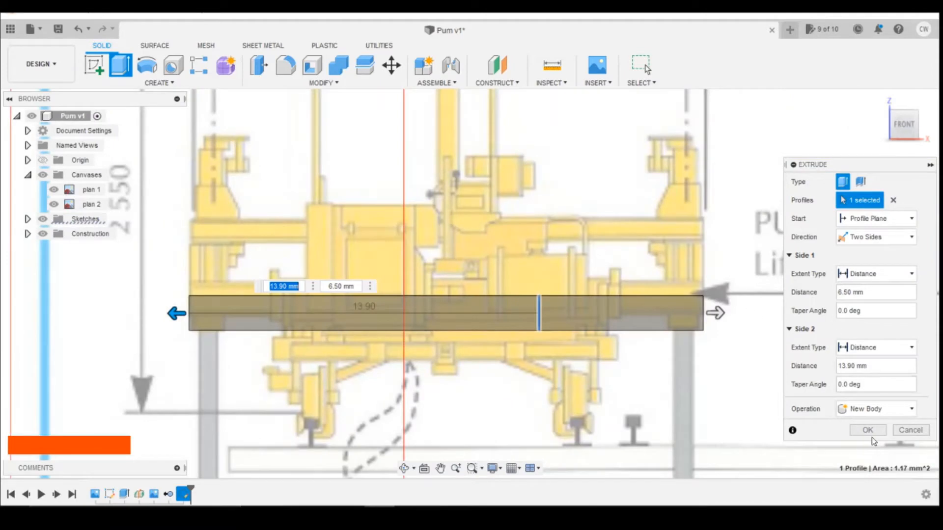
pyautogui.click(867, 430)
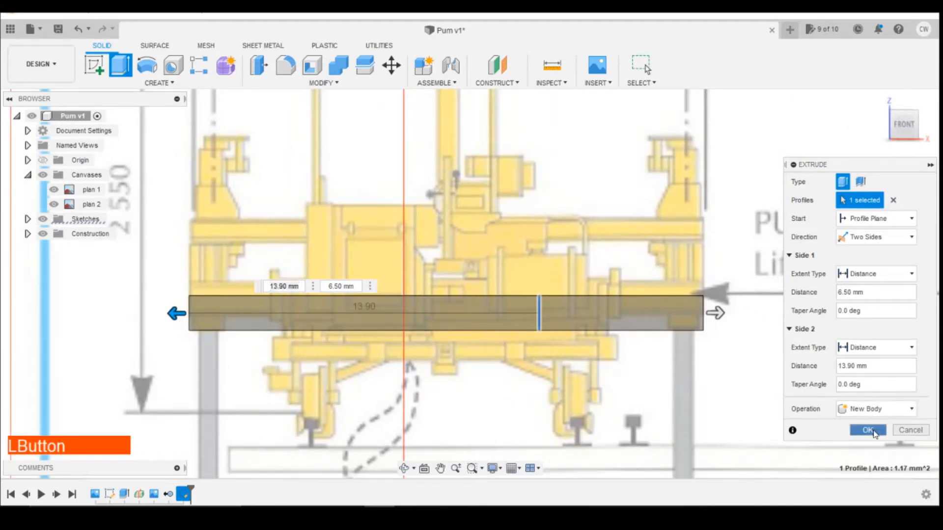
# Step: Examine the new crossbeam's fit against the front-view and side-view canvases from several directions
pyautogui.scroll(-2, 756, 284)
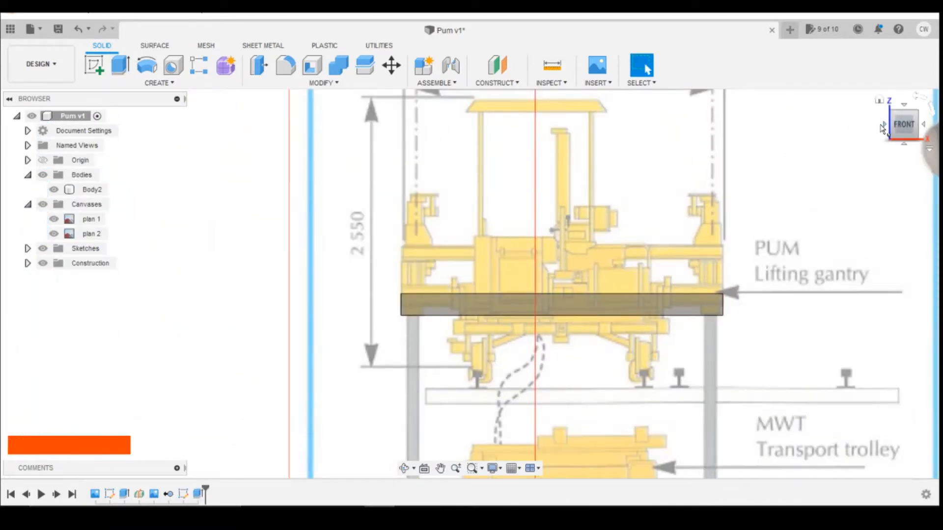
pyautogui.click(884, 124)
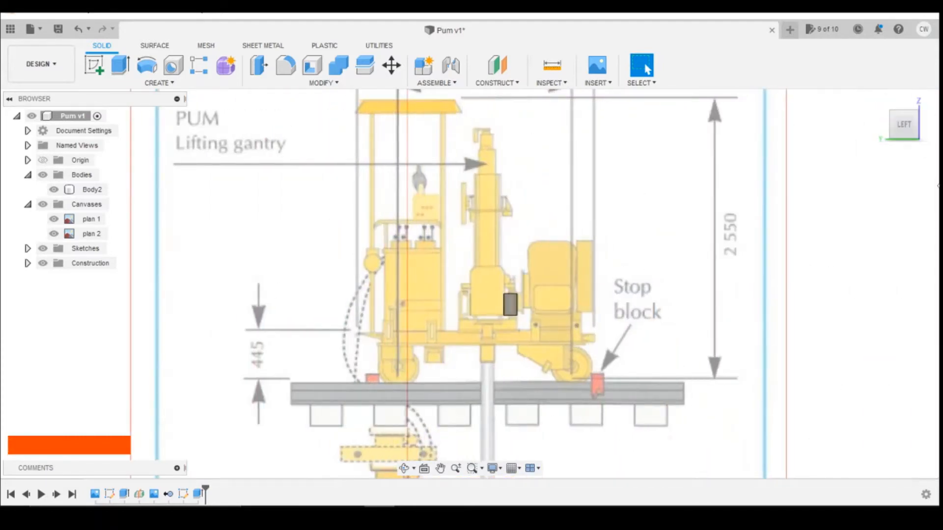
pyautogui.moveTo(903, 124); pyautogui.dragTo(846, 127)
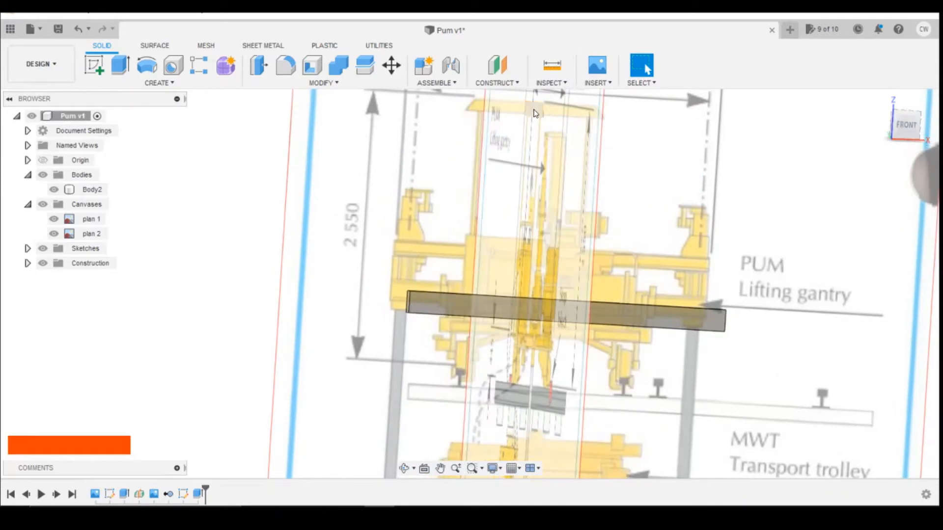
pyautogui.click(895, 122)
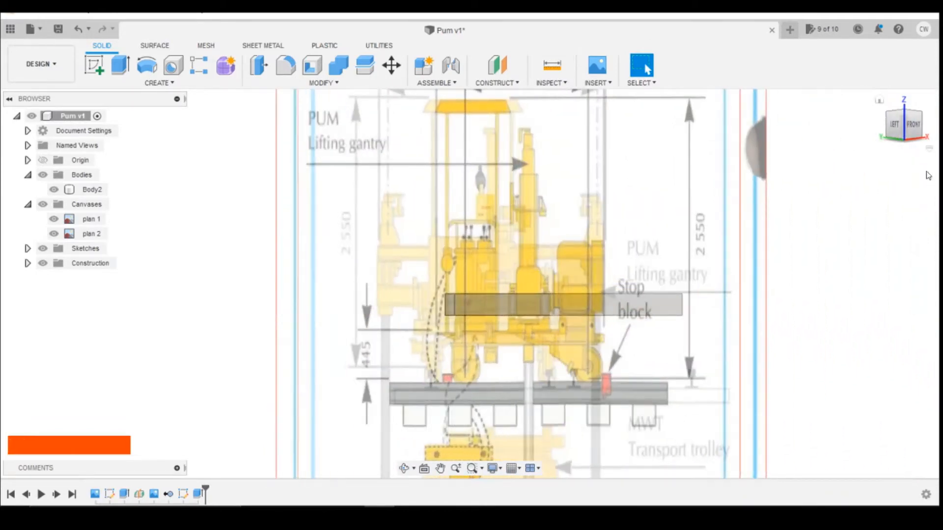
pyautogui.click(913, 128)
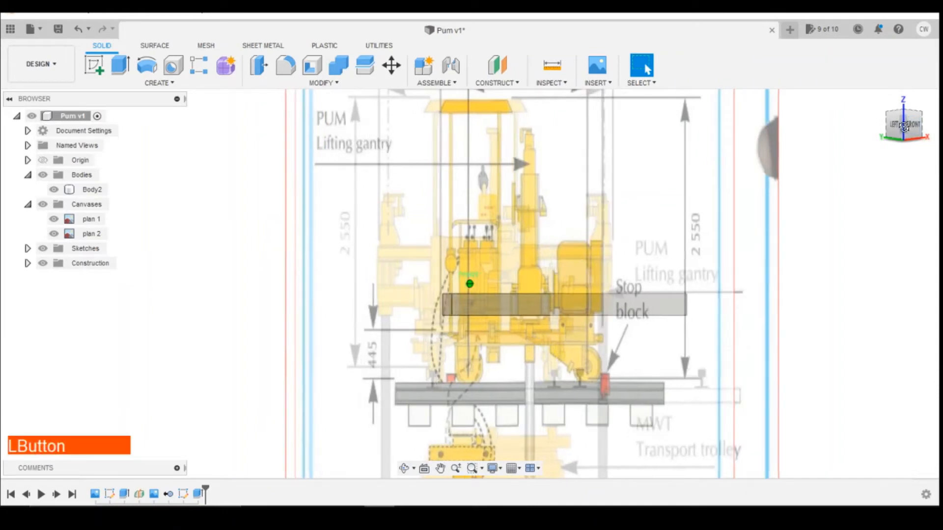
pyautogui.click(884, 125)
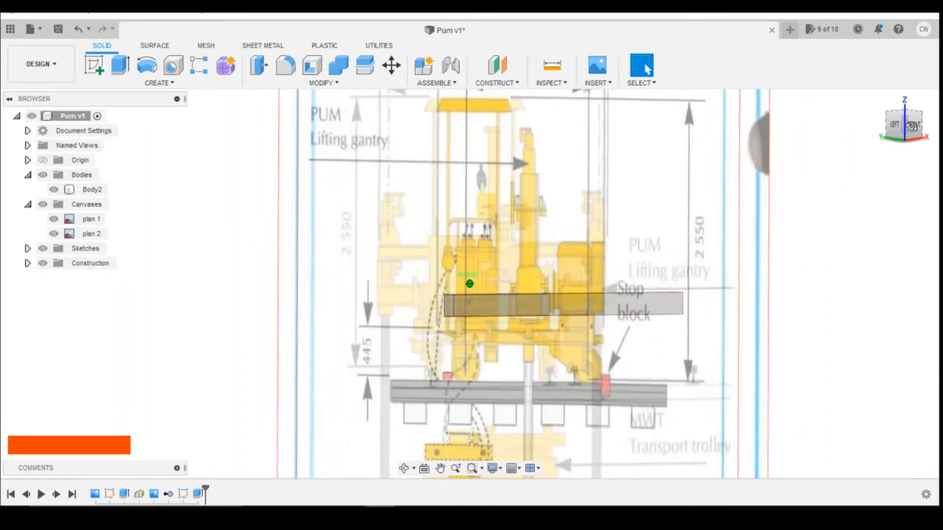
pyautogui.keyDown('shift'); pyautogui.moveTo(470, 283); pyautogui.dragTo(304, 288, button='middle'); pyautogui.keyUp('shift')
pyautogui.moveTo(469, 284)
pyautogui.keyDown('shift'); pyautogui.mouseDown(button='middle')
pyautogui.moveTo(521, 282)
pyautogui.moveTo(338, 282)
pyautogui.mouseUp(button='middle'); pyautogui.keyUp('shift')
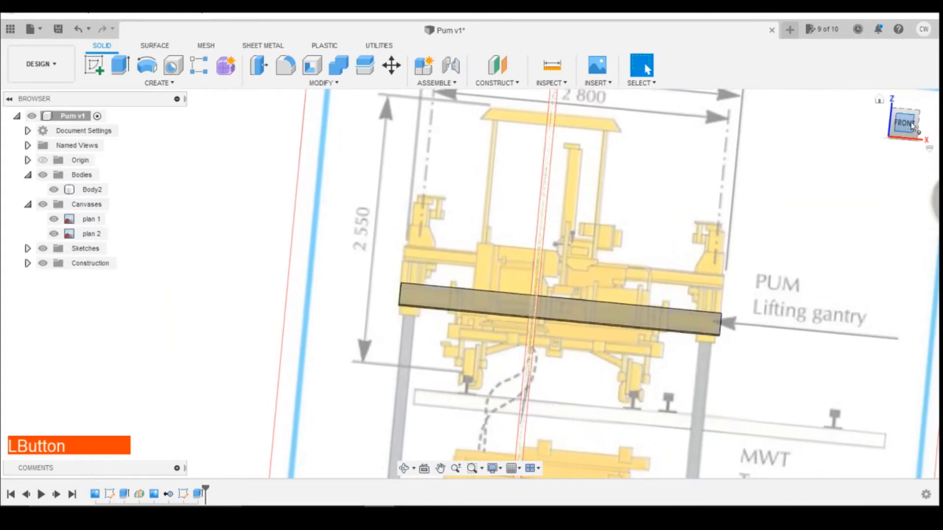
pyautogui.click(911, 122)
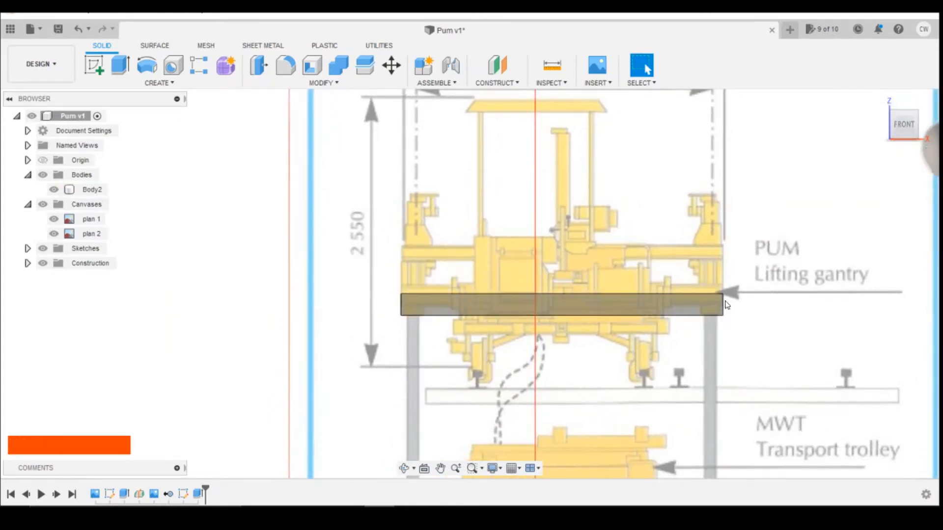
pyautogui.click(907, 129)
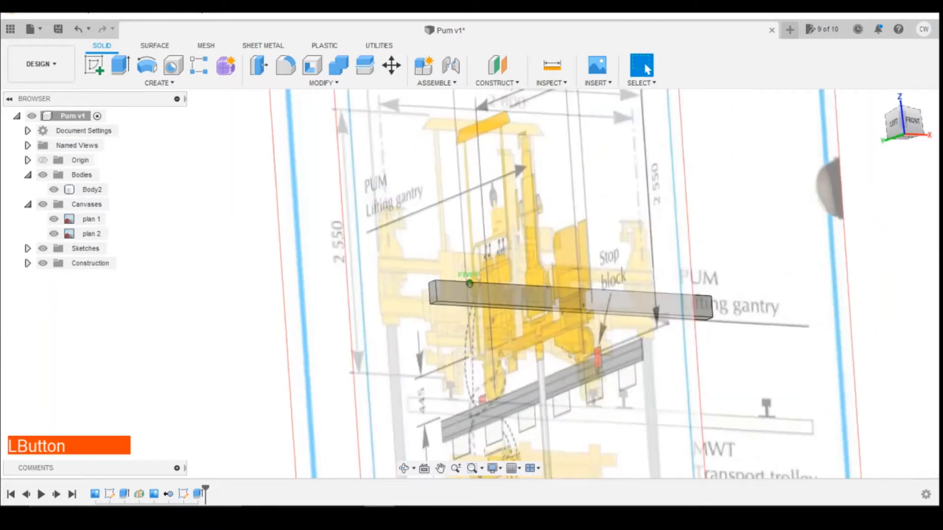
pyautogui.moveTo(907, 130); pyautogui.dragTo(902, 125)
pyautogui.click(902, 126)
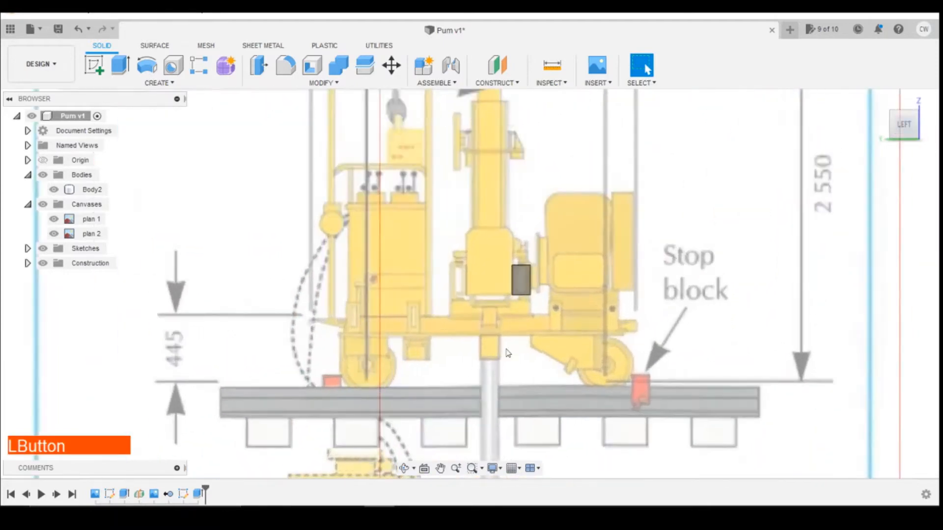
# Step: Sketch a rectangle about 12.75 by 0.81 mm on the side-view plane over the long horizontal chassis beam above the wheels
pyautogui.click(93, 64)
pyautogui.click(548, 373)
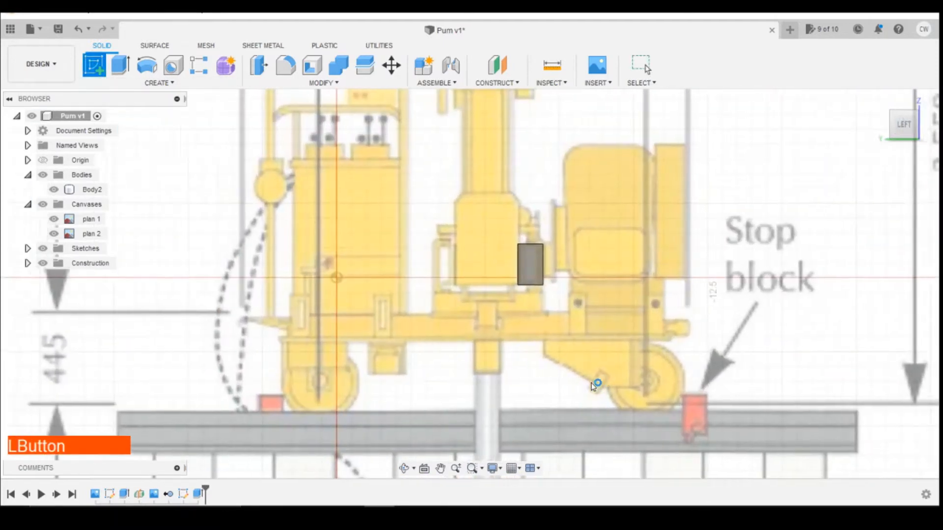
pyautogui.click(120, 65)
pyautogui.scroll(-5, 413, 303)
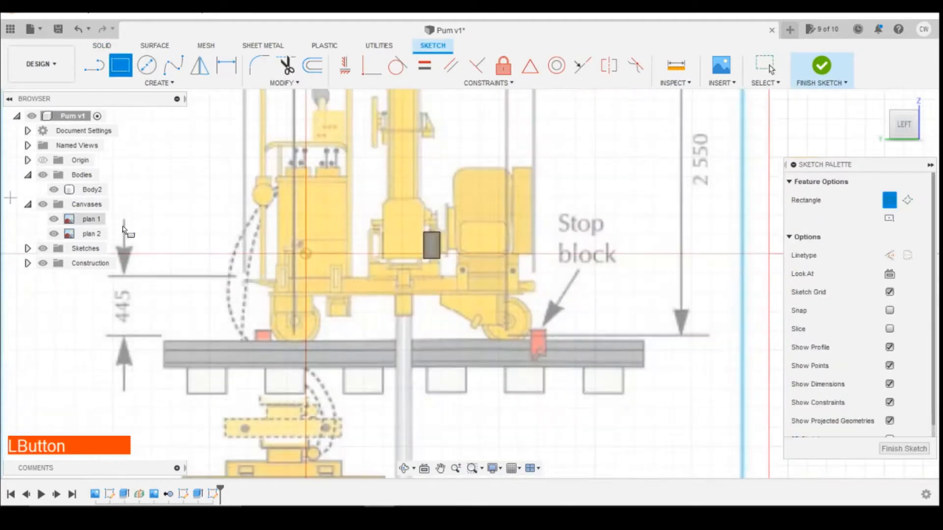
pyautogui.scroll(5, 560, 314)
pyautogui.scroll(-3, 564, 363)
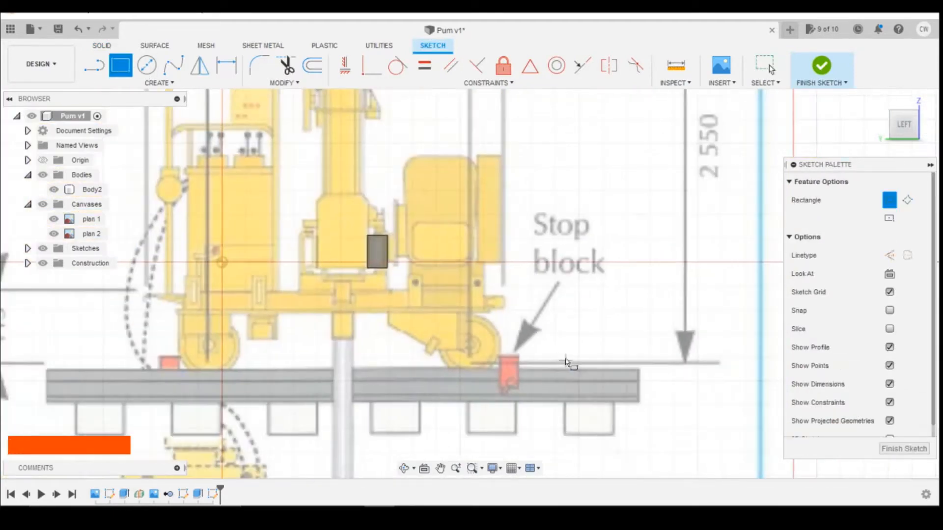
pyautogui.scroll(3, 324, 318)
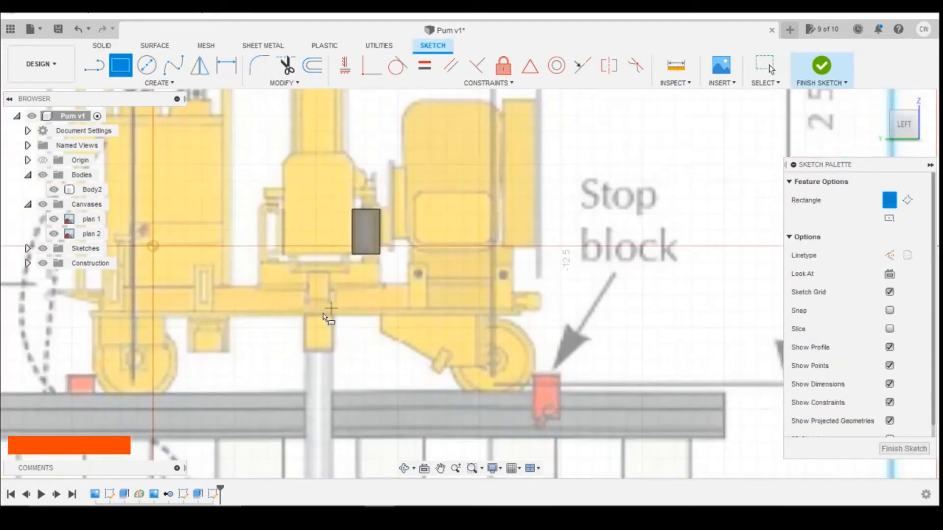
pyautogui.click(512, 315)
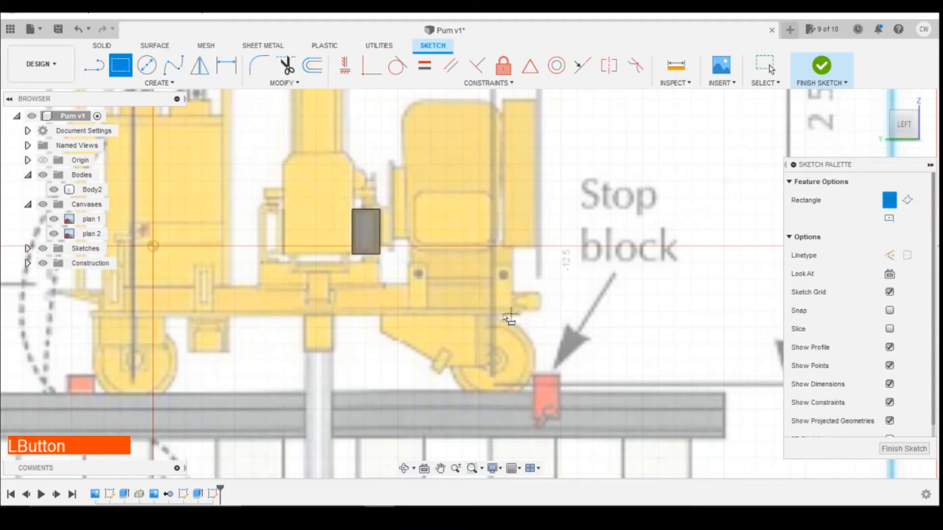
pyautogui.scroll(-4, 508, 318)
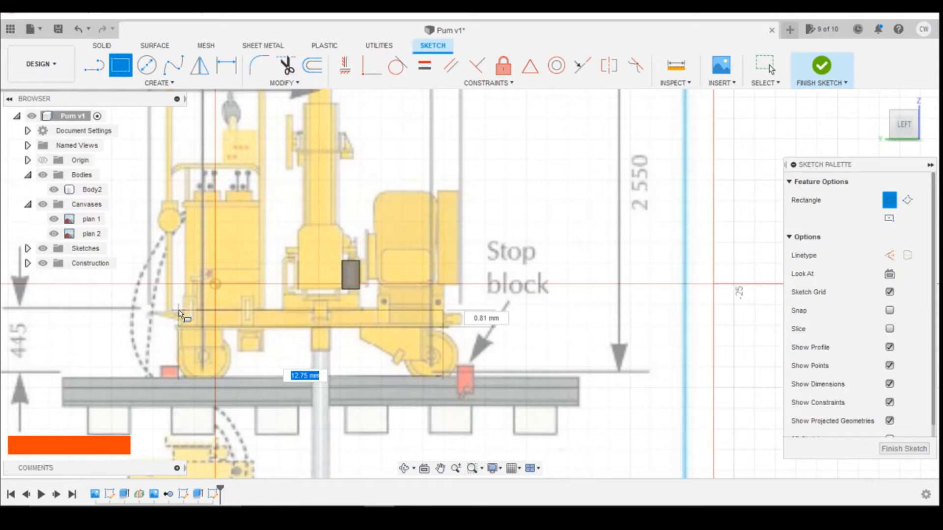
pyautogui.click(180, 314)
pyautogui.press('Escape')
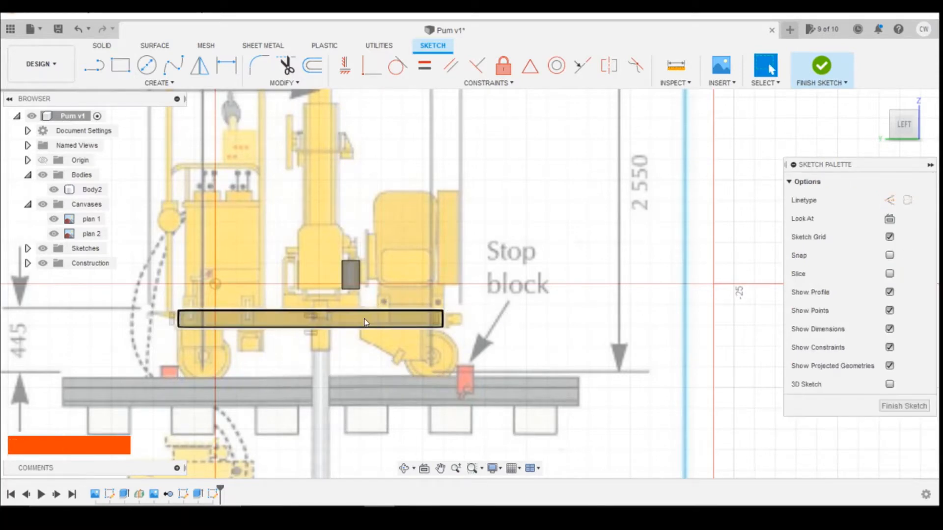
pyautogui.rightClick(366, 322)
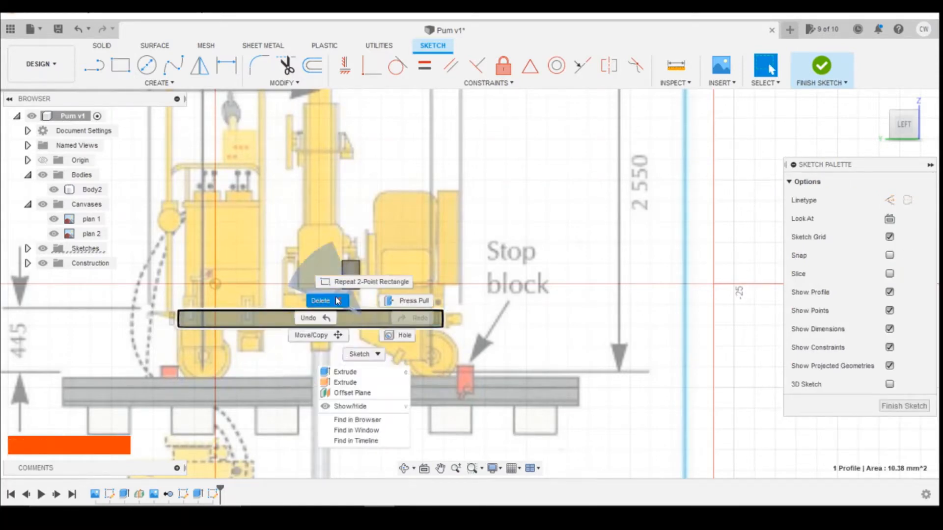
pyautogui.click(345, 372)
pyautogui.click(921, 137)
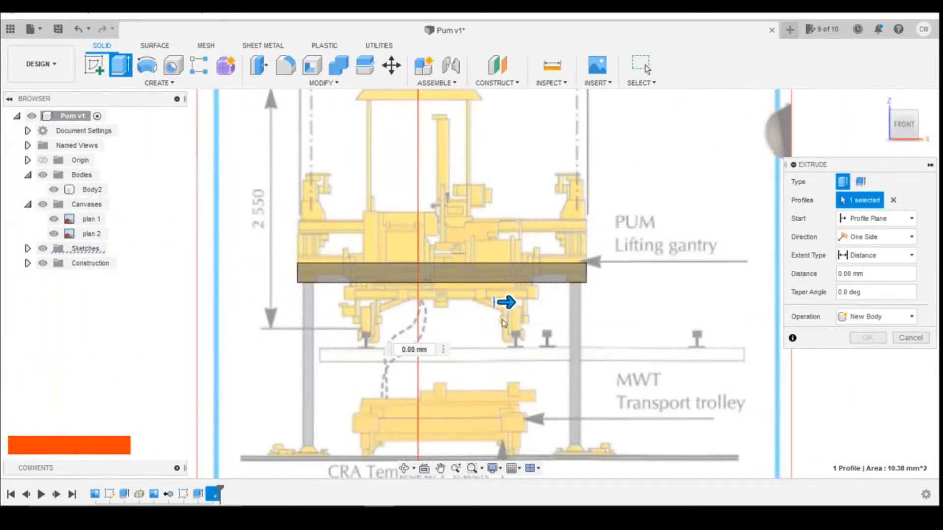
pyautogui.moveTo(506, 303); pyautogui.dragTo(567, 304)
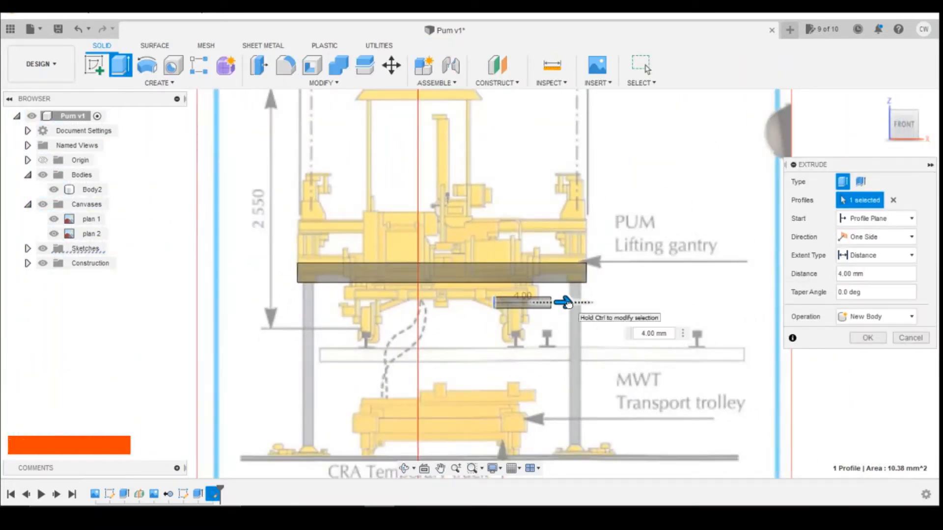
pyautogui.click(911, 339)
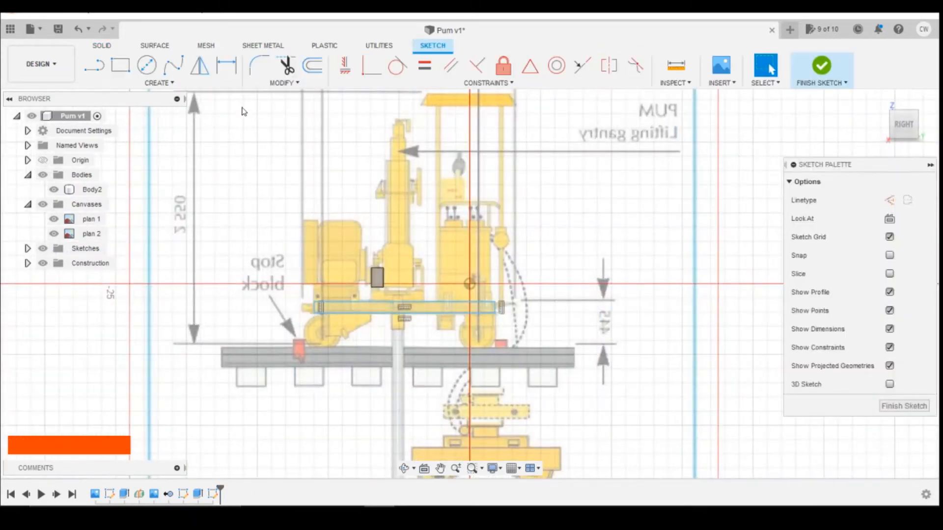
# Step: Finish the chassis beam sketch and delete it from the design history
pyautogui.click(805, 63)
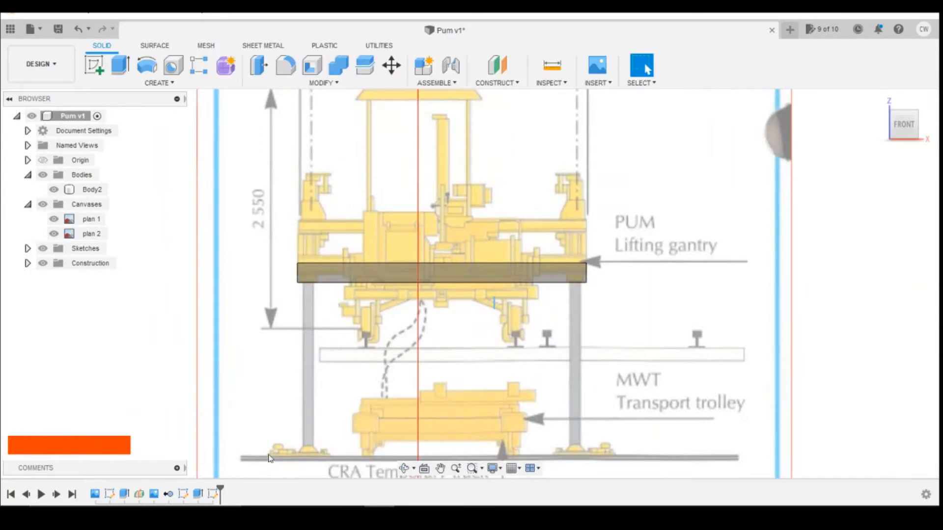
pyautogui.rightClick(220, 495)
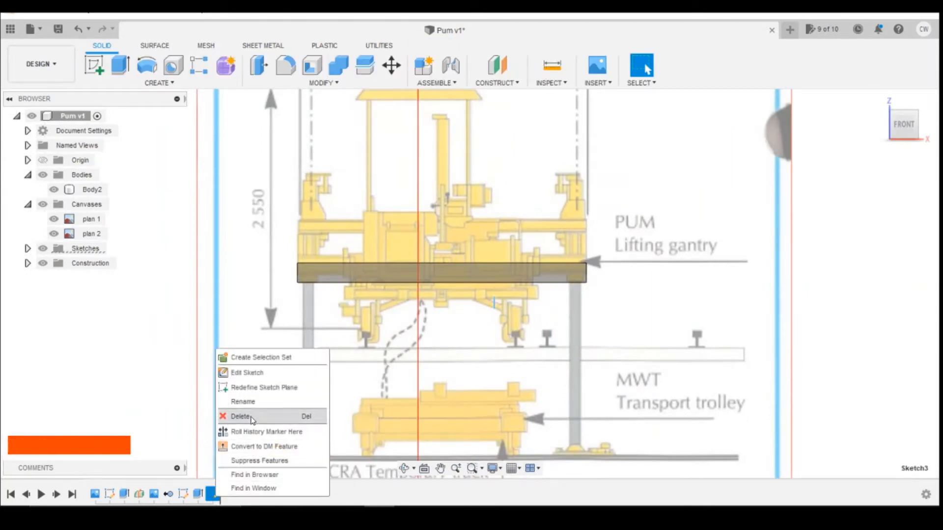
pyautogui.click(235, 414)
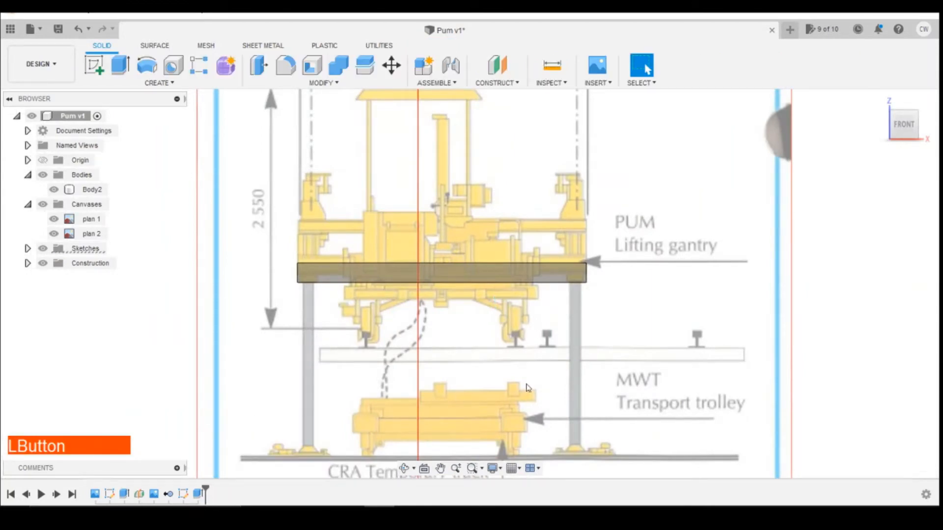
# Step: Edit the plan 1 canvas in front view and shift its X distance to -0.50 mm to line it up with the crossbeam
pyautogui.click(907, 129)
pyautogui.click(90, 221)
pyautogui.click(90, 223)
pyautogui.rightClick(90, 223)
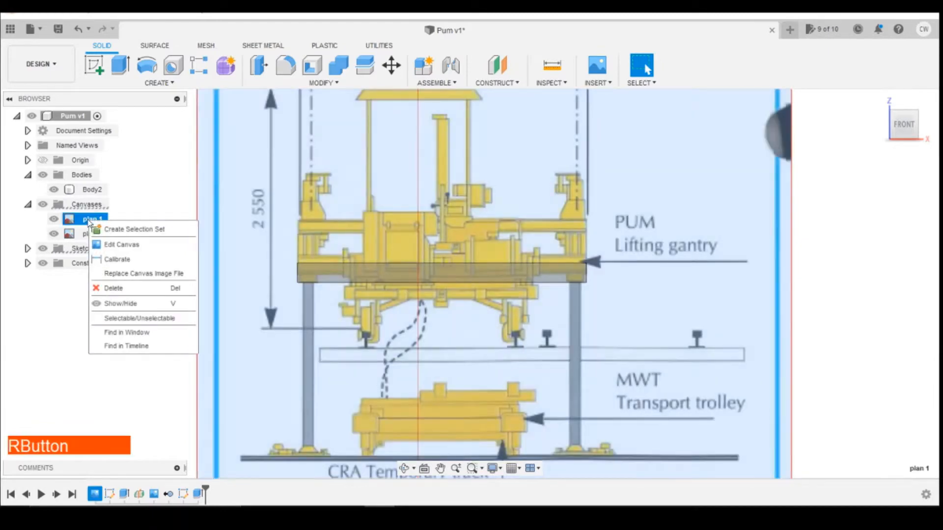
pyautogui.click(103, 244)
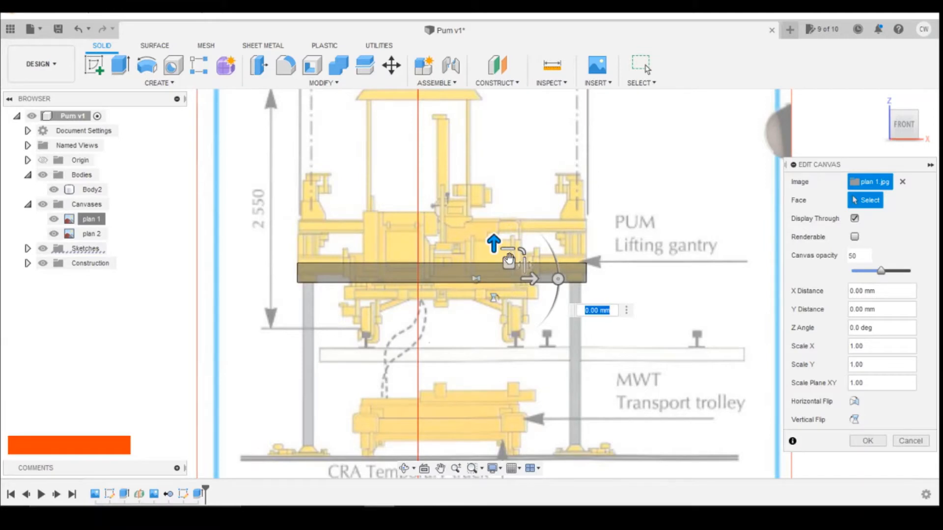
pyautogui.moveTo(494, 241); pyautogui.dragTo(495, 253)
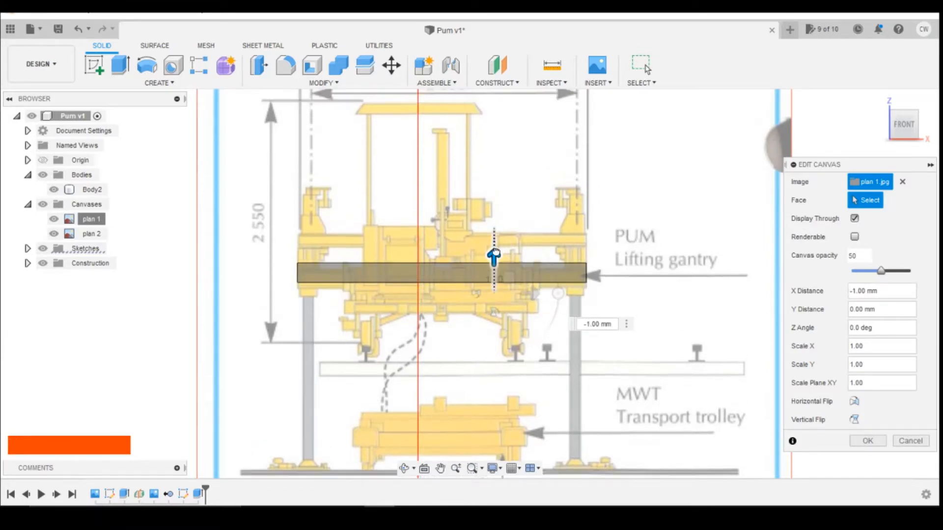
pyautogui.scroll(5, 490, 256)
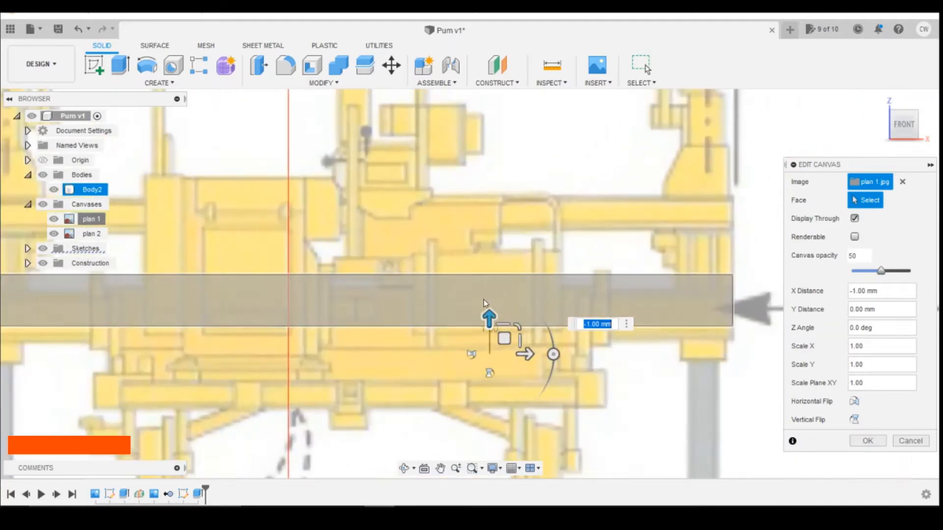
pyautogui.moveTo(489, 318); pyautogui.dragTo(488, 311)
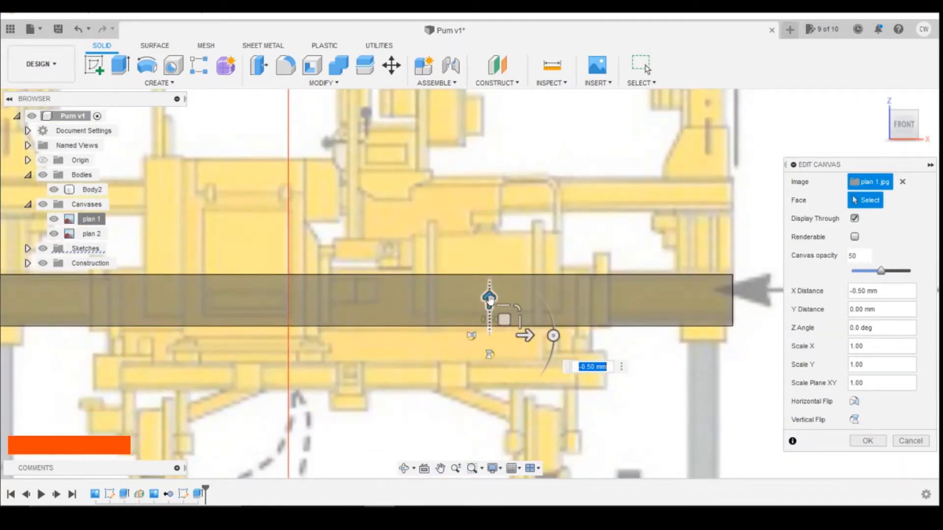
pyautogui.scroll(-2, 760, 384)
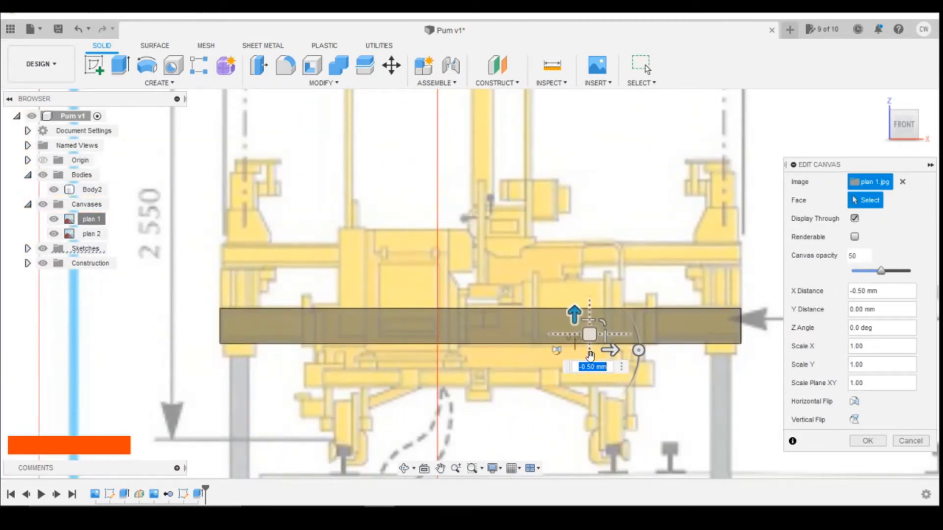
pyautogui.scroll(1, 567, 340)
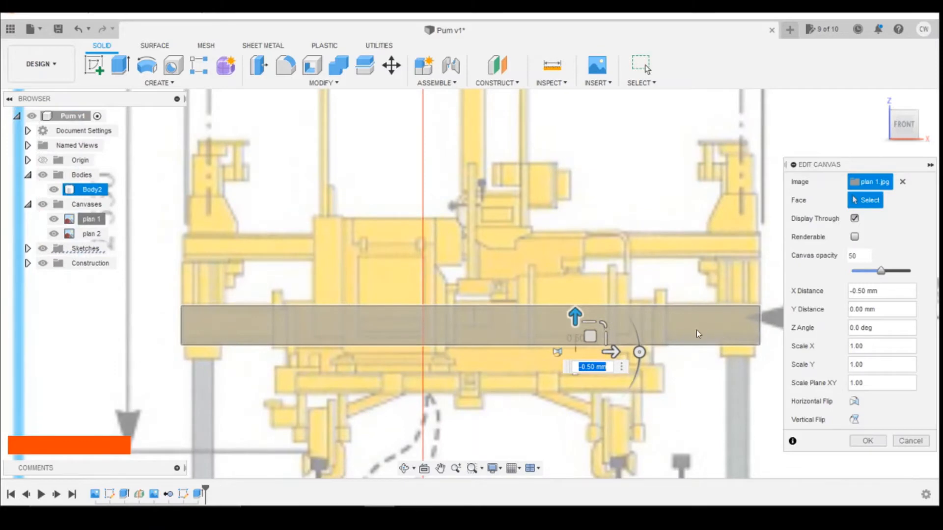
# Step: Fine-tune the plan 1 canvas's X distance to -0.55 mm and apply the edit
pyautogui.click(576, 315)
pyautogui.moveTo(575, 315); pyautogui.dragTo(574, 312)
pyautogui.click(680, 383)
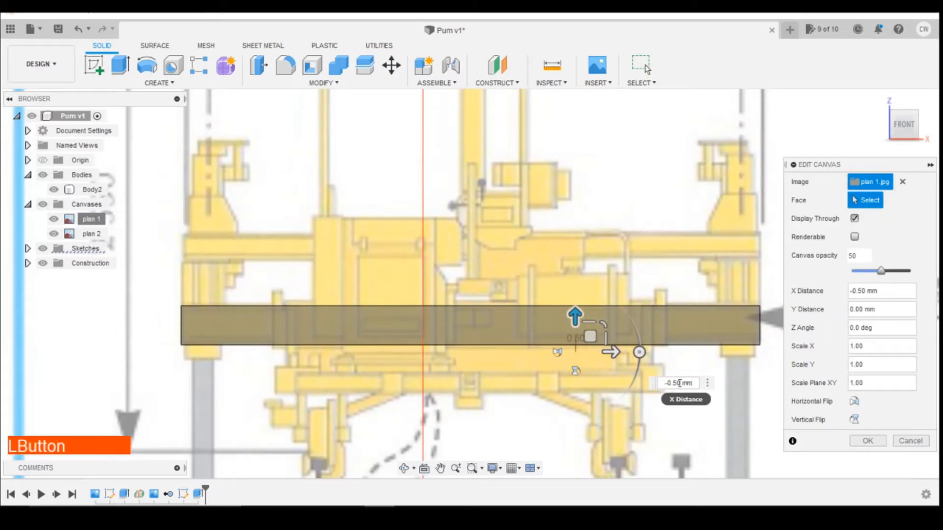
pyautogui.write('45')
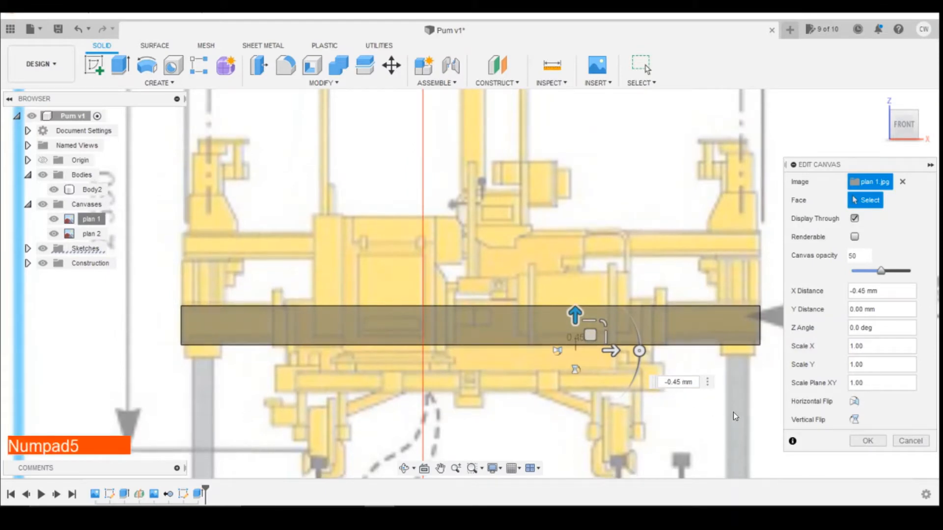
pyautogui.press('BackSpace')
pyautogui.press('BackSpace')
pyautogui.write('55')
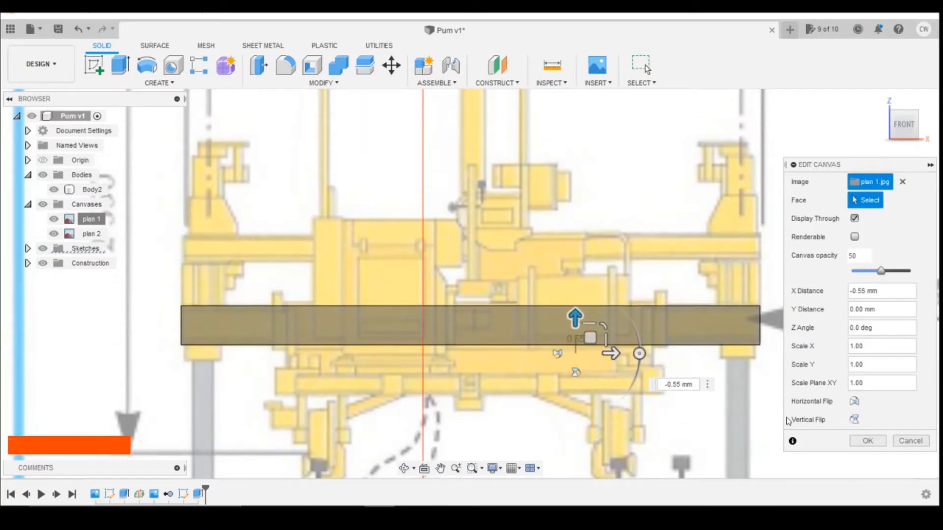
pyautogui.click(868, 440)
# Step: Sketch a rectangle about 0.66 mm wide on the crossbeam's end face, starting on its outer vertical edge near the stop block side
pyautogui.scroll(-4, 848, 279)
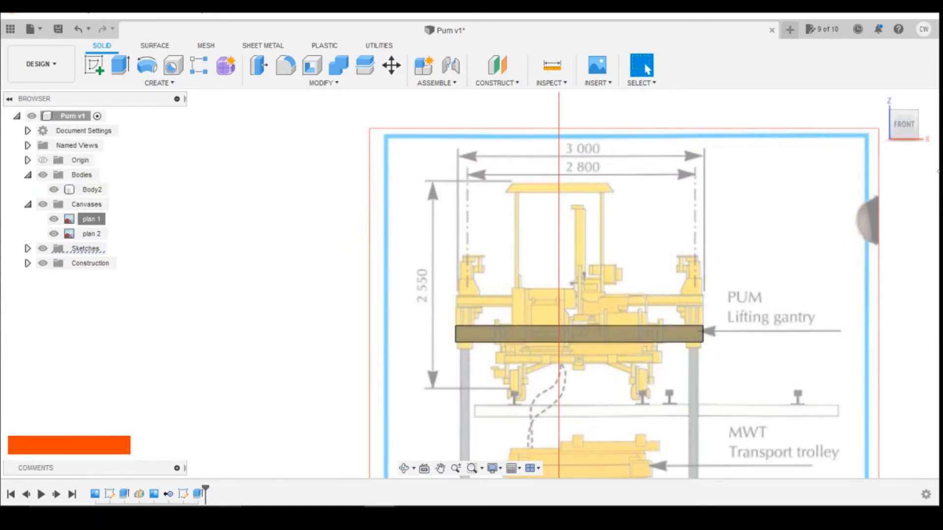
pyautogui.moveTo(906, 131); pyautogui.dragTo(656, 359)
pyautogui.click(906, 129)
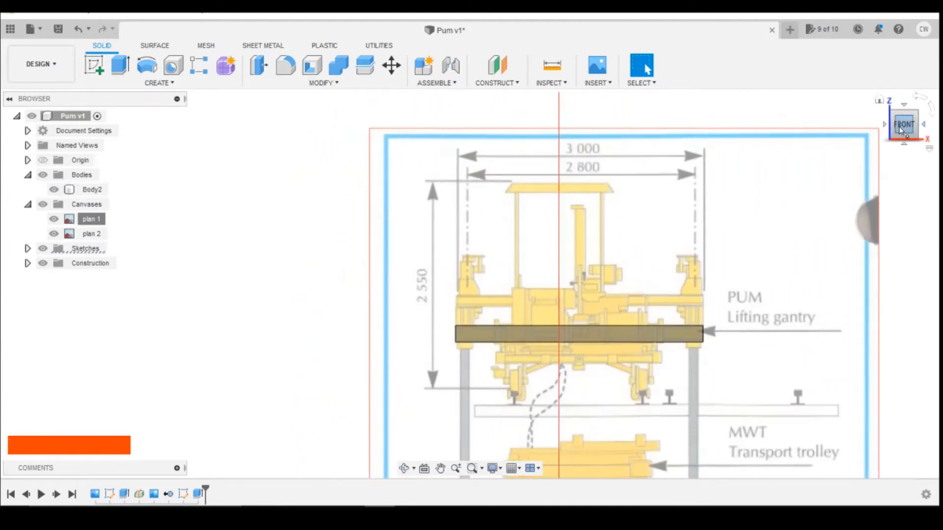
pyautogui.click(885, 126)
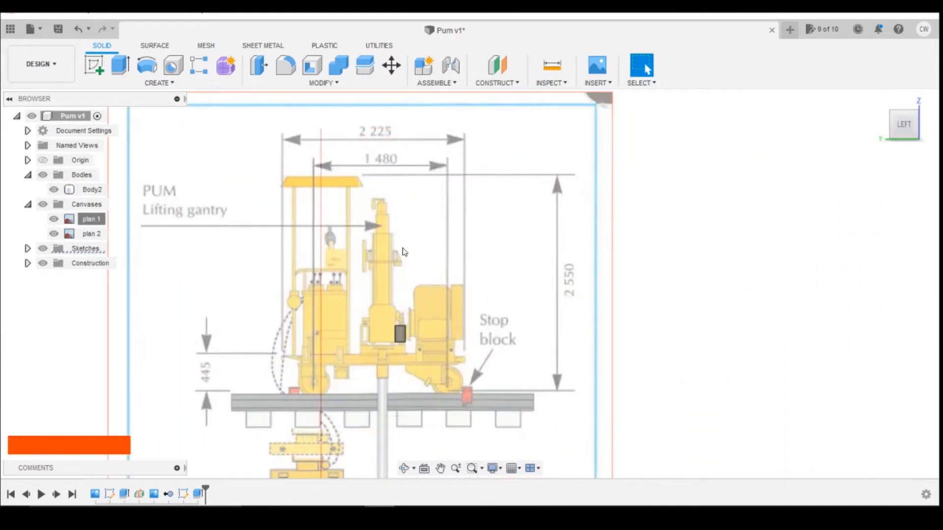
pyautogui.hotkey('shift', 'z')
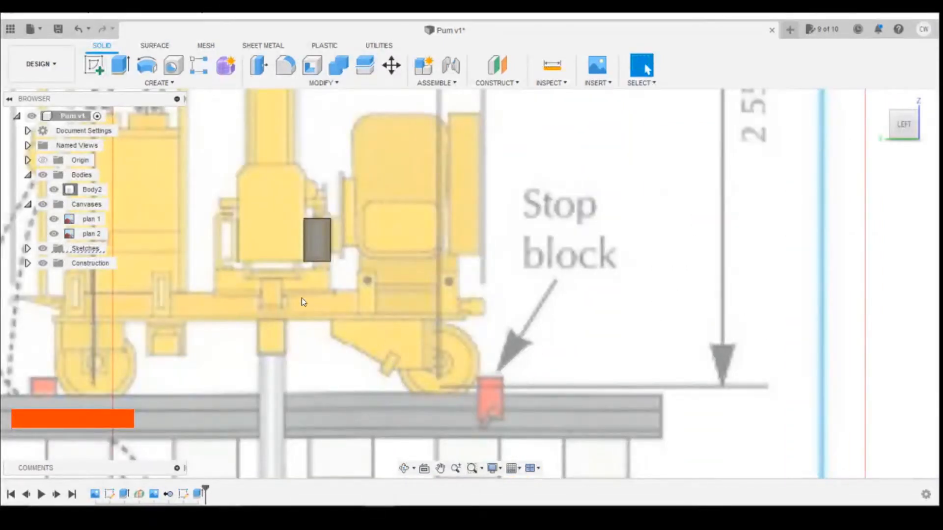
pyautogui.scroll(4, 314, 238)
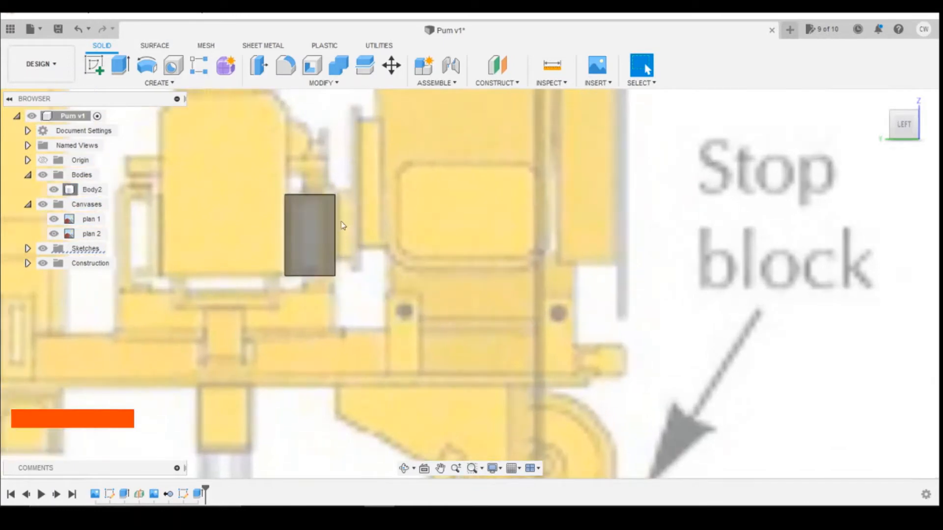
pyautogui.click(94, 65)
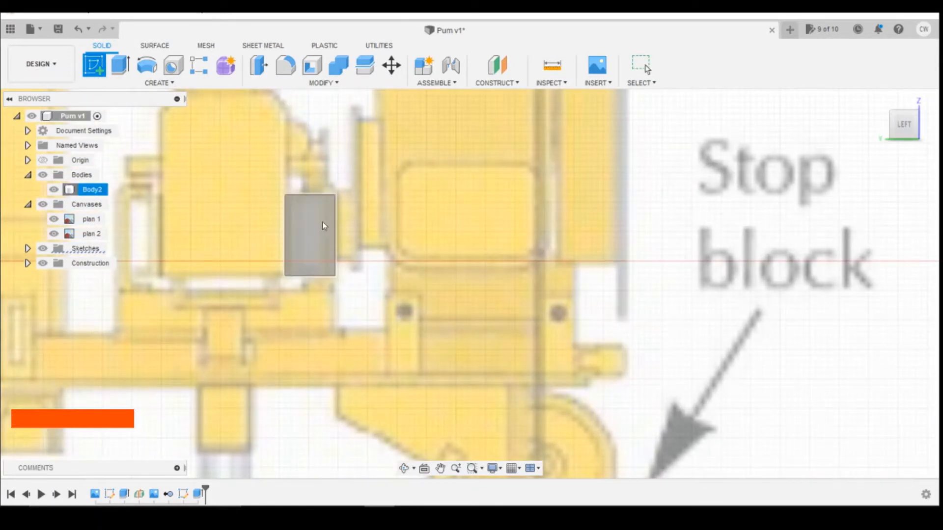
pyautogui.click(322, 222)
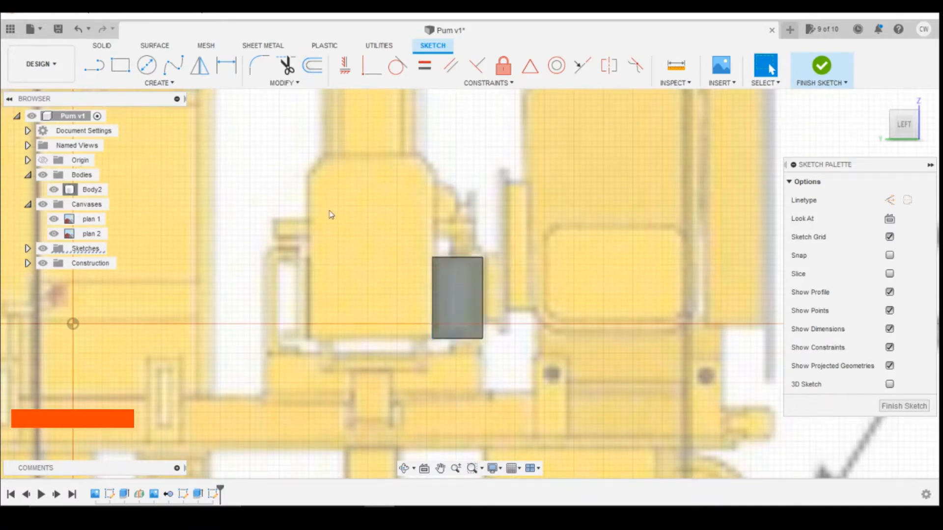
pyautogui.click(120, 65)
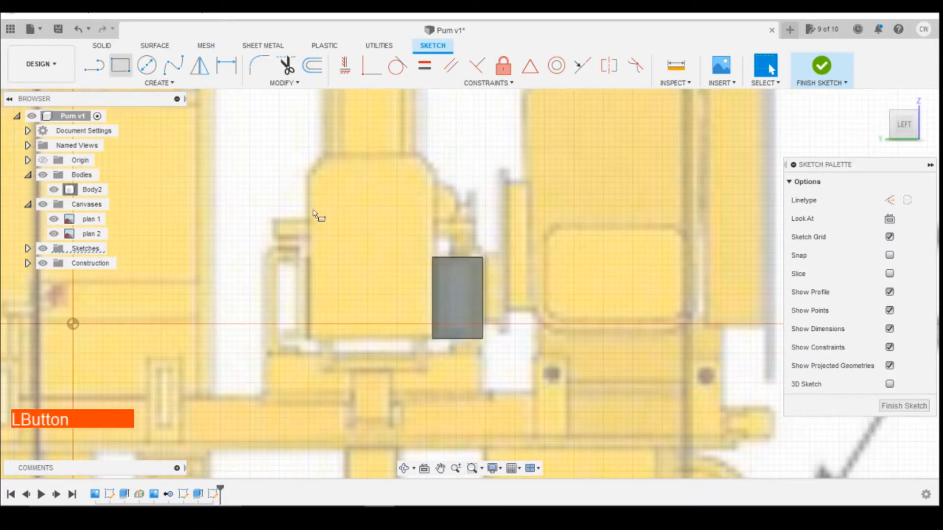
pyautogui.click(484, 268)
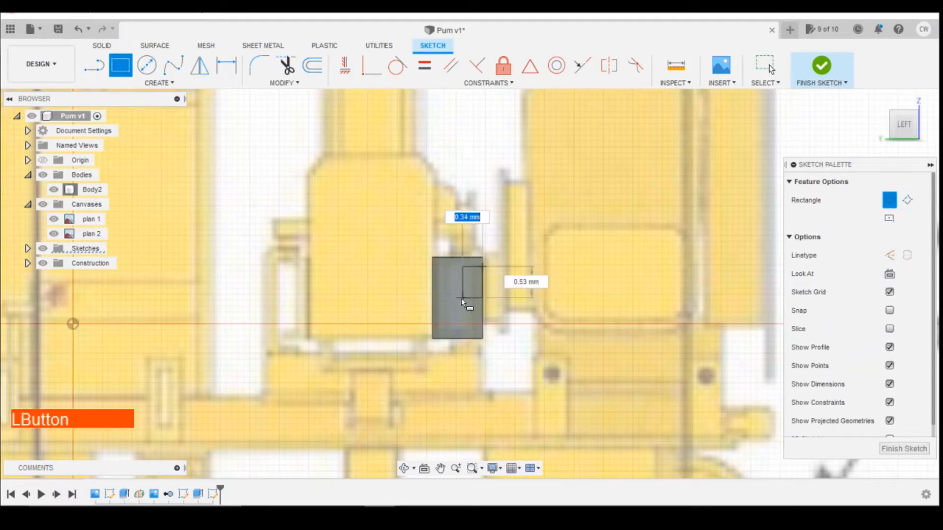
pyautogui.click(444, 327)
# Step: Dimension the rectangle's upper and lower edges 0.2 mm from the corresponding edges of the crossbeam's end face
pyautogui.press('d')
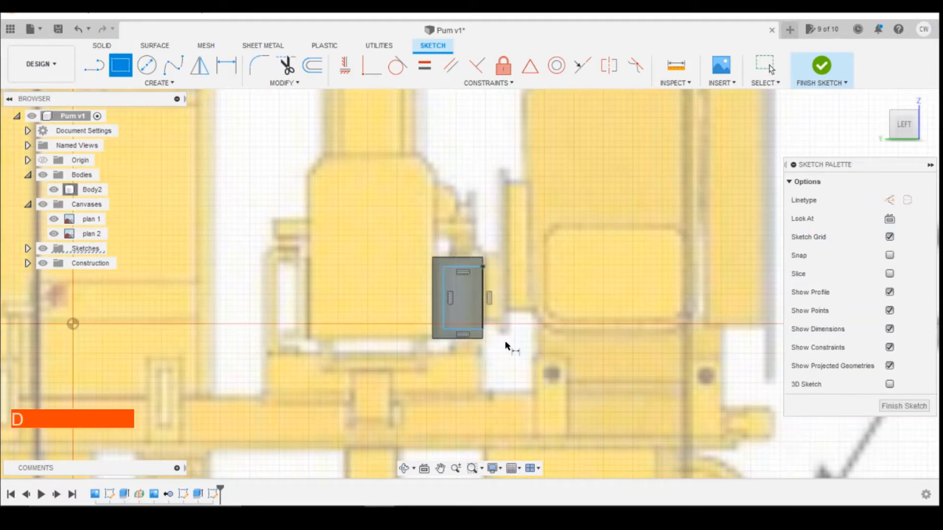
pyautogui.click(466, 257)
pyautogui.click(511, 266)
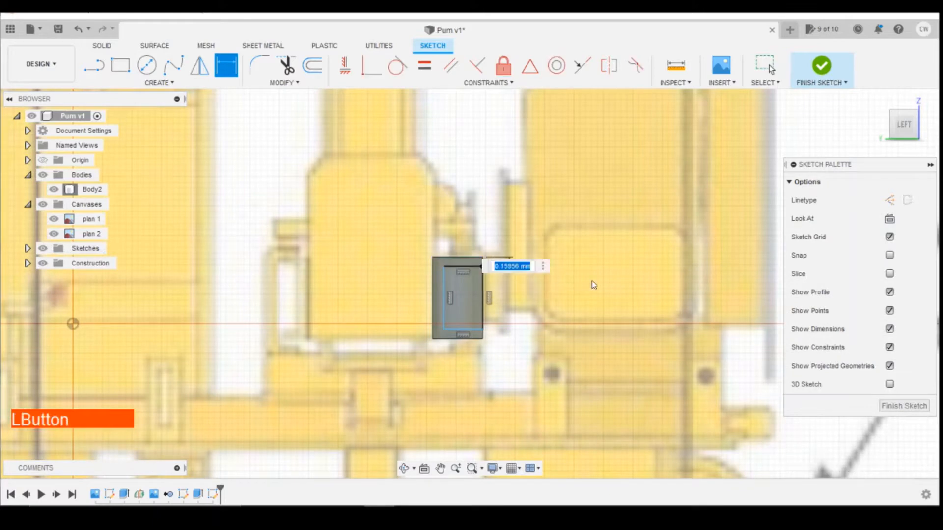
pyautogui.write('0.2')
pyautogui.press('Return')
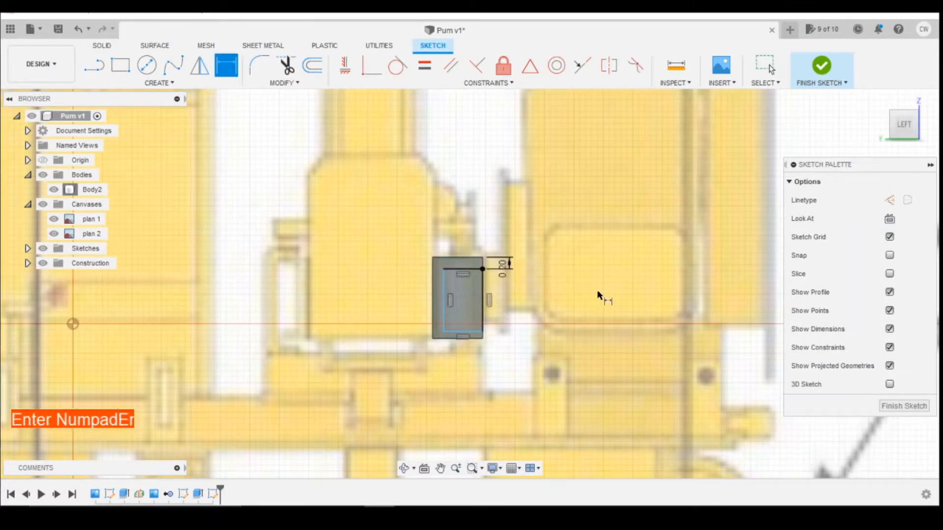
pyautogui.click(480, 339)
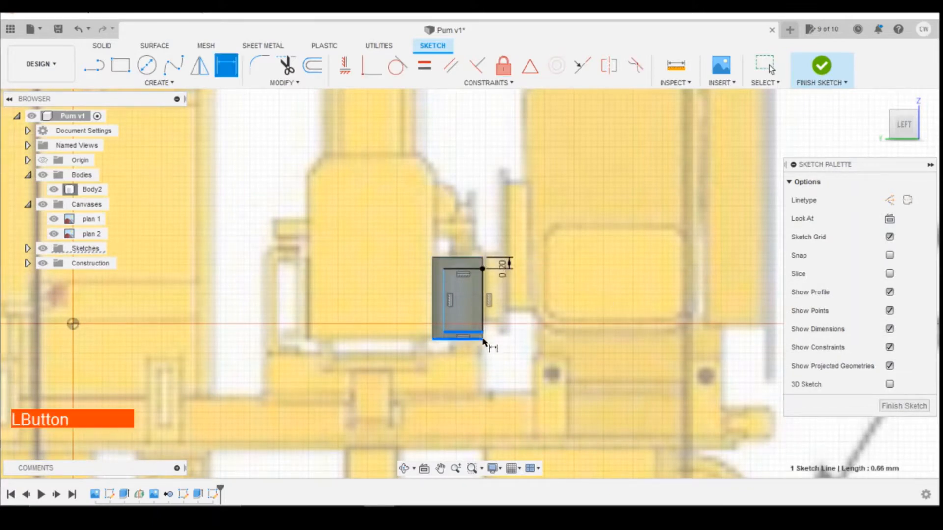
pyautogui.click(483, 338)
pyautogui.click(525, 335)
pyautogui.write('0.2')
pyautogui.press('Return')
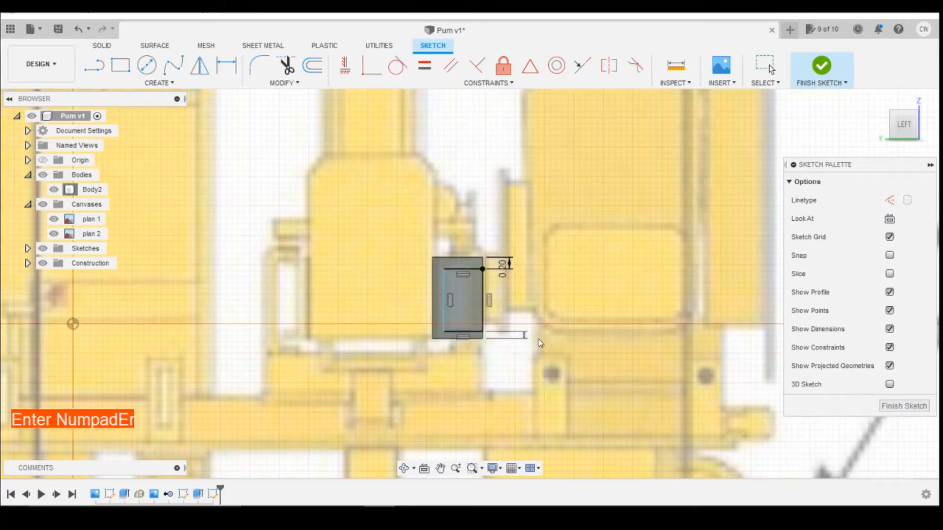
# Step: Dimension the rectangle's inner vertical edge 0.2 mm from the end face's adjacent vertical edge
pyautogui.click(444, 302)
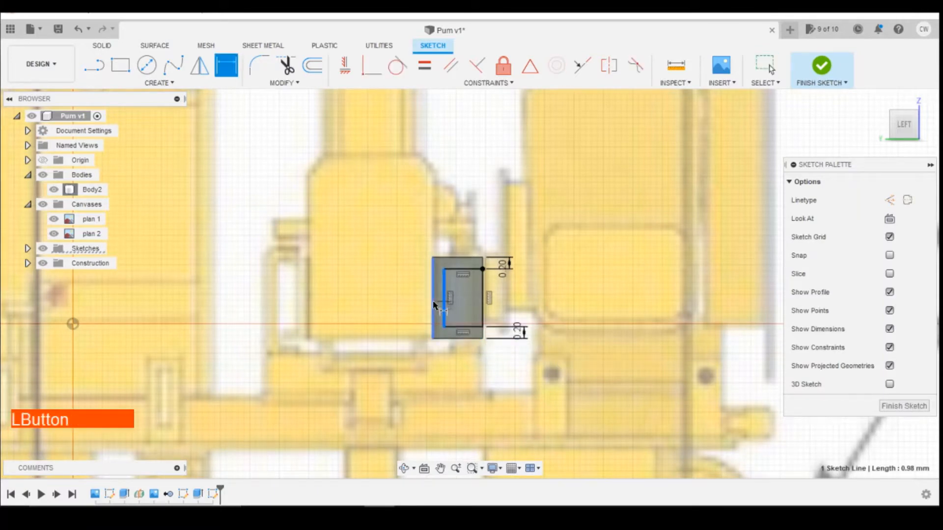
pyautogui.click(433, 306)
pyautogui.click(449, 369)
pyautogui.write('0')
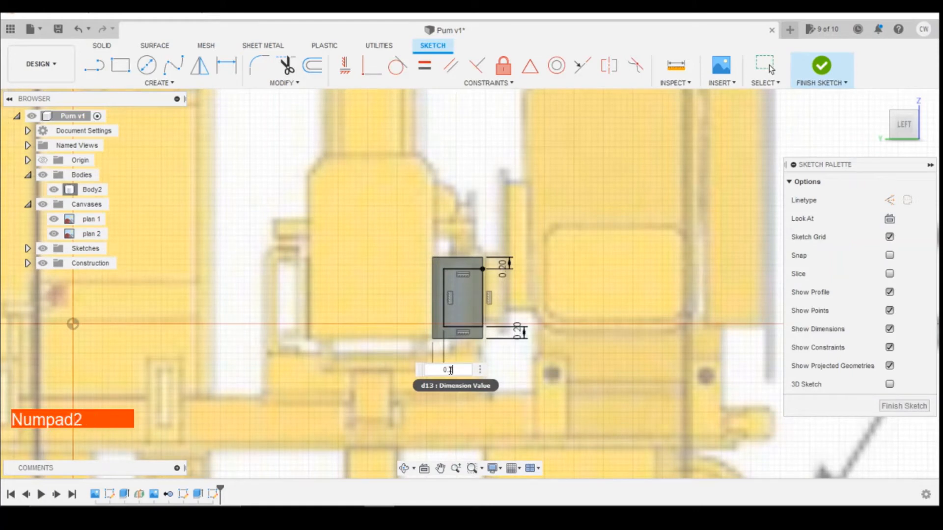
pyautogui.write('.2')
pyautogui.press('Return')
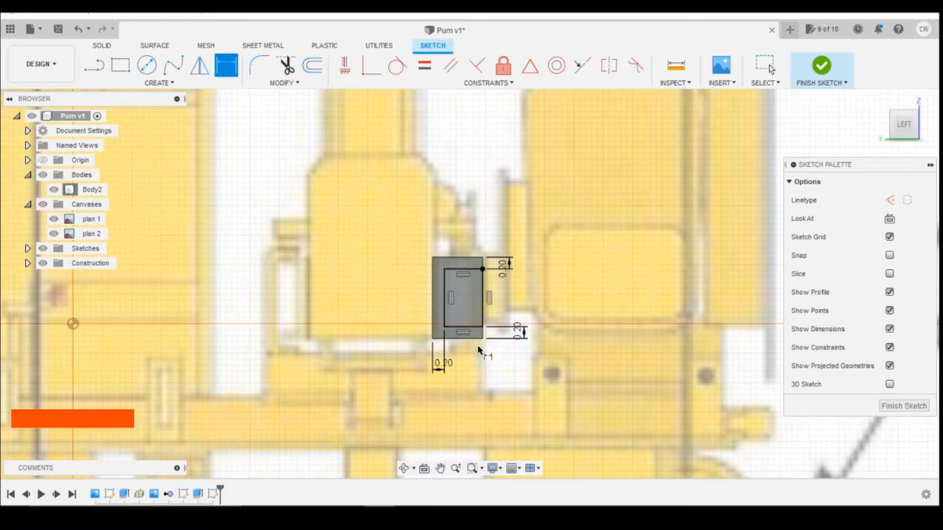
pyautogui.press('Escape')
# Step: Extrude the inset rectangle as a cut through the crossbeam's full length to its far end, at -20.40 mm
pyautogui.rightClick(464, 304)
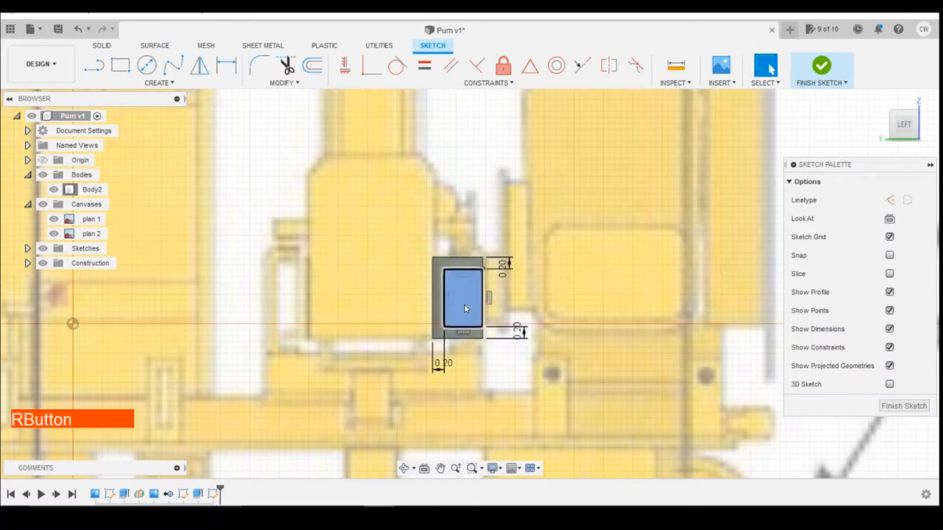
pyautogui.click(459, 362)
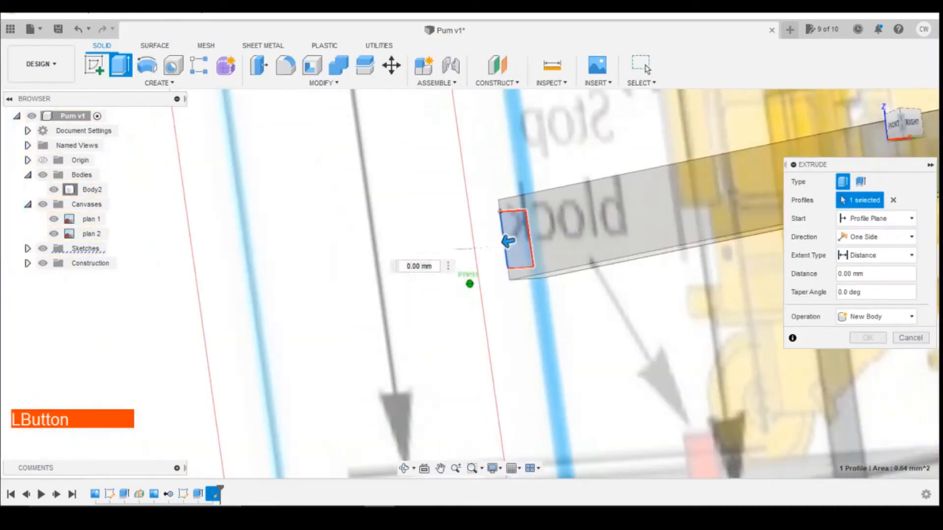
pyautogui.scroll(2, 703, 207)
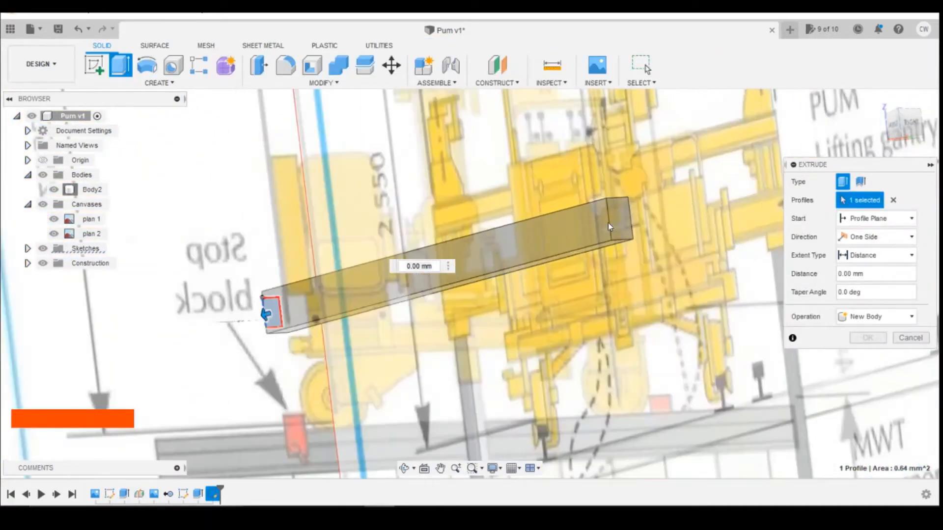
pyautogui.click(614, 223)
pyautogui.moveTo(740, 283); pyautogui.dragTo(635, 212)
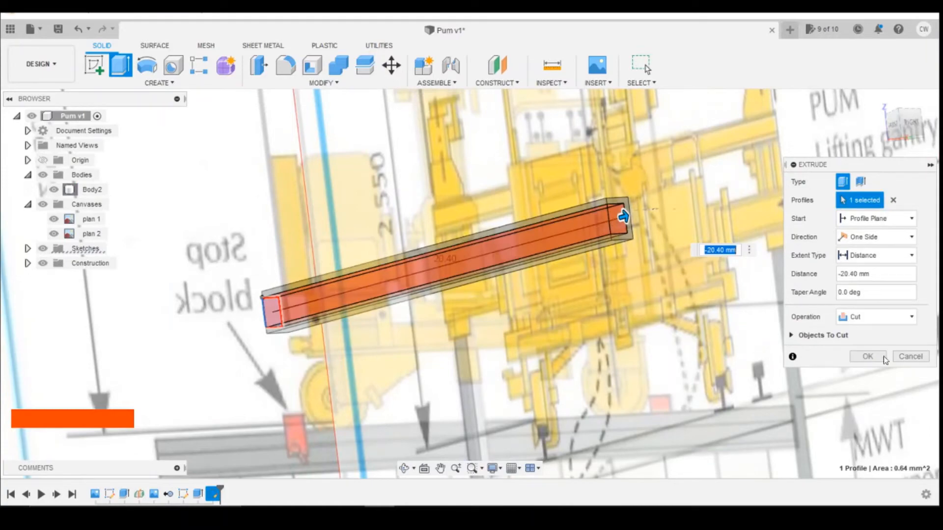
pyautogui.click(867, 356)
# Step: Face the crossbeam's end, switch to the photo viewer and examine the gantry reference photo around the crossbeam and its post
pyautogui.click(898, 125)
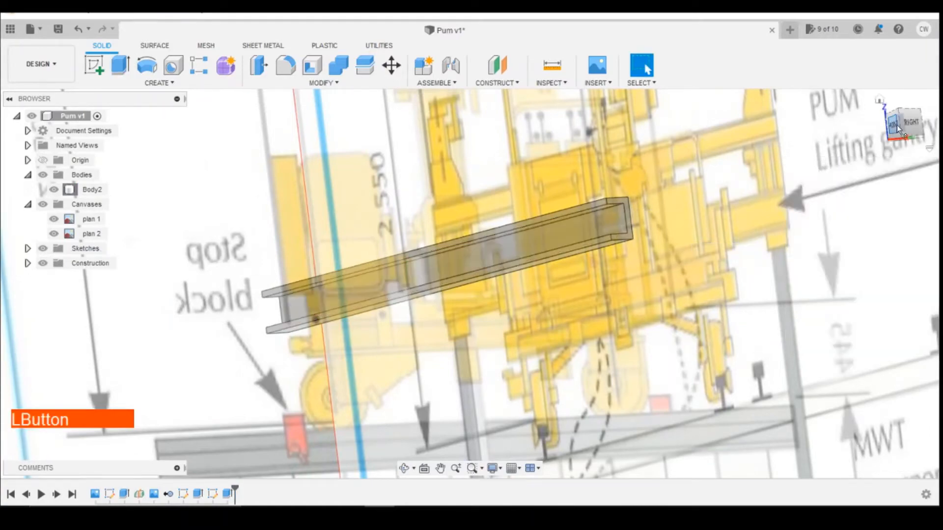
pyautogui.hotkey('shift', 'z')
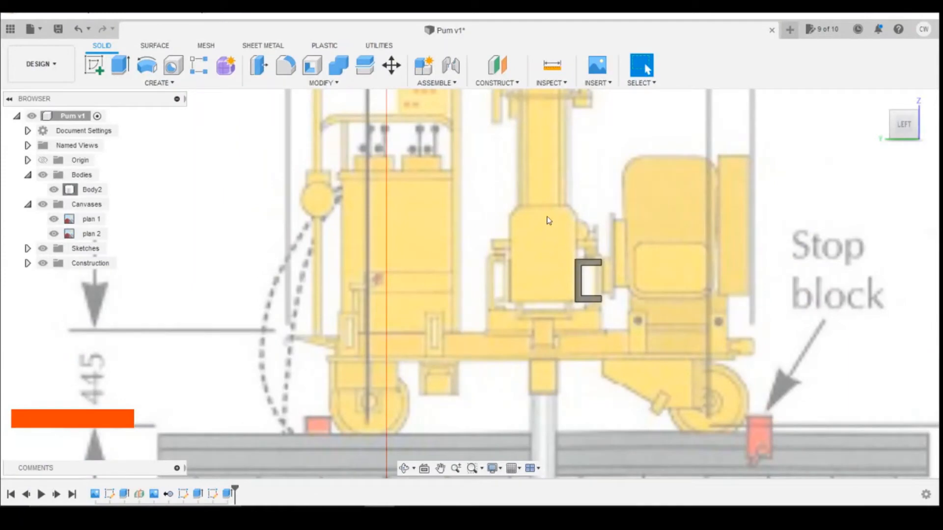
pyautogui.click(441, 518)
pyautogui.click(501, 449)
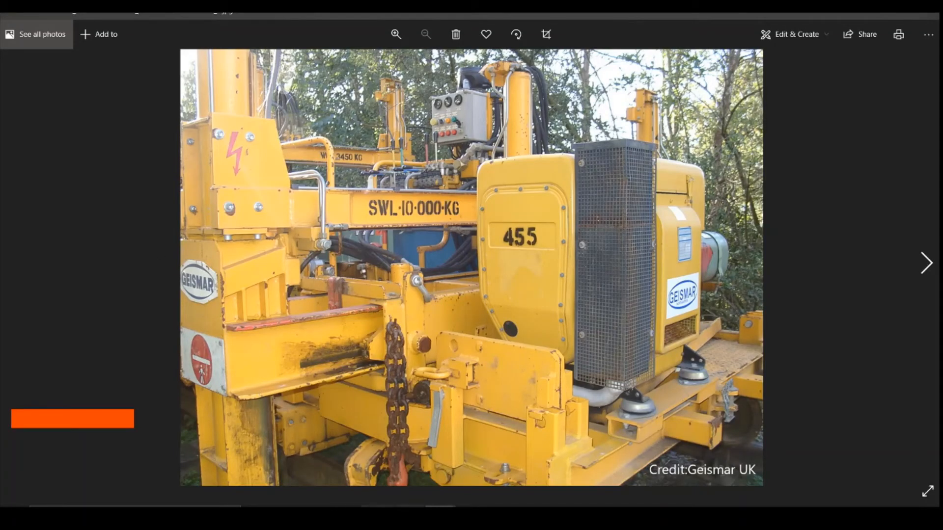
pyautogui.click(407, 500)
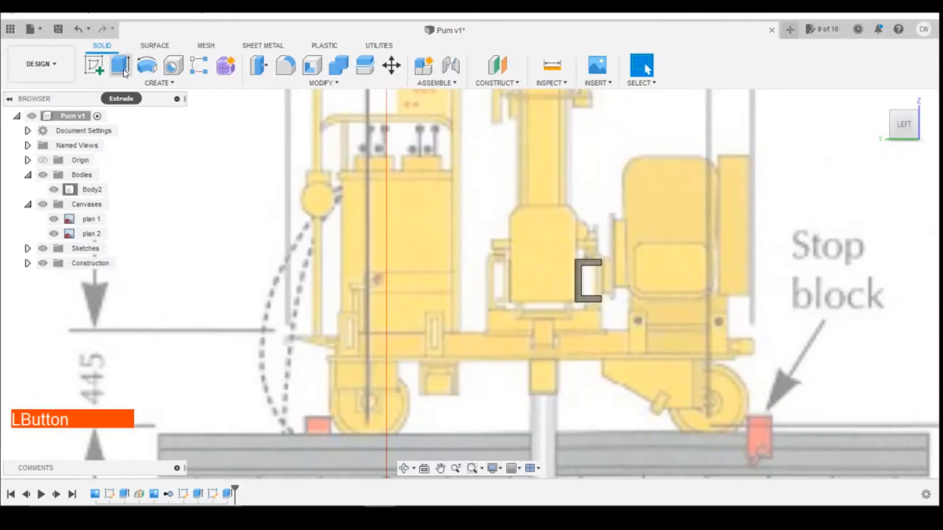
# Step: Sketch a rectangle about 2.12 by 3.13 mm on the crossbeam's end plane, from the beam's lower outer corner over the adjacent post housing
pyautogui.click(93, 66)
pyautogui.scroll(1, 546, 249)
pyautogui.scroll(1, 547, 251)
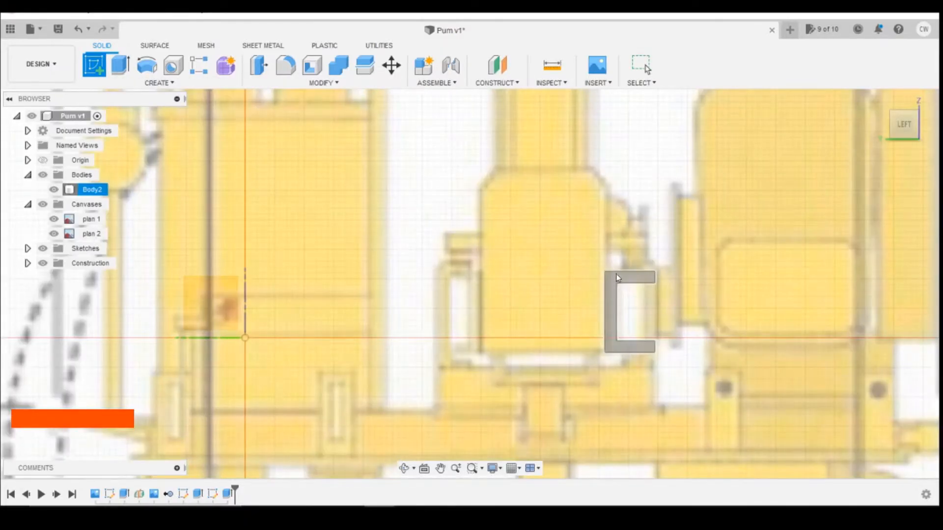
pyautogui.click(619, 278)
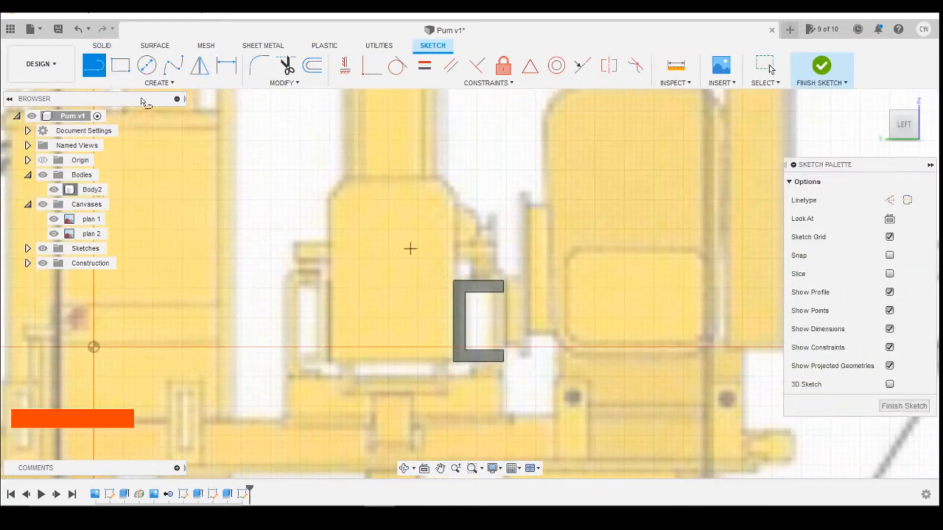
pyautogui.click(121, 64)
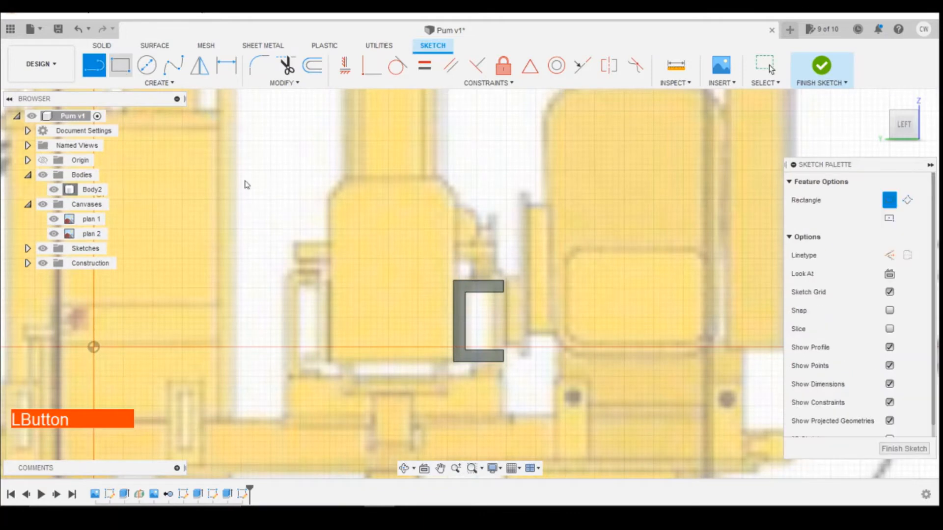
pyautogui.click(454, 362)
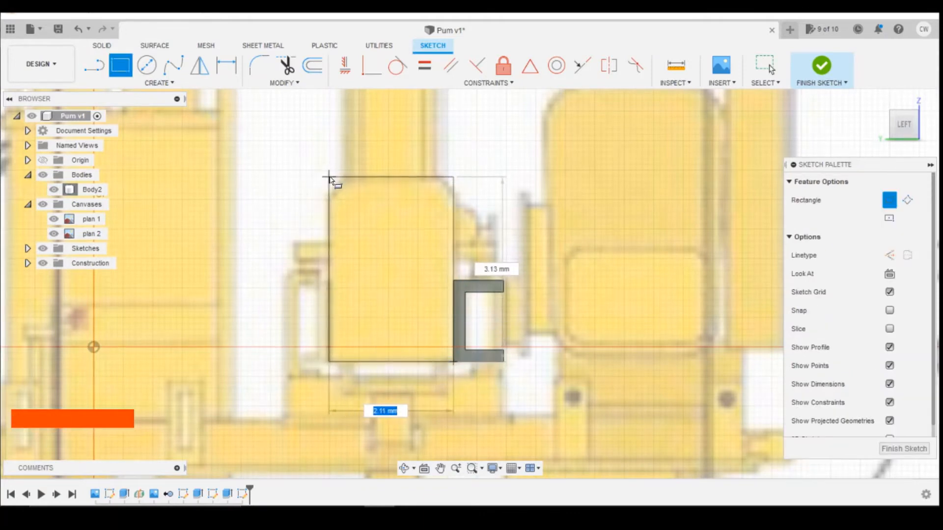
pyautogui.click(329, 178)
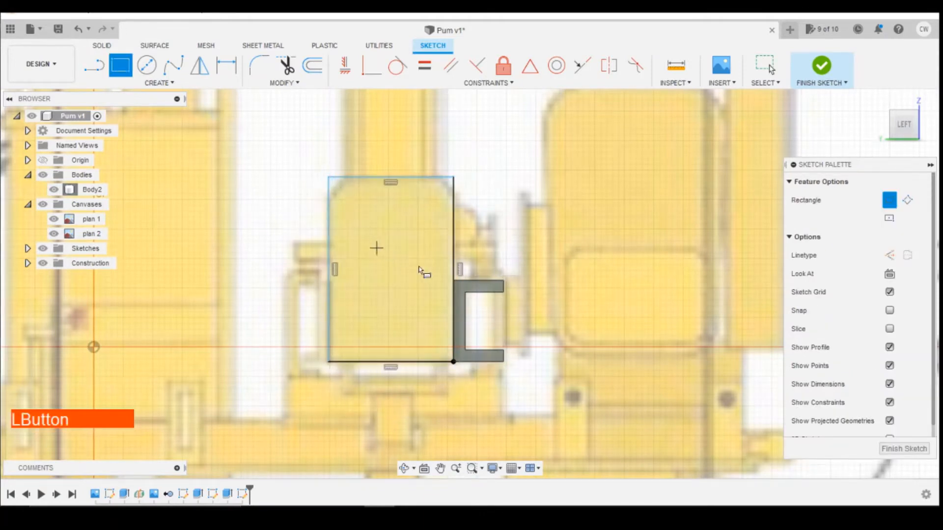
# Step: Dimension the post housing rectangle to 3.15 mm high and 2.1 mm wide
pyautogui.press('d')
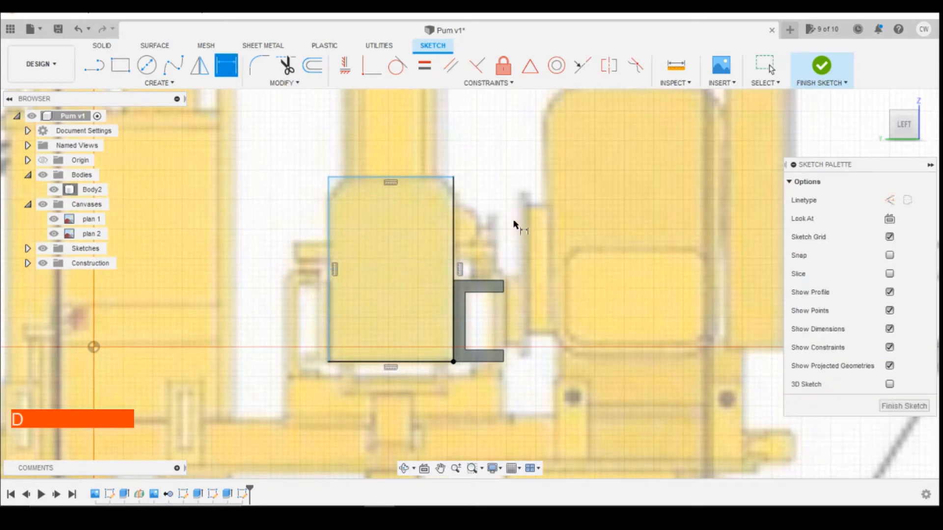
pyautogui.click(454, 219)
pyautogui.click(470, 220)
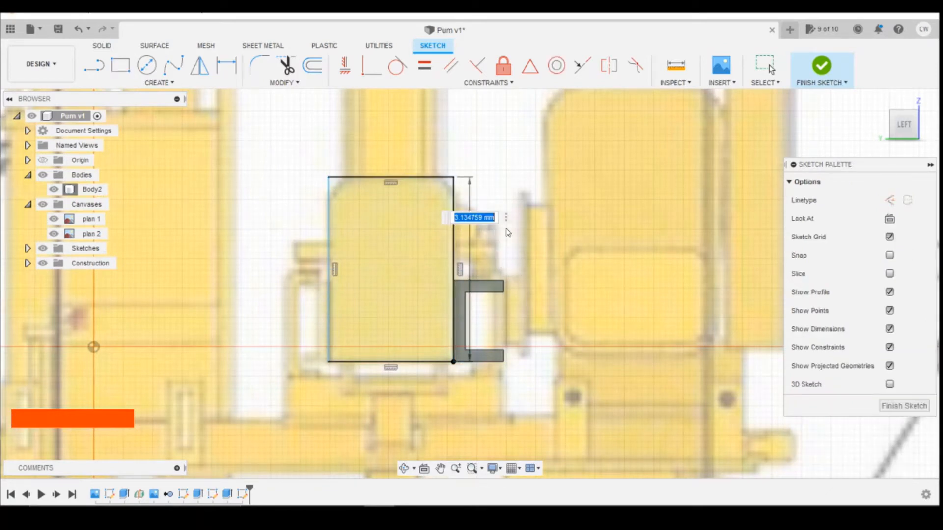
pyautogui.write('3.15')
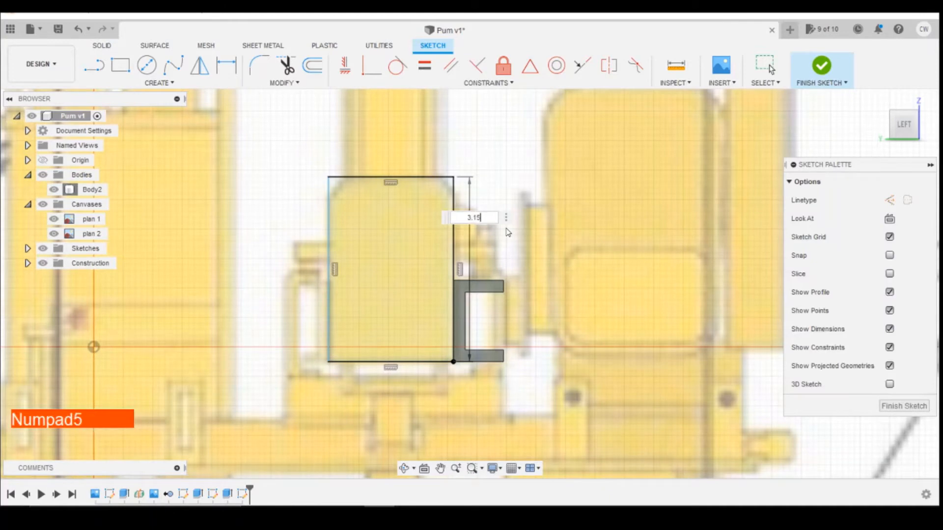
pyautogui.press('Return')
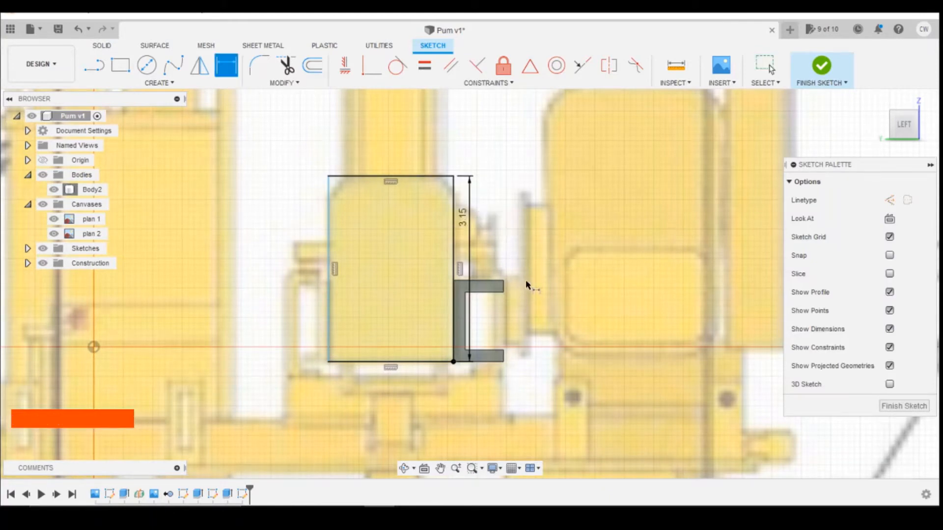
pyautogui.click(380, 176)
pyautogui.click(382, 145)
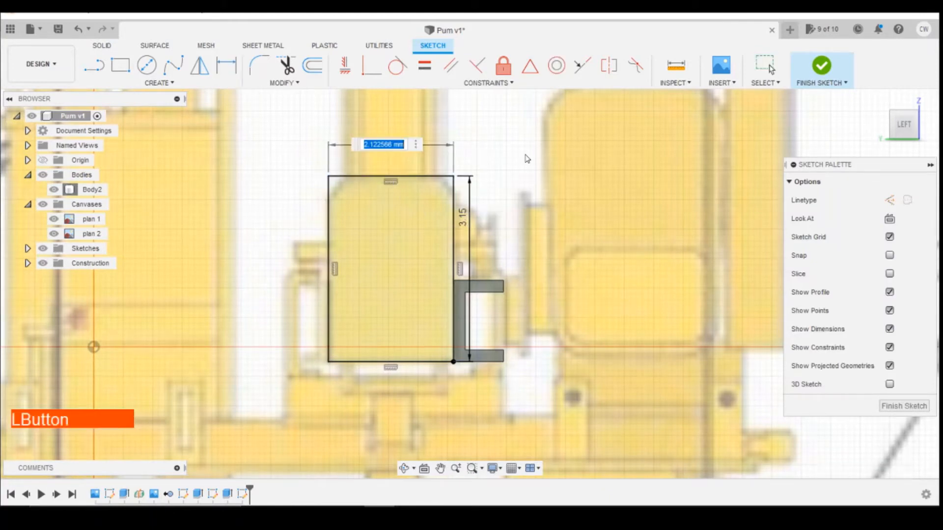
pyautogui.write('2.1')
pyautogui.press('Return')
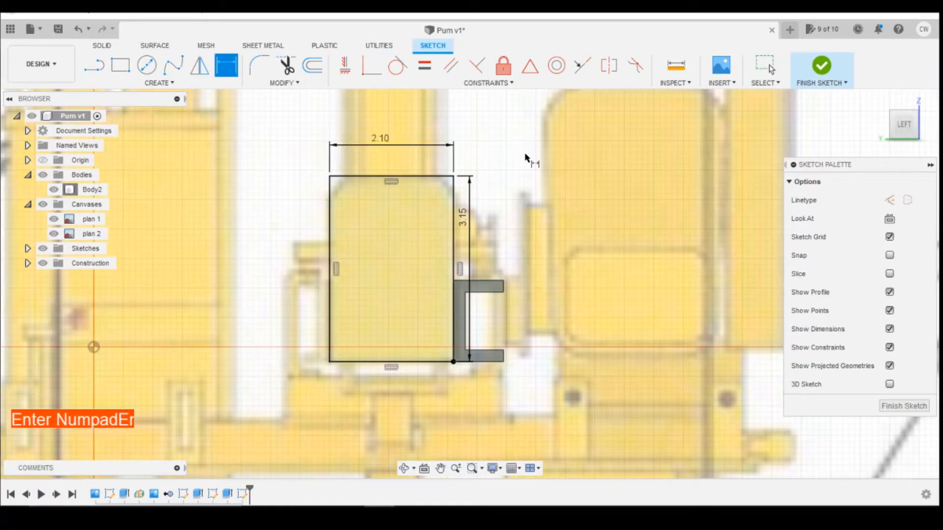
pyautogui.press('Escape')
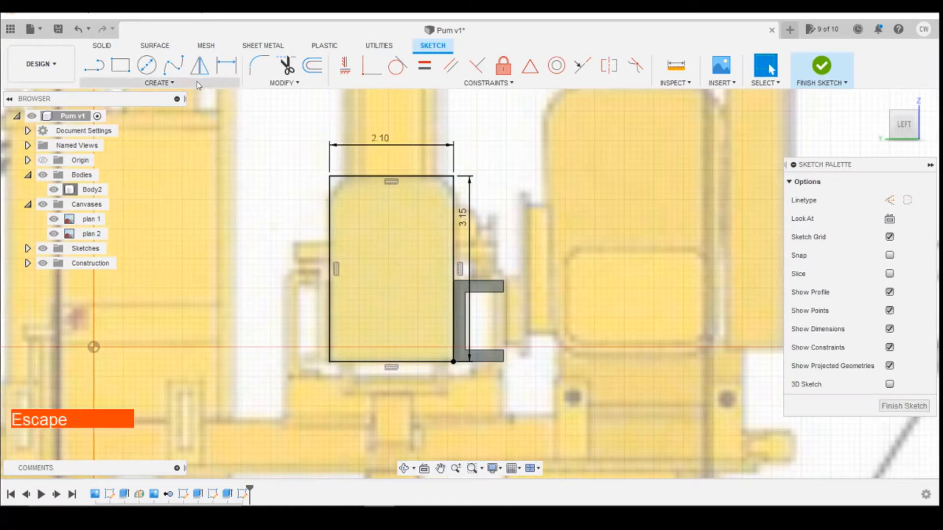
# Step: Sketch a diagonal line across the rectangle's upper corner on the crossbeam side, starting about 0.32 mm from that corner
pyautogui.click(94, 65)
pyautogui.scroll(5, 432, 197)
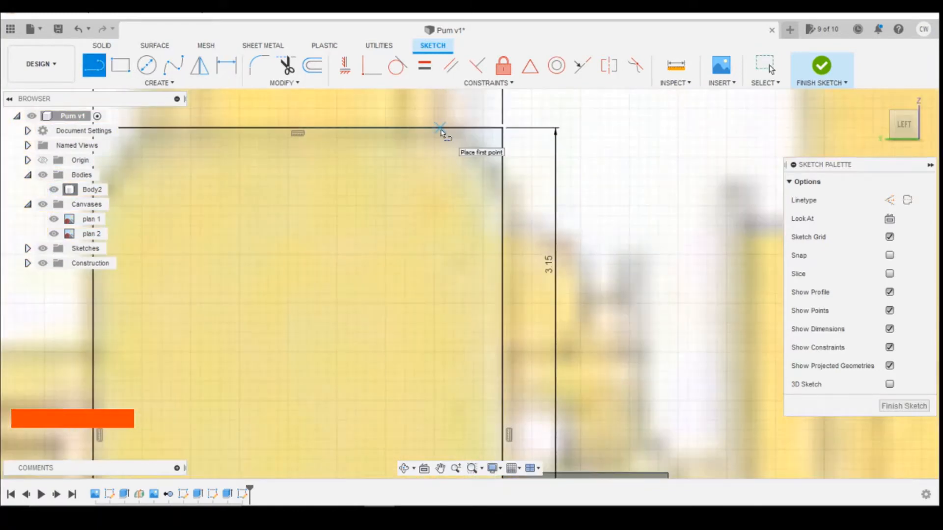
pyautogui.click(440, 129)
pyautogui.click(503, 190)
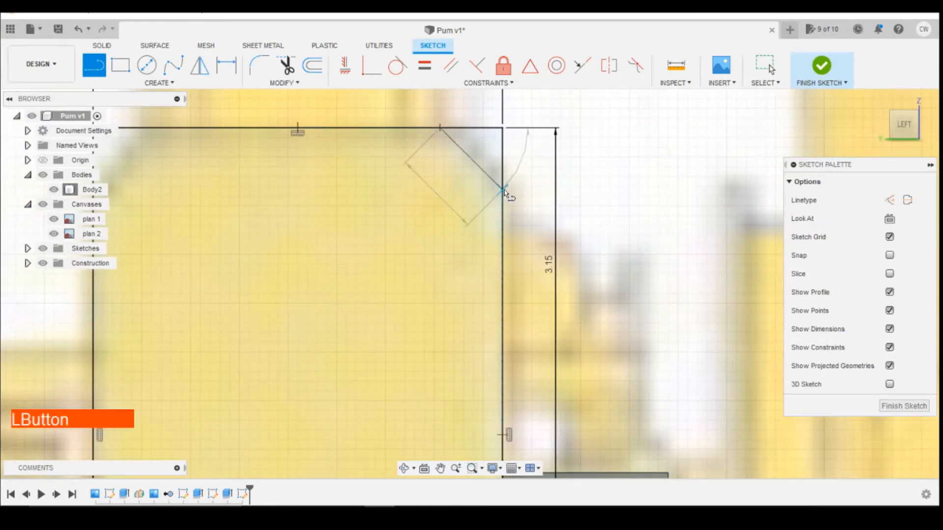
pyautogui.press('Escape')
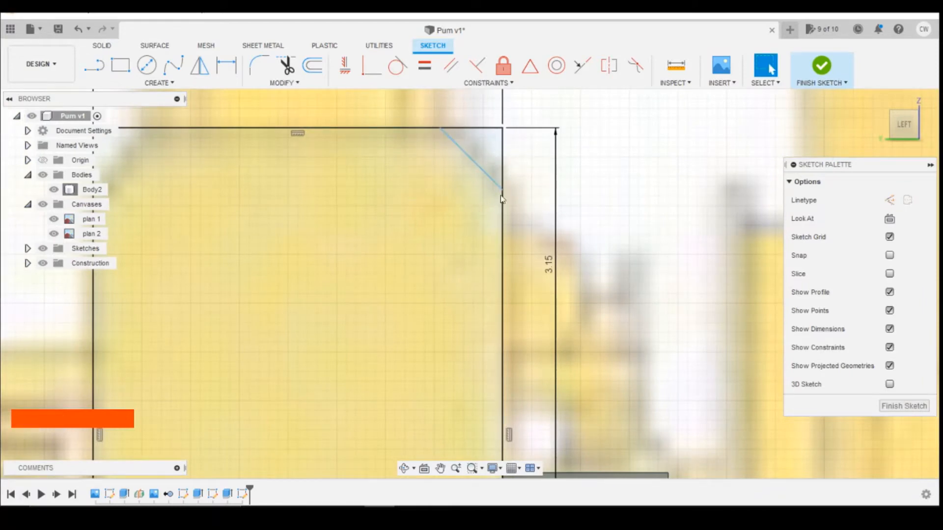
# Step: Dimension the diagonal line at 45° to the rectangle's upper edge, with its upper endpoint 0.3 mm from the corner
pyautogui.press('d')
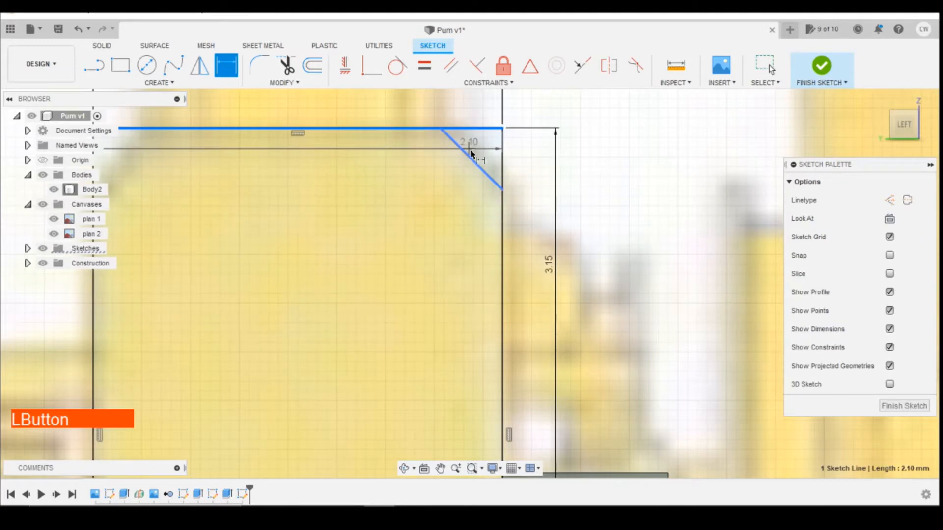
pyautogui.click(471, 154)
pyautogui.click(480, 143)
pyautogui.write('45')
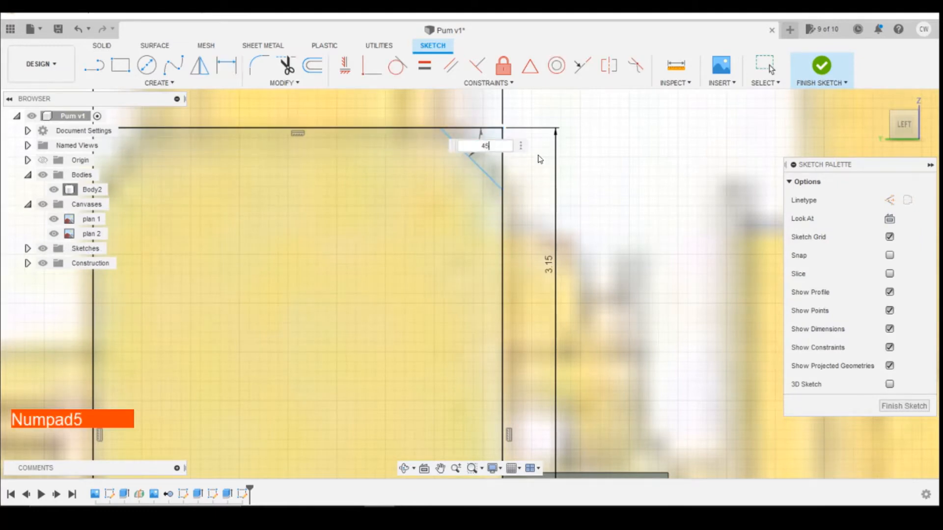
pyautogui.press('Return')
pyautogui.click(441, 128)
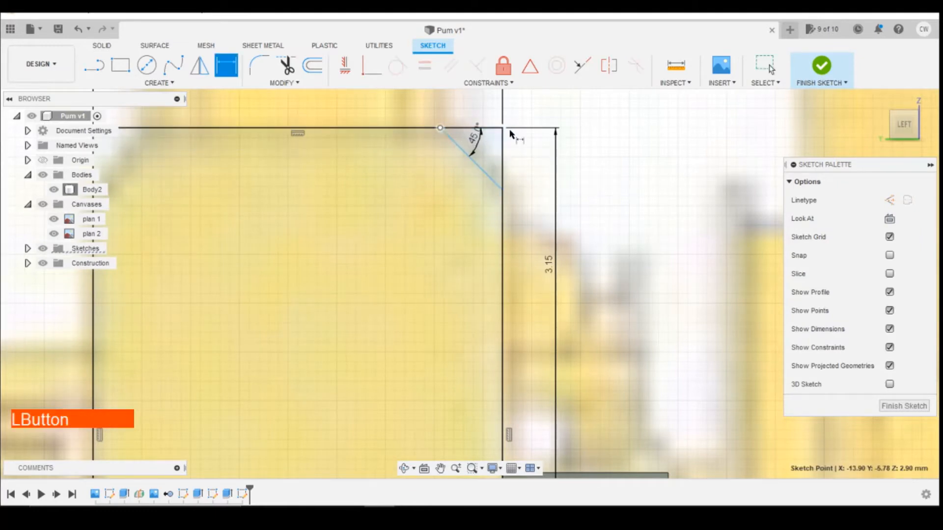
pyautogui.click(502, 127)
pyautogui.click(489, 108)
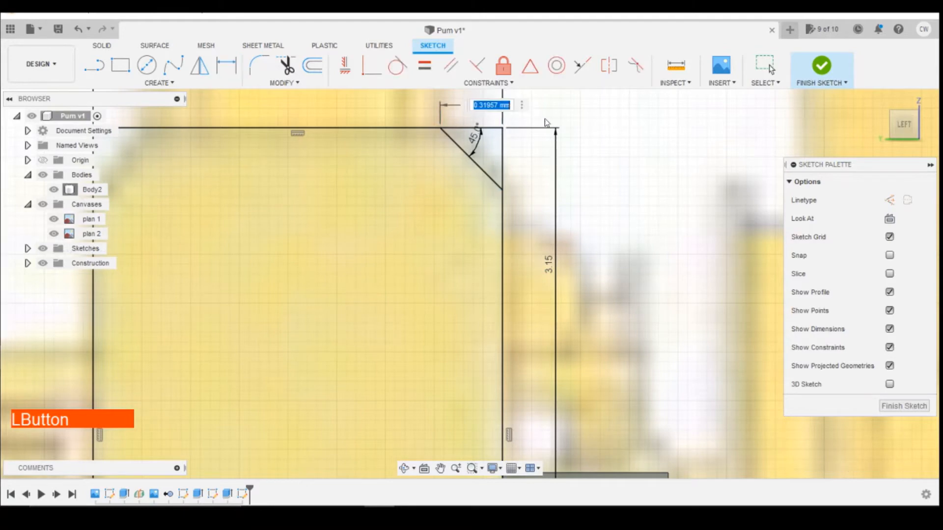
pyautogui.write('0.32')
pyautogui.press('Return')
pyautogui.press('d')
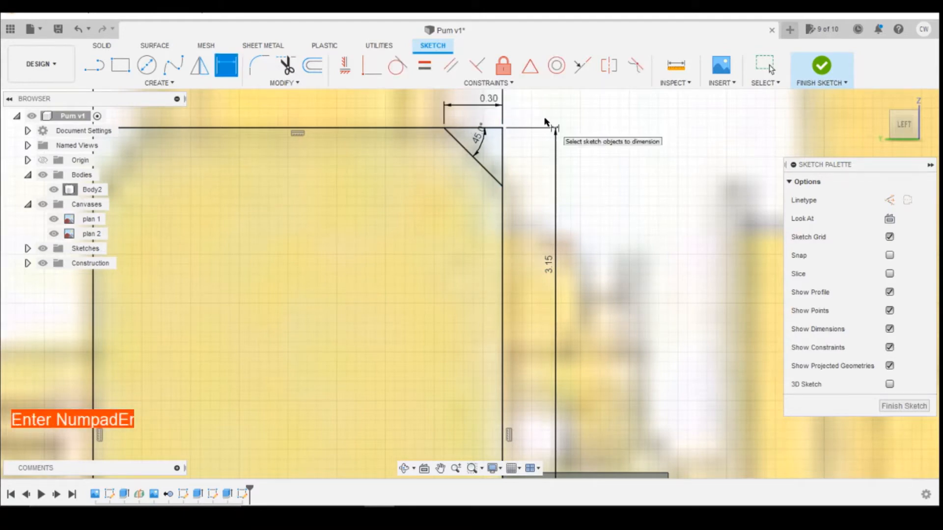
# Step: Sketch a second diagonal line, about 0.53 mm long, across the rectangle's upper corner on the side away from the crossbeam
pyautogui.scroll(-3, 530, 216)
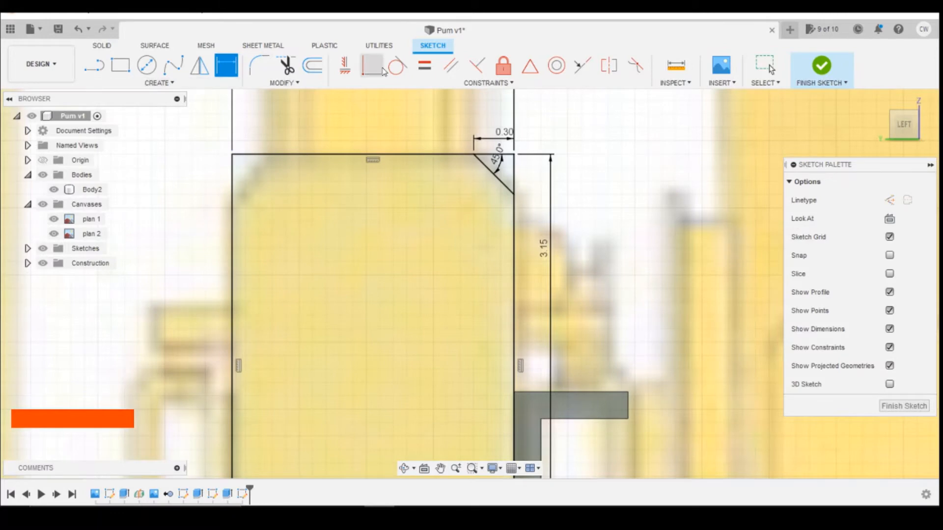
pyautogui.scroll(-4, 388, 142)
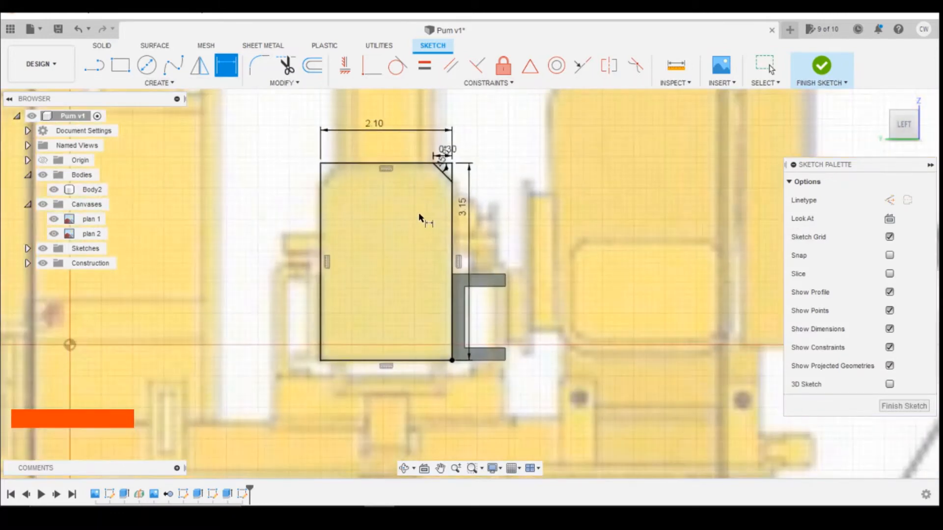
pyautogui.click(93, 65)
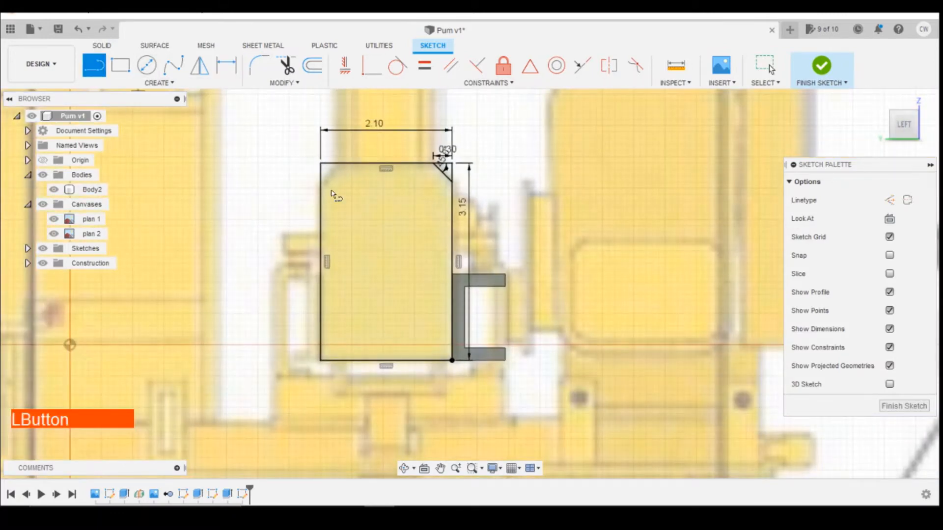
pyautogui.scroll(3, 325, 150)
pyautogui.click(325, 147)
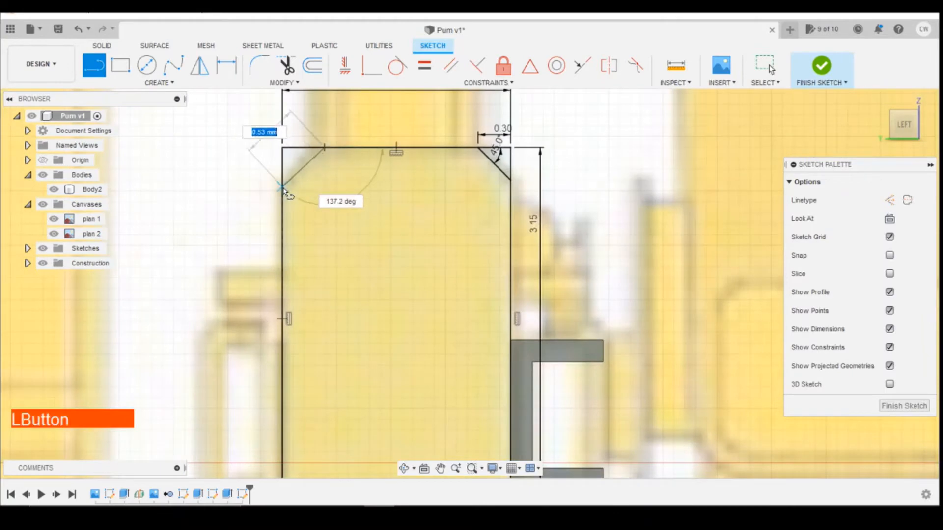
pyautogui.click(283, 189)
# Step: Dimension the second diagonal's upper endpoint 0.3 mm from the adjacent vertical edge of the rectangle
pyautogui.press('d')
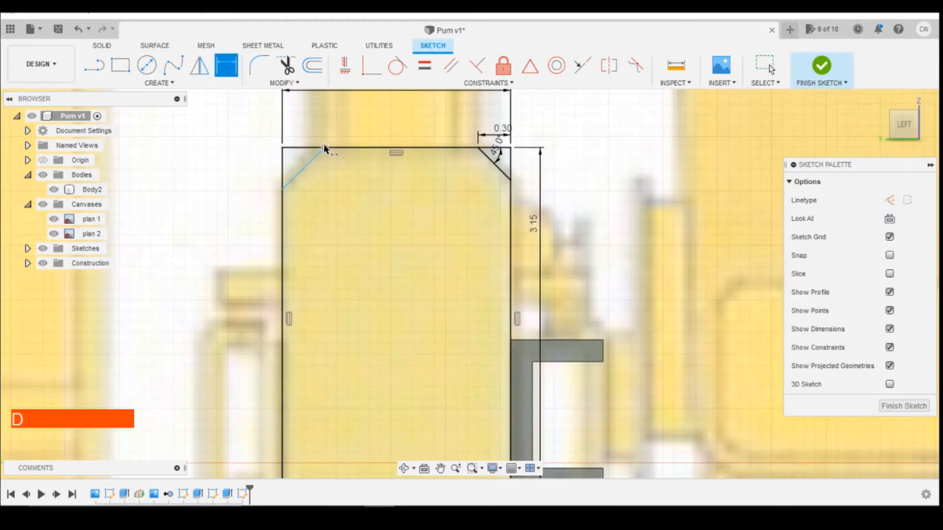
pyautogui.click(324, 148)
pyautogui.click(308, 120)
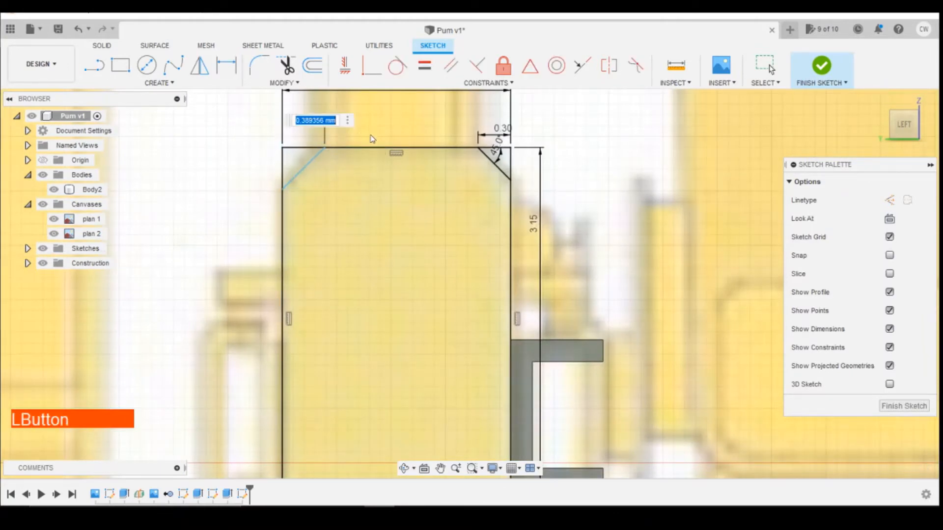
pyautogui.write('0.3')
pyautogui.press('Return')
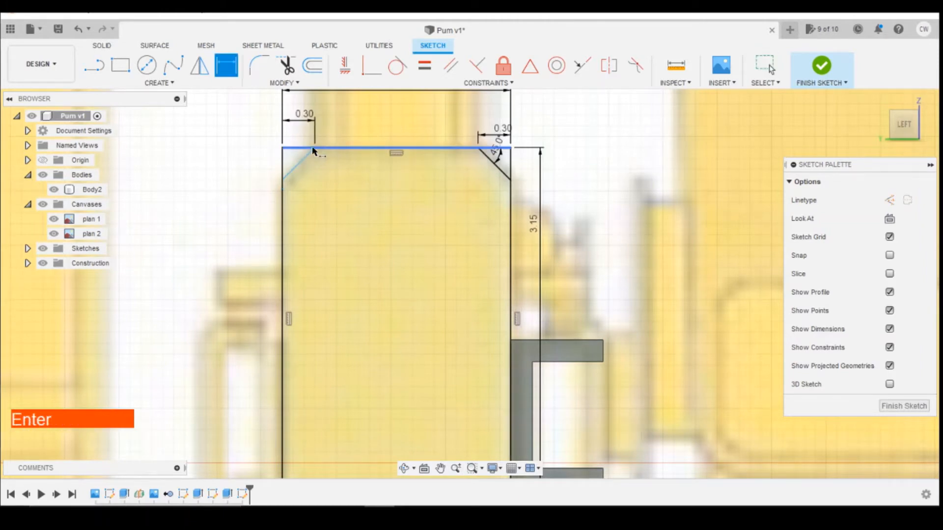
# Step: Dimension the second diagonal line at 45° to the rectangle's upper edge
pyautogui.click(295, 148)
pyautogui.click(297, 154)
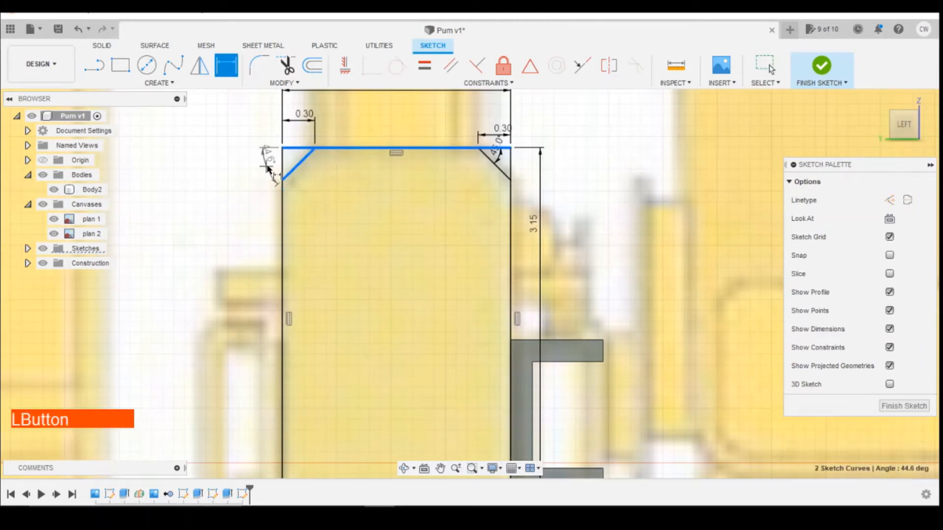
pyautogui.click(268, 167)
pyautogui.write('45')
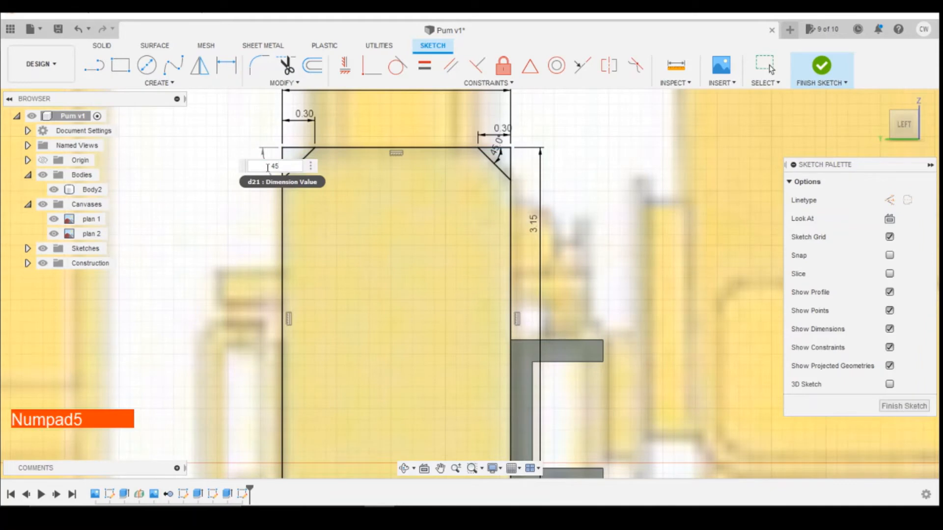
pyautogui.press('Return')
pyautogui.scroll(2, 366, 162)
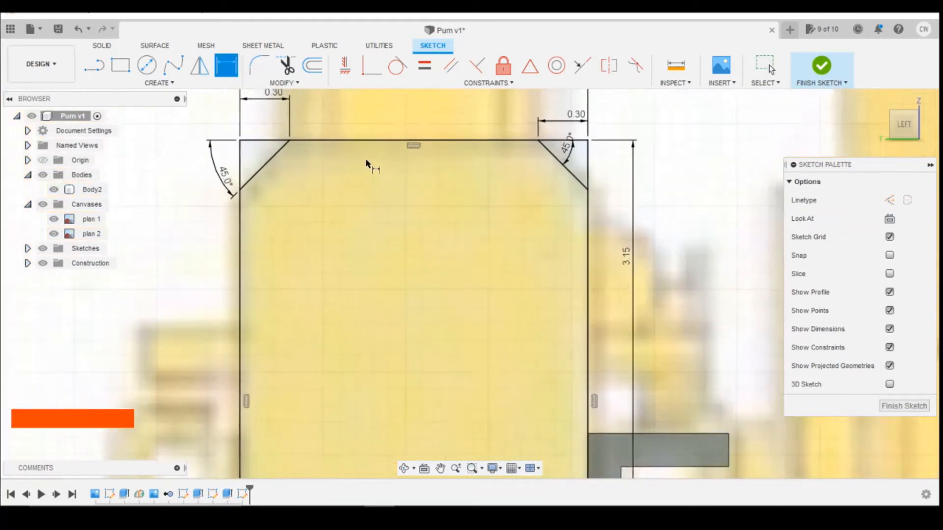
pyautogui.press('Escape')
# Step: Extrude the chamfered post housing profile by -1.50 mm, back along the crossbeam, joining it to the crossbeam
pyautogui.scroll(-3, 416, 201)
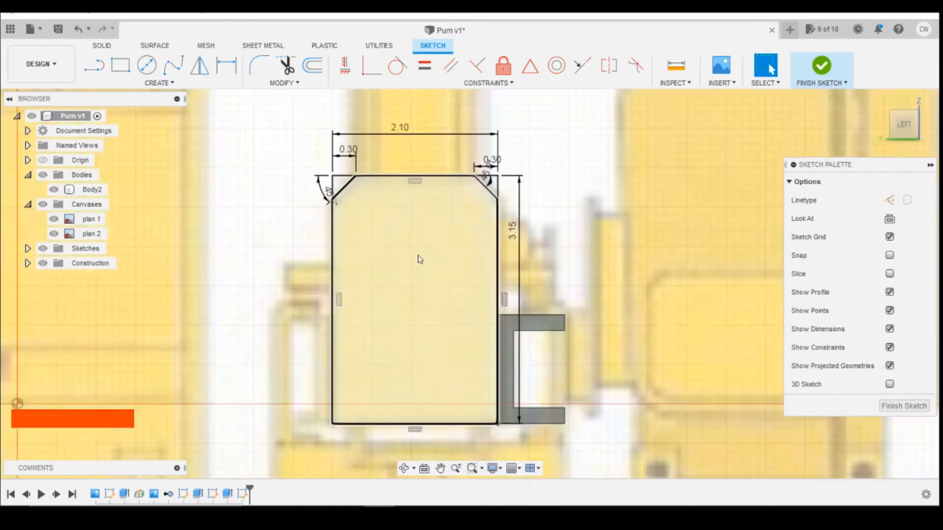
pyautogui.rightClick(417, 256)
pyautogui.click(409, 308)
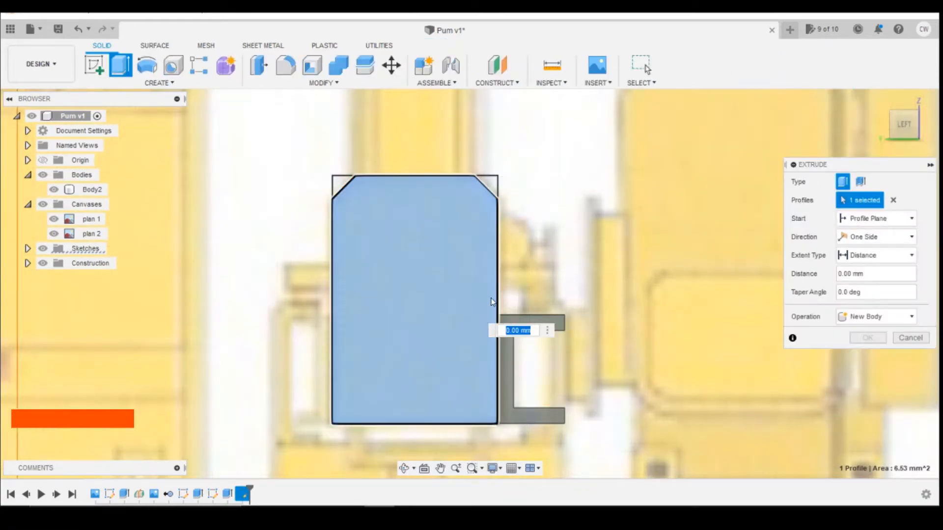
pyautogui.click(903, 129)
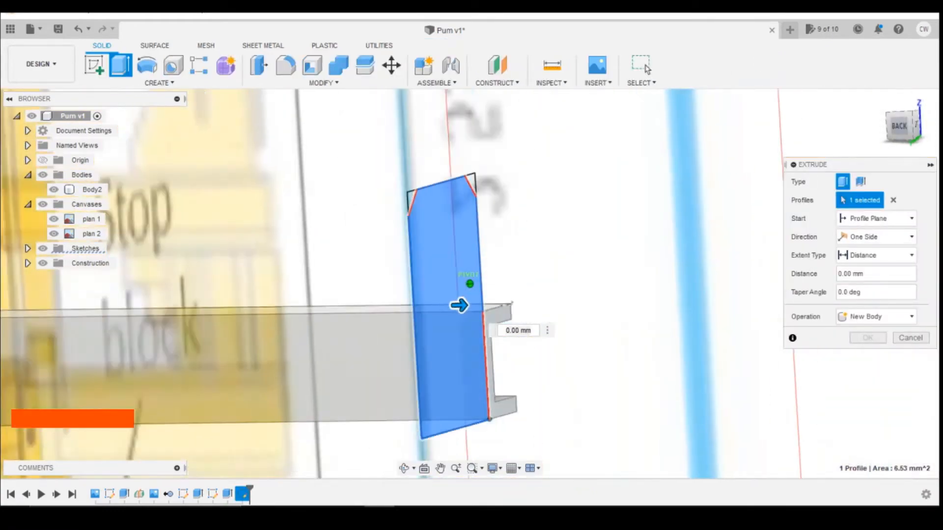
pyautogui.click(439, 507)
pyautogui.click(506, 447)
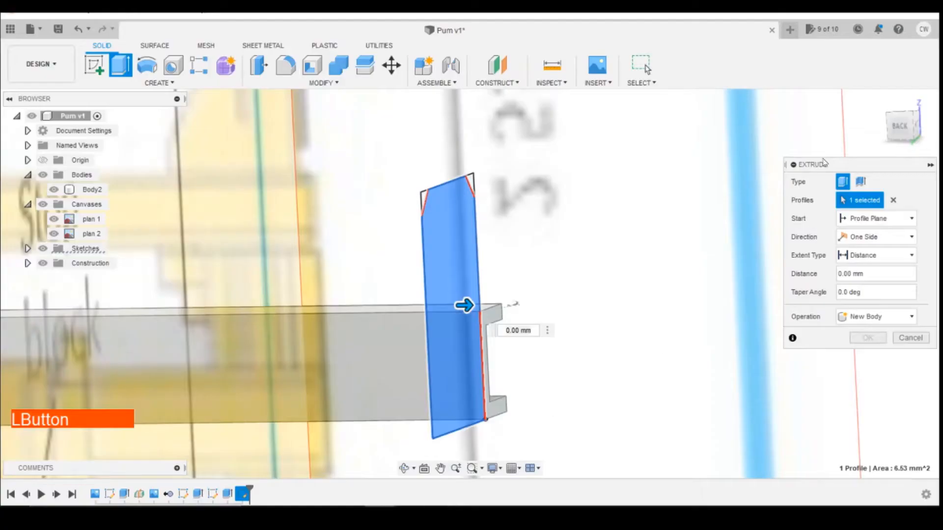
pyautogui.click(898, 127)
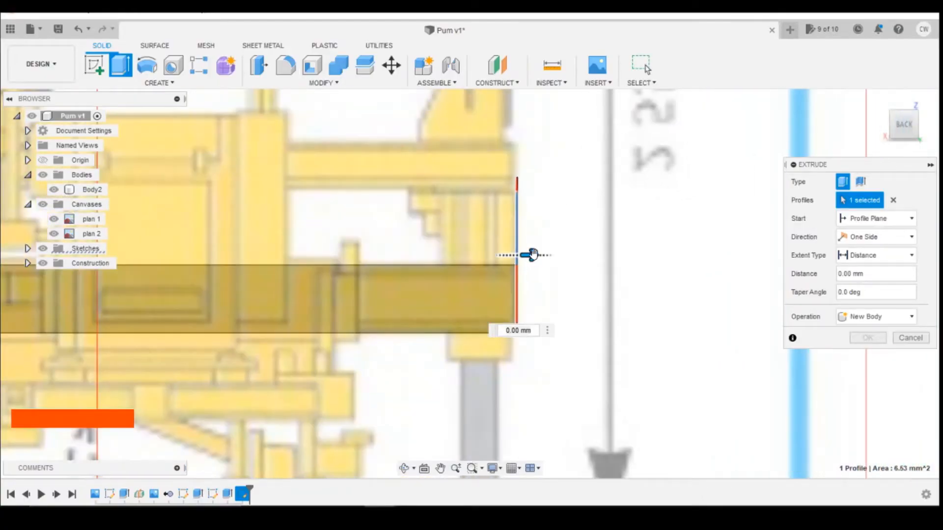
pyautogui.moveTo(533, 254); pyautogui.dragTo(460, 253)
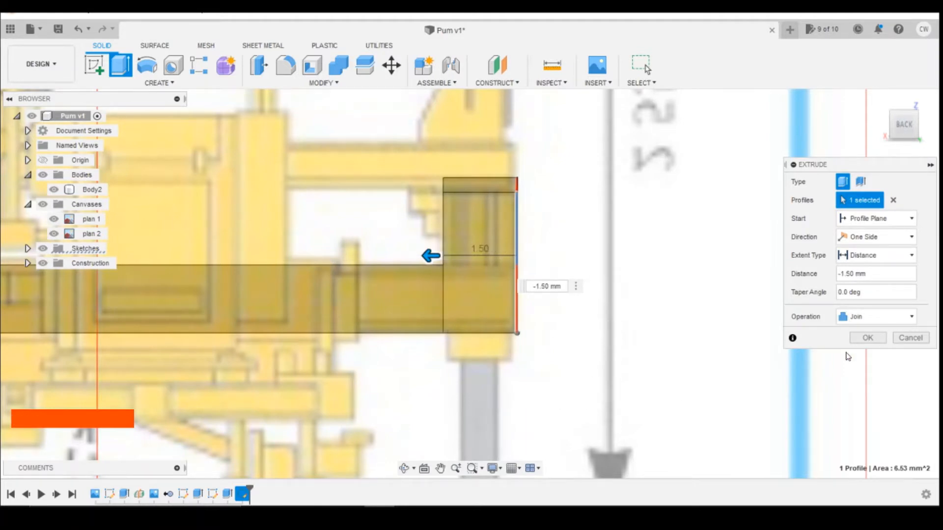
pyautogui.click(868, 337)
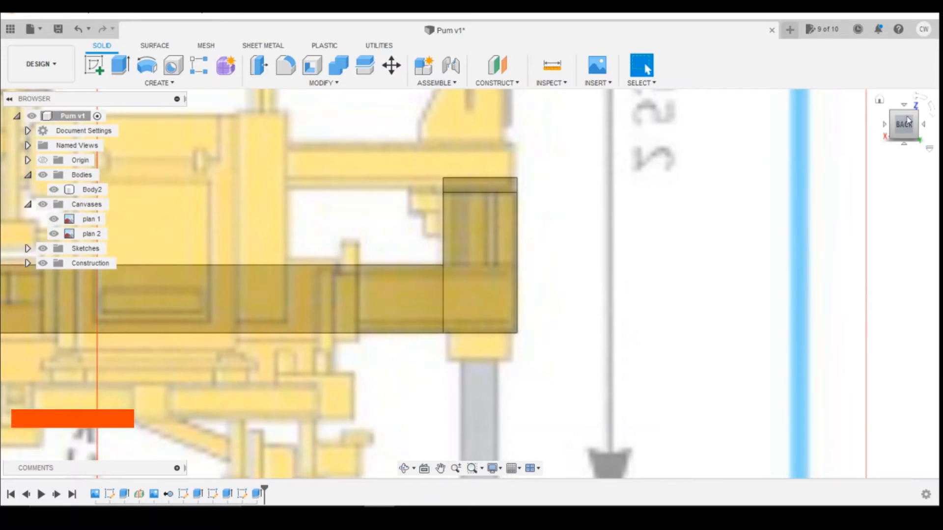
# Step: Edit the post housing's extrusion to use the New Body operation so that it is separate from the crossbeam
pyautogui.click(872, 129)
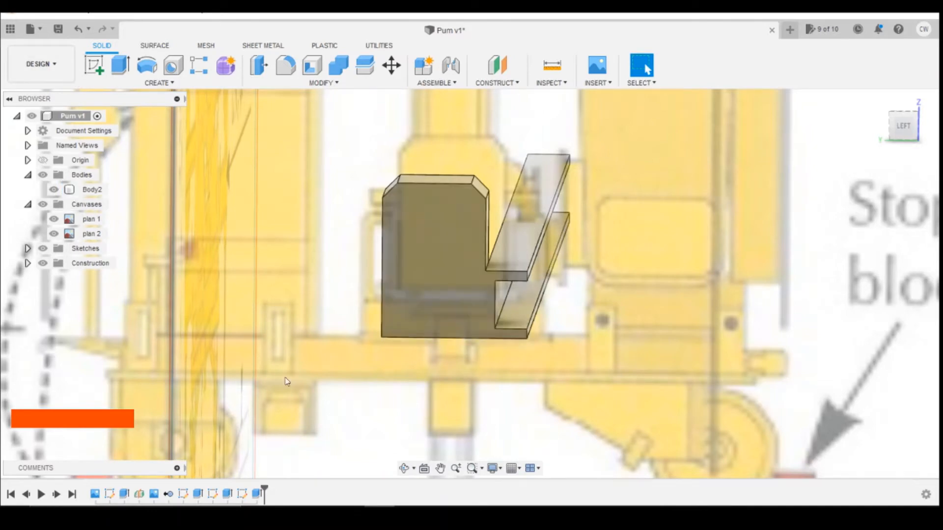
pyautogui.rightClick(257, 493)
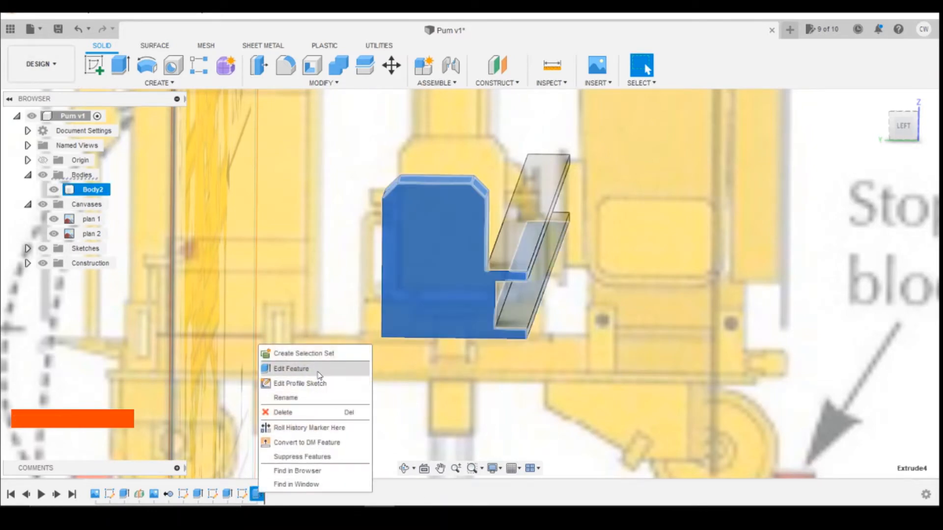
pyautogui.click(290, 423)
pyautogui.click(879, 317)
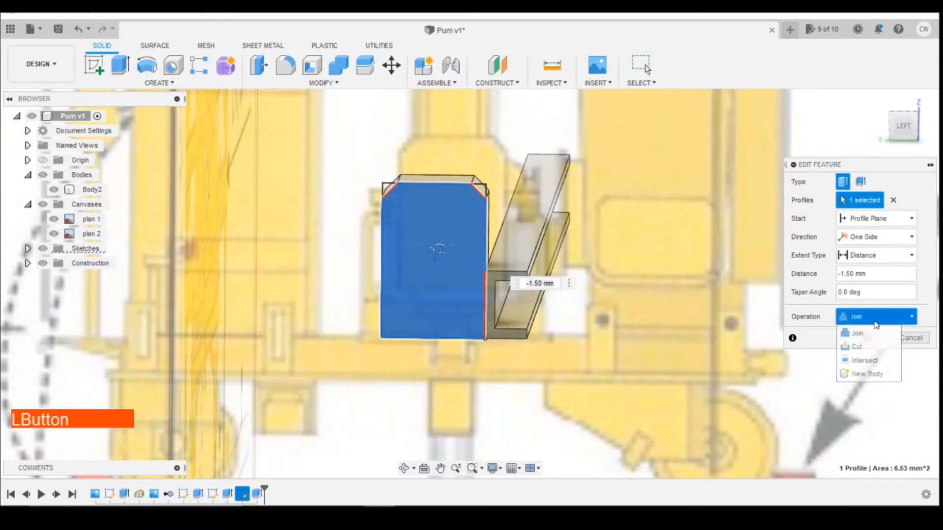
pyautogui.click(865, 374)
pyautogui.click(863, 339)
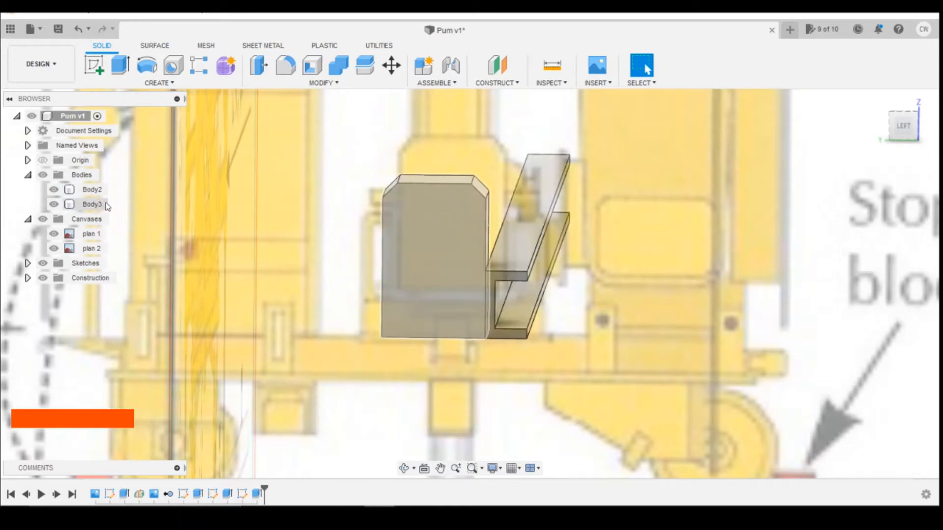
pyautogui.click(519, 279)
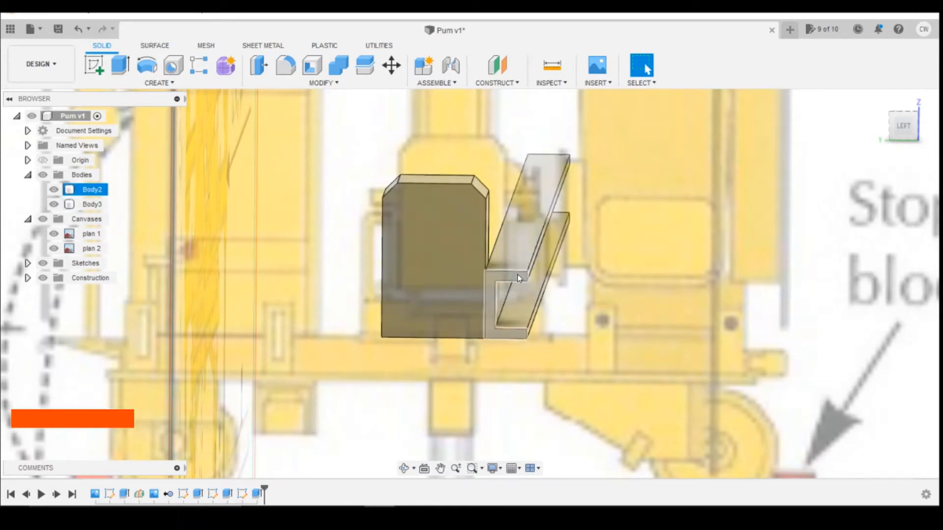
pyautogui.click(513, 276)
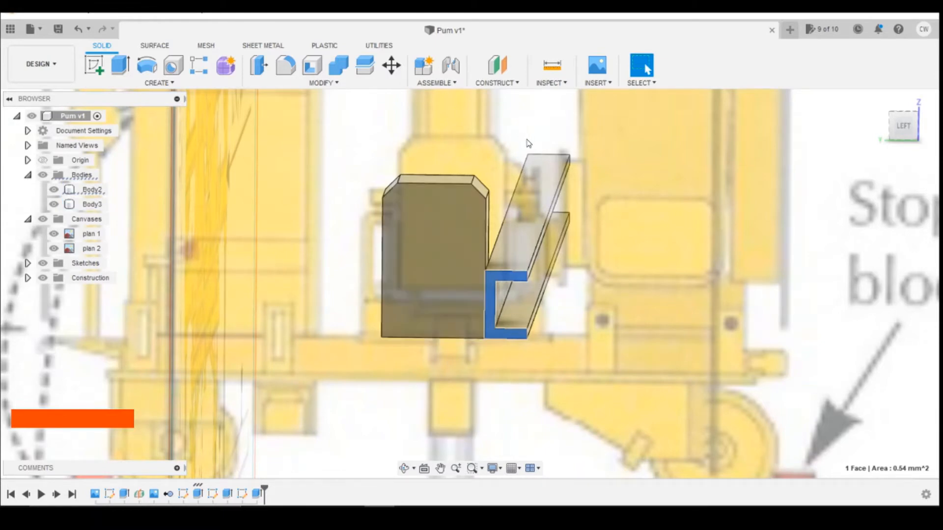
pyautogui.click(904, 129)
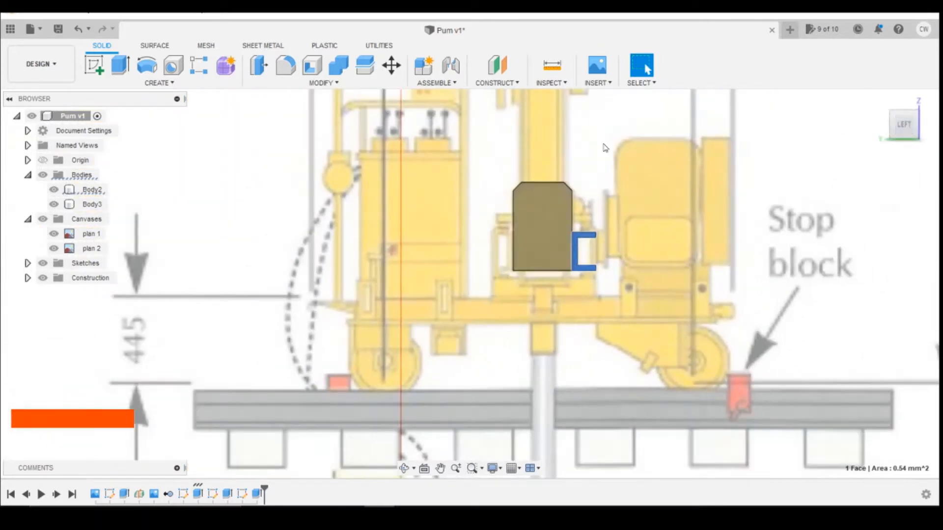
pyautogui.click(496, 82)
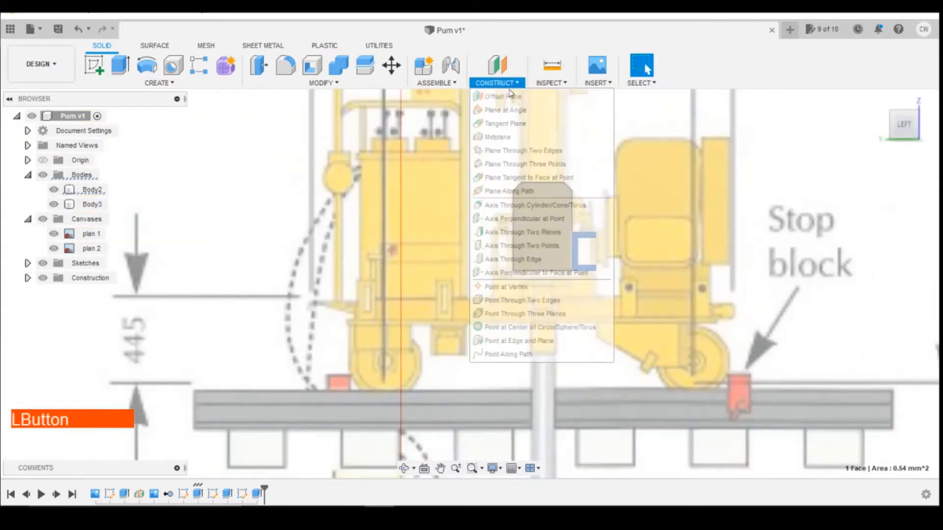
pyautogui.click(882, 180)
pyautogui.press('Escape')
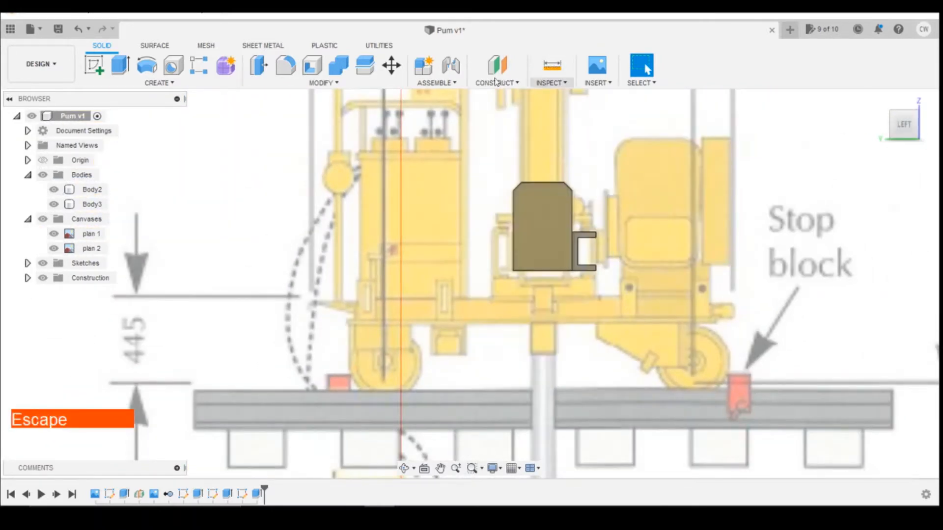
# Step: Construct a midplane between the two channel-shaped end faces of the crossbeam
pyautogui.click(496, 83)
pyautogui.click(498, 137)
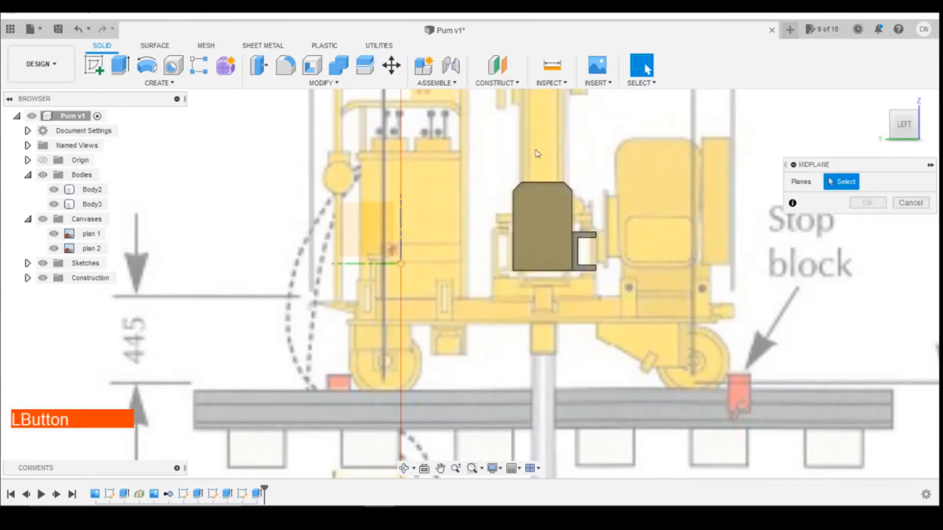
pyautogui.click(904, 124)
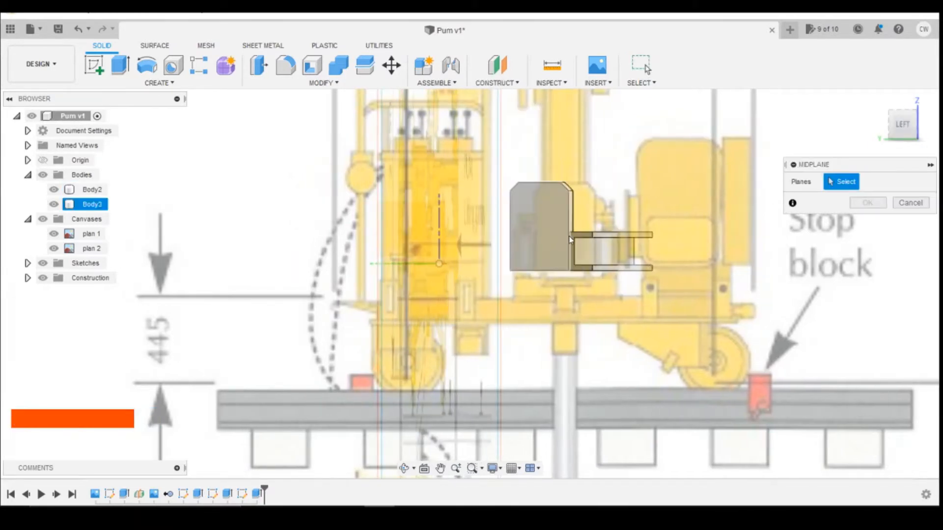
pyautogui.click(586, 239)
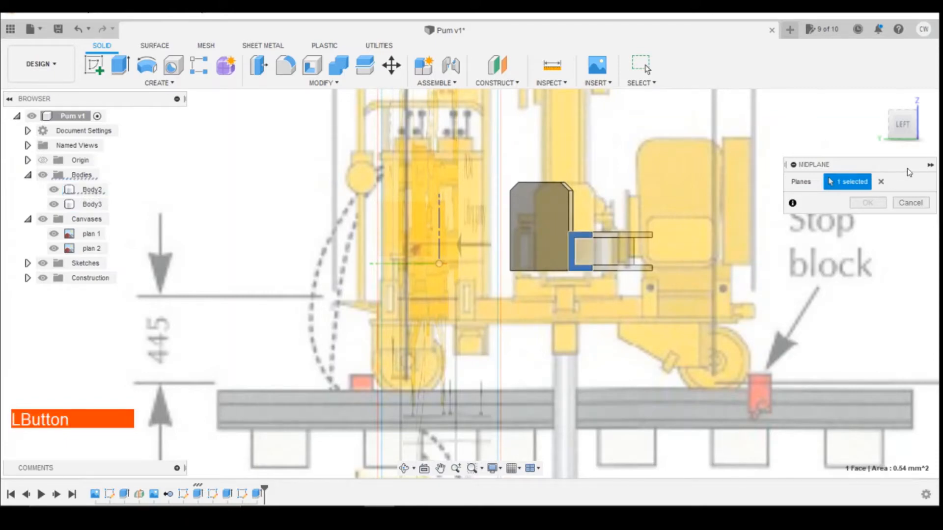
pyautogui.click(914, 137)
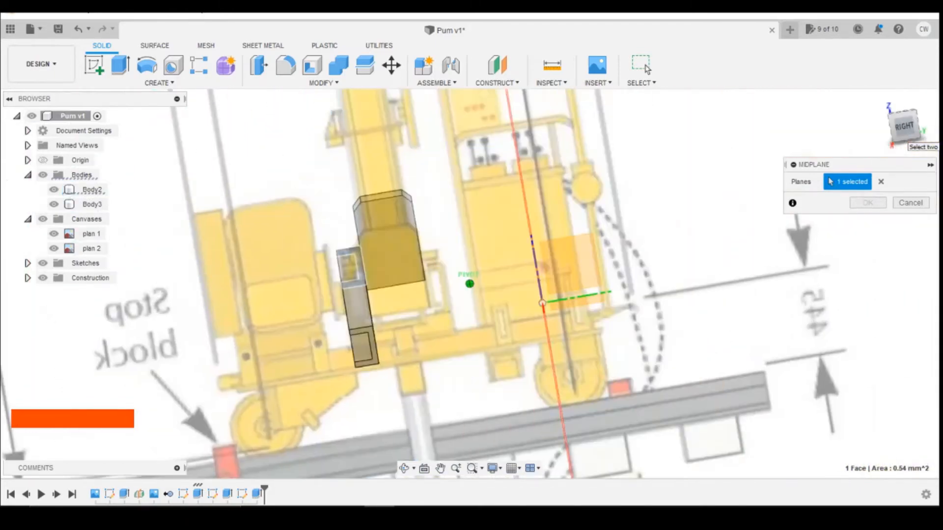
pyautogui.click(376, 342)
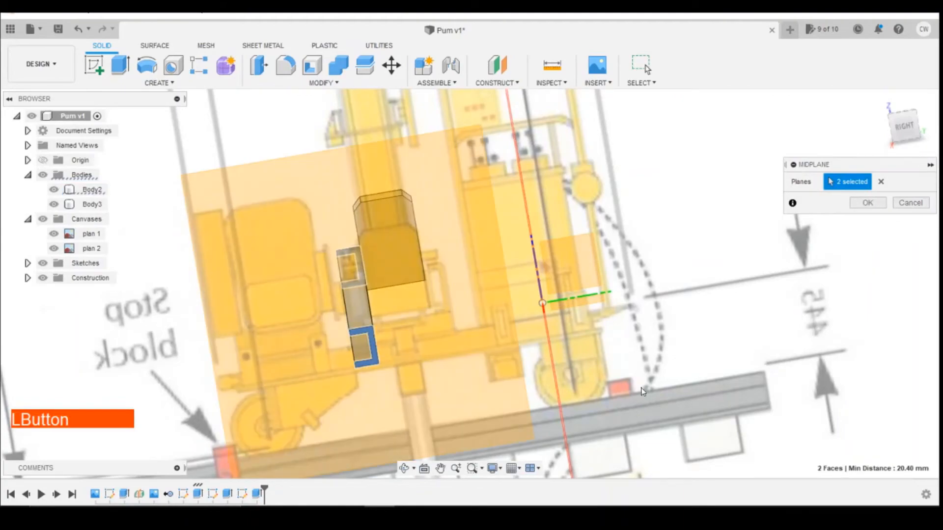
pyautogui.click(885, 210)
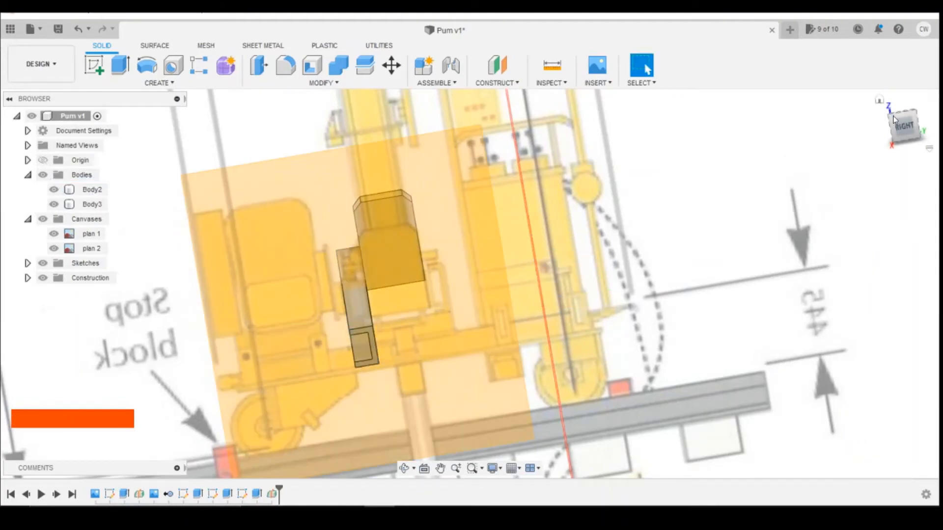
# Step: Hide the plan 1 and plan 2 reference canvases
pyautogui.click(910, 119)
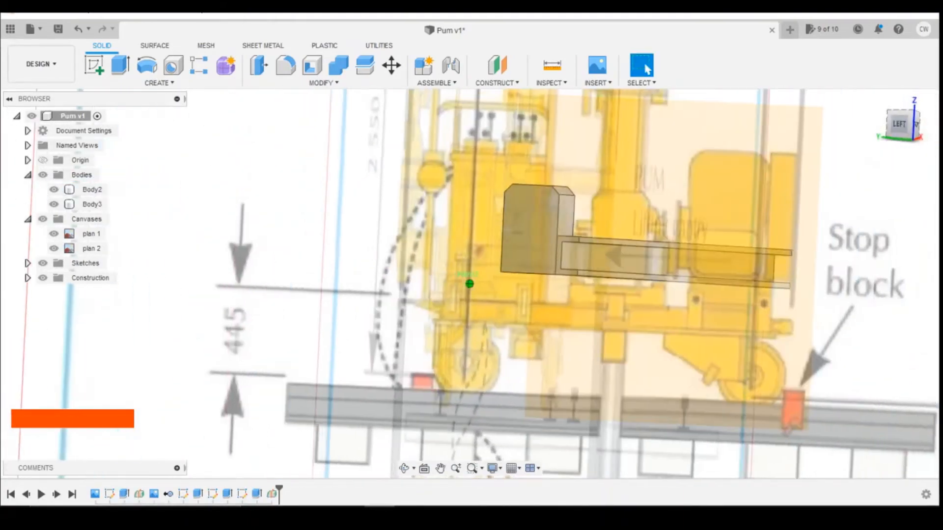
pyautogui.moveTo(470, 284)
pyautogui.keyDown('shift'); pyautogui.mouseDown(button='middle')
pyautogui.moveTo(491, 253)
pyautogui.moveTo(470, 300)
pyautogui.mouseUp(button='middle'); pyautogui.keyUp('shift')
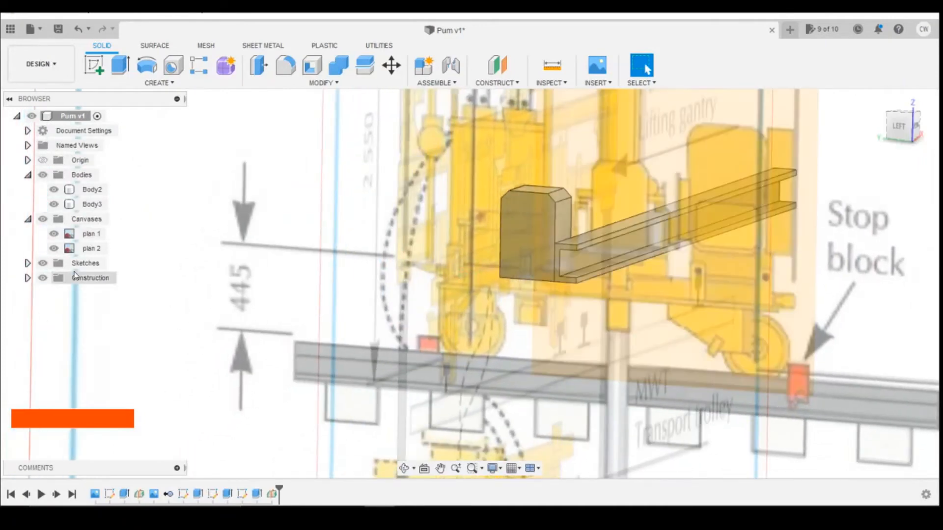
pyautogui.click(58, 236)
pyautogui.click(55, 248)
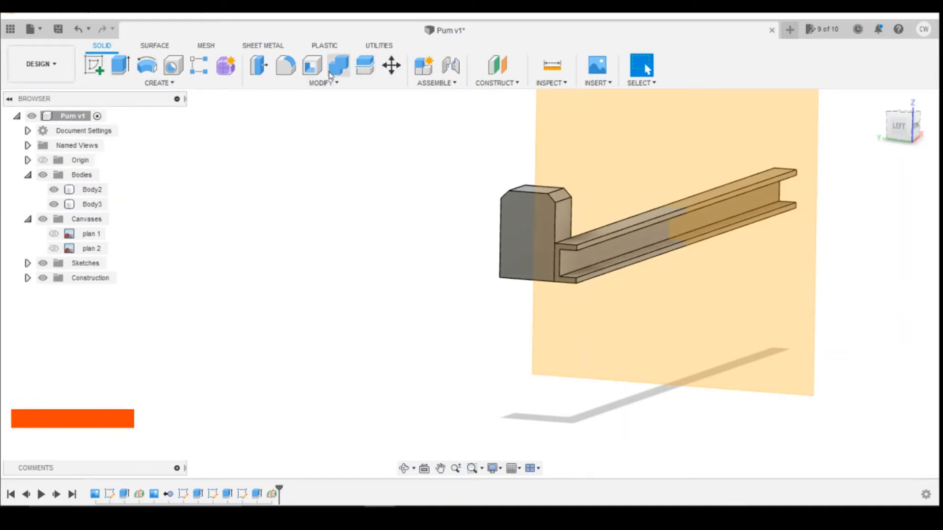
# Step: Construct a midplane between the post housing's side face against the crossbeam and its opposite side face
pyautogui.click(496, 82)
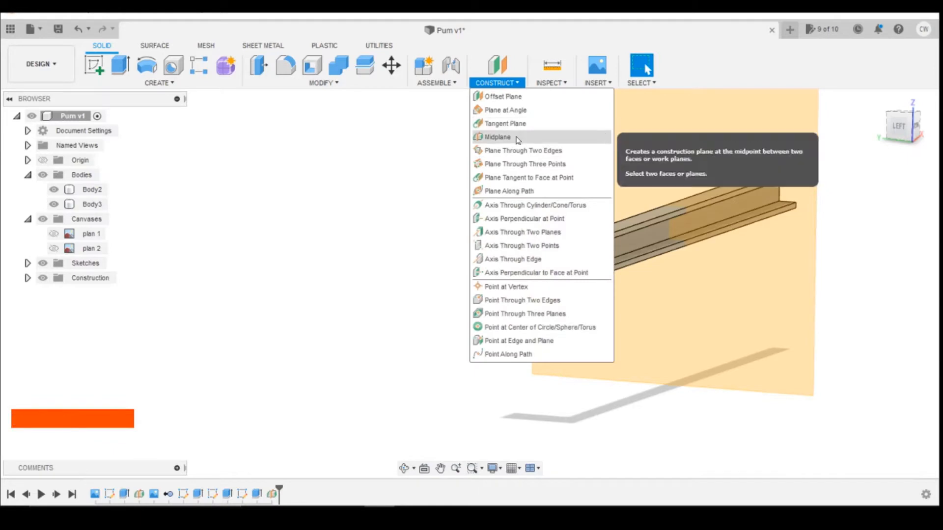
pyautogui.click(506, 137)
pyautogui.click(562, 235)
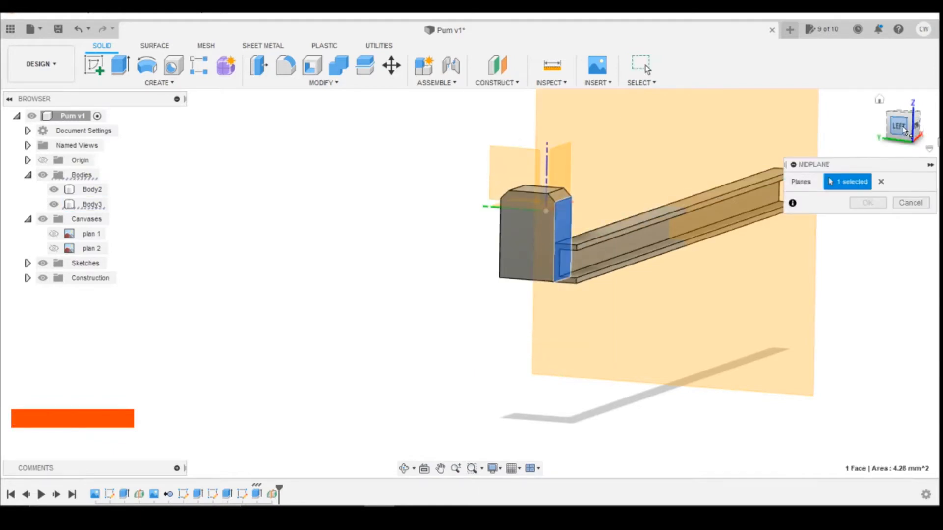
pyautogui.click(928, 131)
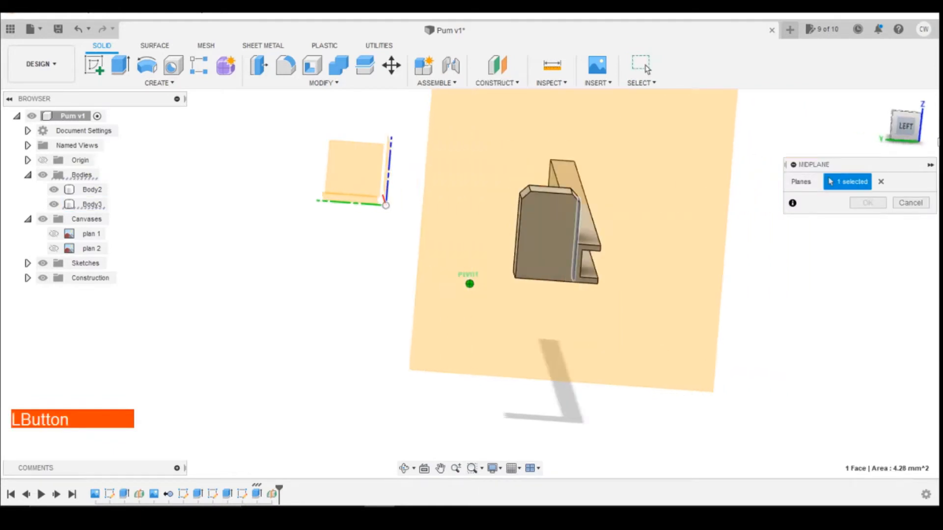
pyautogui.click(522, 236)
pyautogui.click(865, 202)
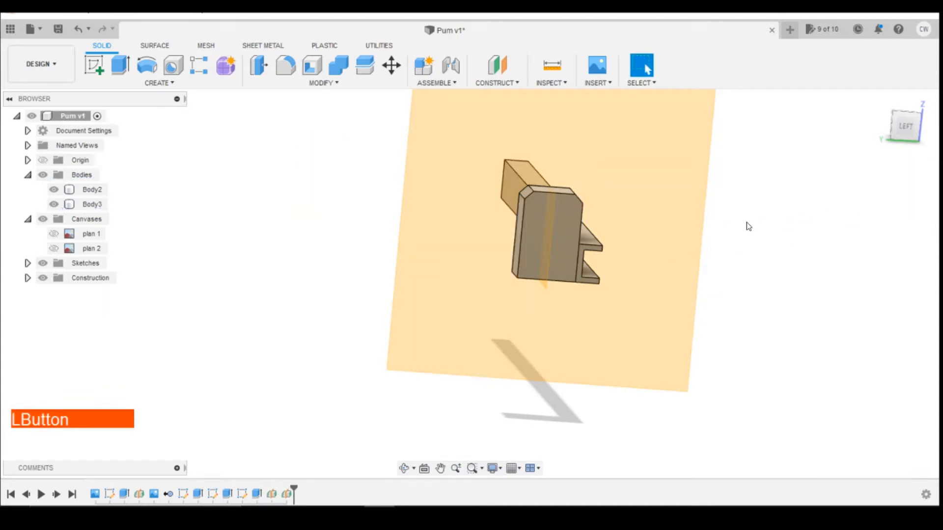
# Step: Mirror the channel crossbeam body about the post housing's midplane as a new body
pyautogui.moveTo(902, 121); pyautogui.dragTo(877, 125)
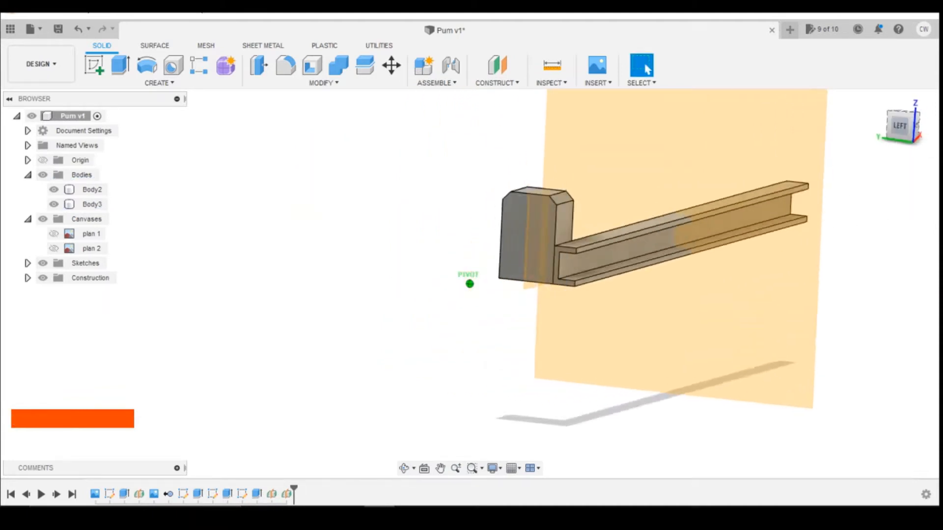
pyautogui.click(159, 83)
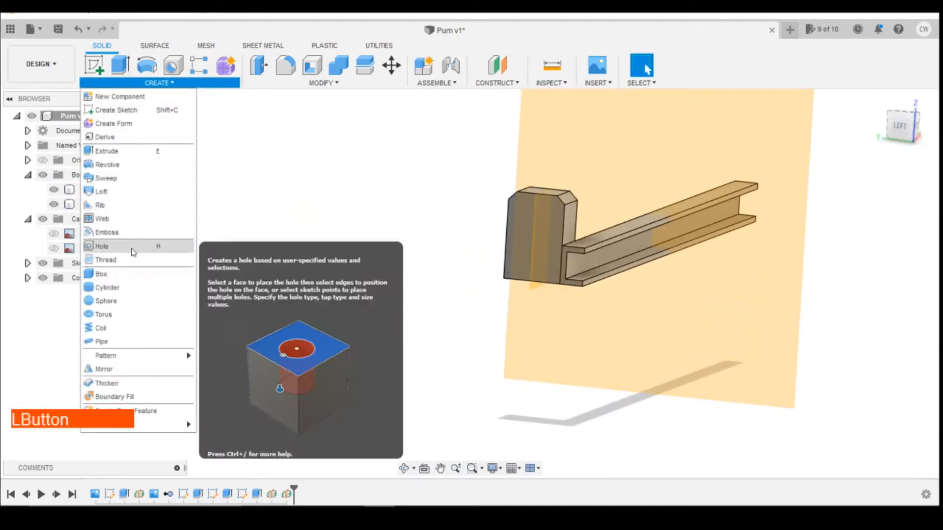
pyautogui.click(126, 369)
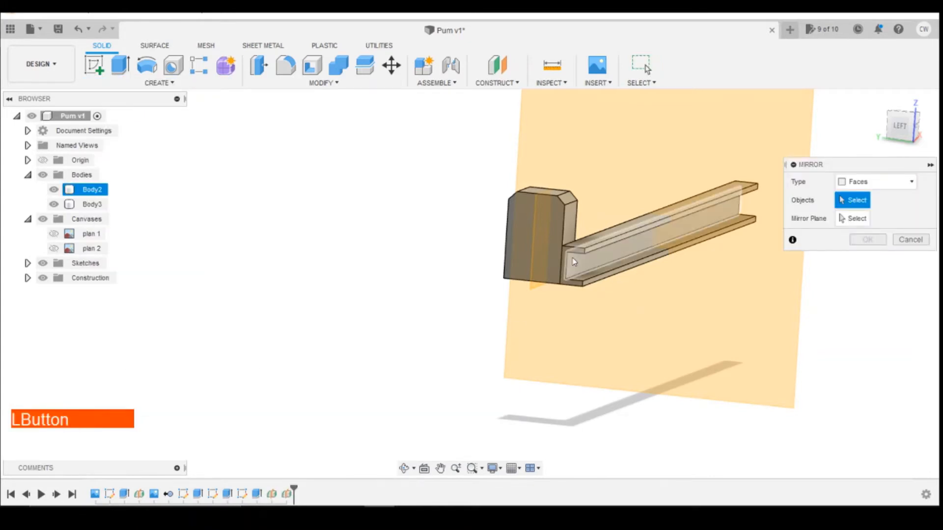
pyautogui.click(879, 182)
pyautogui.click(860, 212)
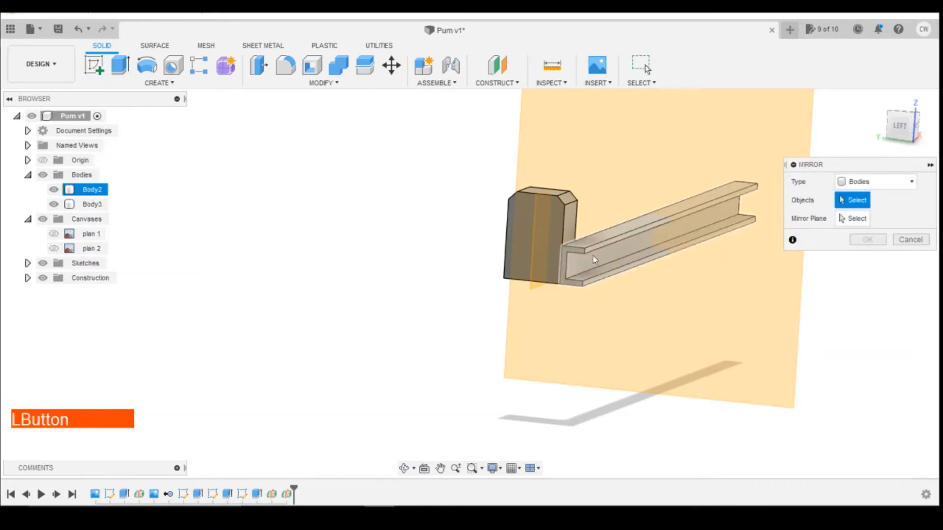
pyautogui.click(591, 256)
pyautogui.click(853, 218)
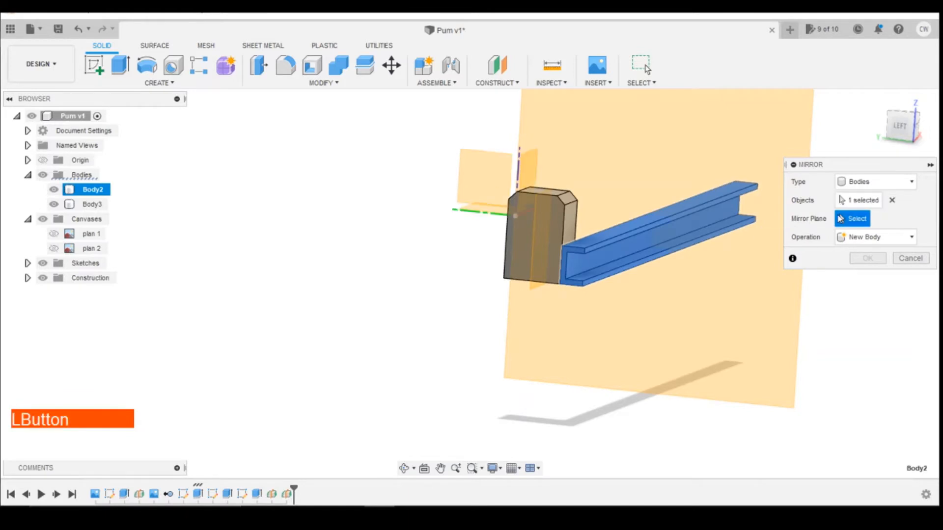
pyautogui.click(535, 222)
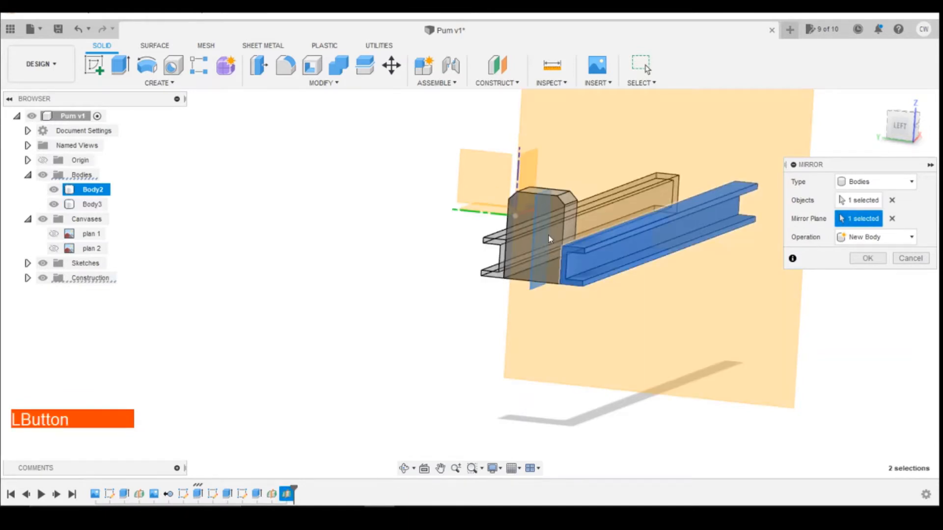
pyautogui.click(865, 259)
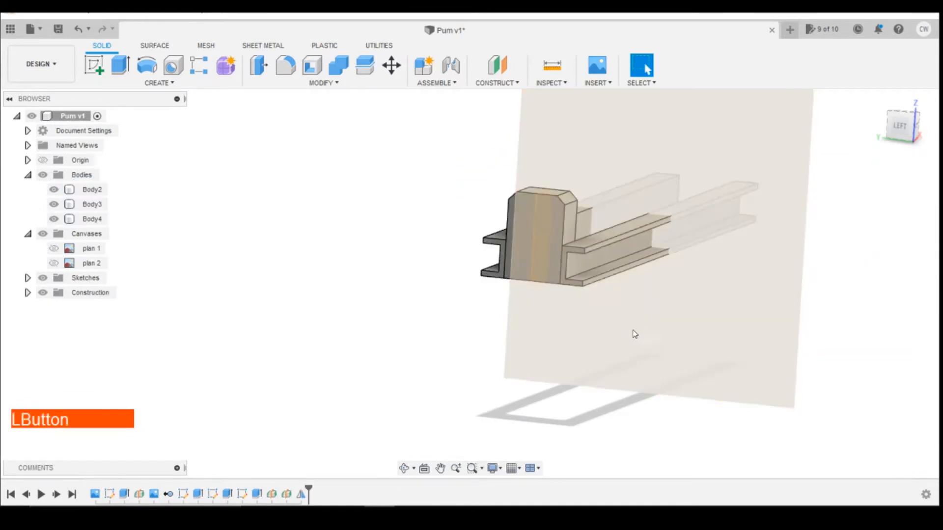
# Step: Mirror the chamfered post housing body about the crossbeam's lengthwise midplane as a new body at the opposite end
pyautogui.click(167, 85)
pyautogui.click(146, 371)
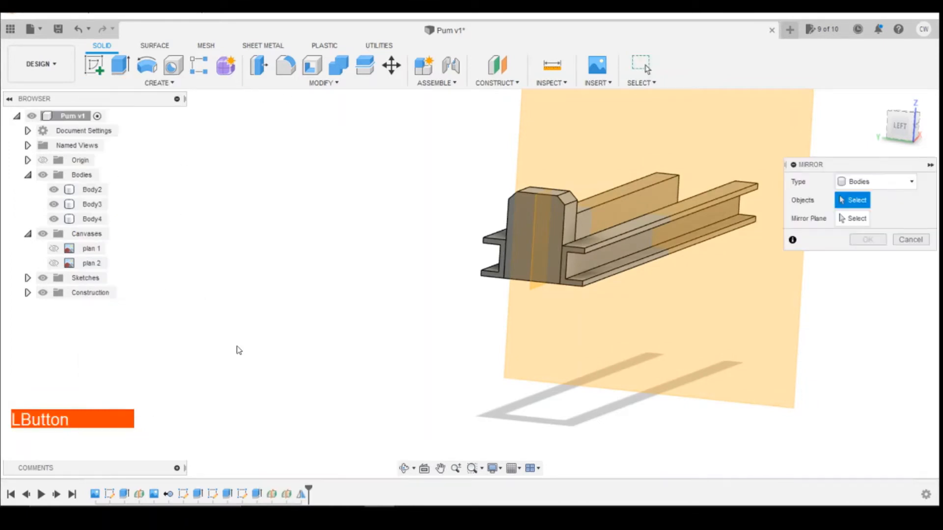
pyautogui.click(527, 230)
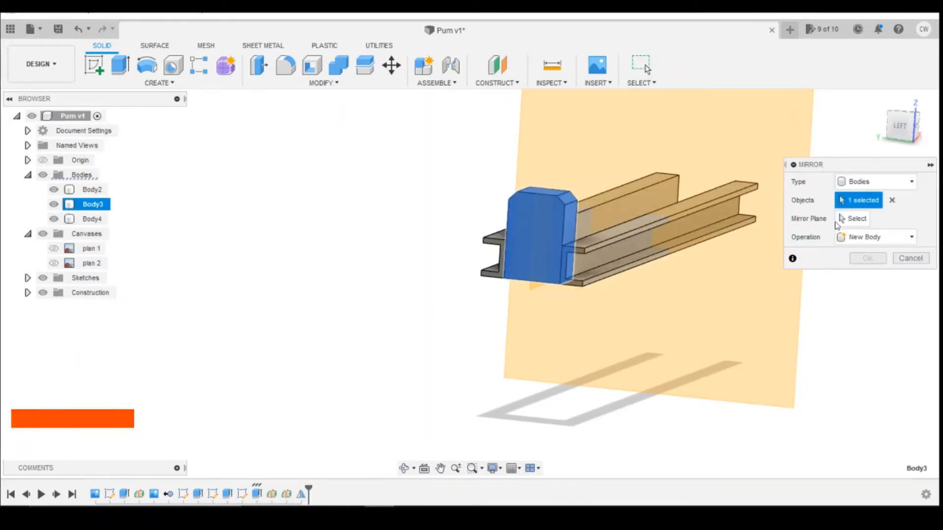
pyautogui.click(756, 213)
pyautogui.click(868, 258)
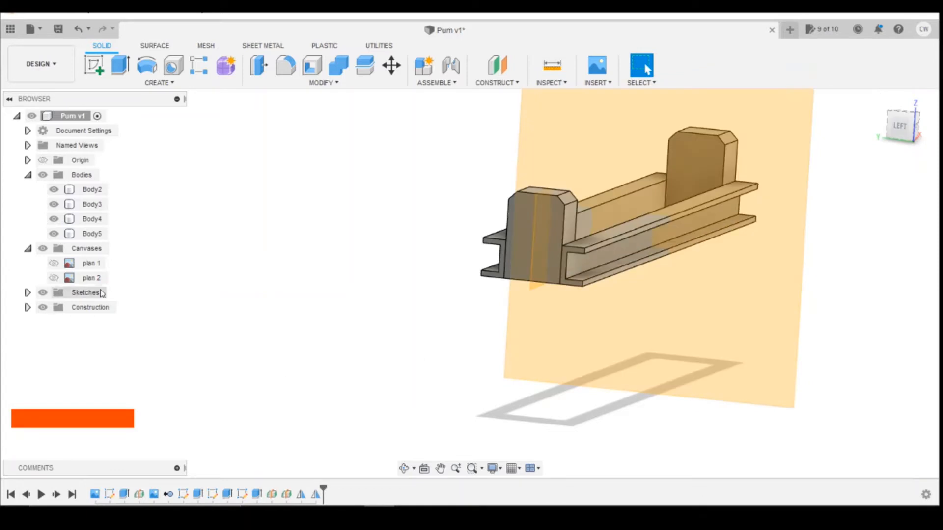
# Step: Hide the three construction planes Plane1, Plane2 and Plane3
pyautogui.click(27, 309)
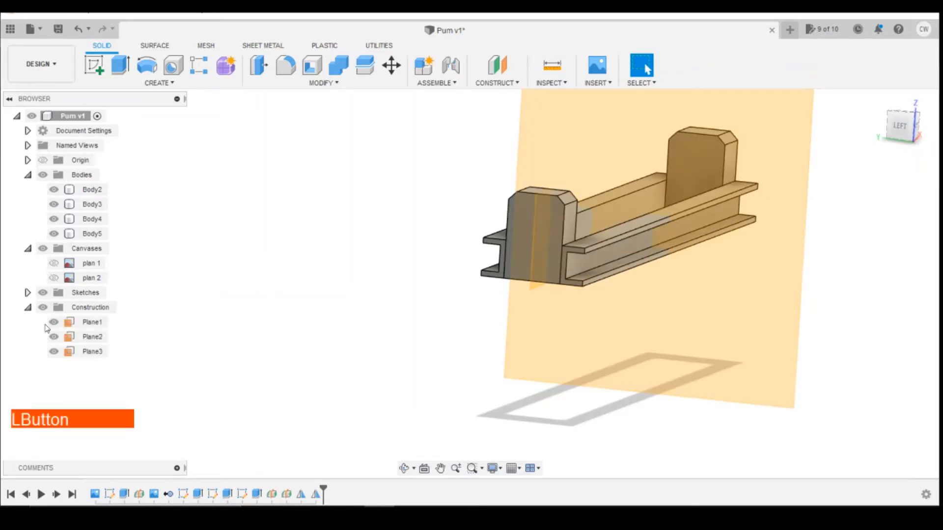
pyautogui.click(54, 355)
pyautogui.click(54, 352)
pyautogui.scroll(-2, 690, 288)
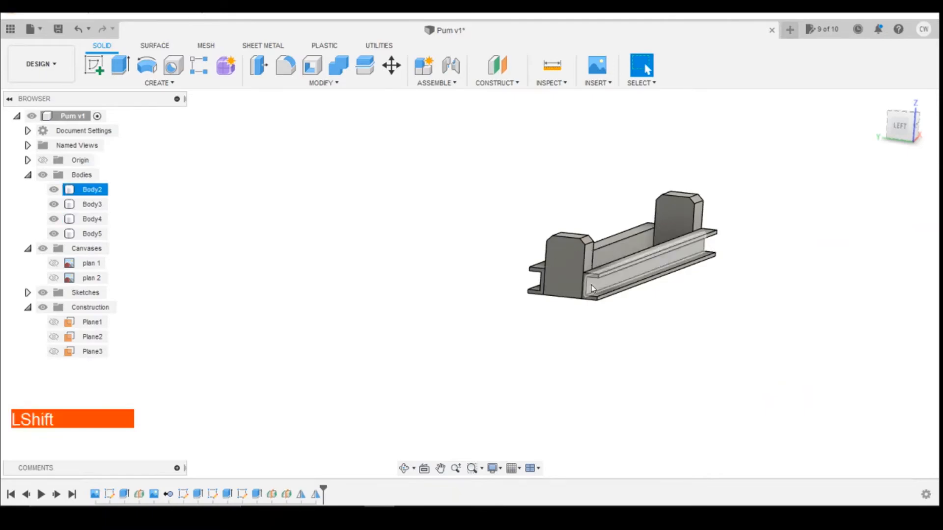
# Step: Sketch a 1.2 mm diameter circle in the middle of the original post housing's top face, using the gantry photo as reference
pyautogui.hotkey('shift', 'z')
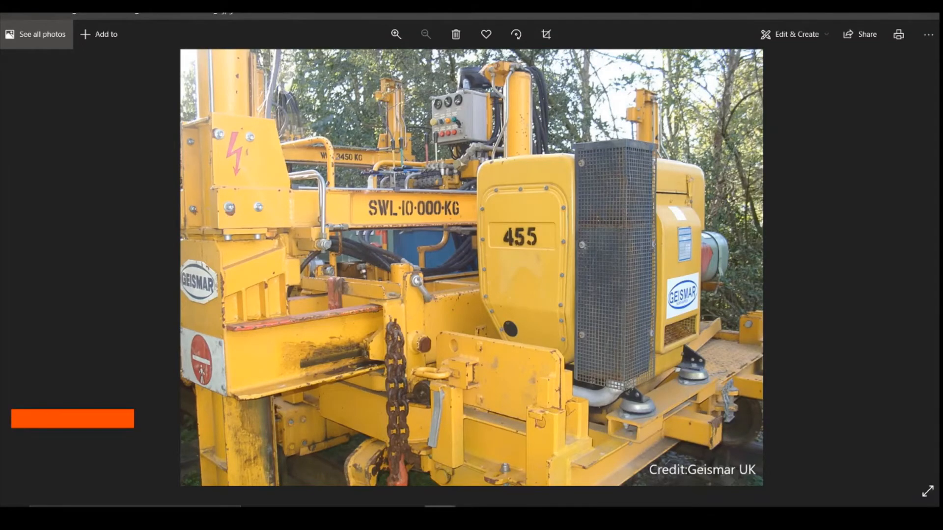
pyautogui.click(509, 305)
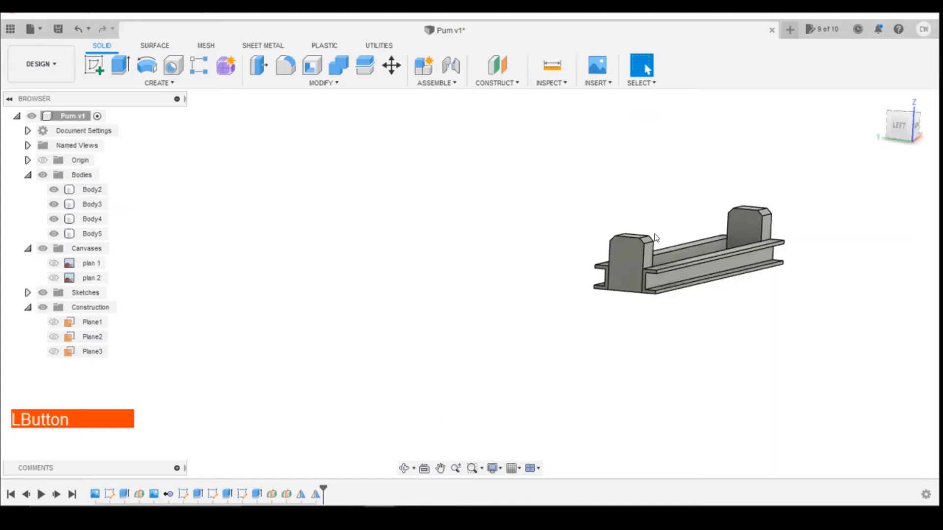
pyautogui.click(92, 76)
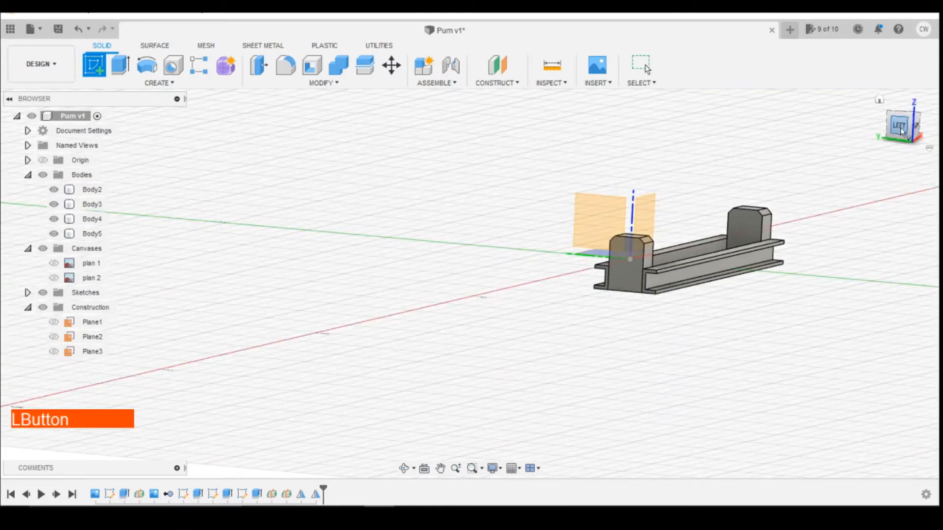
pyautogui.moveTo(898, 127); pyautogui.dragTo(886, 153)
pyautogui.click(612, 279)
pyautogui.click(638, 218)
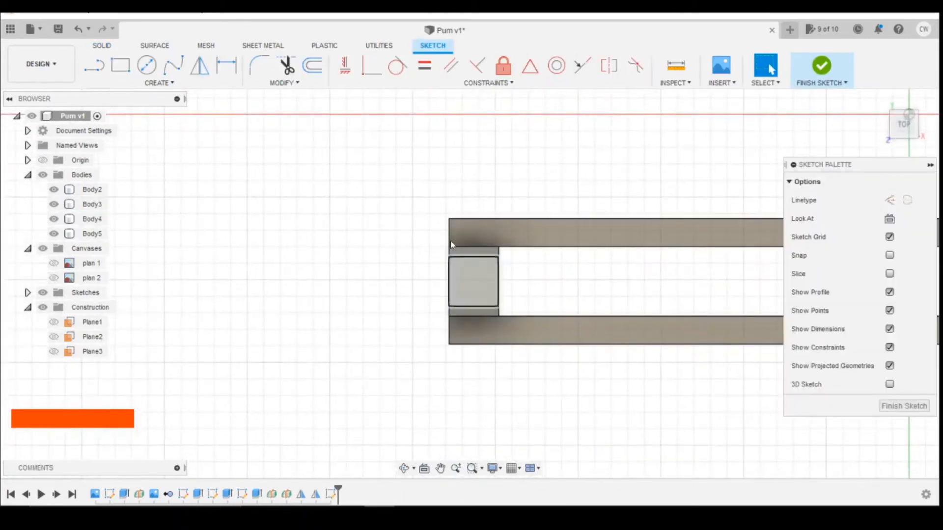
pyautogui.click(147, 65)
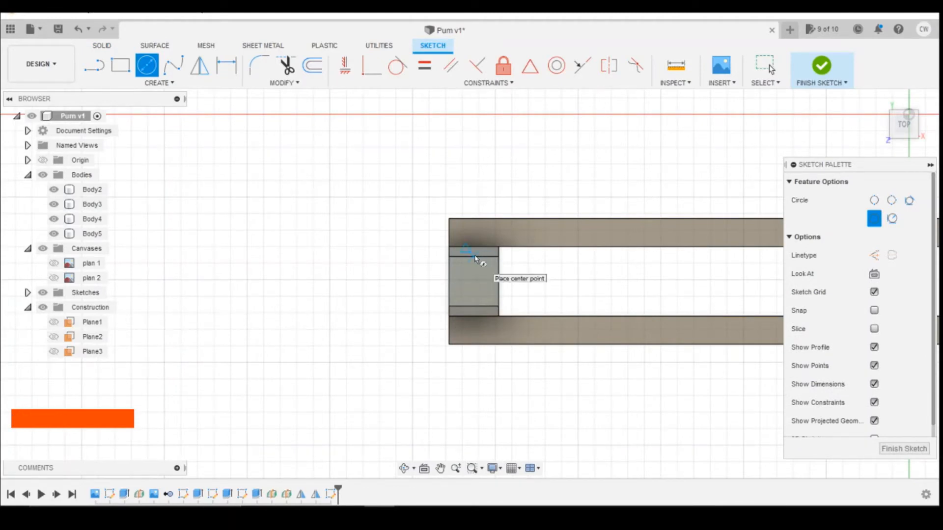
pyautogui.click(473, 282)
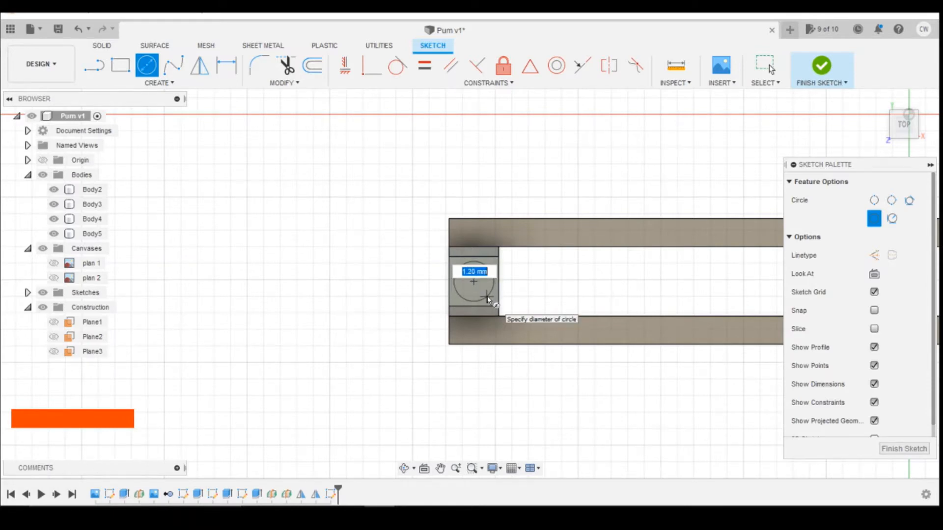
pyautogui.write('1.2')
pyautogui.press('Return')
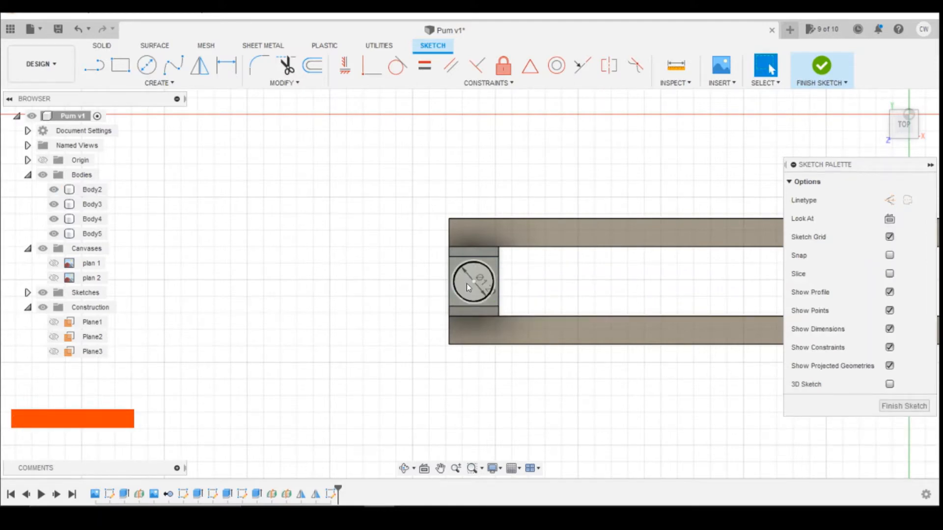
# Step: Dimension the circle's centre 0.75 mm from the top face's inner end edge and 0.75 mm from its adjacent chamfer edge
pyautogui.scroll(2, 466, 284)
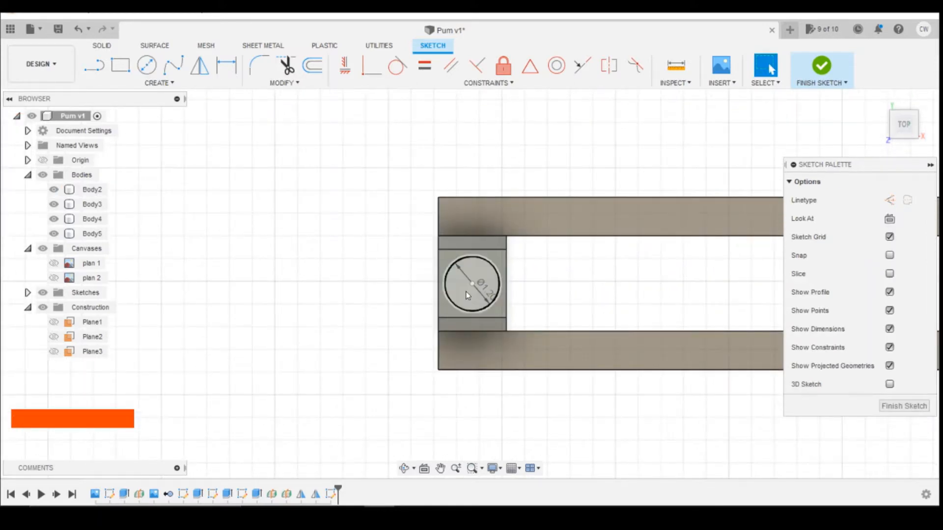
pyautogui.click(472, 285)
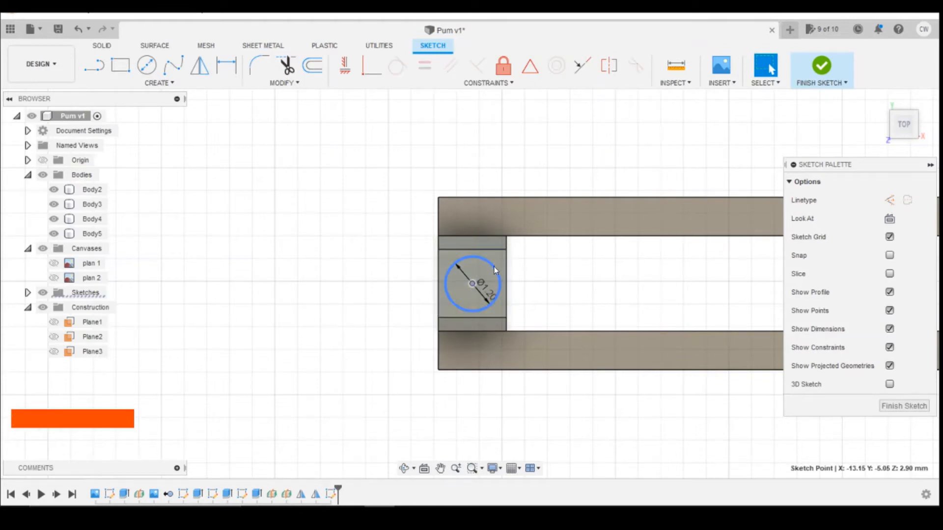
pyautogui.press('d')
pyautogui.click(506, 290)
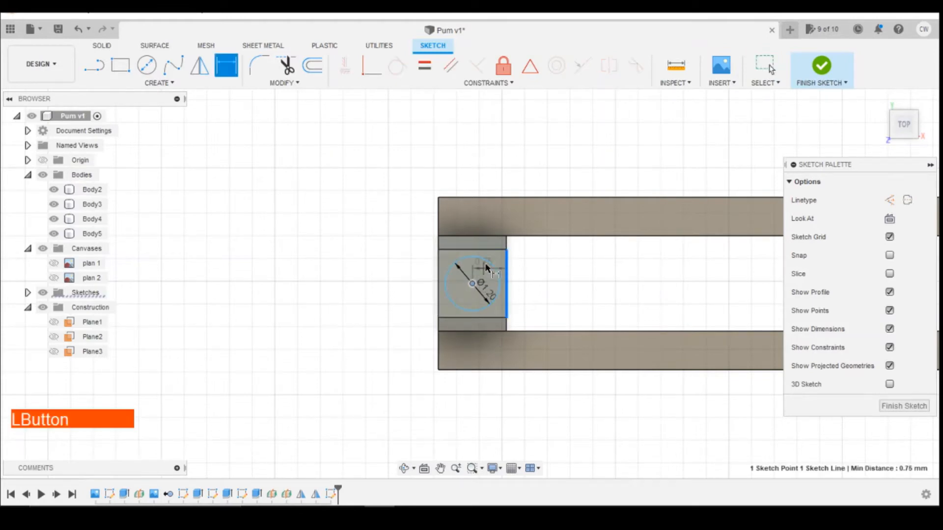
pyautogui.click(485, 267)
pyautogui.press('Return')
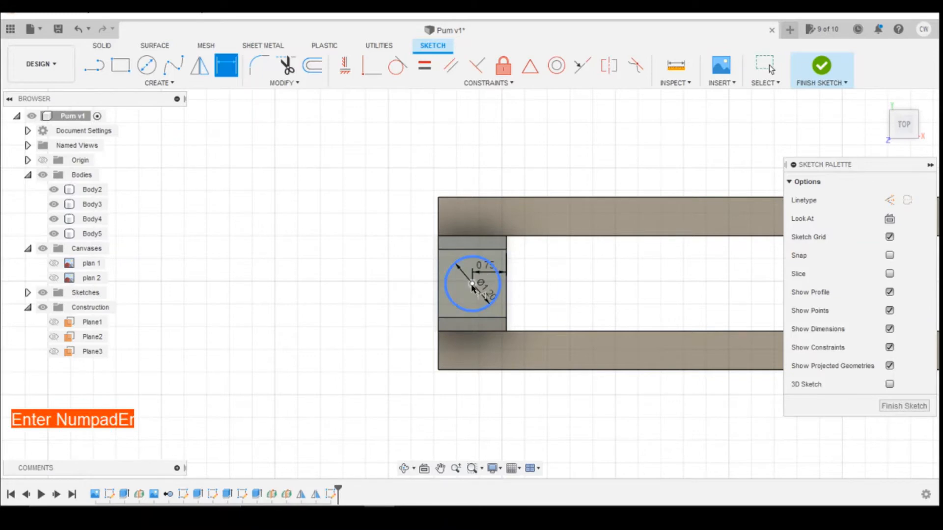
pyautogui.click(473, 285)
pyautogui.click(476, 251)
pyautogui.click(468, 267)
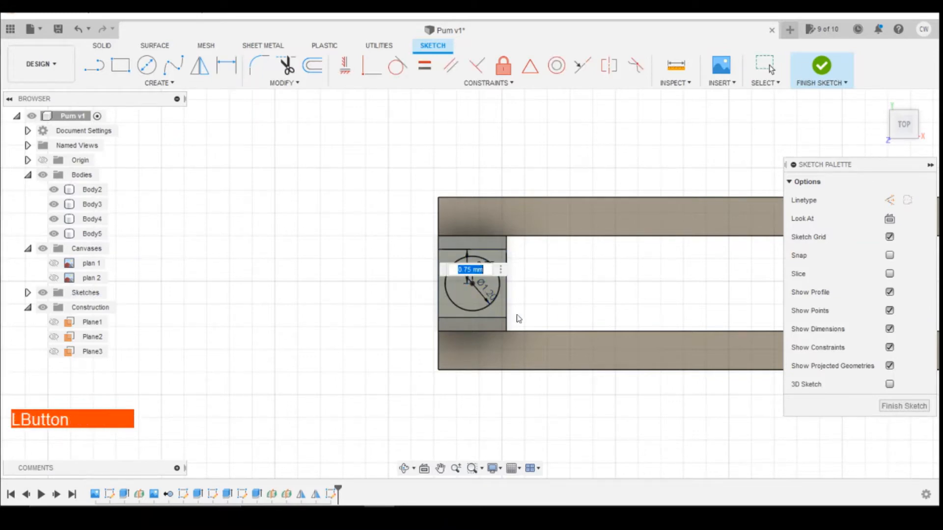
pyautogui.press('Return')
pyautogui.scroll(3, 492, 278)
pyautogui.click(491, 272)
pyautogui.press('Escape')
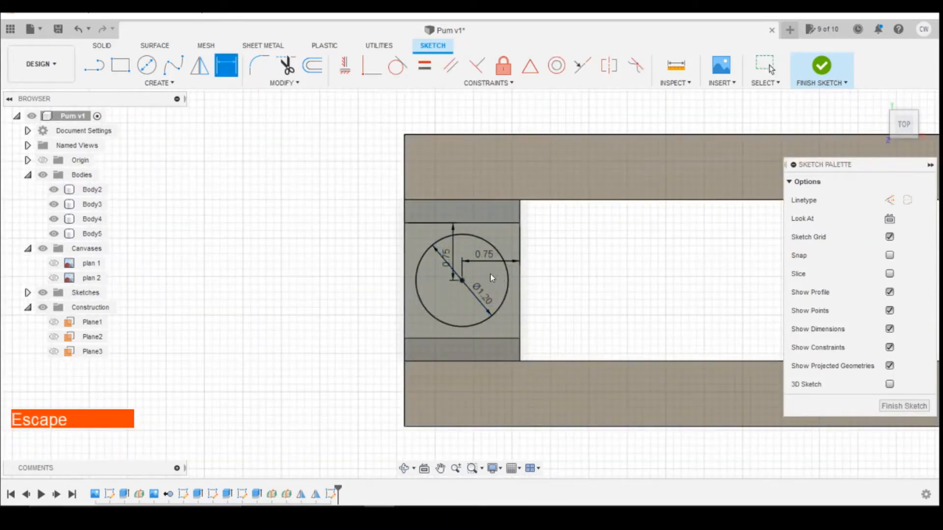
# Step: Start an extrusion of the circle profile and show the plan 1 canvas behind the model in the front view
pyautogui.rightClick(490, 271)
pyautogui.click(471, 324)
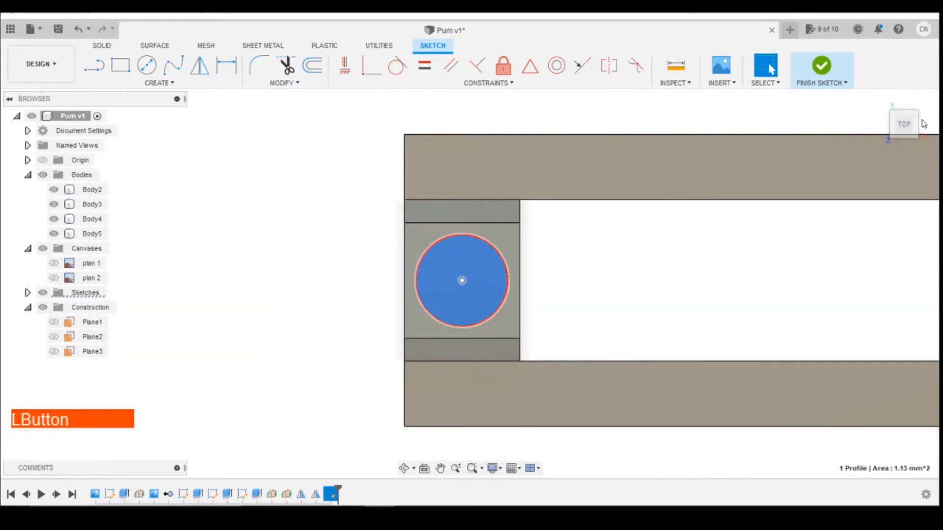
pyautogui.moveTo(906, 130); pyautogui.dragTo(907, 114)
pyautogui.click(901, 135)
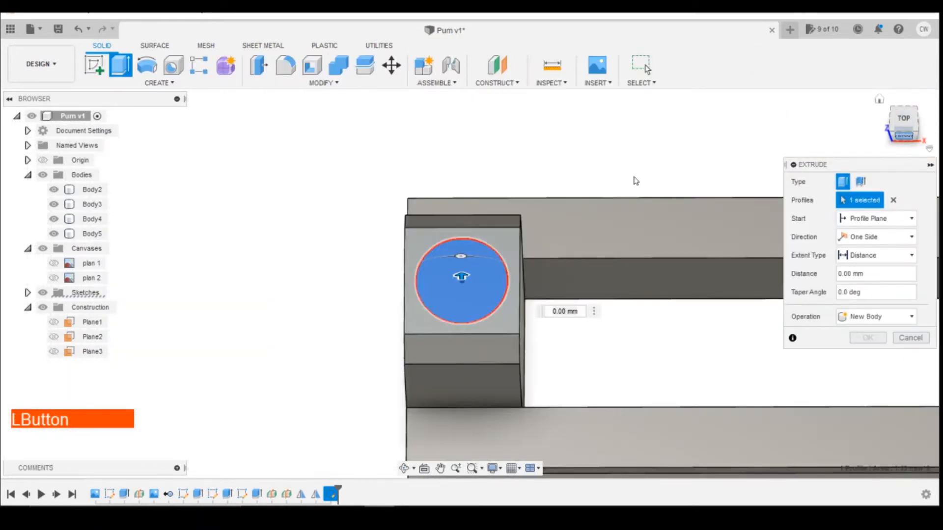
pyautogui.scroll(-2, 277, 264)
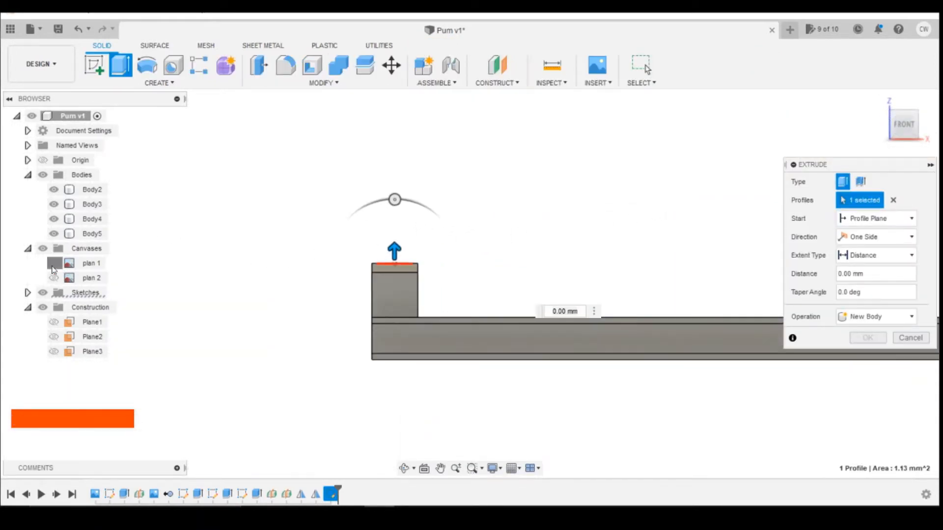
pyautogui.click(54, 265)
pyautogui.scroll(-1, 358, 314)
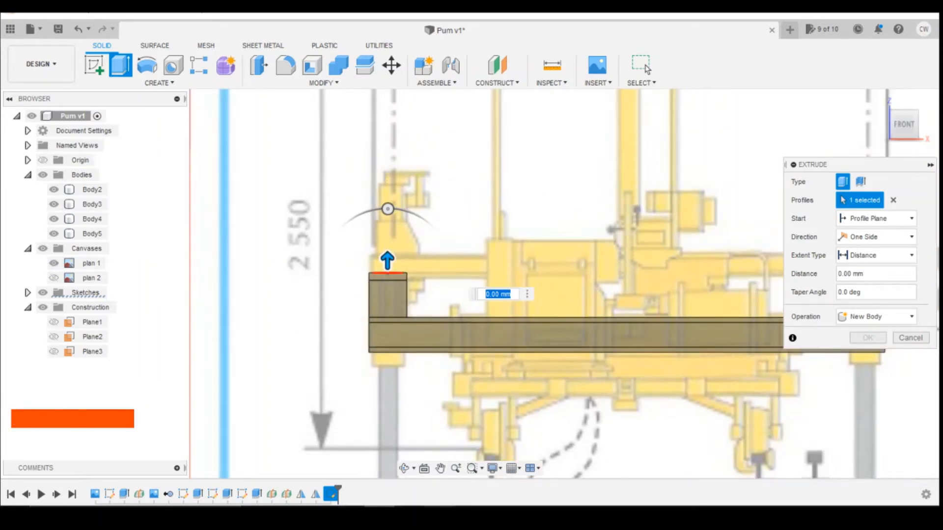
# Step: Extrude the circle 3.5 mm upward as a join, judging the post height from the gantry photos and the plan 1 canvas
pyautogui.click(450, 506)
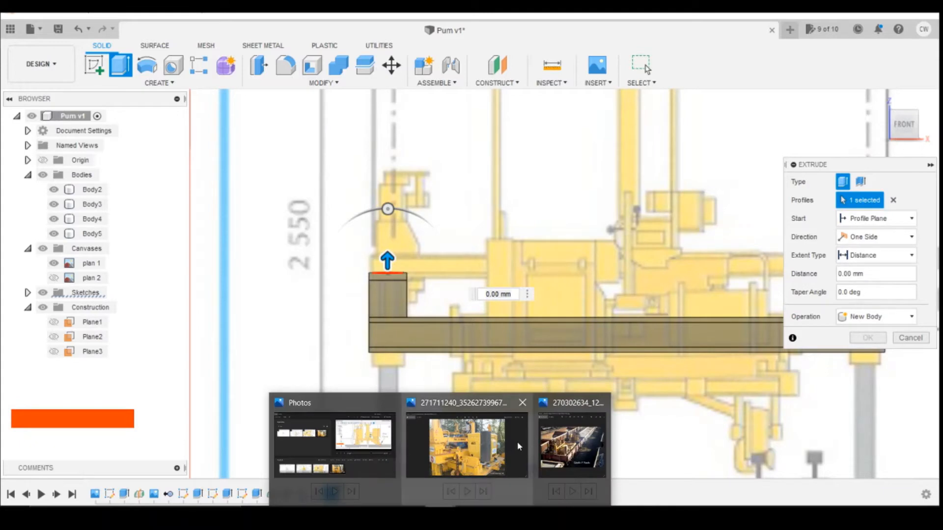
pyautogui.click(485, 401)
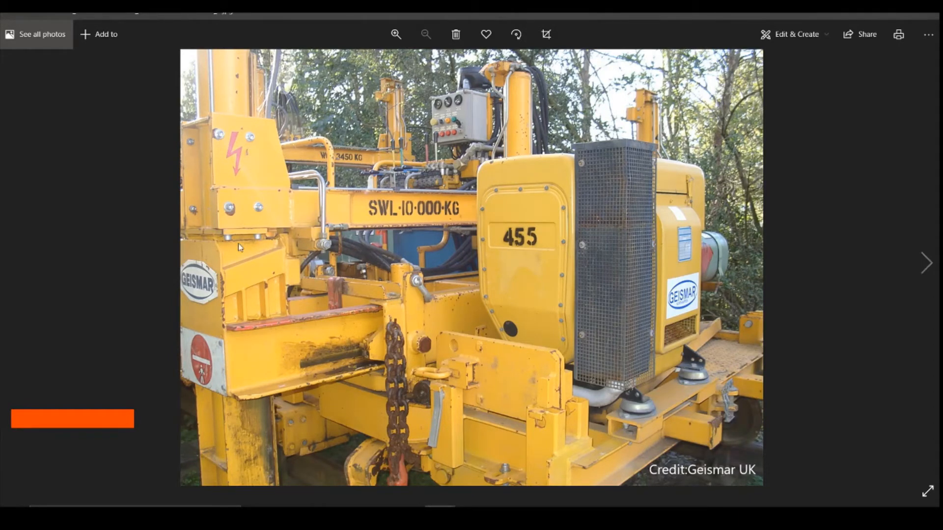
pyautogui.click(18, 268)
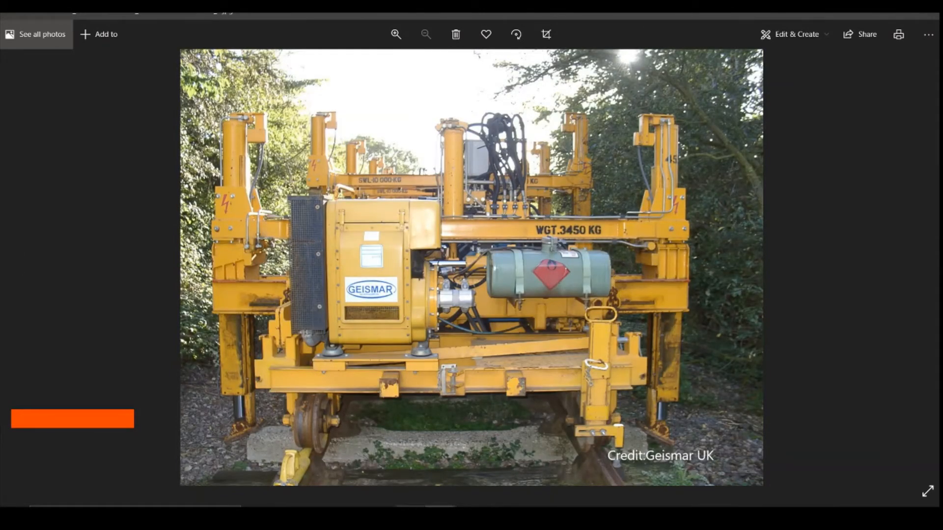
pyautogui.click(440, 207)
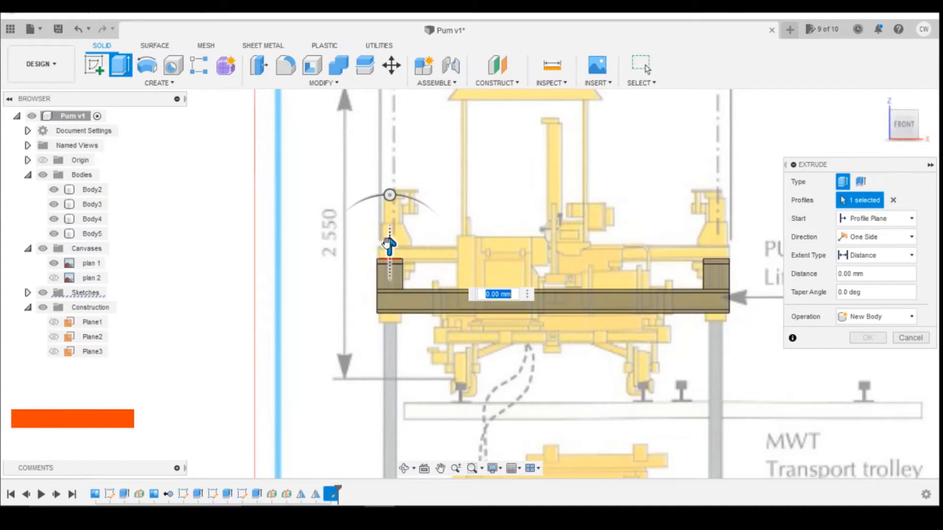
pyautogui.moveTo(389, 247); pyautogui.dragTo(390, 210)
pyautogui.scroll(5, 389, 212)
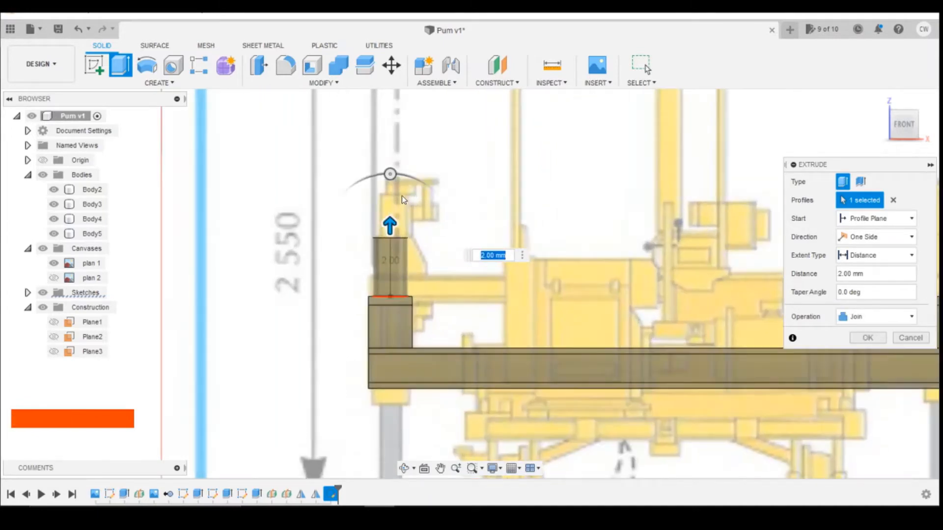
pyautogui.moveTo(376, 271); pyautogui.dragTo(364, 184)
pyautogui.scroll(5, 390, 188)
pyautogui.scroll(-8, 412, 314)
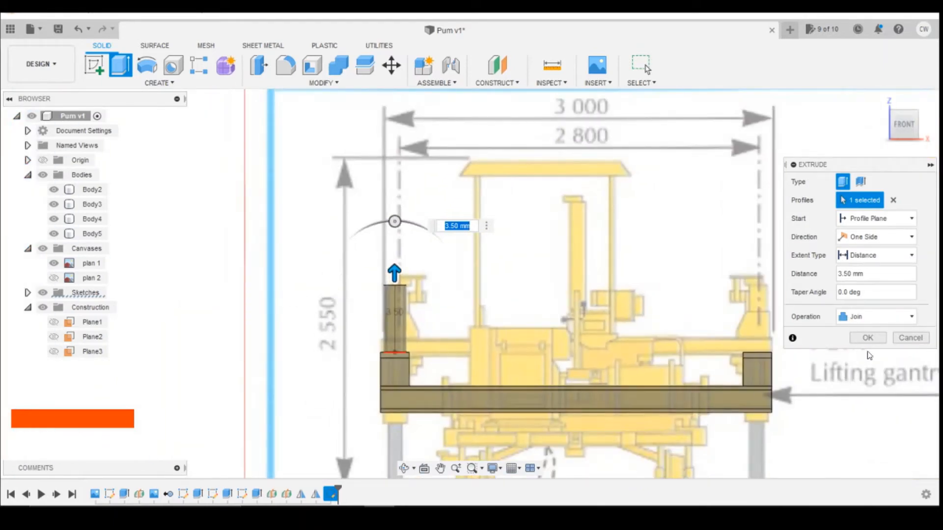
pyautogui.click(868, 340)
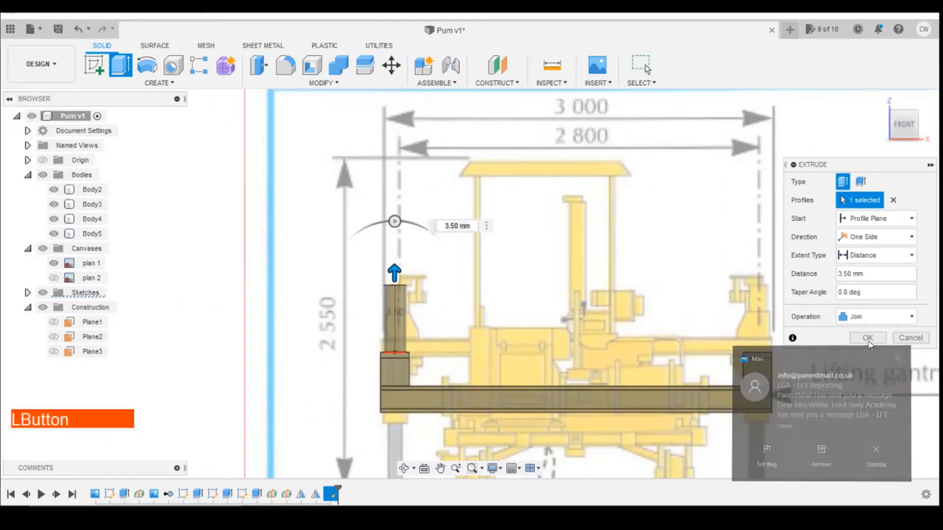
pyautogui.click(928, 17)
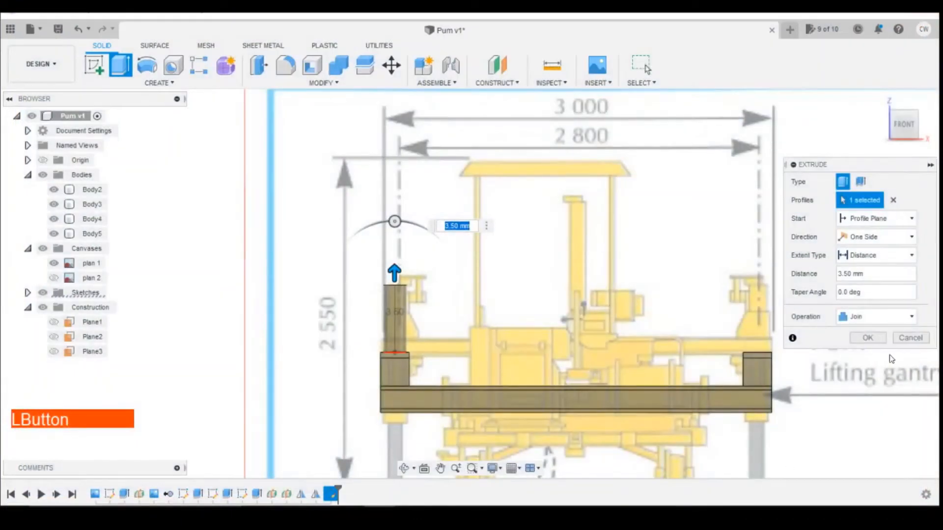
pyautogui.click(868, 338)
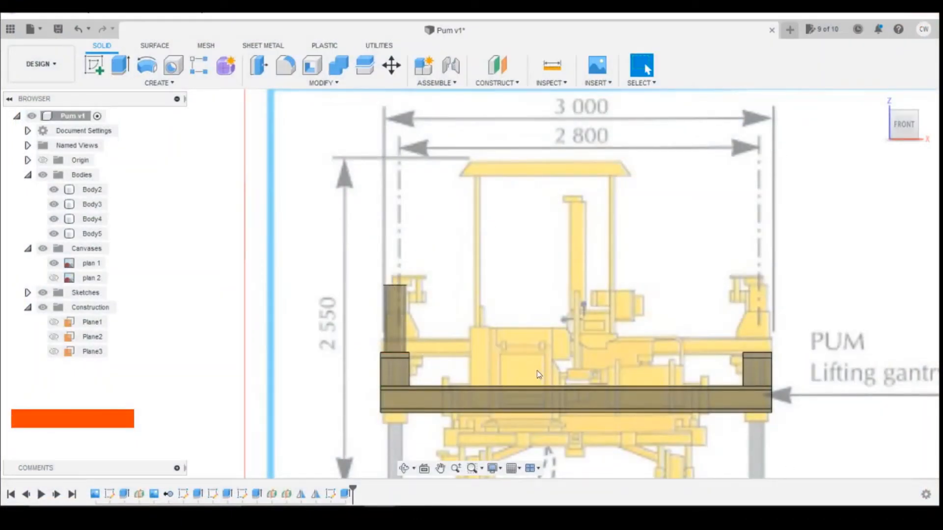
# Step: With the history rolled back before the post's circle sketch, join Body3, Body4 and Body5 into Body2, and return the history to its end
pyautogui.moveTo(910, 129); pyautogui.dragTo(913, 132)
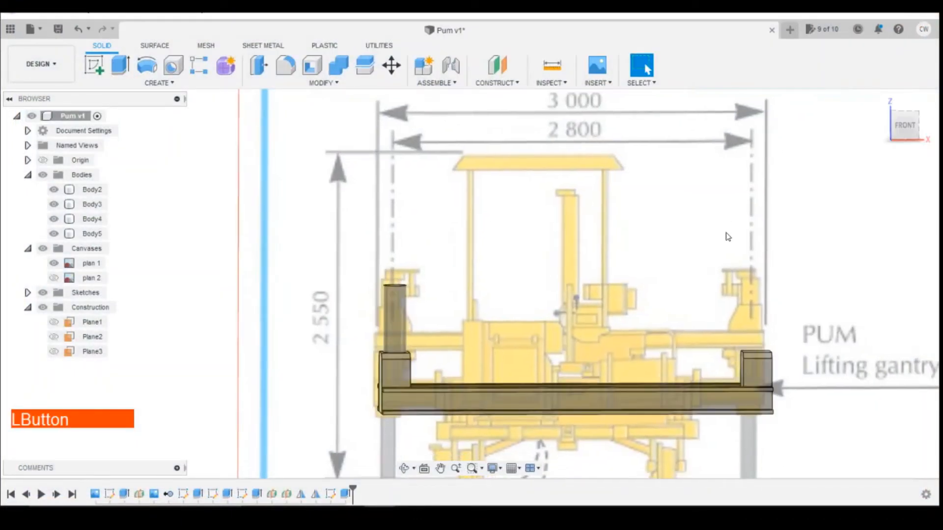
pyautogui.moveTo(353, 488); pyautogui.dragTo(324, 487)
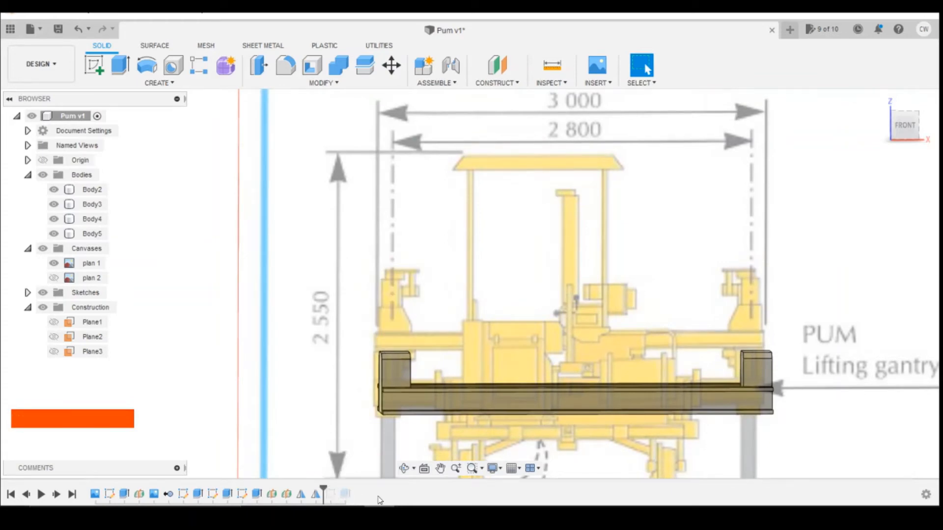
pyautogui.click(338, 65)
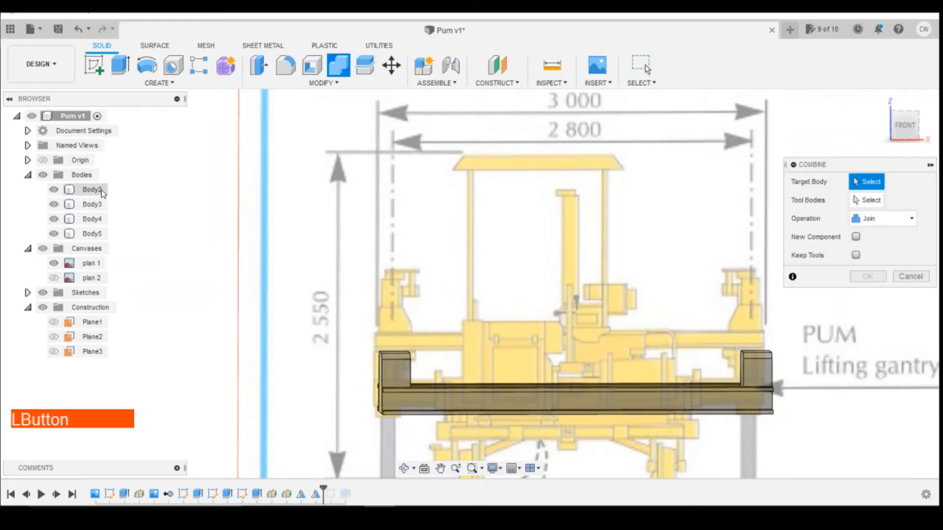
pyautogui.click(92, 190)
pyautogui.click(92, 204)
pyautogui.keyDown('shift'); pyautogui.click(93, 234); pyautogui.keyUp('shift')
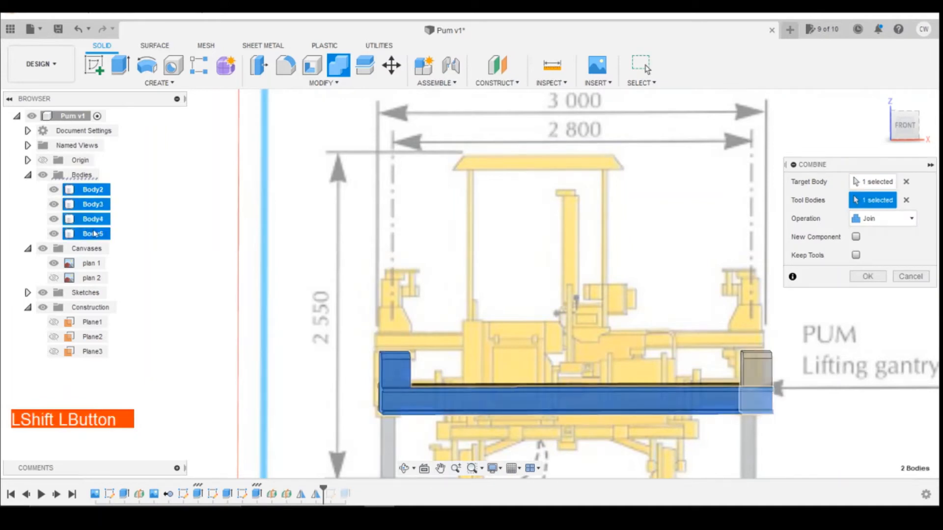
pyautogui.click(868, 277)
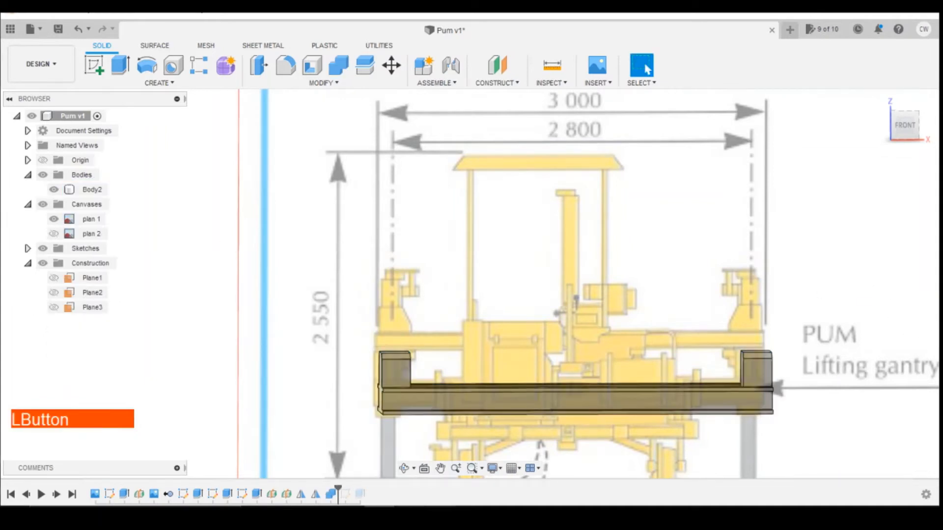
pyautogui.click(69, 496)
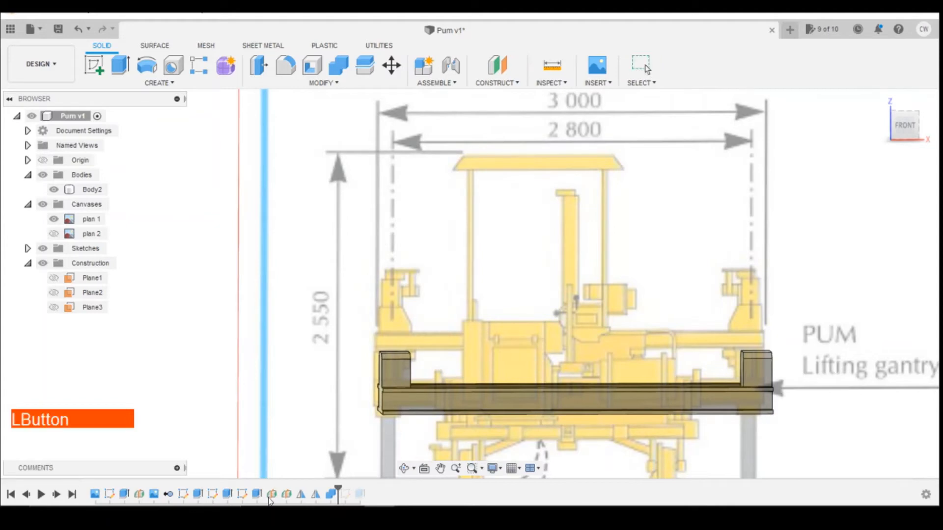
pyautogui.click(905, 126)
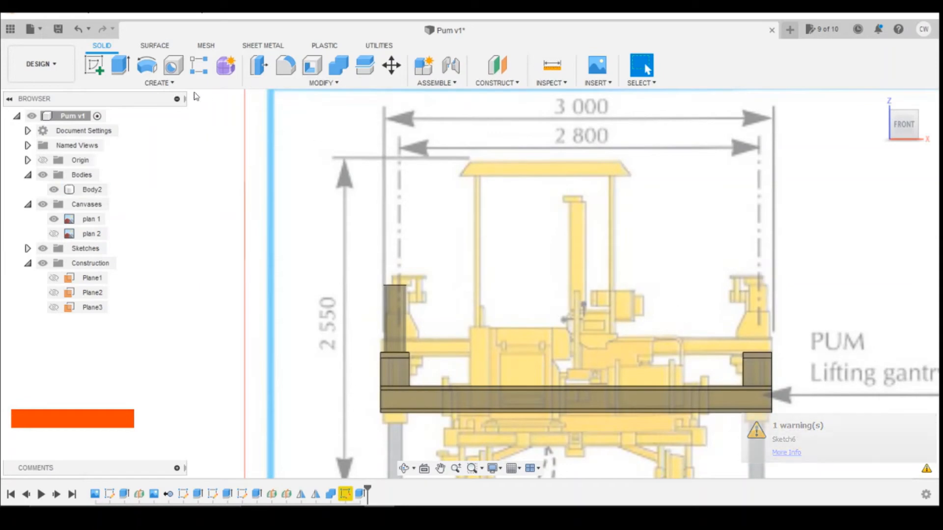
# Step: Relink the post sketch's lost Face 1 projection to the post housing's top face and finish the sketch
pyautogui.click(345, 493)
pyautogui.rightClick(346, 494)
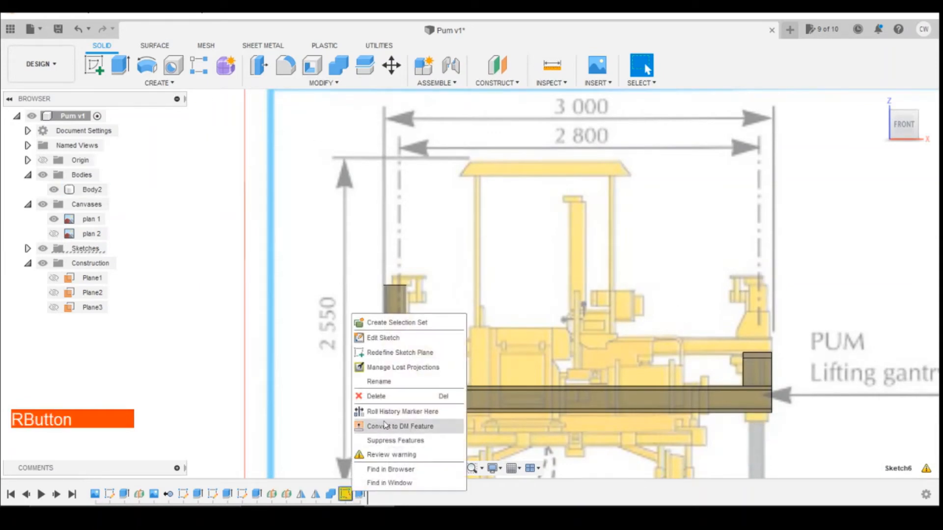
pyautogui.click(402, 368)
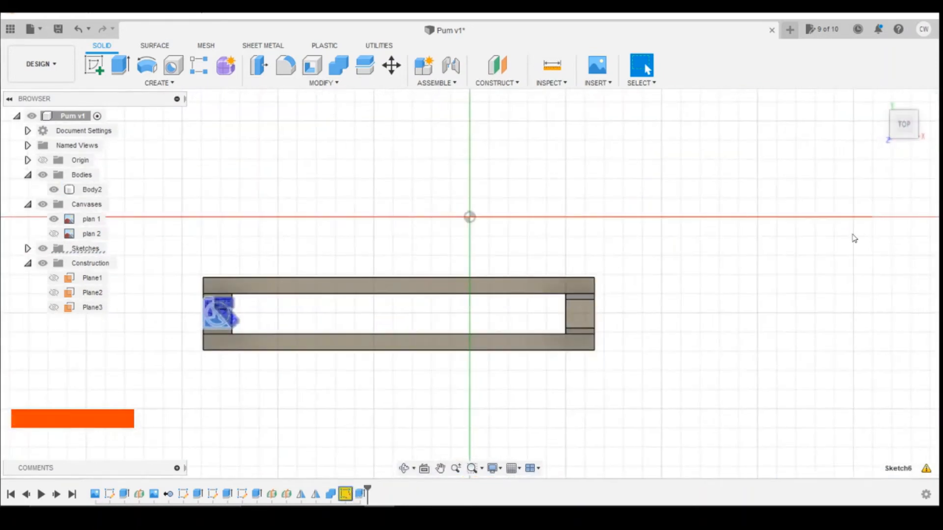
pyautogui.scroll(5, 221, 312)
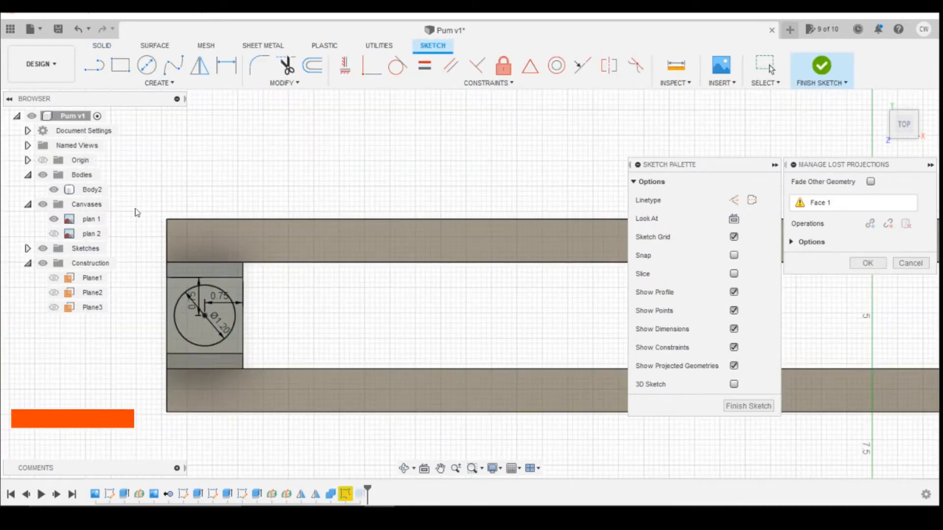
pyautogui.click(829, 205)
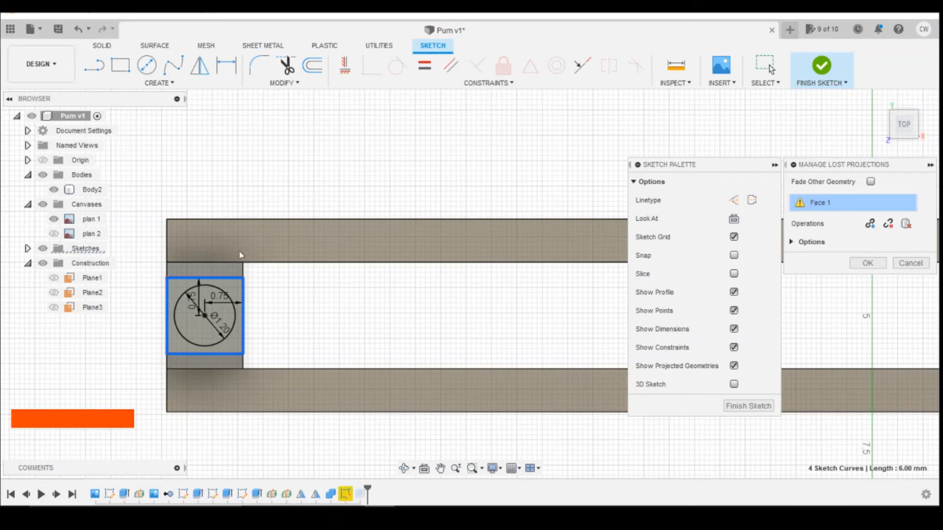
pyautogui.click(236, 290)
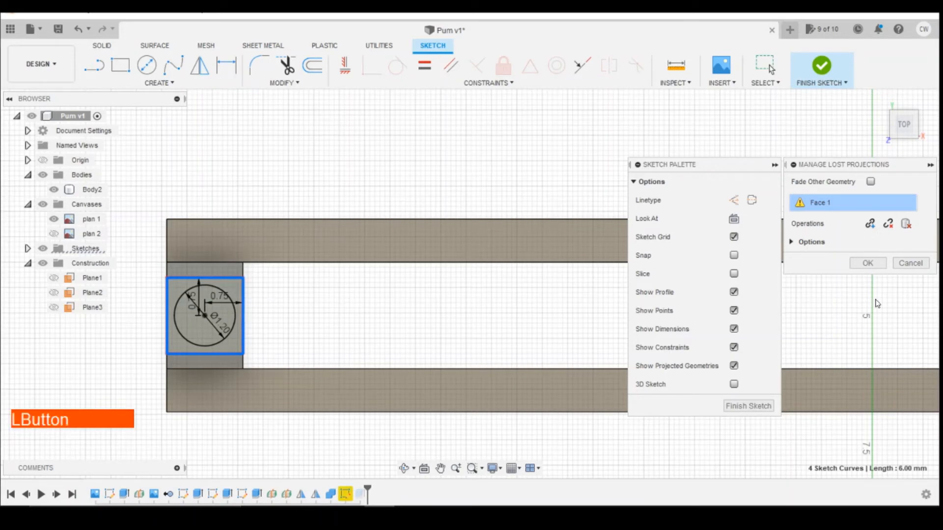
pyautogui.click(870, 224)
pyautogui.click(237, 284)
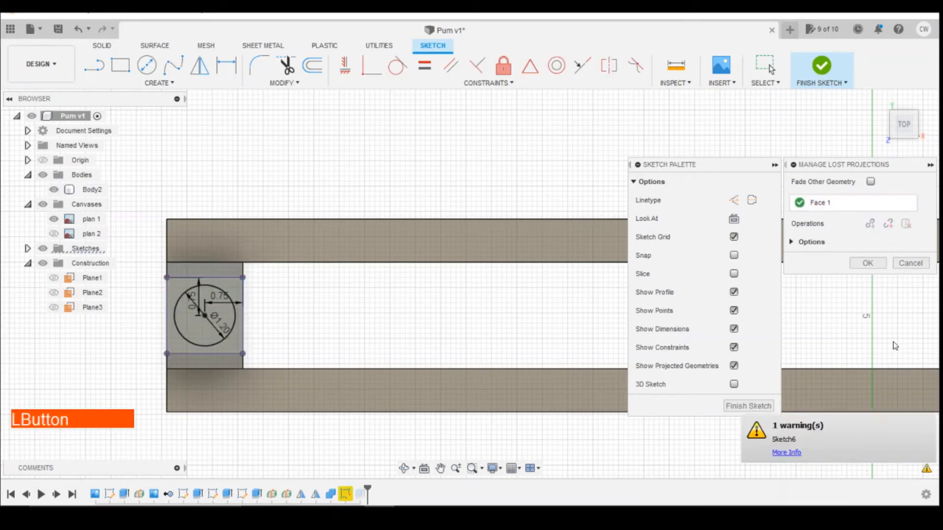
pyautogui.click(868, 263)
pyautogui.scroll(-5, 677, 357)
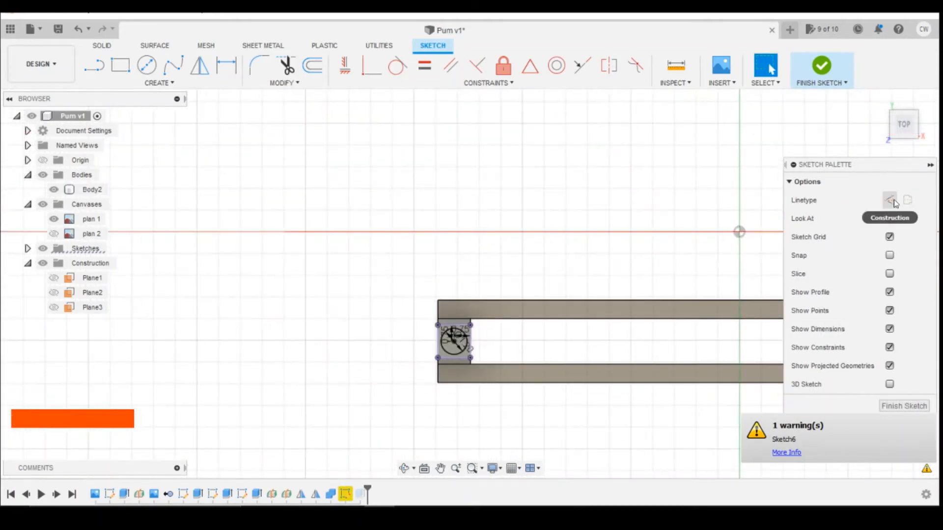
pyautogui.click(905, 133)
pyautogui.click(821, 66)
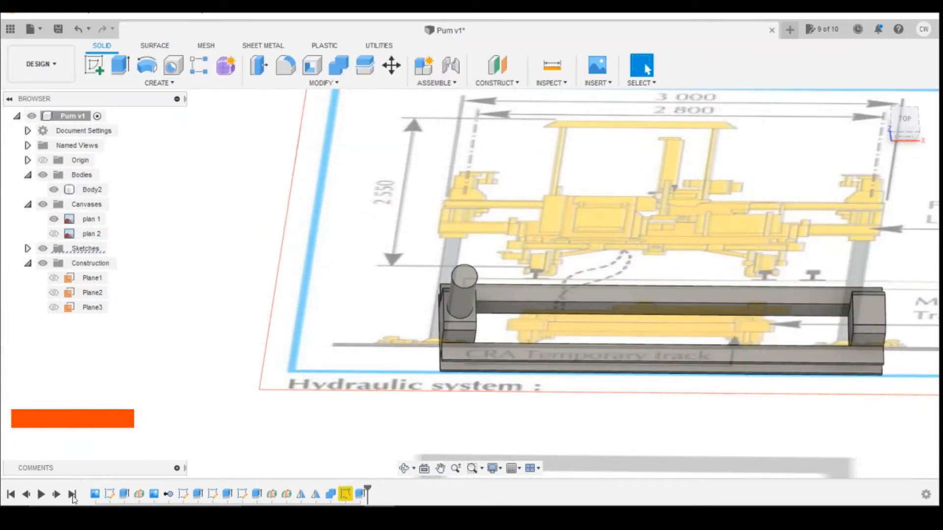
# Step: Redefine the post sketch's plane onto the top face of the original post housing
pyautogui.click(27, 496)
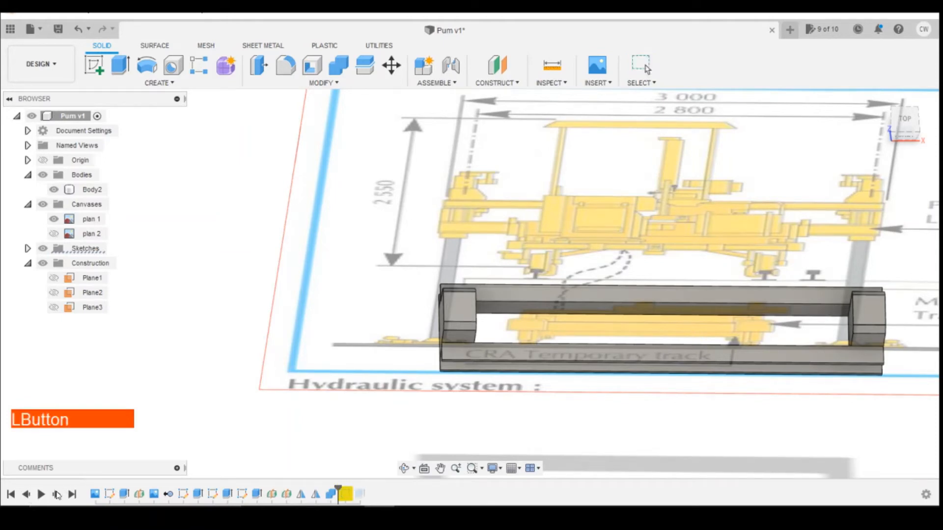
pyautogui.click(57, 495)
pyautogui.click(57, 495)
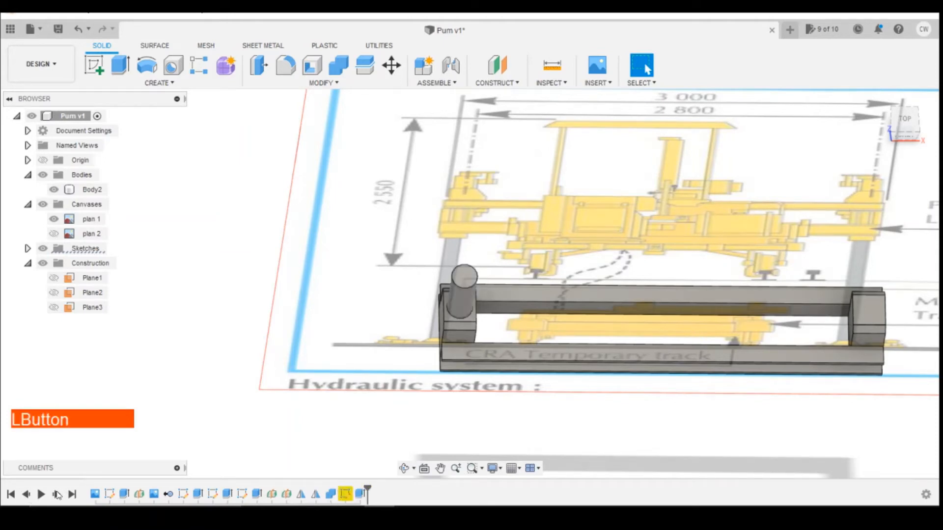
pyautogui.rightClick(348, 495)
pyautogui.click(416, 367)
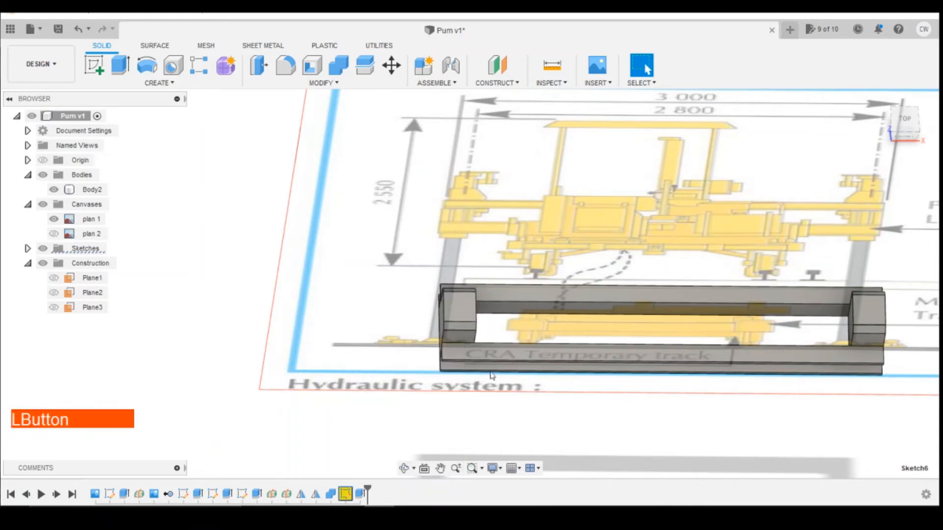
pyautogui.scroll(5, 492, 375)
pyautogui.click(414, 267)
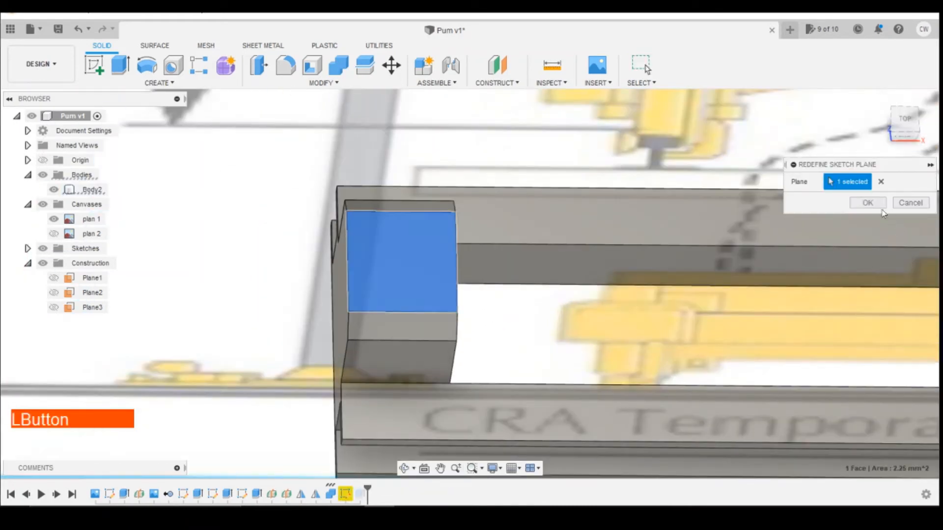
pyautogui.click(879, 206)
pyautogui.scroll(-5, 714, 358)
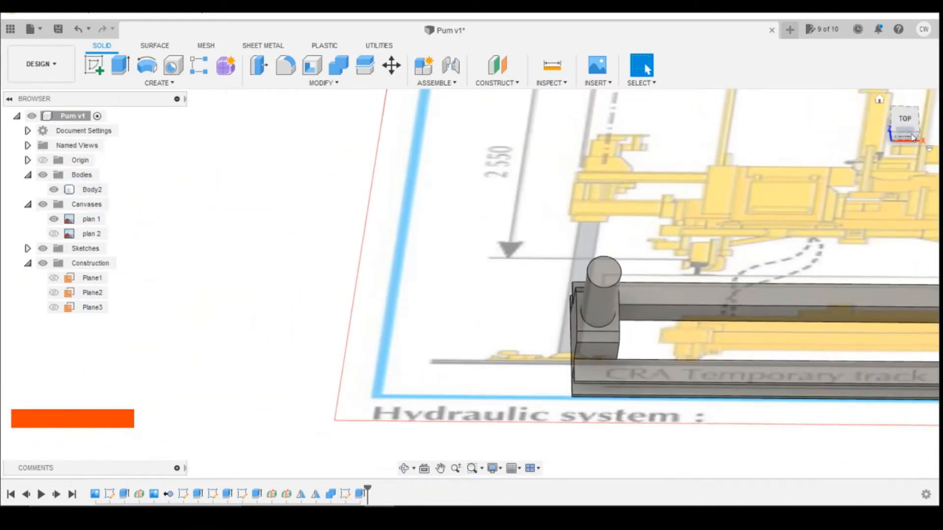
# Step: Mirror the cylindrical post's extrusion as a feature across Plane2 onto the housing at the opposite end of the gantry frame
pyautogui.click(906, 131)
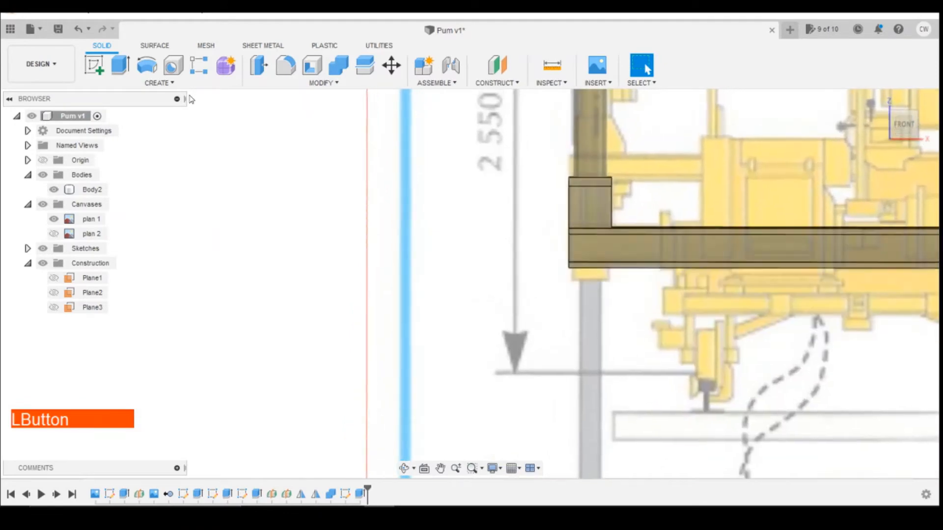
pyautogui.click(159, 83)
pyautogui.click(130, 369)
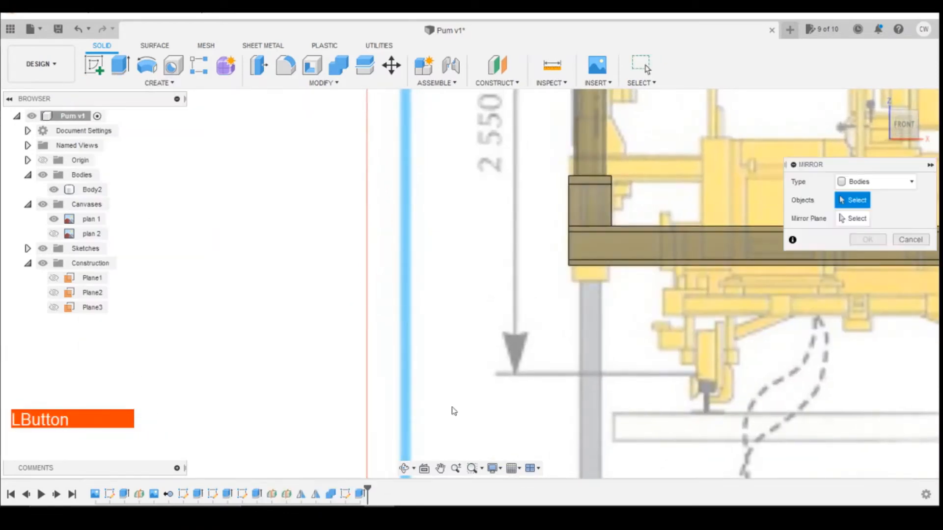
pyautogui.click(876, 181)
pyautogui.click(868, 226)
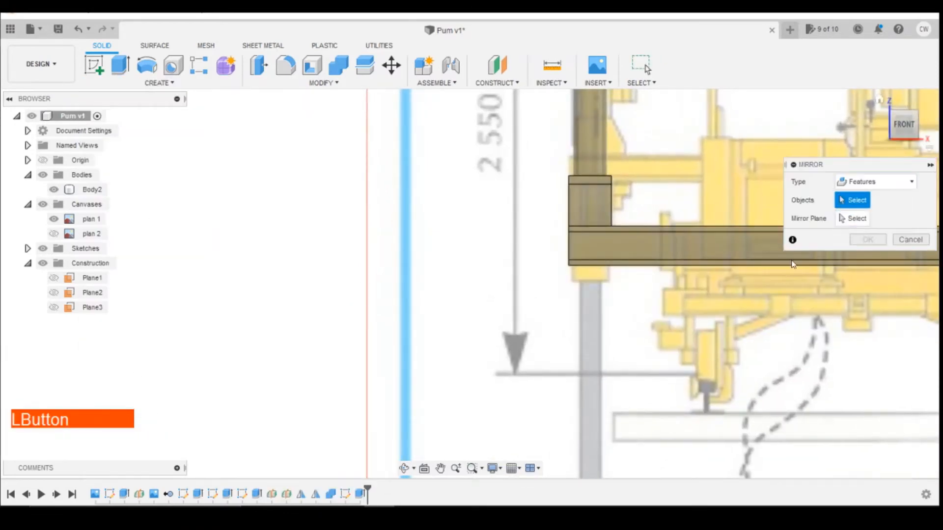
pyautogui.click(361, 494)
pyautogui.scroll(-5, 182, 312)
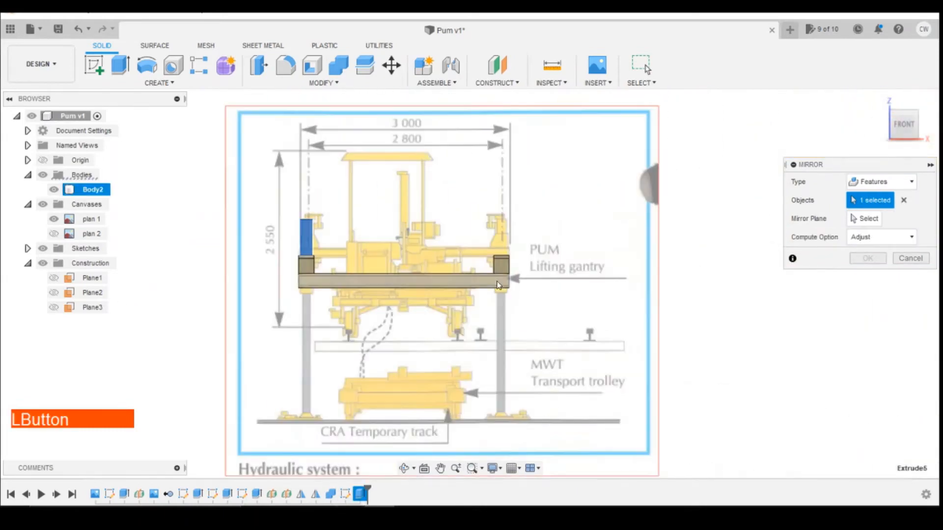
pyautogui.scroll(5, 527, 257)
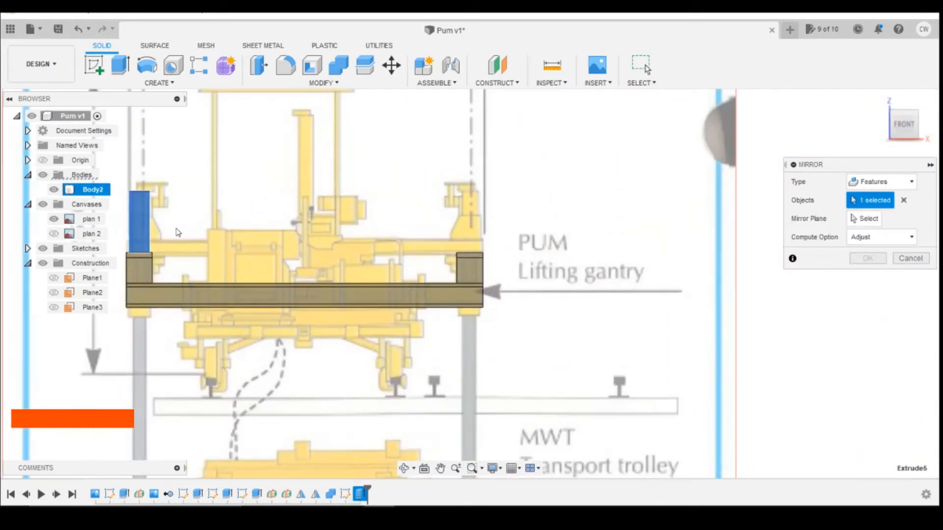
pyautogui.click(54, 293)
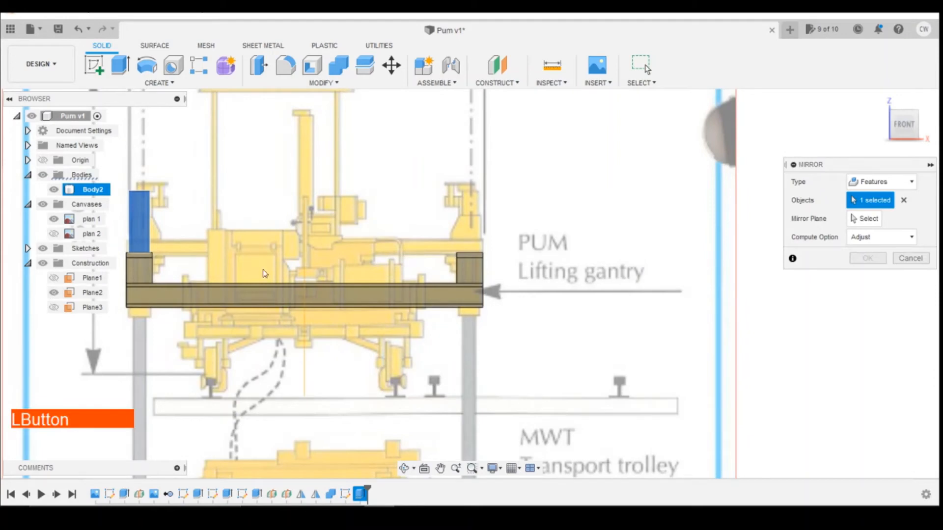
pyautogui.click(865, 218)
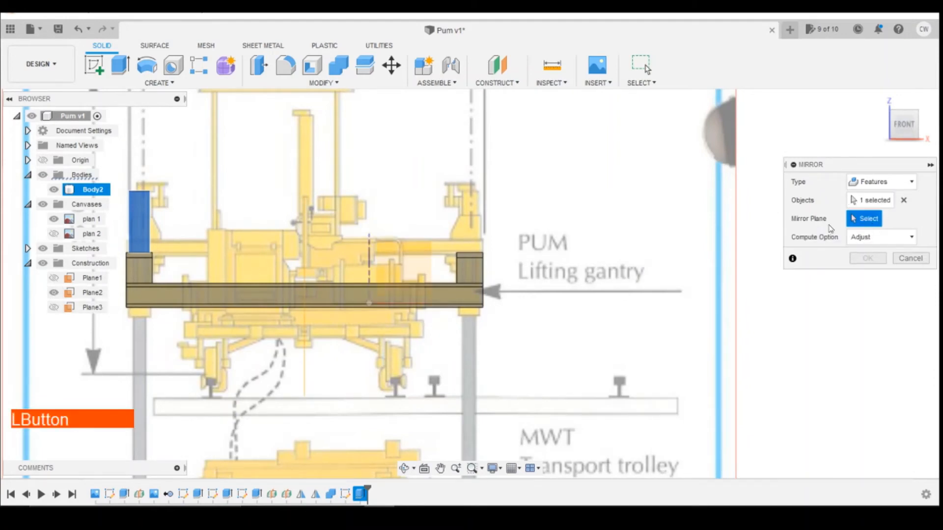
pyautogui.click(305, 267)
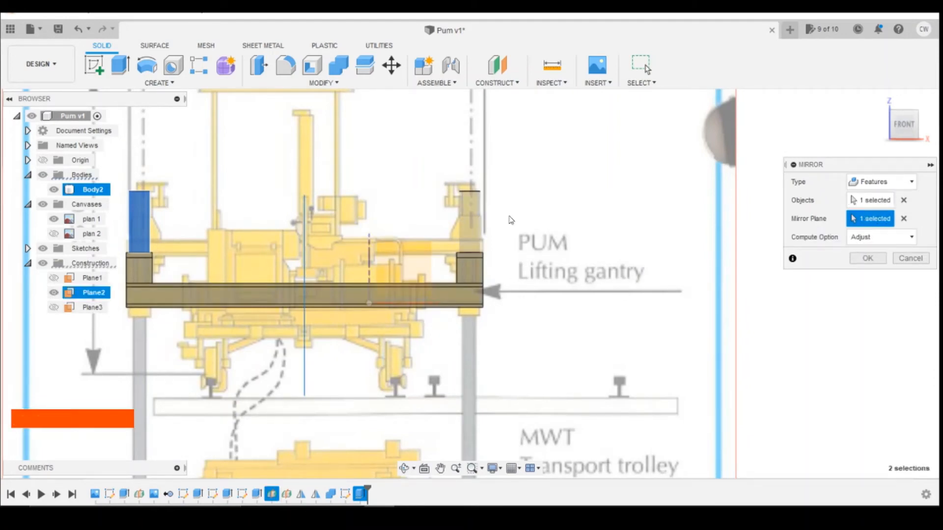
pyautogui.click(866, 258)
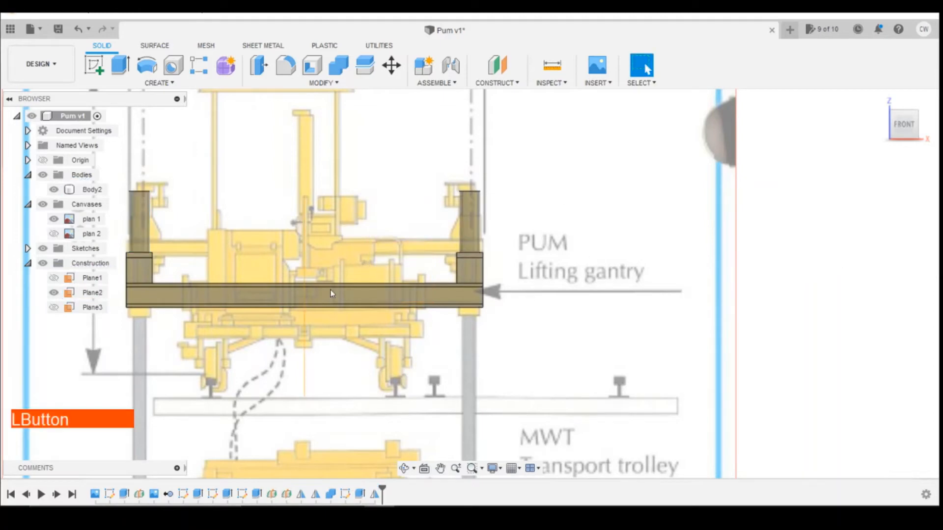
# Step: Consult the Geismar gantry photo in the photo viewer, return to the model, and start a rectangle sketch on the original post housing's top face
pyautogui.moveTo(899, 126); pyautogui.dragTo(911, 126)
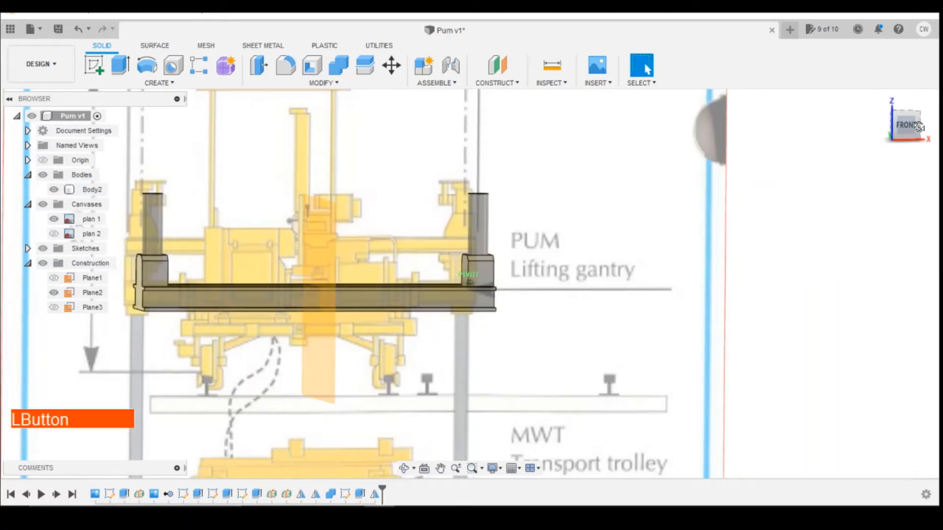
pyautogui.hotkey('shift', 'z')
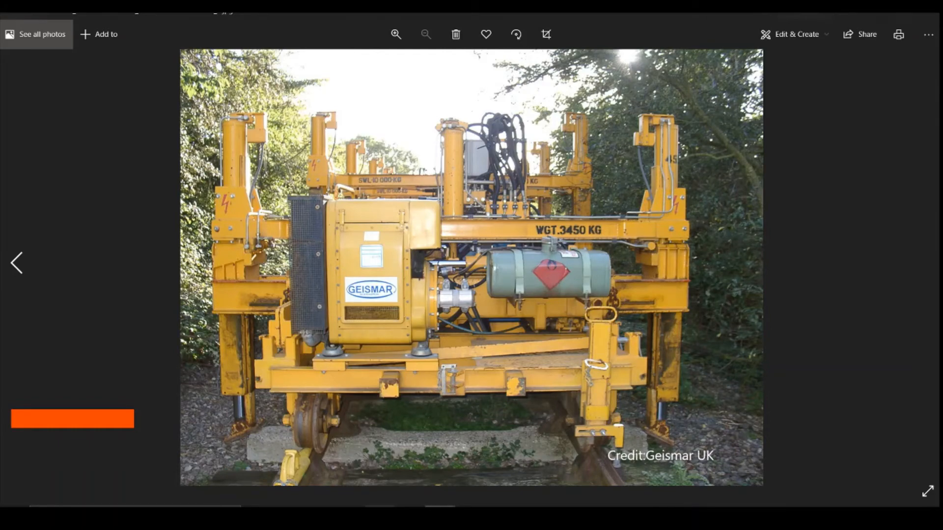
pyautogui.click(380, 506)
pyautogui.moveTo(900, 127); pyautogui.dragTo(928, 136)
pyautogui.click(94, 64)
pyautogui.click(365, 350)
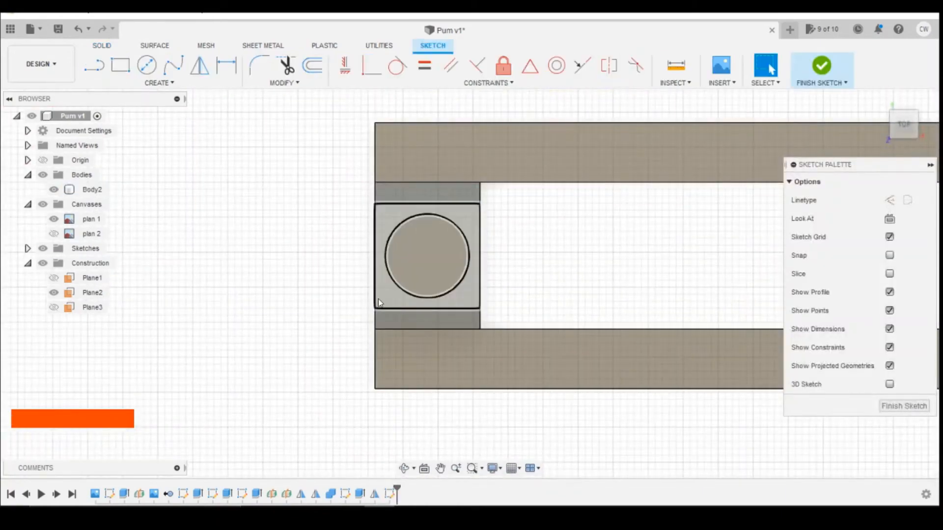
pyautogui.click(121, 64)
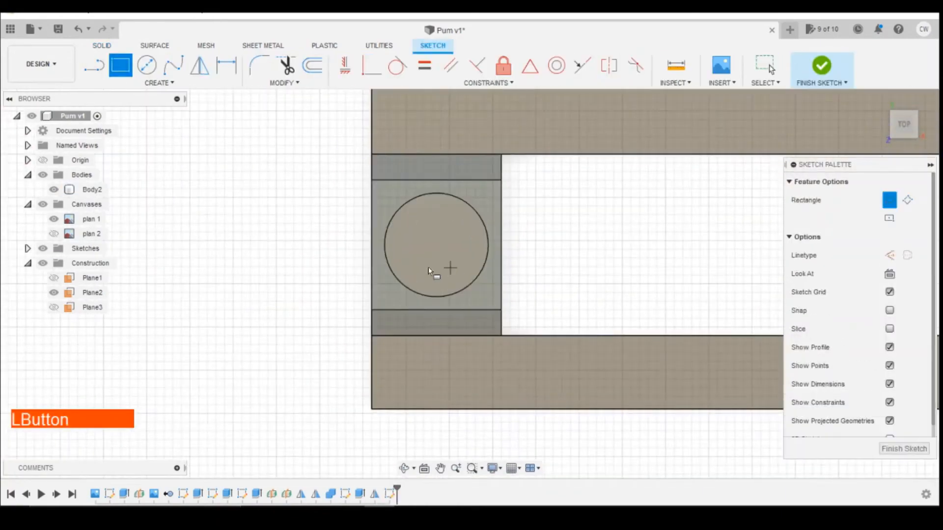
# Step: Sketch a rectangle across the block's width from its lower inner corner, overlapping the circle, and set its height to 0.2 mm
pyautogui.click(371, 308)
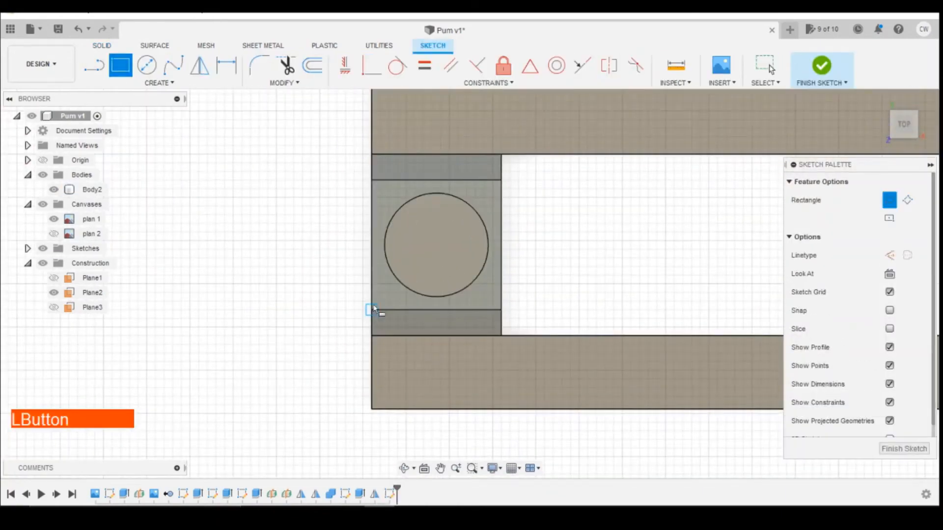
pyautogui.click(502, 292)
pyautogui.press('d')
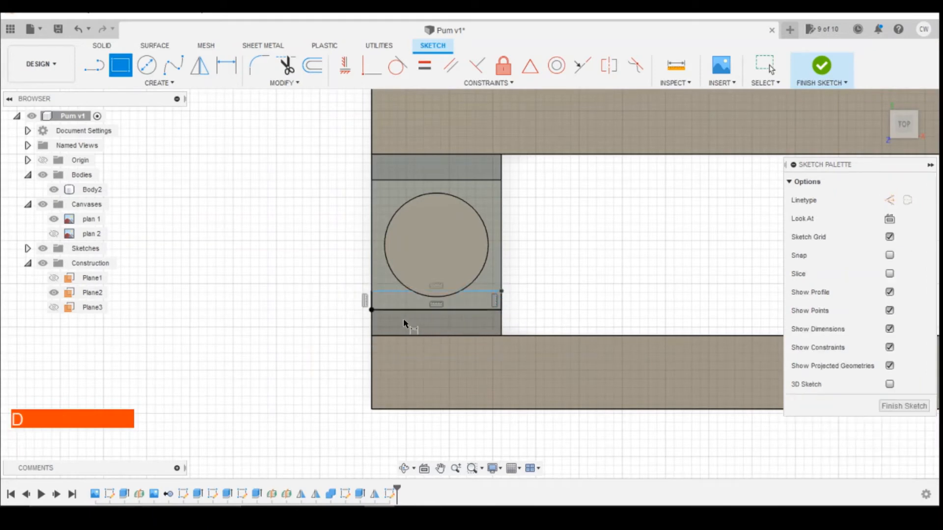
pyautogui.click(371, 301)
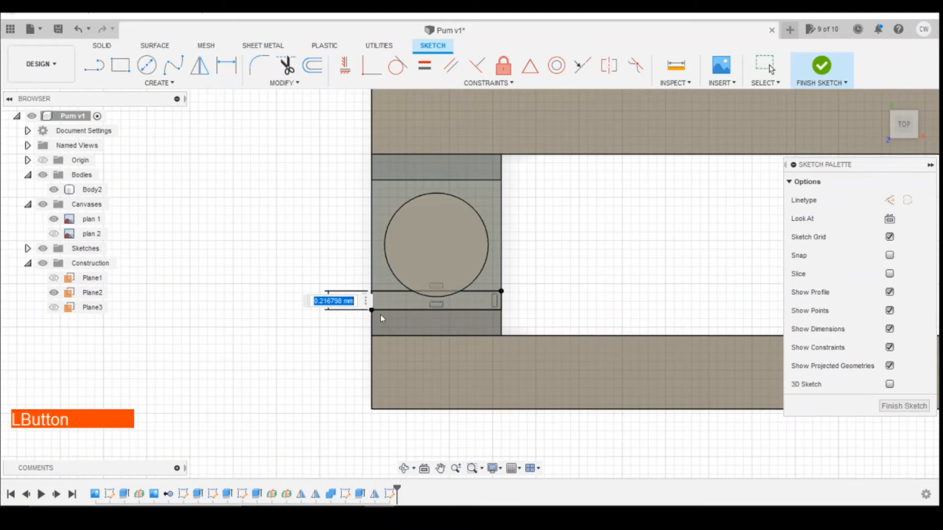
pyautogui.write('0.03')
pyautogui.press('Return')
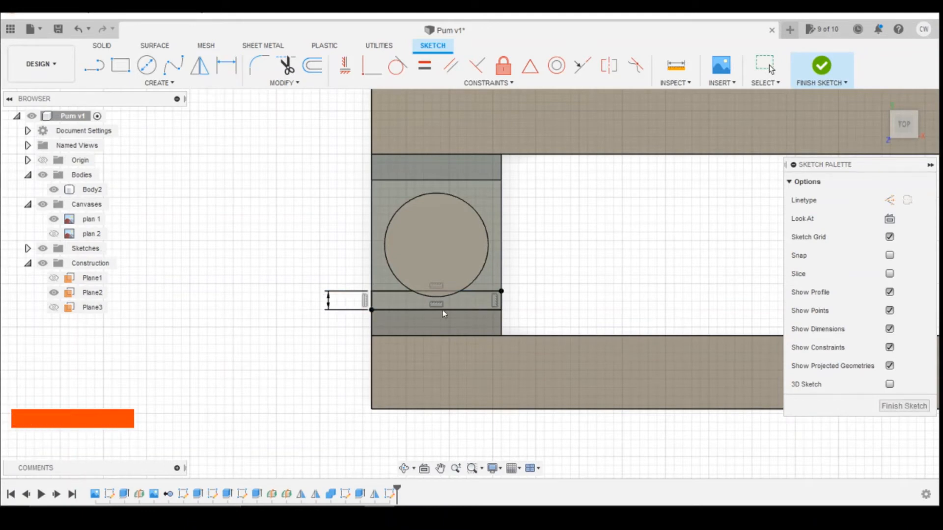
pyautogui.scroll(3, 475, 298)
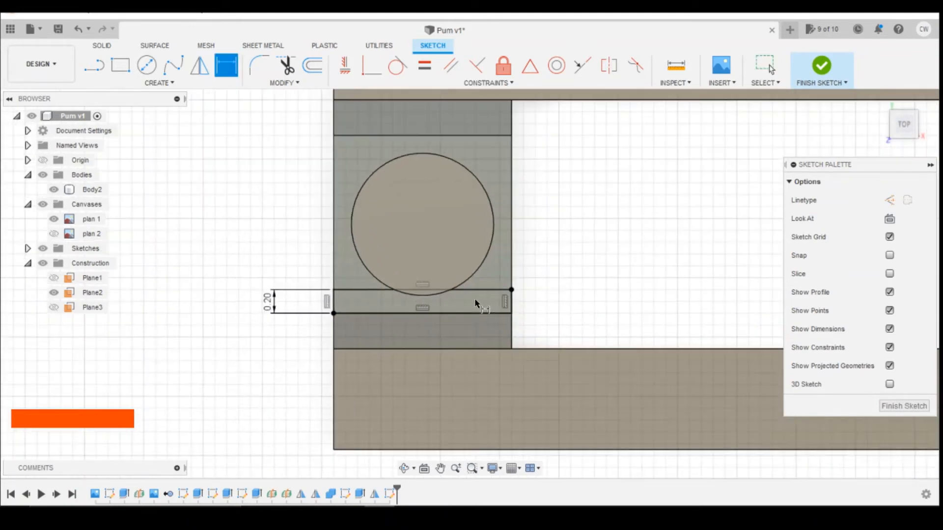
# Step: Try to extrude the rectangle's main region 2 mm upward as a join, leaving out the sliver overlapping the circle
pyautogui.press('Escape')
pyautogui.rightClick(475, 301)
pyautogui.click(473, 336)
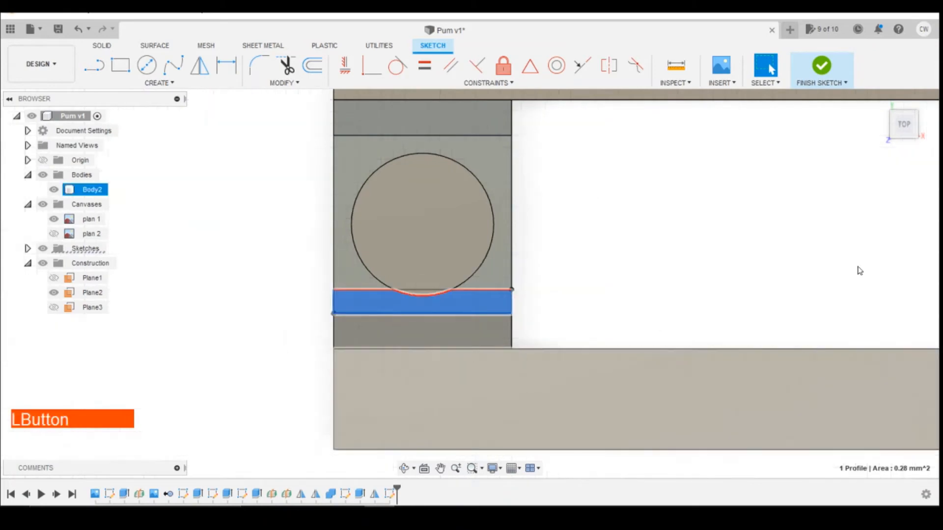
pyautogui.click(904, 139)
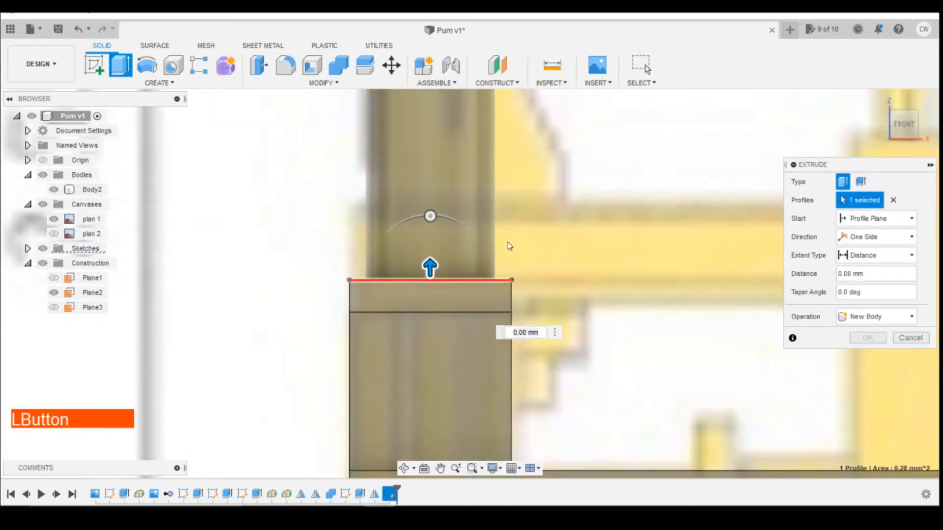
pyautogui.moveTo(451, 253); pyautogui.dragTo(451, 97)
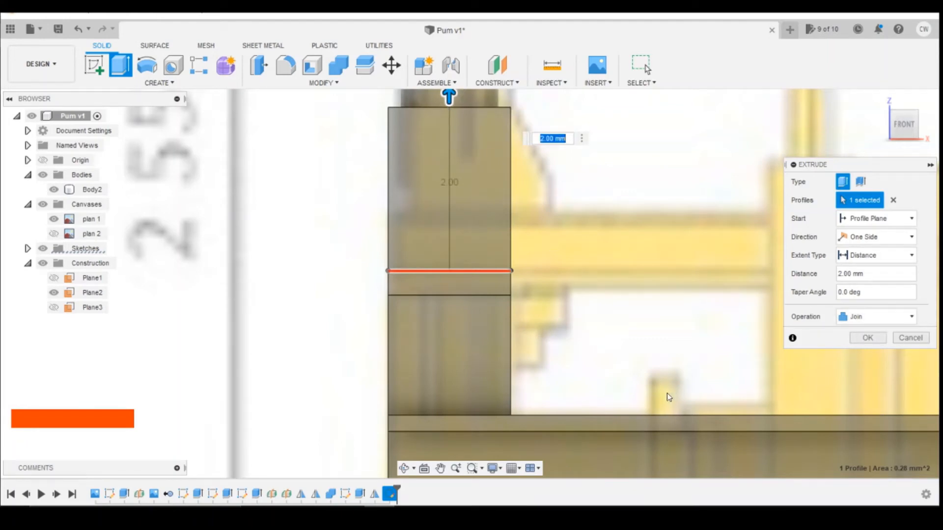
pyautogui.scroll(-3, 667, 393)
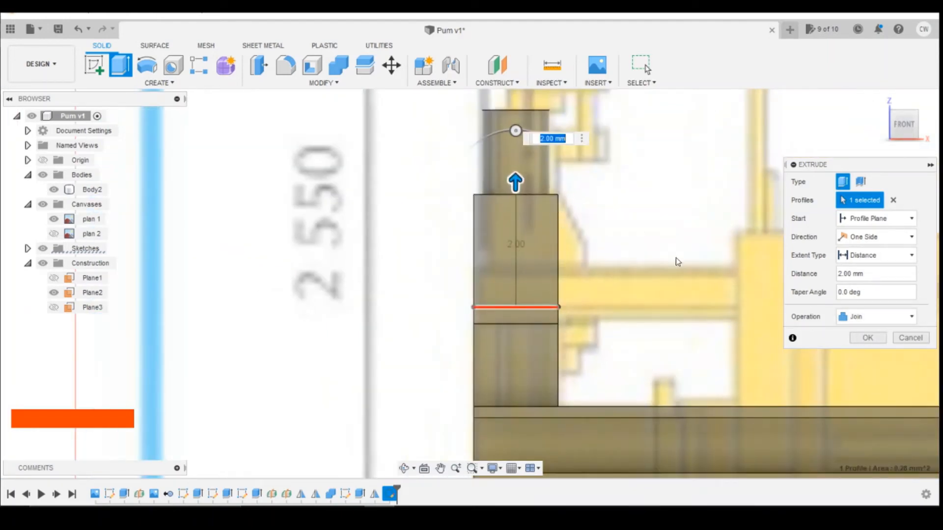
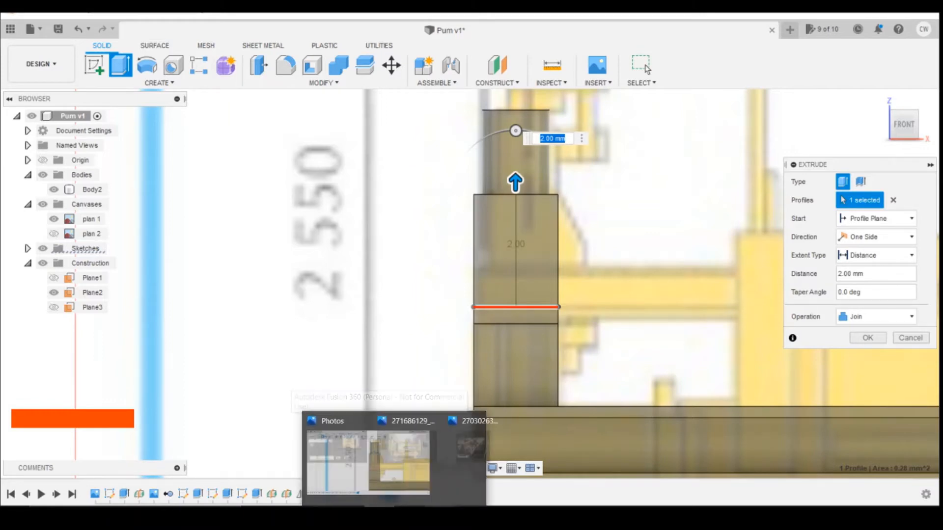
# Step: Check the jack post in the reference photo in Photos, return to Fusion 360 and cancel the extrusion
pyautogui.click(439, 515)
pyautogui.click(485, 446)
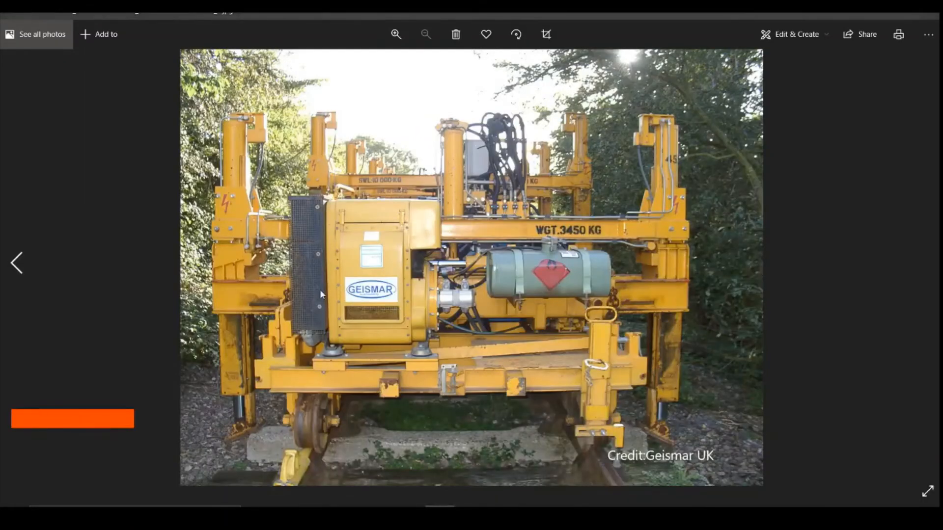
pyautogui.moveTo(378, 515)
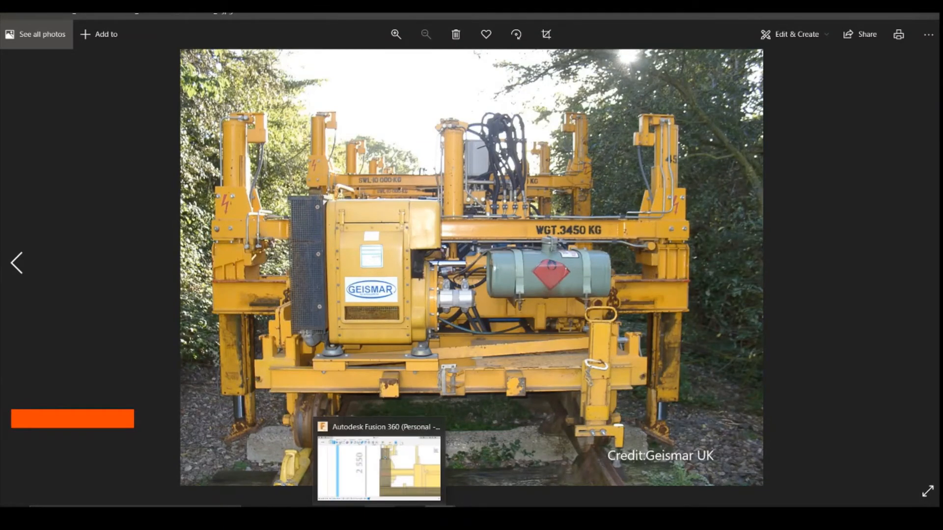
pyautogui.click(378, 457)
pyautogui.click(920, 339)
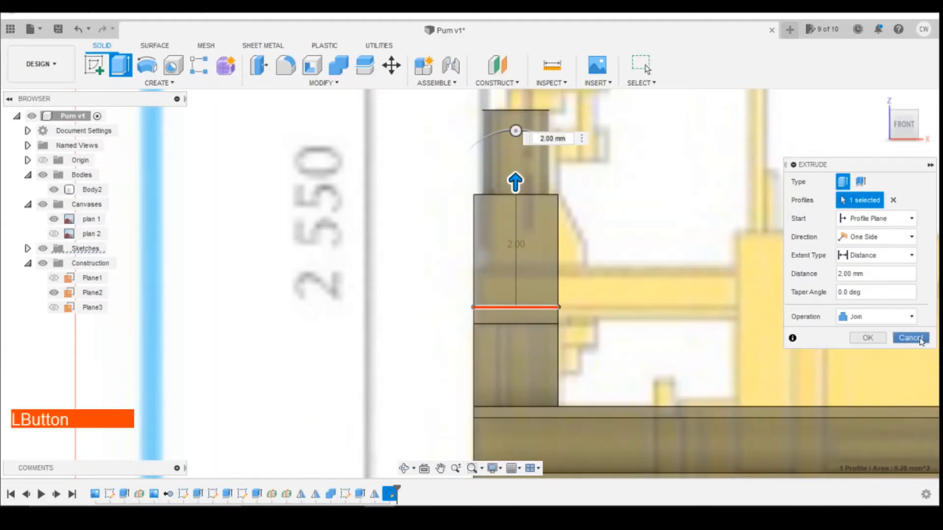
# Step: Return to the sketch in top view and undo the 0.2 mm high rectangle and its dimension
pyautogui.moveTo(905, 130); pyautogui.dragTo(904, 209)
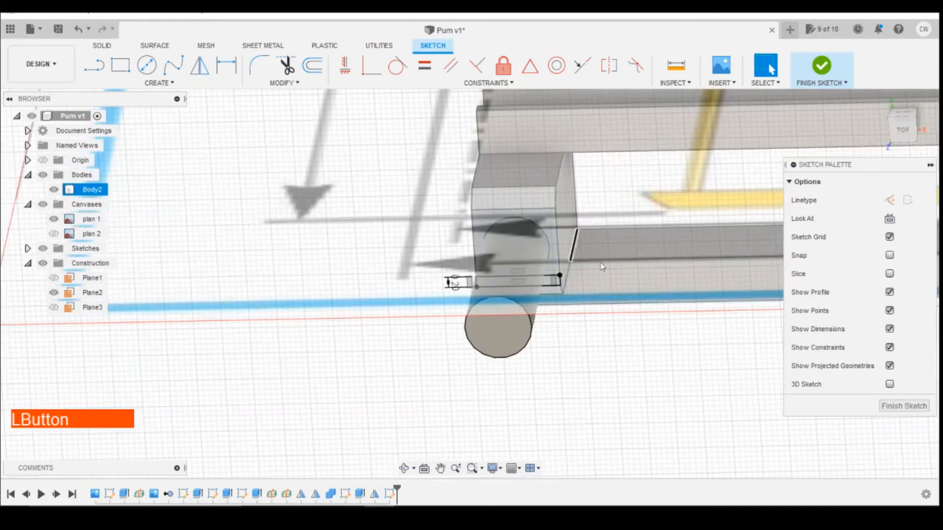
pyautogui.scroll(-2, 595, 256)
pyautogui.scroll(1, 595, 255)
pyautogui.click(551, 264)
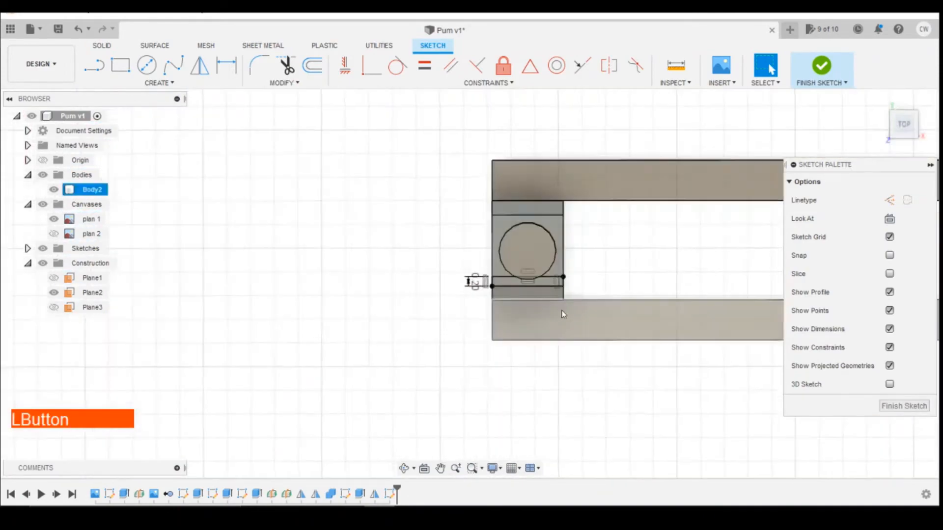
pyautogui.scroll(8, 567, 277)
pyautogui.click(551, 264)
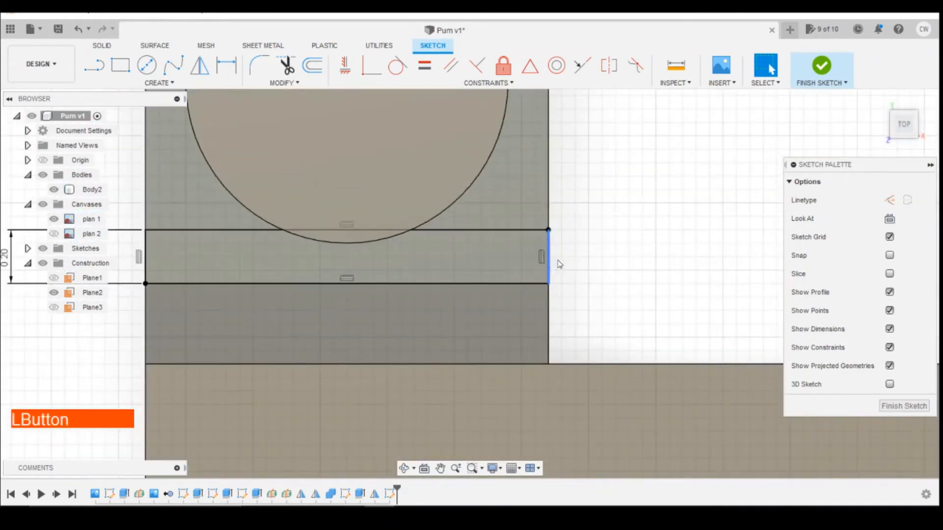
pyautogui.click(77, 30)
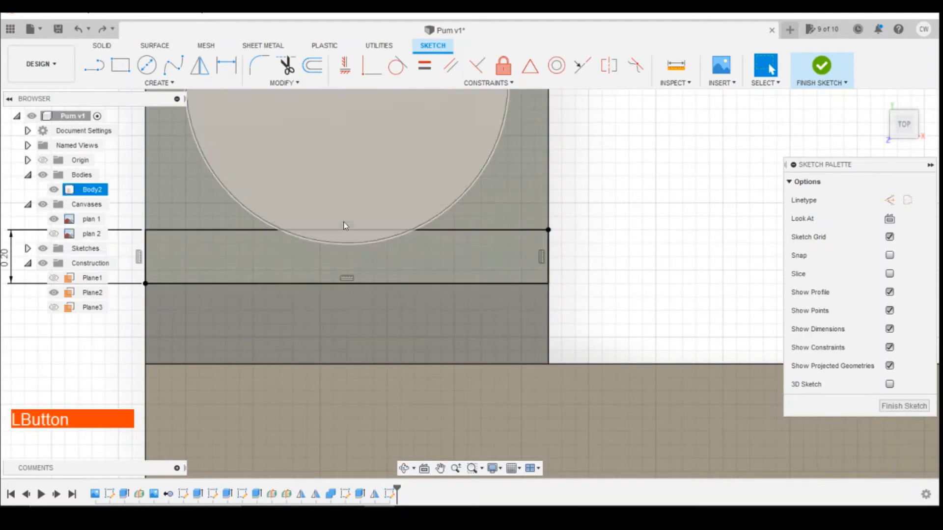
pyautogui.click(79, 28)
# Step: Sketch a 2 mm wide by 0.2 mm high rectangle from the block's lower inner corner, extending past its inner side
pyautogui.click(120, 63)
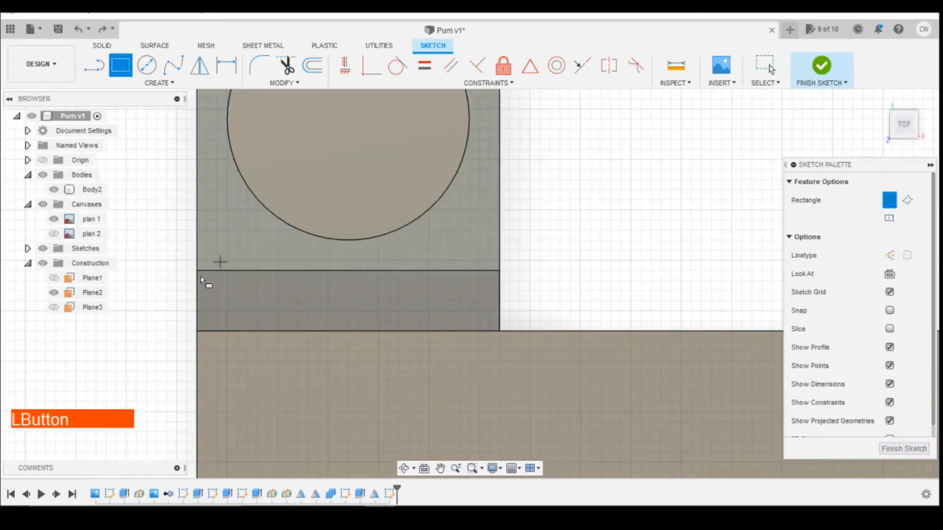
pyautogui.click(196, 271)
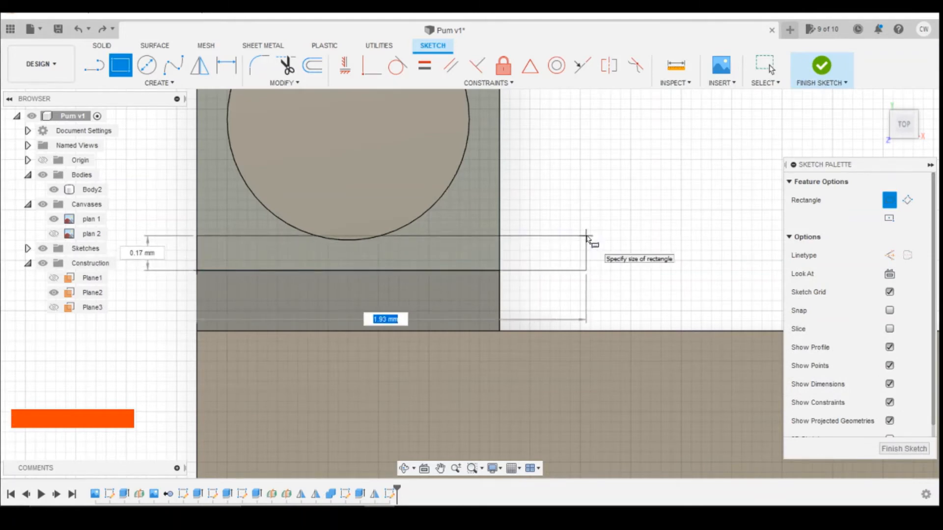
pyautogui.press('Tab')
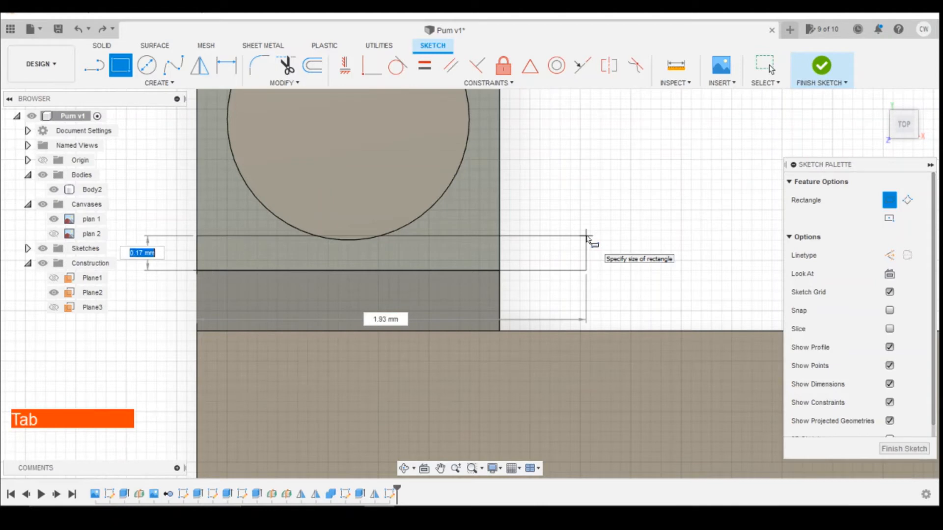
pyautogui.write('0.2')
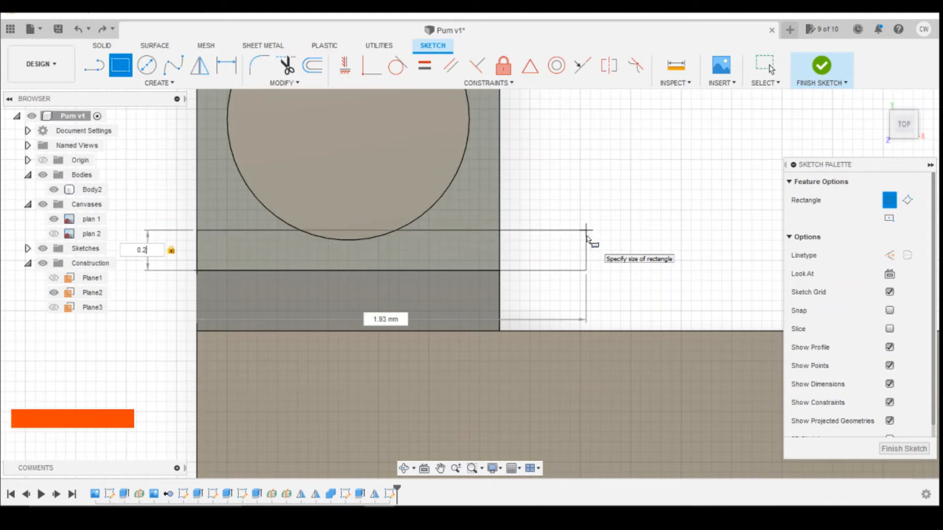
pyautogui.write('2')
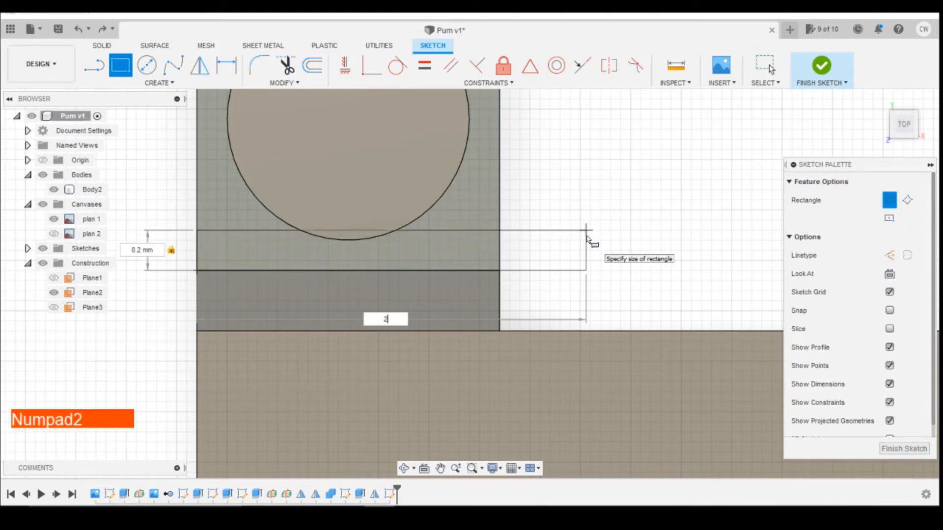
pyautogui.press('Return')
# Step: Extrude all three regions of the rectangle, including the sliver overlapping the circle, 2 mm upward with the Join operation
pyautogui.click(416, 256)
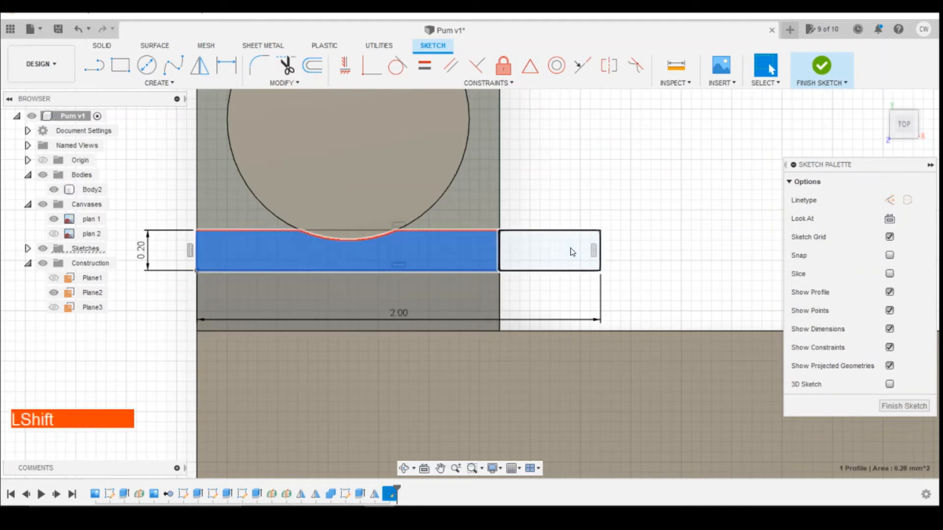
pyautogui.keyDown('shift'); pyautogui.click(564, 253); pyautogui.keyUp('shift')
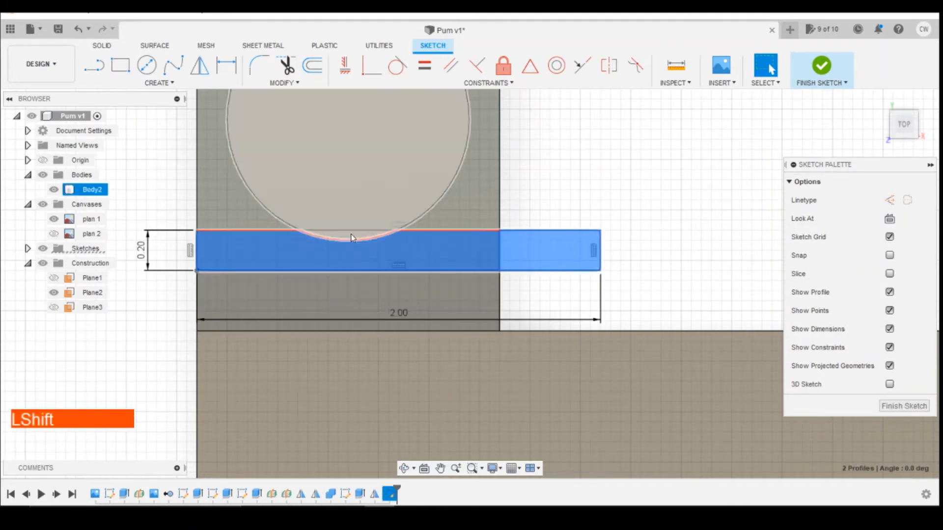
pyautogui.scroll(5, 354, 240)
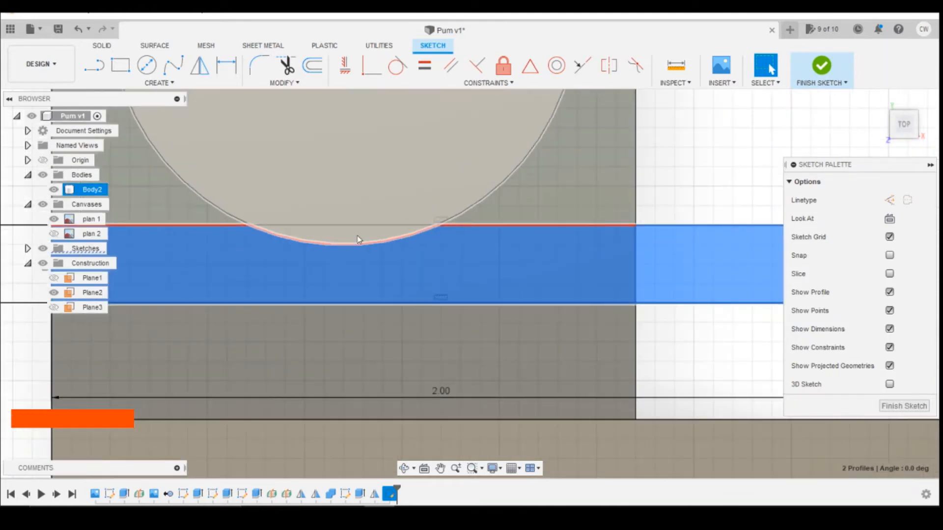
pyautogui.keyDown('shift'); pyautogui.click(359, 240); pyautogui.keyUp('shift')
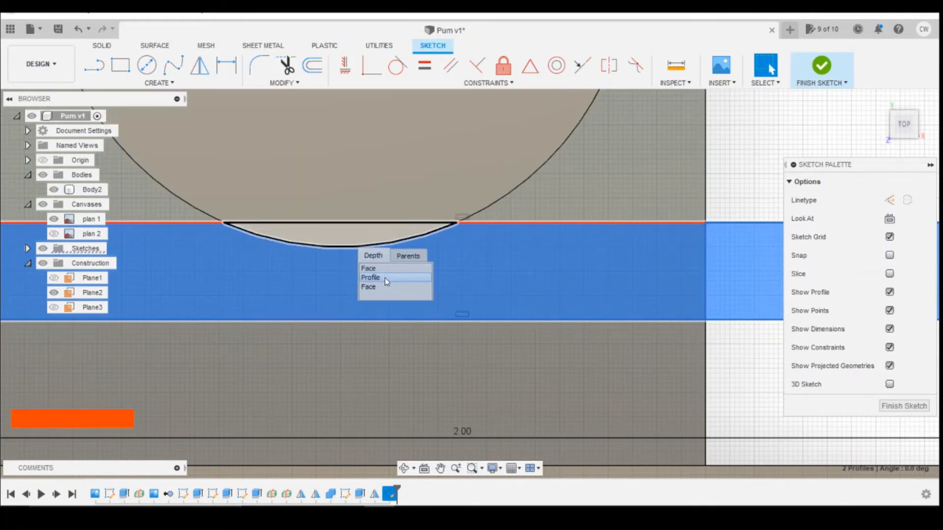
pyautogui.keyDown('shift'); pyautogui.click(385, 278); pyautogui.keyUp('shift')
pyautogui.rightClick(599, 288)
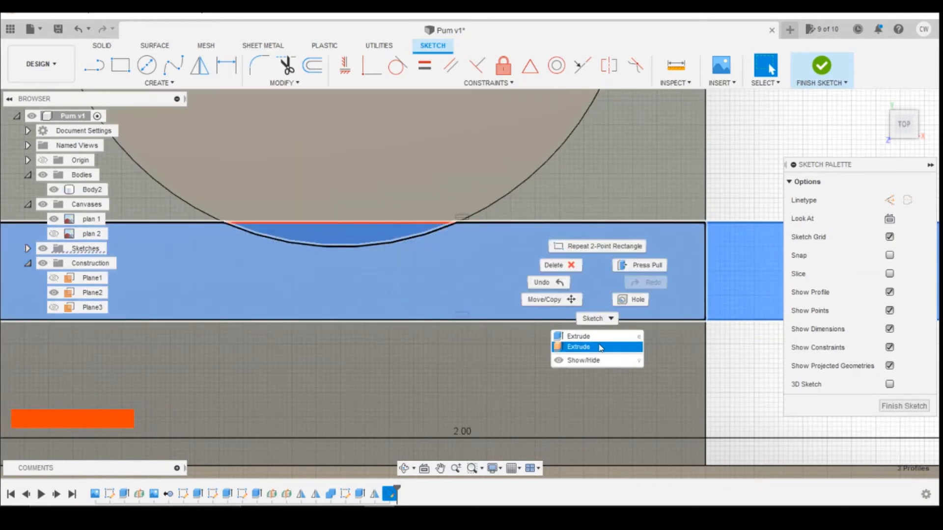
pyautogui.click(604, 344)
pyautogui.click(907, 146)
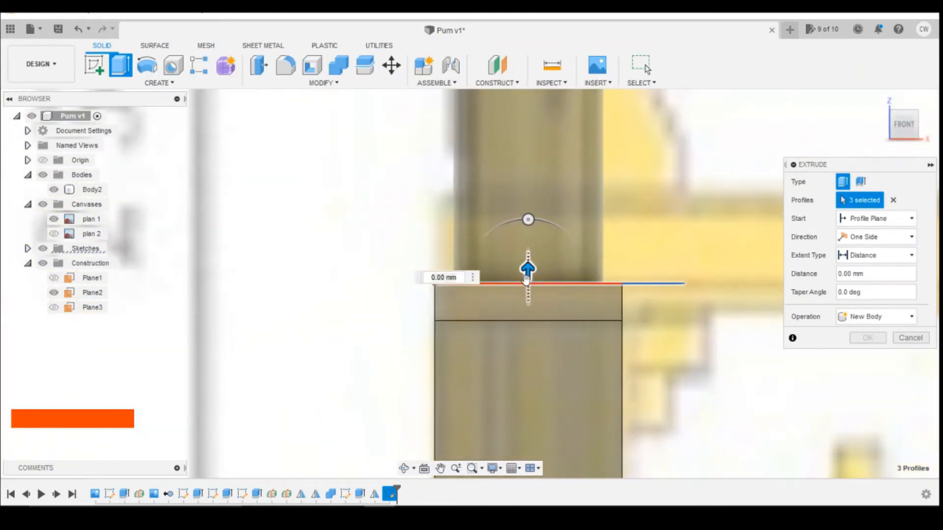
pyautogui.scroll(-2, 526, 280)
pyautogui.moveTo(539, 279); pyautogui.dragTo(554, 104)
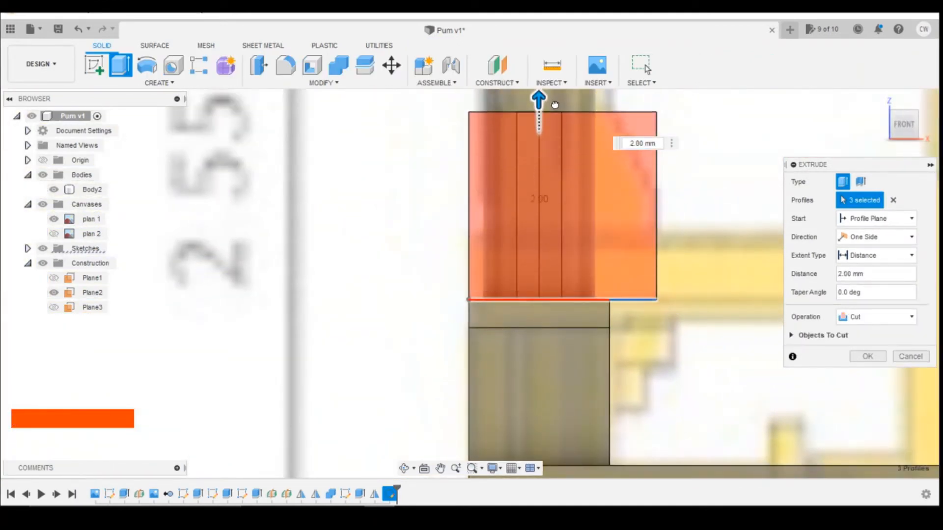
pyautogui.click(877, 317)
pyautogui.click(853, 341)
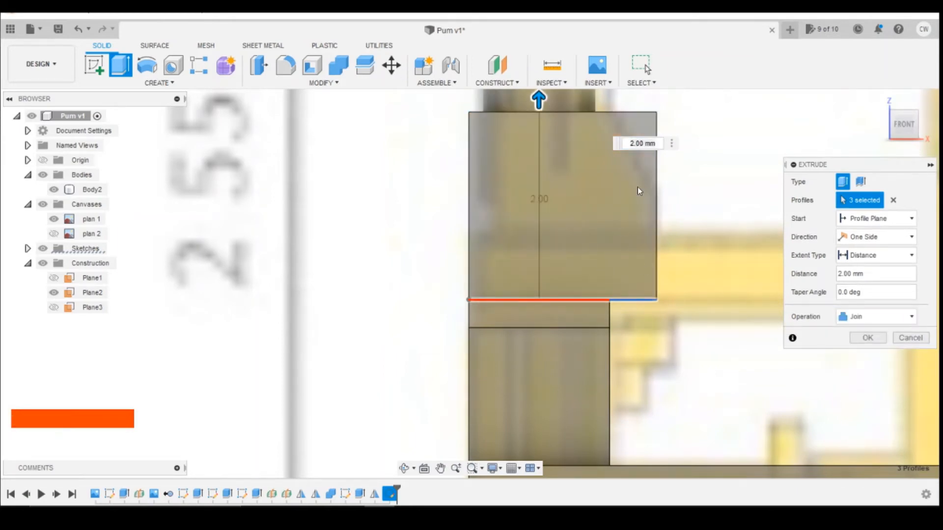
pyautogui.click(876, 338)
pyautogui.click(653, 222)
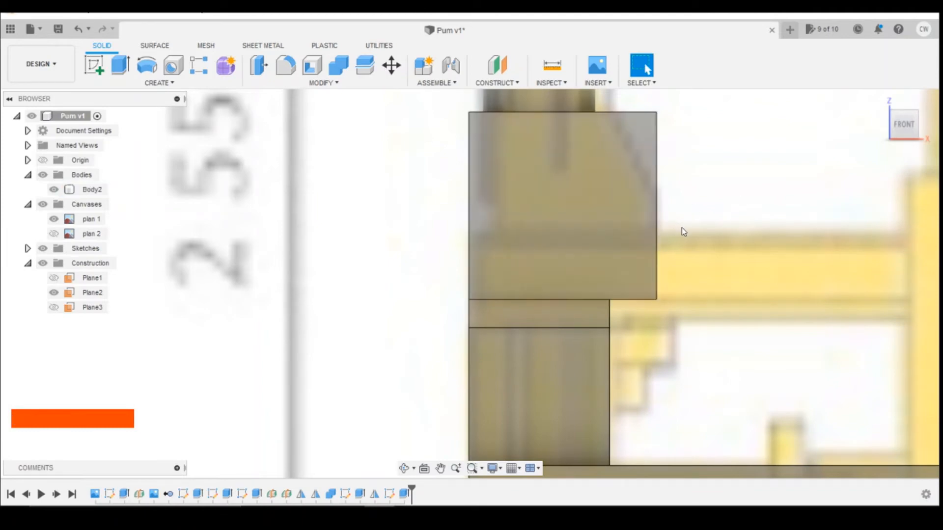
# Step: Compare the new plate on the post with the reference photo in Photos and return to its front view in Fusion 360
pyautogui.moveTo(905, 127)
pyautogui.mouseDown()
pyautogui.moveTo(891, 128)
pyautogui.moveTo(914, 126)
pyautogui.moveTo(904, 127)
pyautogui.mouseUp()
pyautogui.click(439, 513)
pyautogui.click(465, 460)
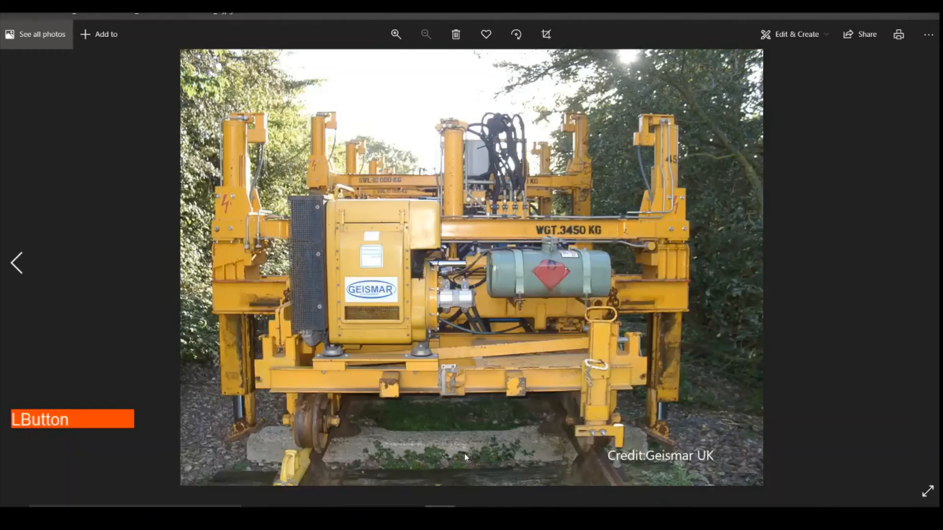
pyautogui.click(439, 513)
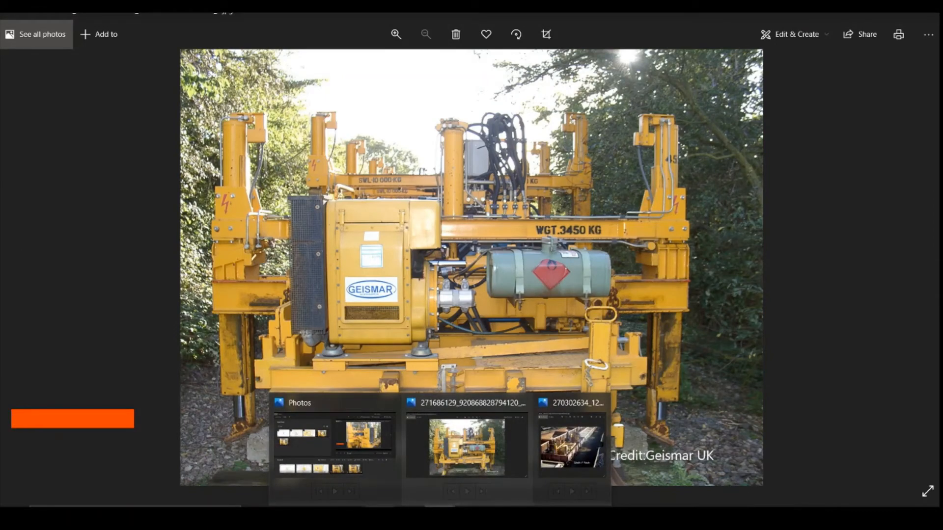
pyautogui.click(379, 513)
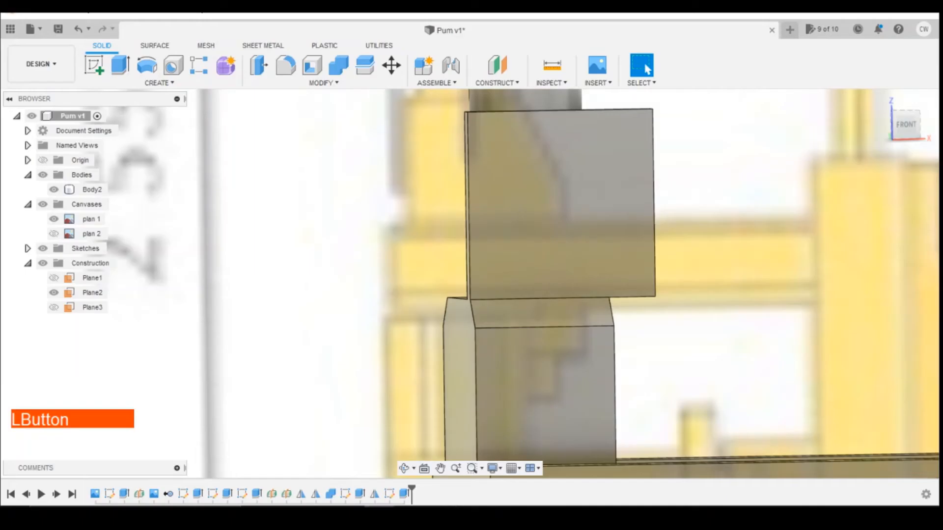
pyautogui.click(904, 124)
pyautogui.click(474, 148)
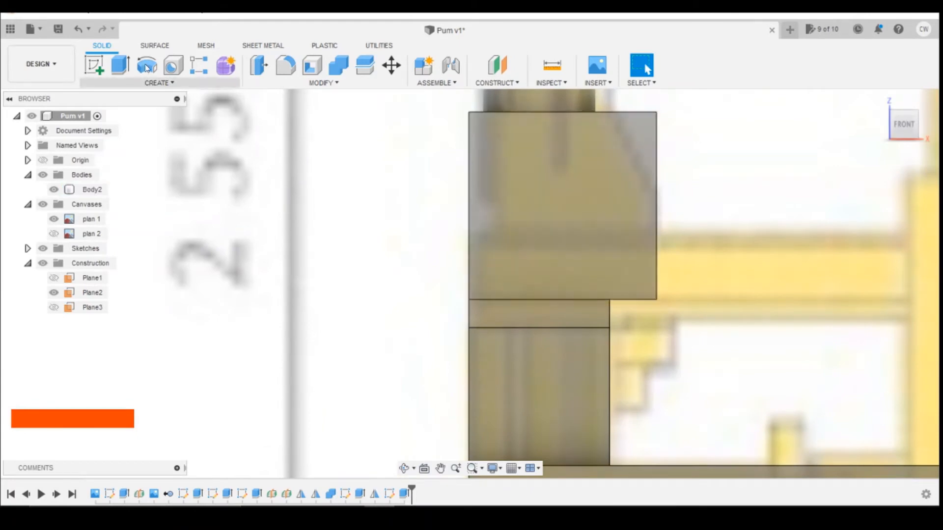
# Step: Undo the plate extrusion and its rectangle, and sketch a 0.2 mm high rectangle, about 2.12 mm wide, starting just inside the block's outer edge
pyautogui.click(79, 29)
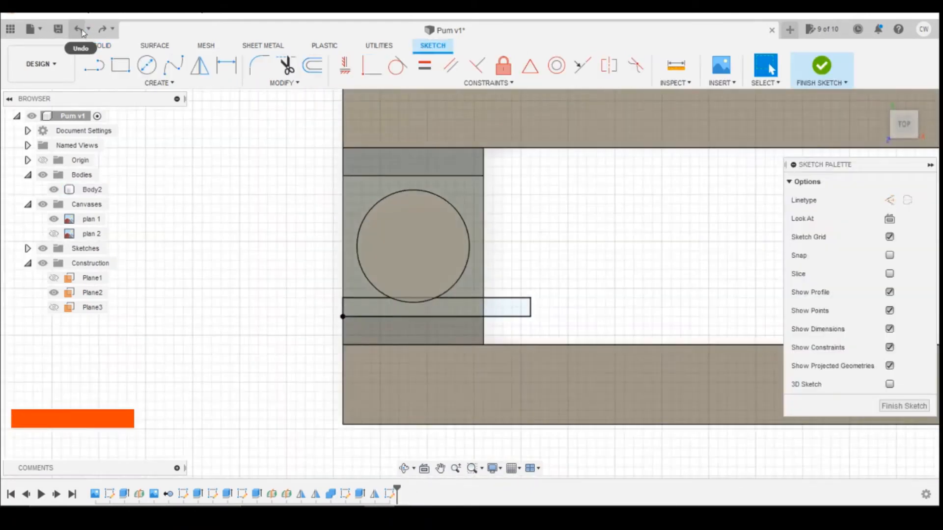
pyautogui.click(78, 29)
pyautogui.press('r')
pyautogui.scroll(5, 354, 305)
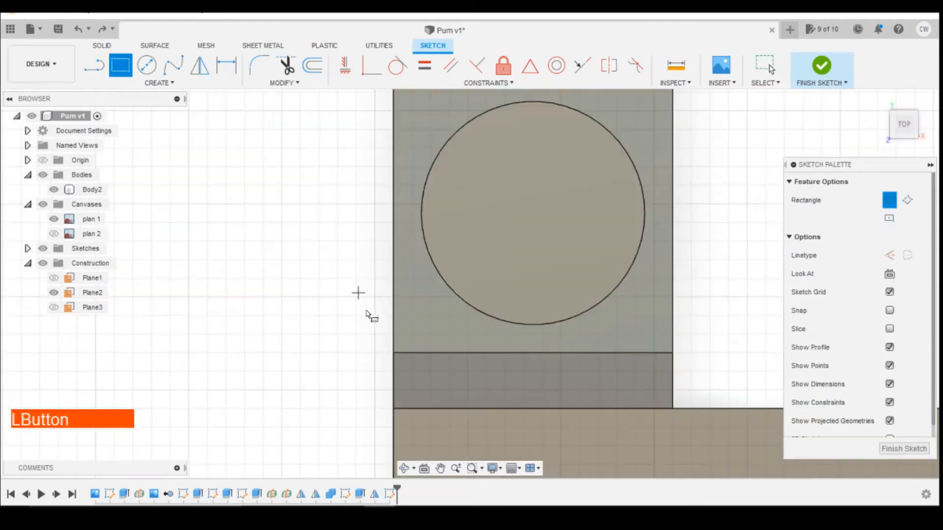
pyautogui.click(425, 367)
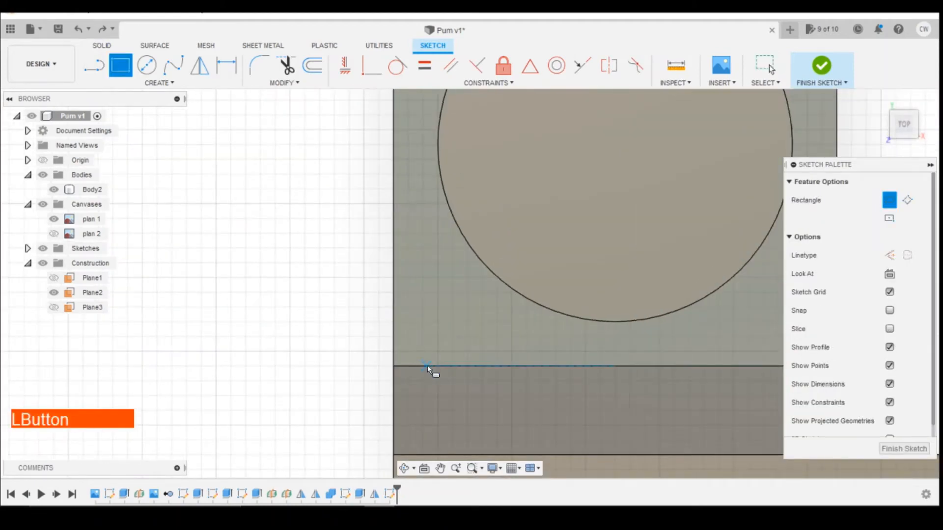
pyautogui.scroll(-5, 314, 289)
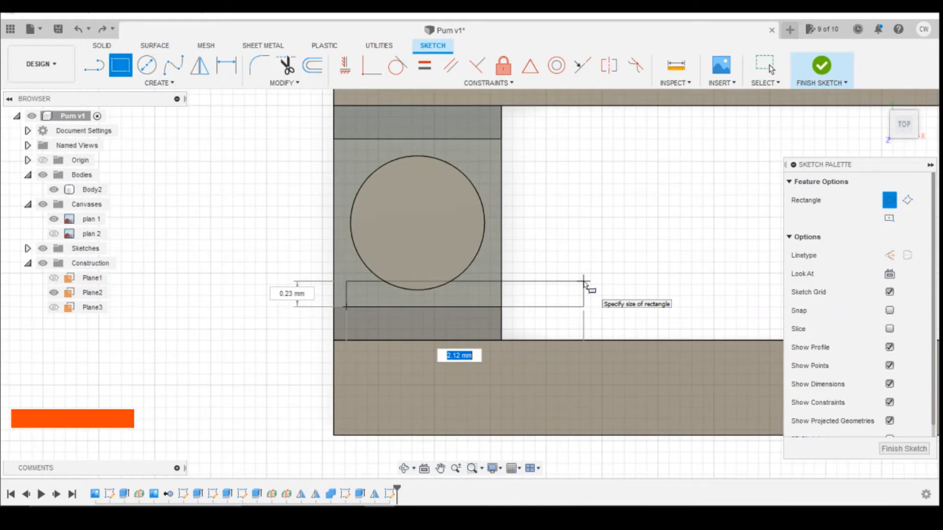
pyautogui.press('Tab')
pyautogui.write('0')
pyautogui.press('Return')
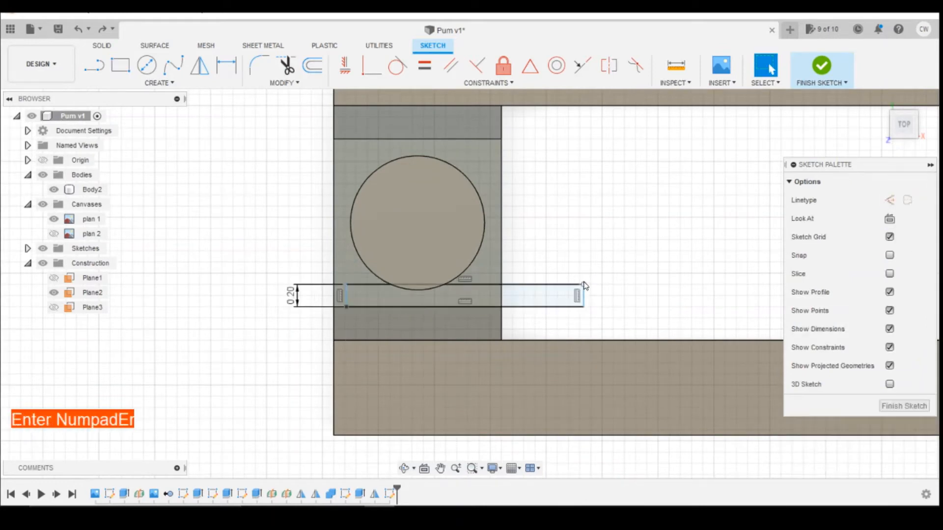
pyautogui.press('Tab')
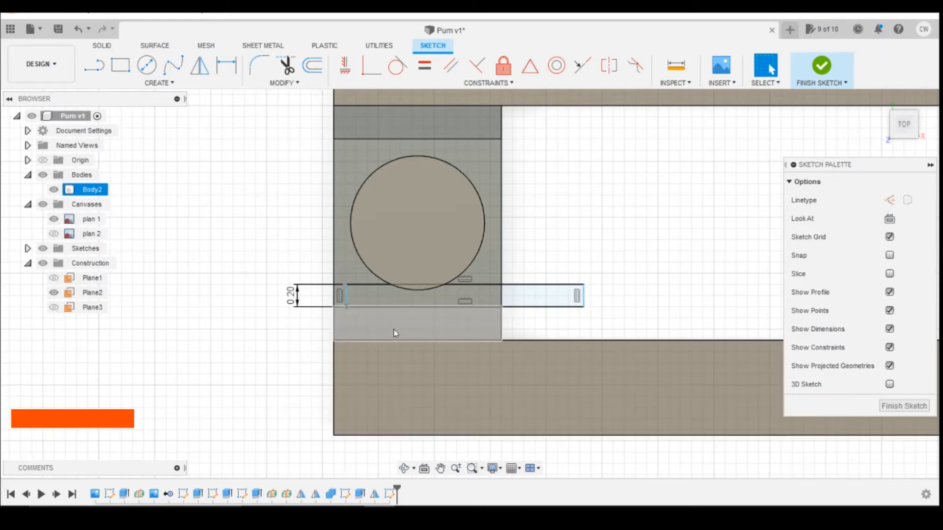
# Step: Dimension the rectangle's lower outer corner 0.1 mm from the block's outer edge
pyautogui.click(344, 302)
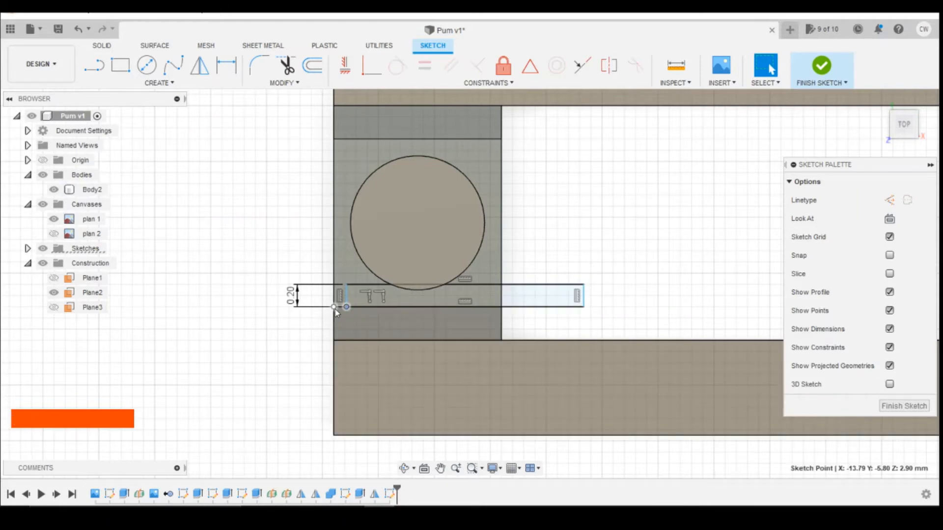
pyautogui.click(334, 309)
pyautogui.press('d')
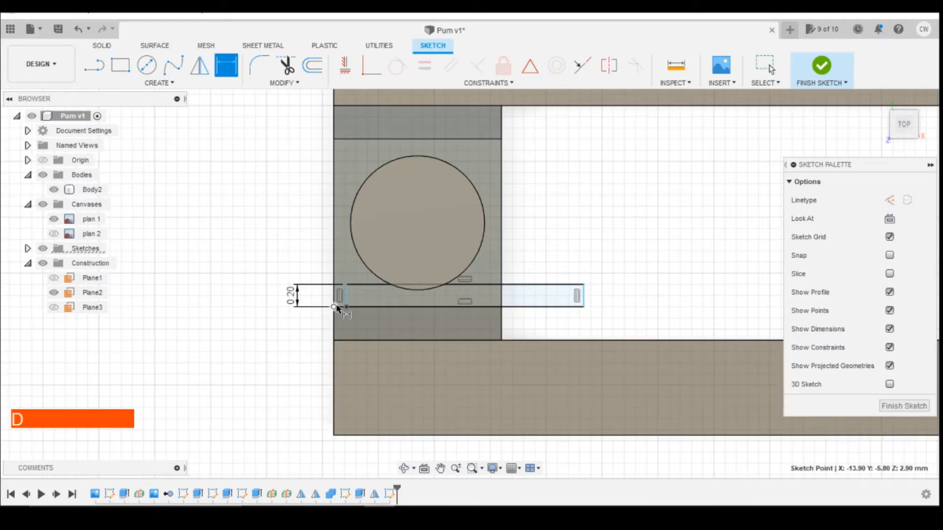
pyautogui.click(346, 307)
pyautogui.click(349, 322)
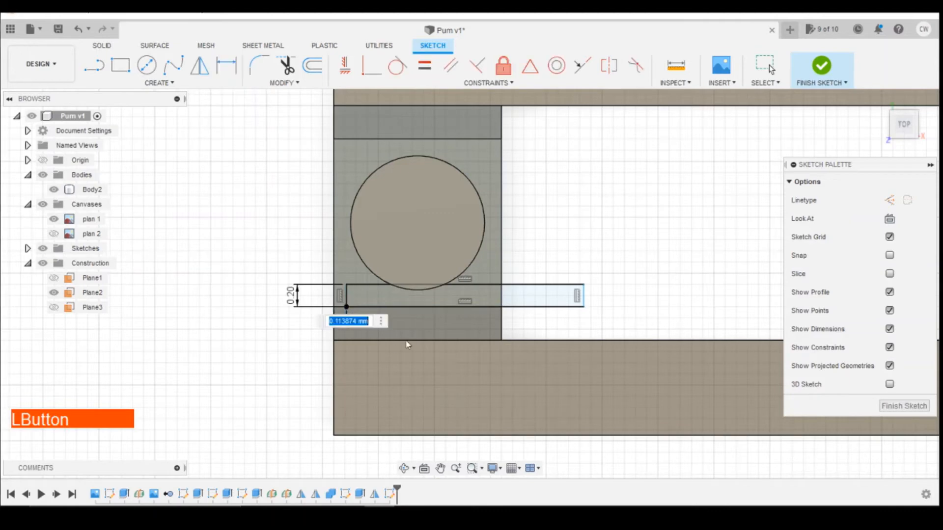
pyautogui.write('0.1')
pyautogui.press('Return')
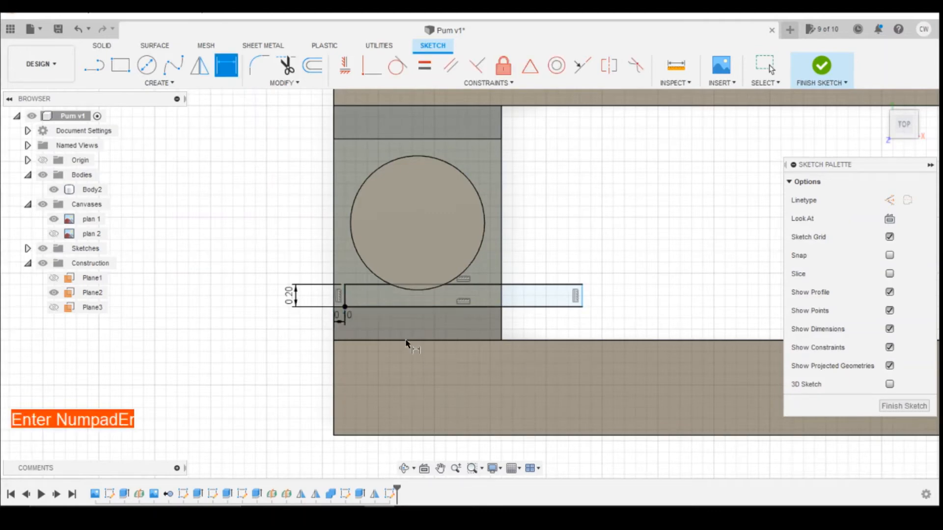
# Step: Dimension the rectangle's width to 1.9 mm
pyautogui.click(572, 308)
pyautogui.click(568, 322)
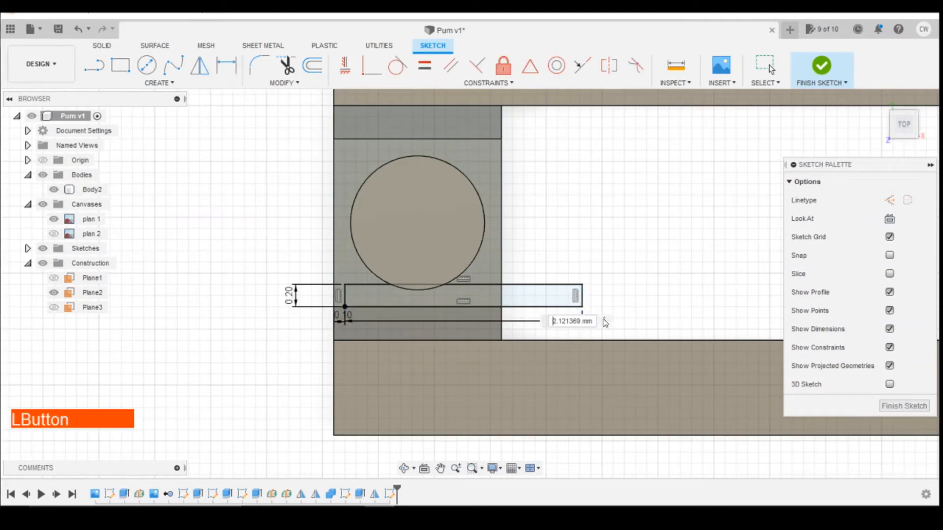
pyautogui.write('1.9')
pyautogui.press('Return')
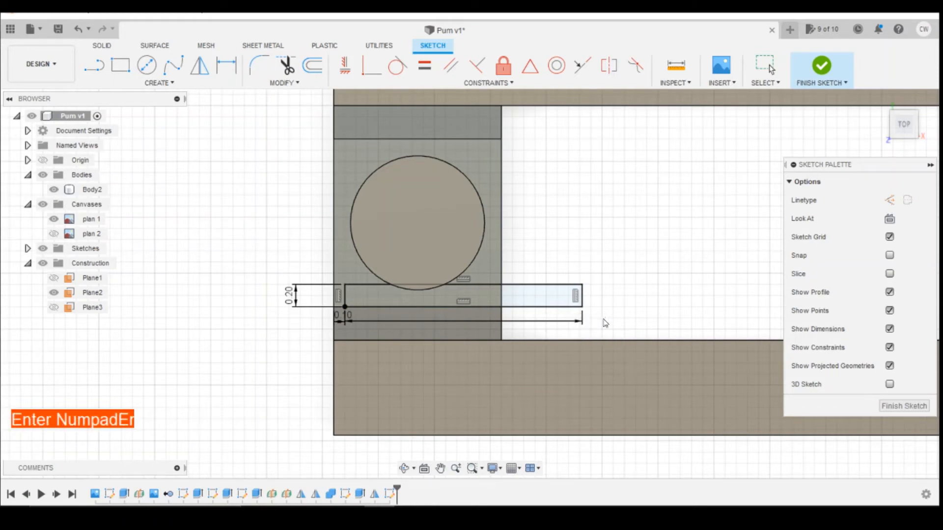
pyautogui.press('Escape')
# Step: Extrude the inset rectangle's three regions, including the sliver under the circle, 2 mm upward and join them to the body
pyautogui.scroll(3, 474, 275)
pyautogui.keyDown('shift'); pyautogui.click(558, 316); pyautogui.keyUp('shift')
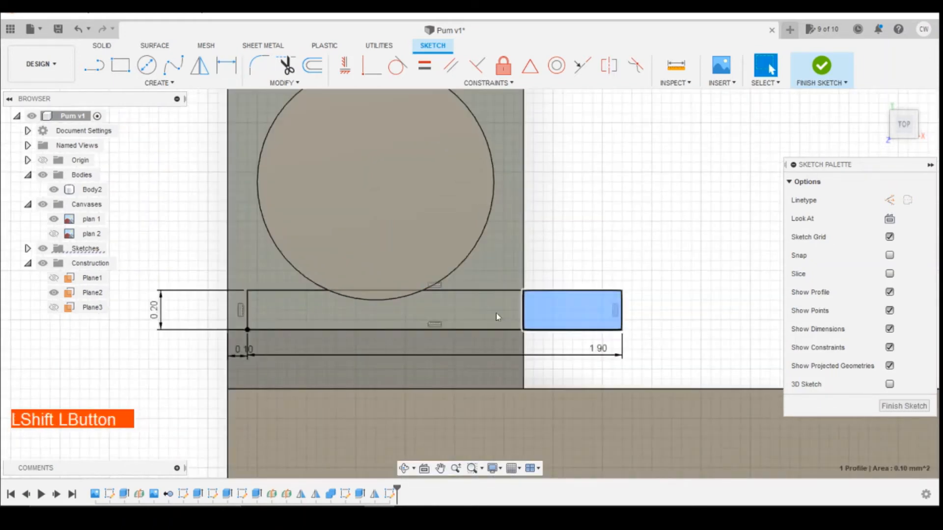
pyautogui.keyDown('shift'); pyautogui.click(390, 311); pyautogui.keyUp('shift')
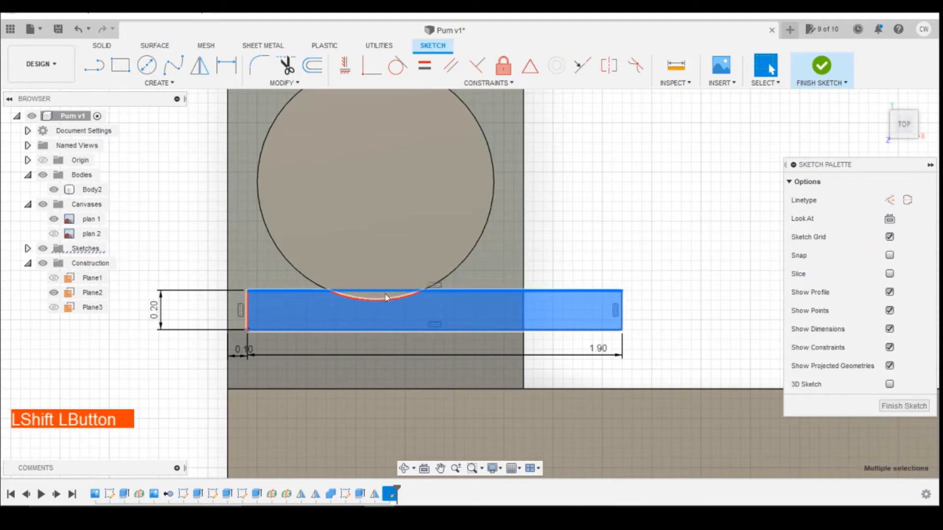
pyautogui.keyDown('shift'); pyautogui.click(382, 300); pyautogui.keyUp('shift')
pyautogui.click(375, 296)
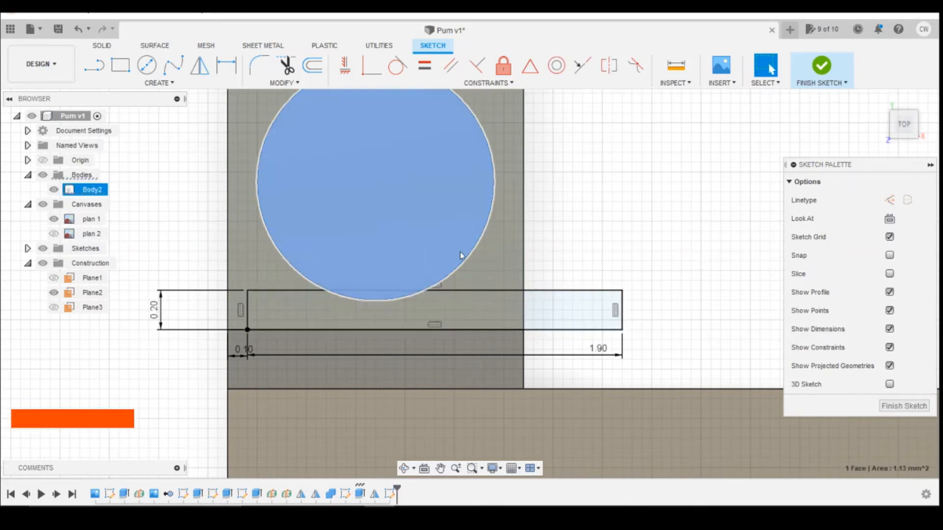
pyautogui.click(386, 310)
pyautogui.keyDown('shift'); pyautogui.click(380, 314); pyautogui.keyUp('shift')
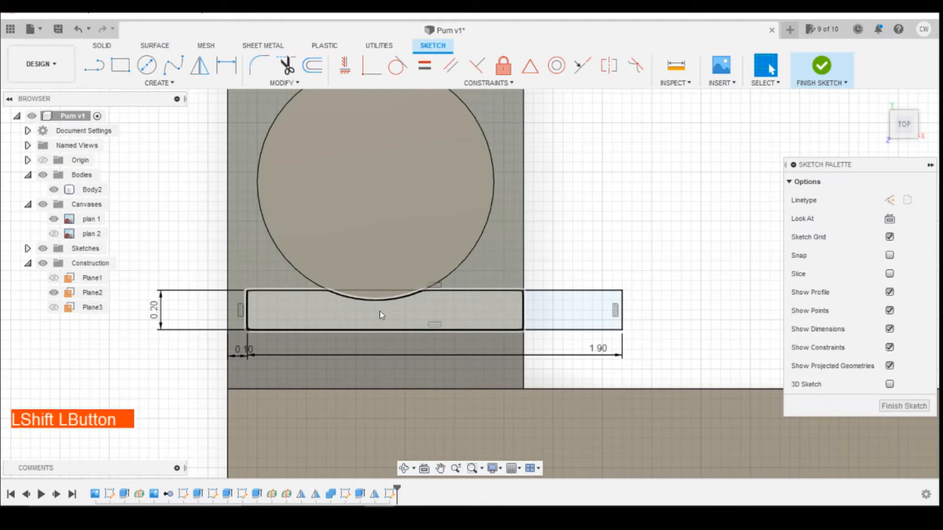
pyautogui.keyDown('shift'); pyautogui.click(383, 294); pyautogui.keyUp('shift')
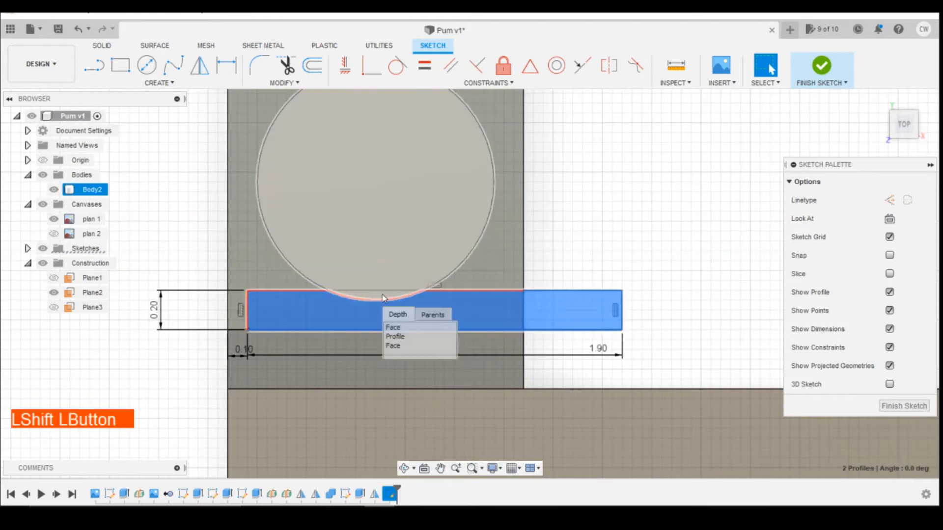
pyautogui.keyDown('shift'); pyautogui.click(402, 335); pyautogui.keyUp('shift')
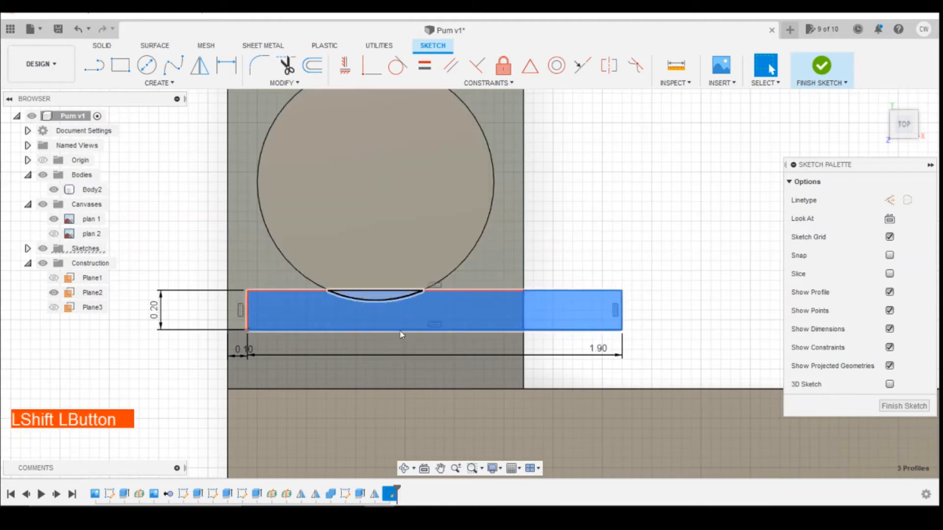
pyautogui.rightClick(541, 308)
pyautogui.click(517, 358)
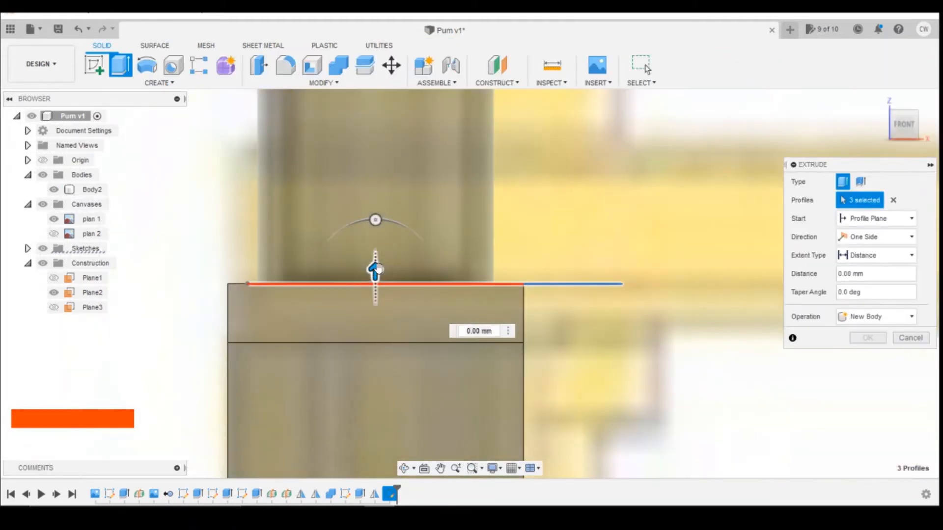
pyautogui.moveTo(378, 268); pyautogui.dragTo(385, 141)
pyautogui.scroll(-2, 443, 395)
pyautogui.scroll(-3, 436, 252)
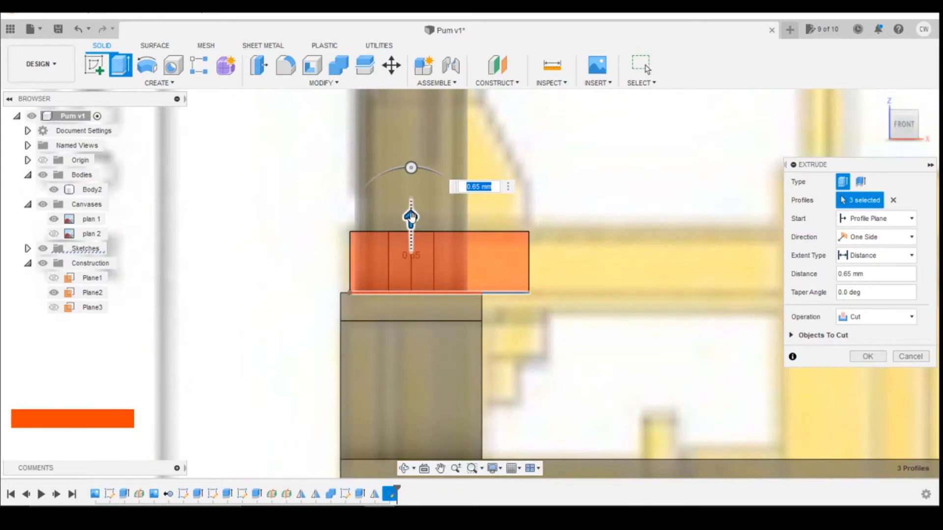
pyautogui.moveTo(411, 216); pyautogui.dragTo(410, 95)
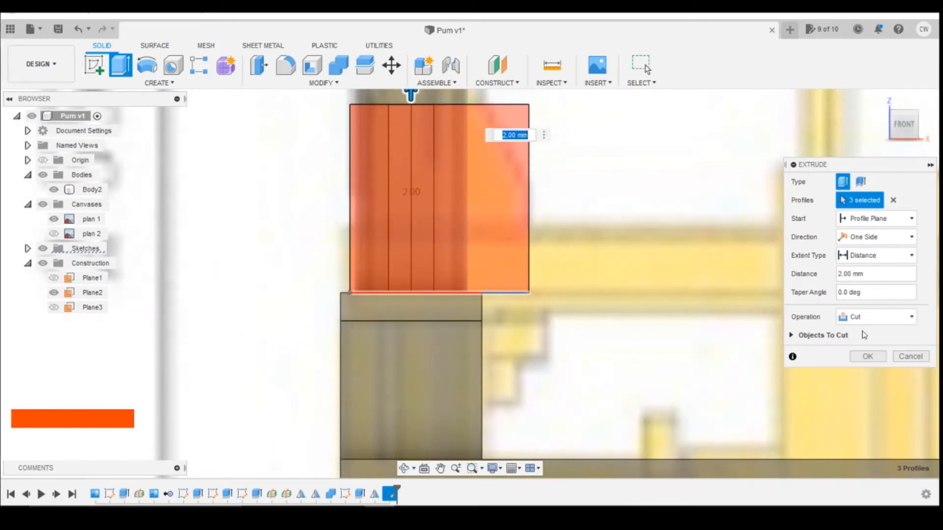
pyautogui.click(874, 317)
pyautogui.click(857, 330)
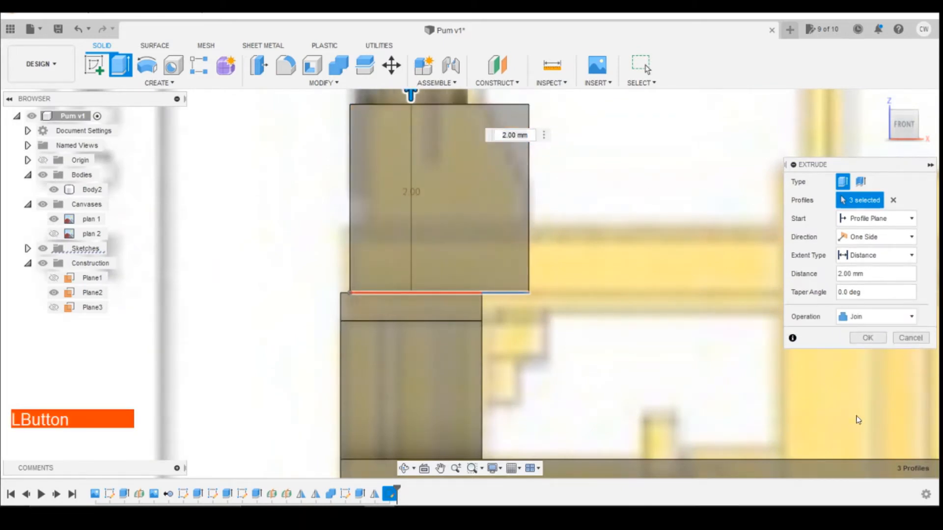
pyautogui.click(882, 343)
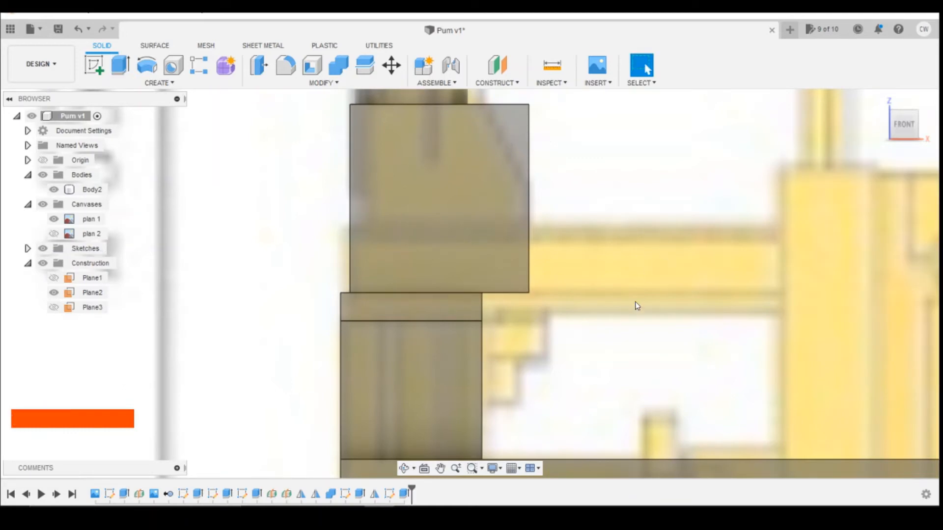
# Step: Sketch a diagonal line about 1.1 mm long across the upper inner corner of the plate's front face, checking the reference photo in Photos
pyautogui.click(91, 72)
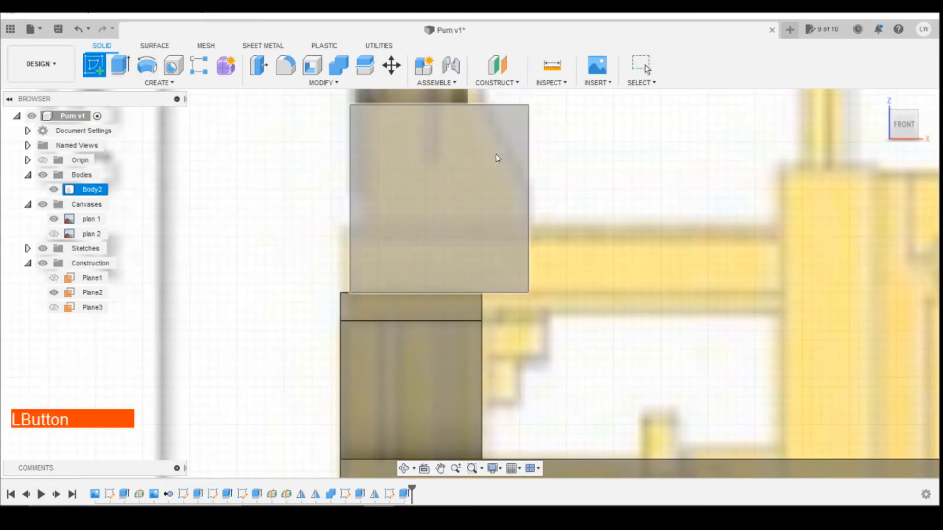
pyautogui.click(497, 158)
pyautogui.click(94, 64)
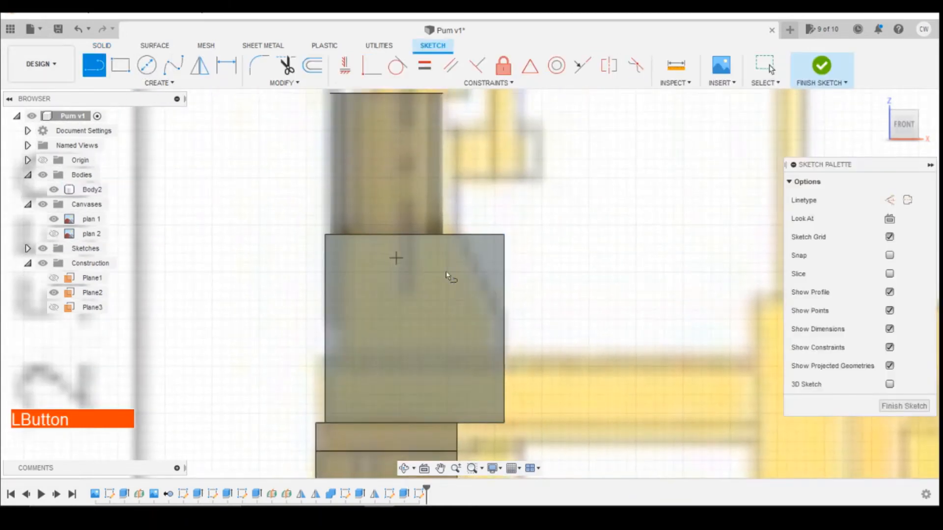
pyautogui.click(467, 447)
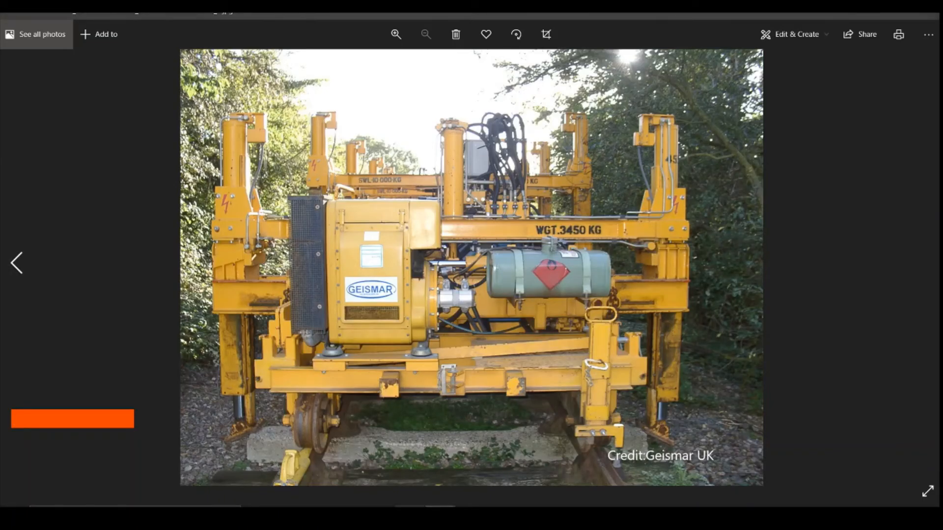
pyautogui.click(372, 403)
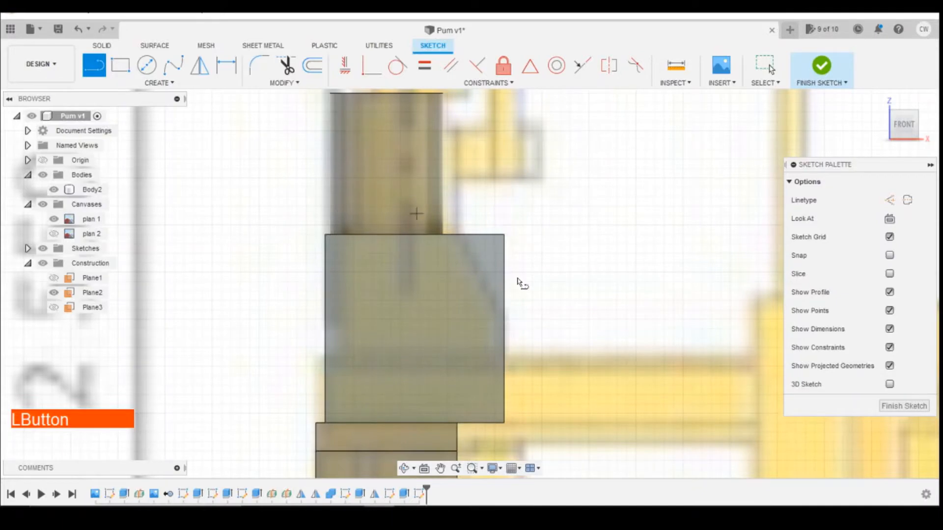
pyautogui.click(452, 236)
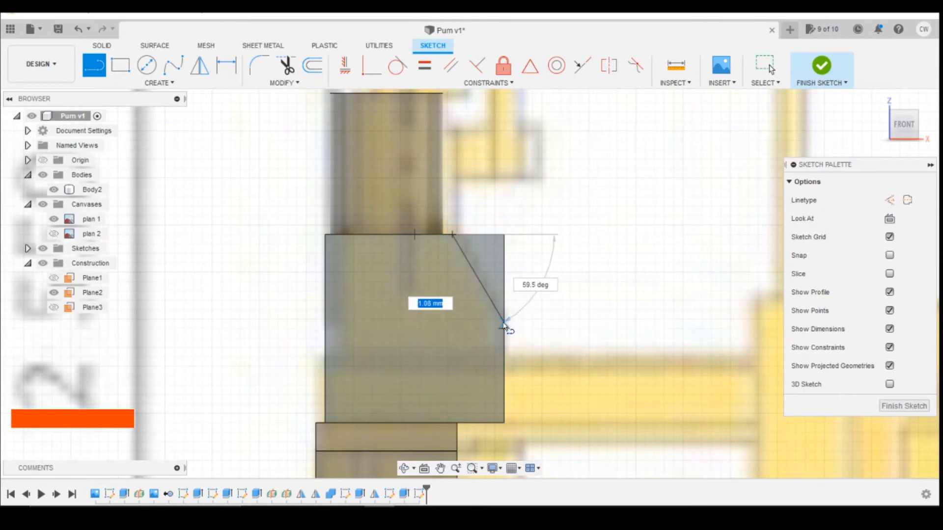
pyautogui.click(504, 325)
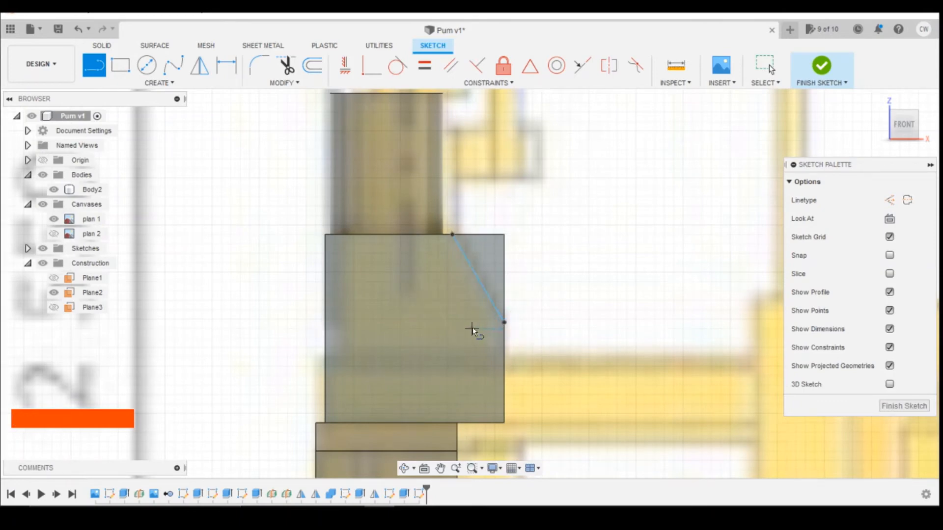
# Step: Dimension the diagonal's ends 0.55 mm across and 0.9 mm down from the plate's upper inner corner
pyautogui.press('d')
pyautogui.click(452, 234)
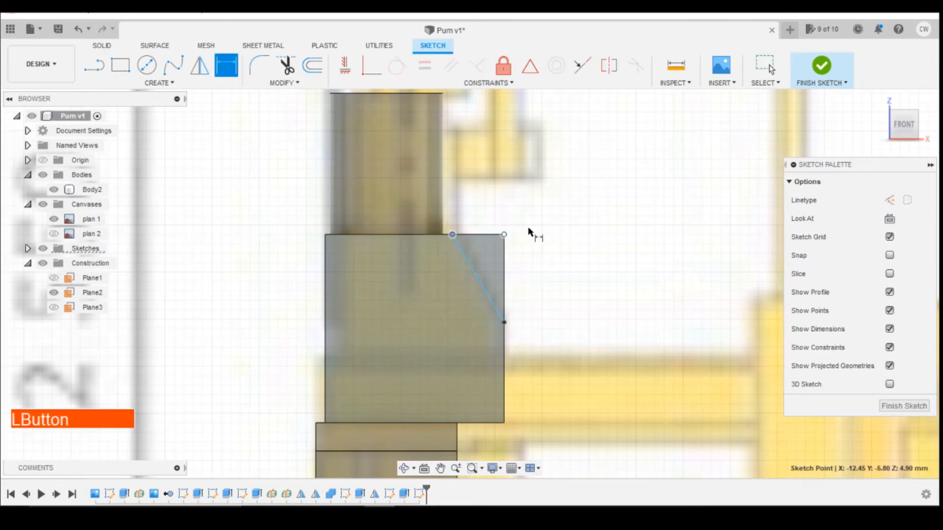
pyautogui.click(504, 235)
pyautogui.click(536, 216)
pyautogui.write('0.55')
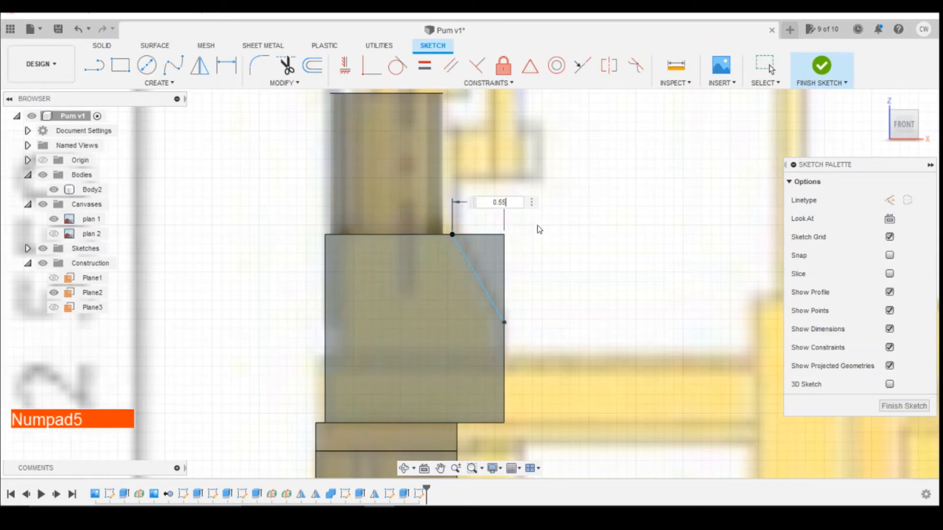
pyautogui.press('Return')
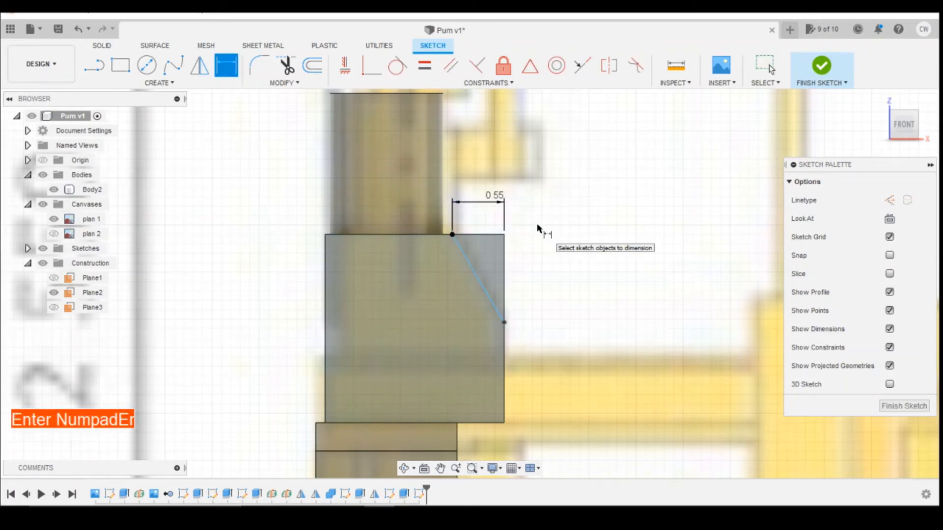
pyautogui.click(495, 315)
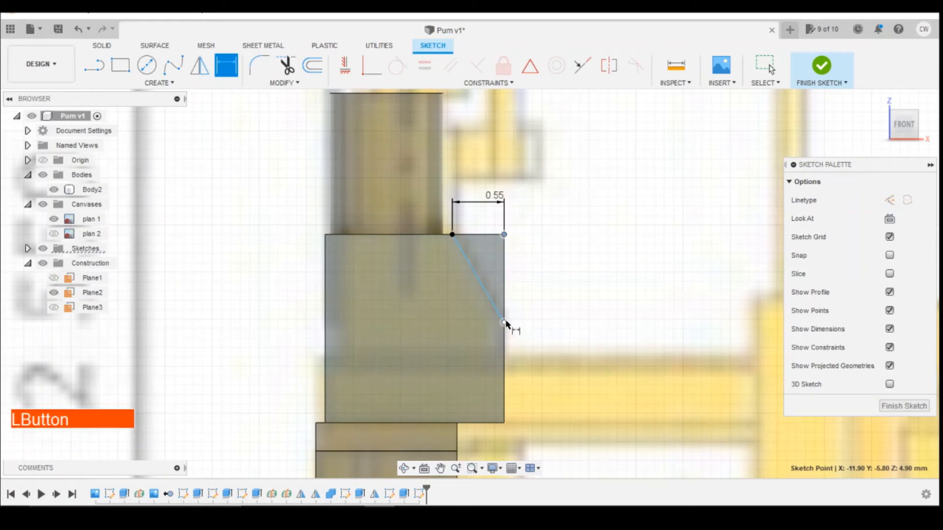
pyautogui.click(505, 322)
pyautogui.click(536, 310)
pyautogui.write('.9')
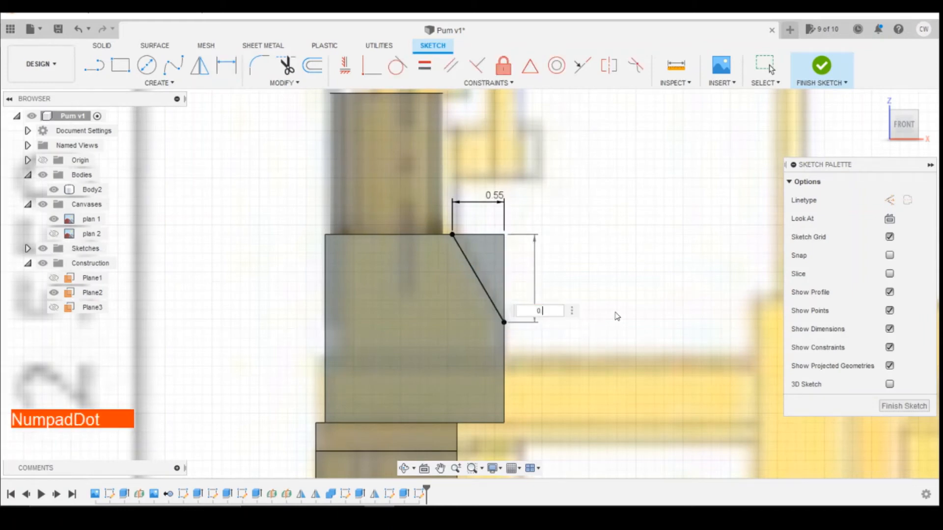
pyautogui.press('Return')
pyautogui.press('Escape')
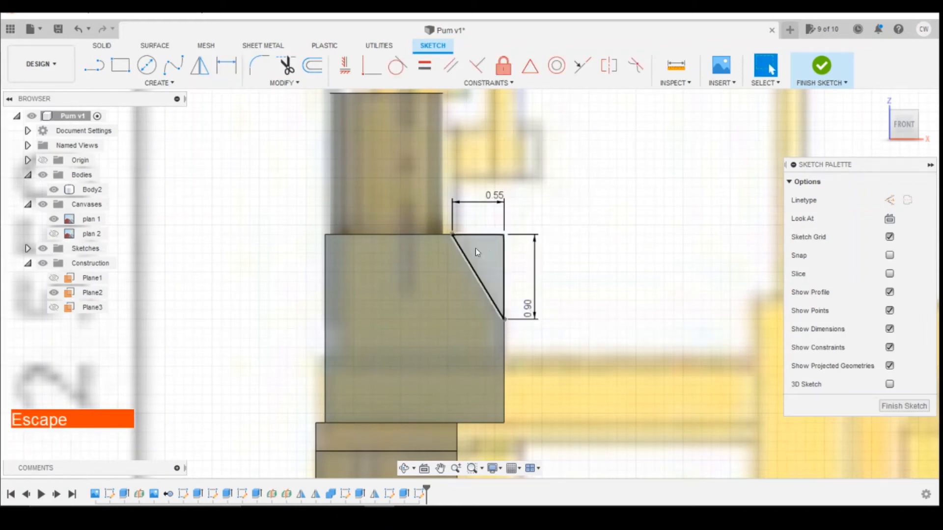
# Step: Cut the triangular corner profile 0.2 mm deep through the plate to form its sloped corner
pyautogui.rightClick(489, 252)
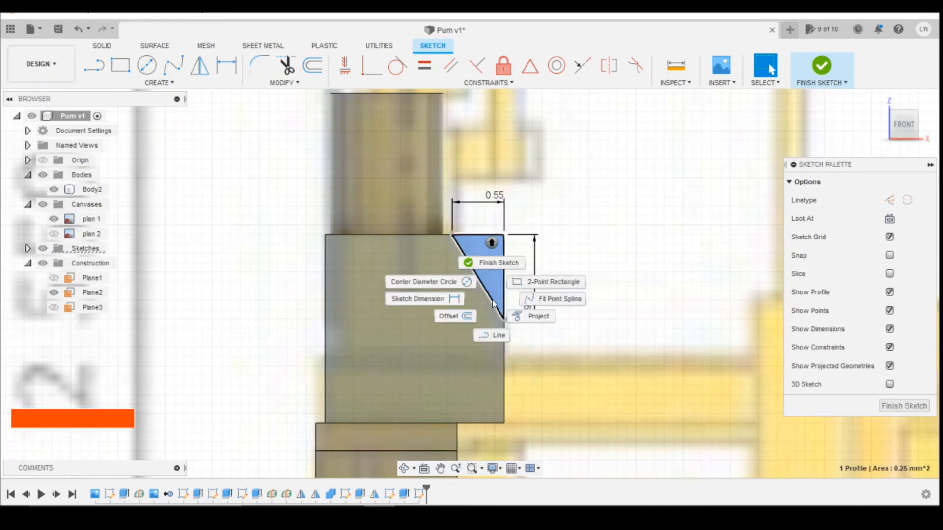
pyautogui.click(493, 253)
pyautogui.rightClick(492, 252)
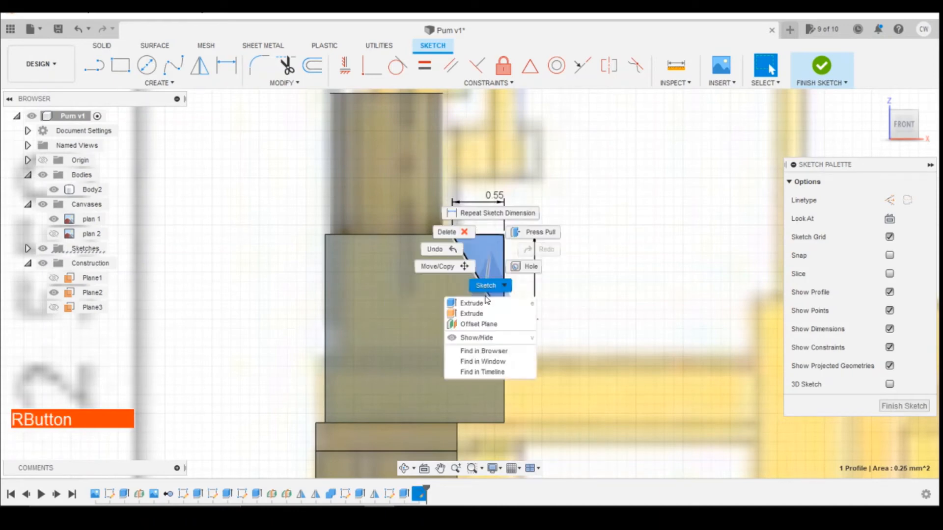
pyautogui.click(473, 302)
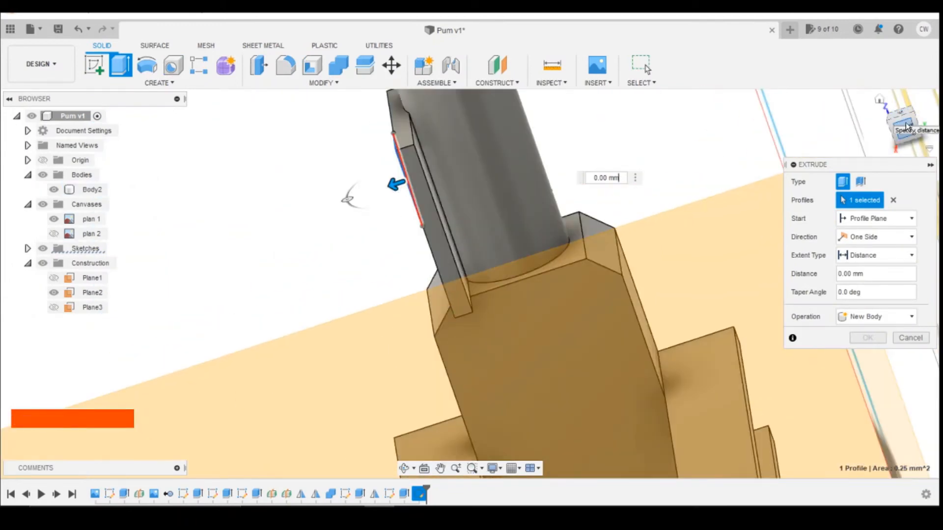
pyautogui.moveTo(903, 125); pyautogui.dragTo(892, 130)
pyautogui.moveTo(379, 184); pyautogui.dragTo(418, 172)
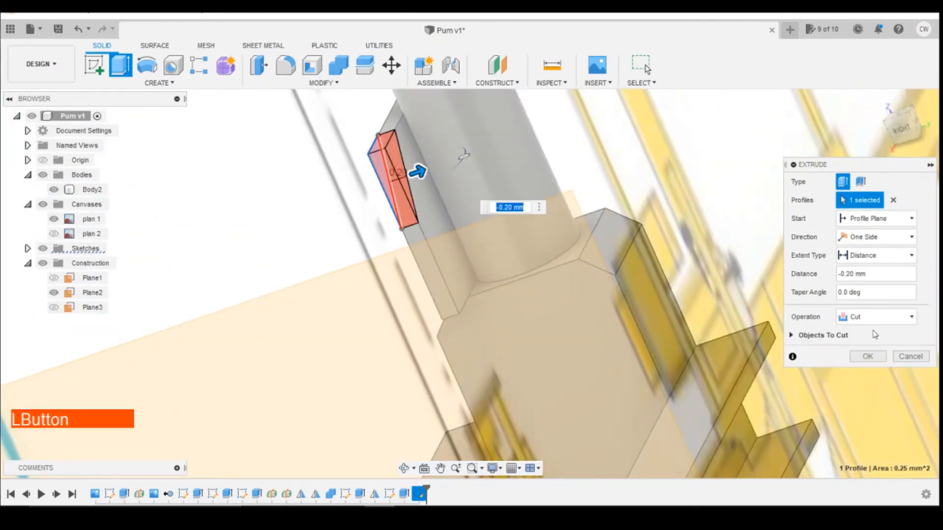
pyautogui.click(868, 357)
# Step: Mirror the plate's extrusion and its corner cut across Plane2 onto the opposite jack post
pyautogui.keyDown('shift'); pyautogui.moveTo(469, 282); pyautogui.dragTo(511, 295, button='middle'); pyautogui.keyUp('shift')
pyautogui.moveTo(835, 101); pyautogui.dragTo(915, 125)
pyautogui.click(162, 82)
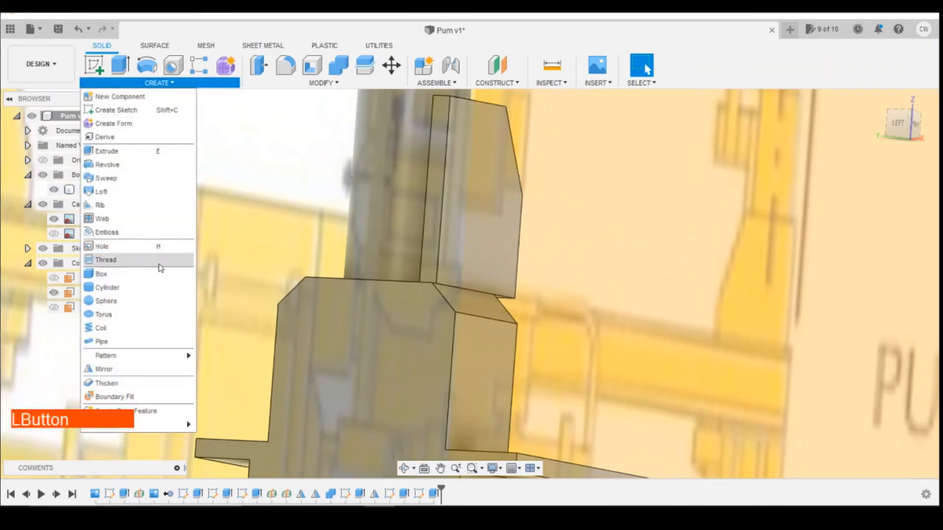
pyautogui.click(139, 369)
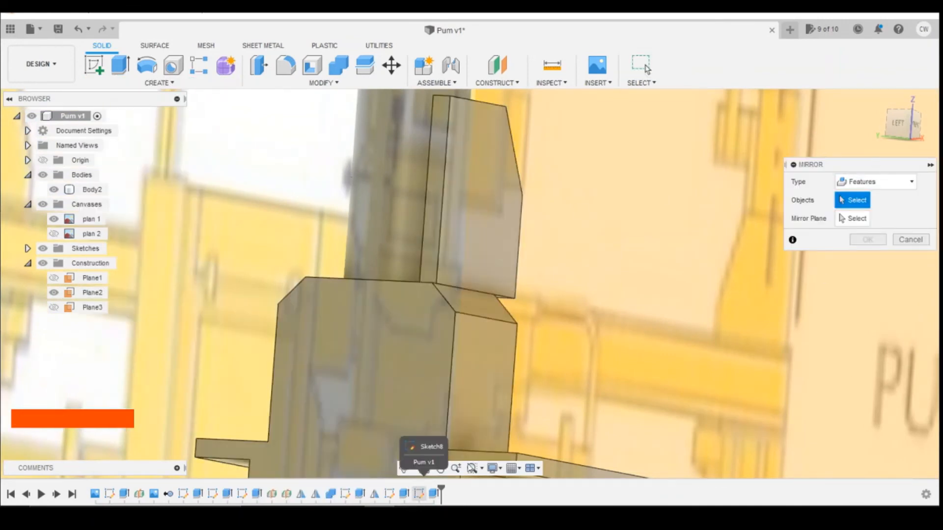
pyautogui.keyDown('shift'); pyautogui.click(404, 496); pyautogui.keyUp('shift')
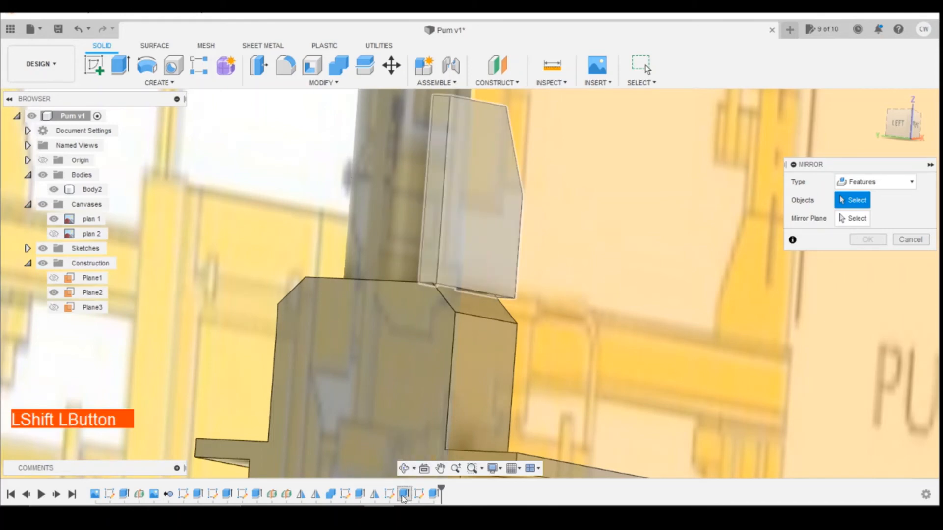
pyautogui.keyDown('shift'); pyautogui.click(434, 495); pyautogui.keyUp('shift')
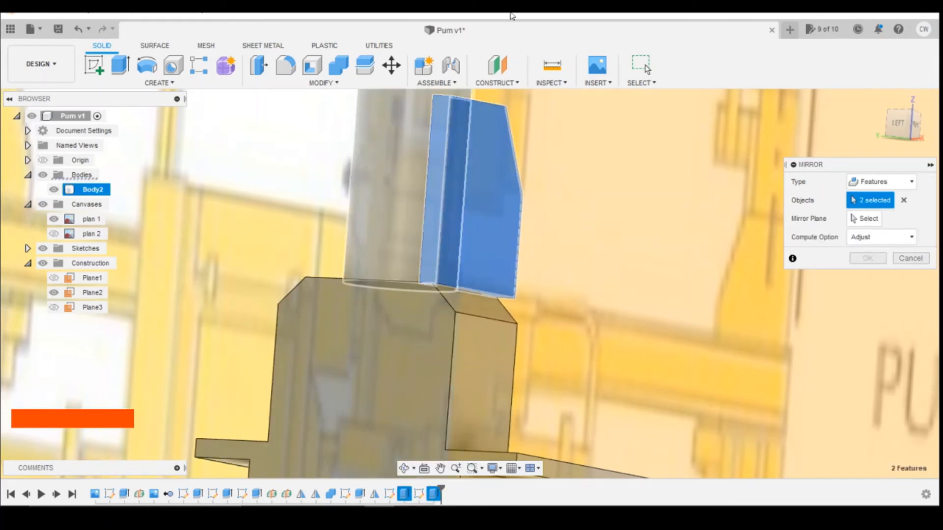
pyautogui.scroll(-5, 424, 269)
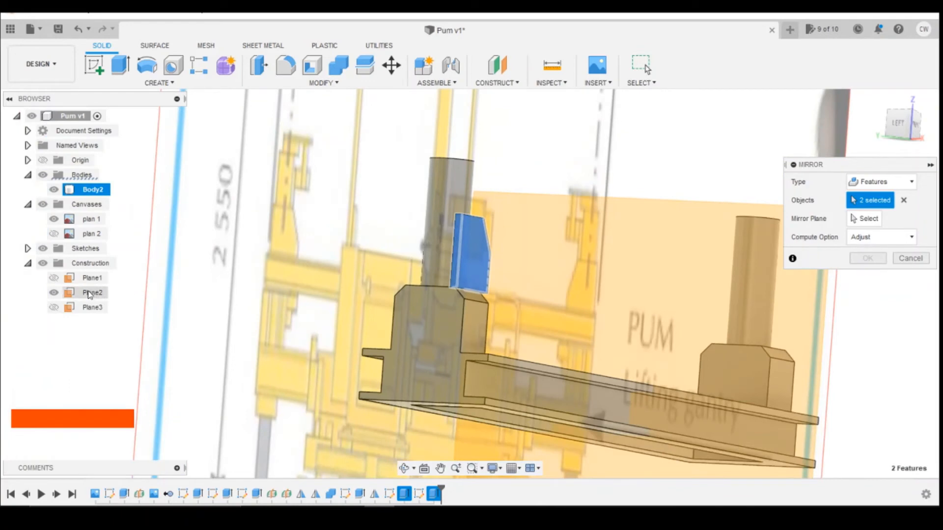
pyautogui.click(865, 218)
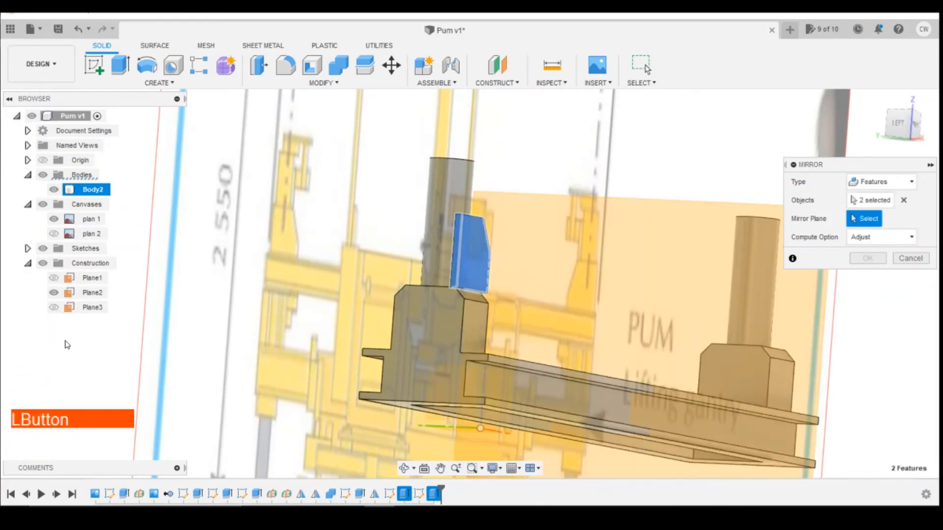
pyautogui.click(92, 293)
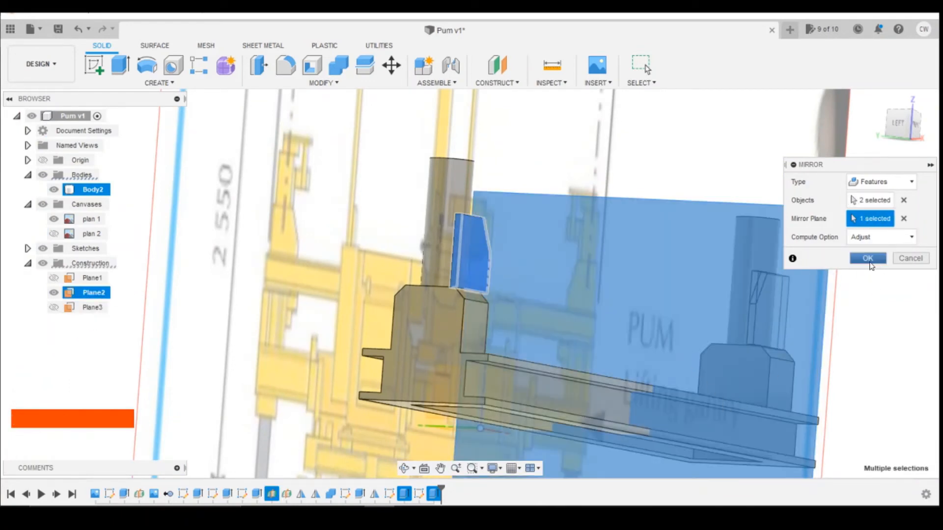
pyautogui.click(868, 259)
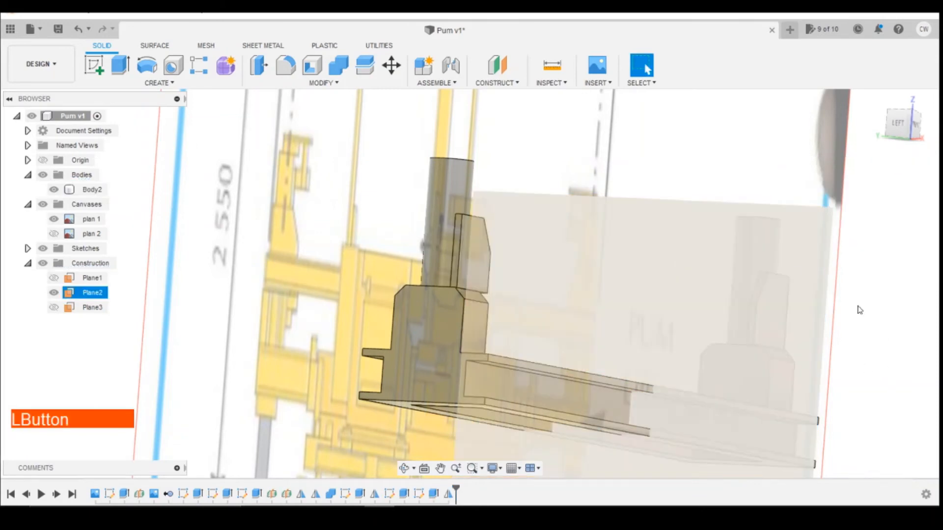
# Step: Mirror the plate extrusion, the corner cut and their mirrored copy across Plane3 to the other side of both posts
pyautogui.click(160, 82)
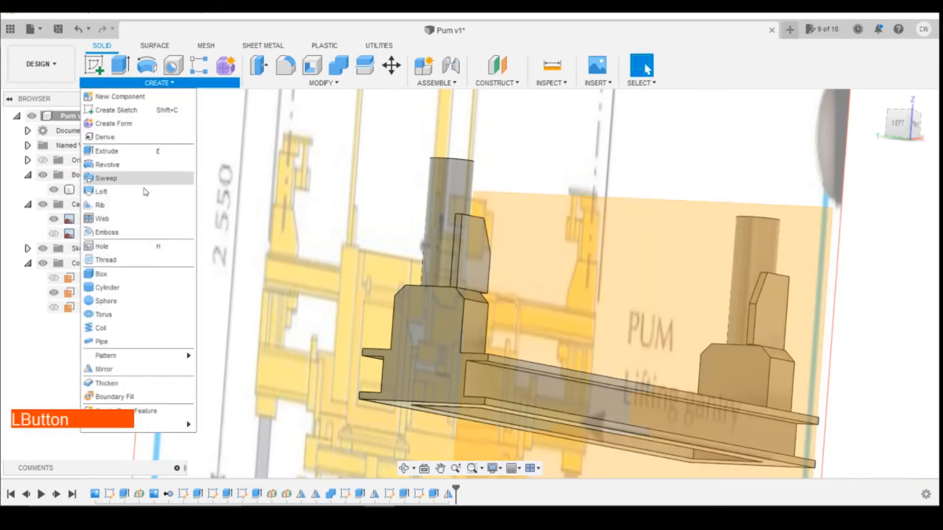
pyautogui.click(104, 369)
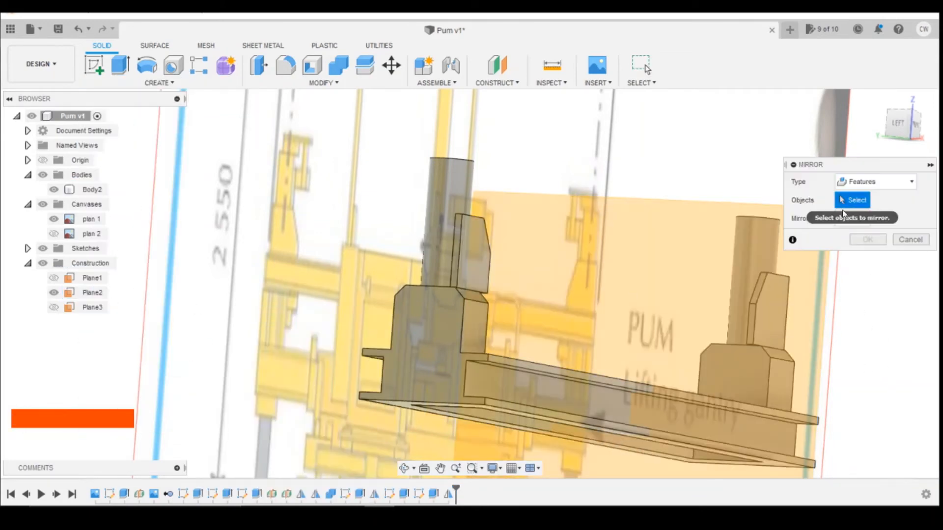
pyautogui.keyDown('shift'); pyautogui.click(404, 495); pyautogui.keyUp('shift')
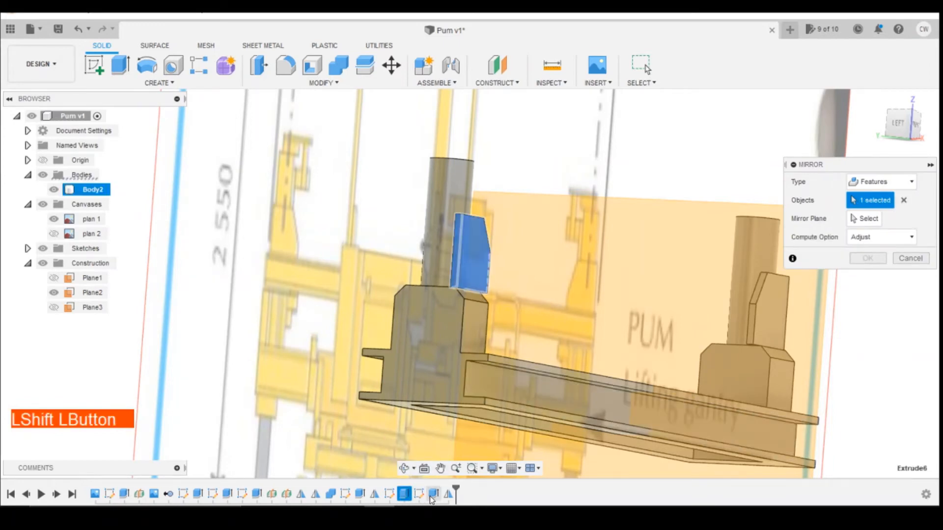
pyautogui.keyDown('shift'); pyautogui.click(450, 495); pyautogui.keyUp('shift')
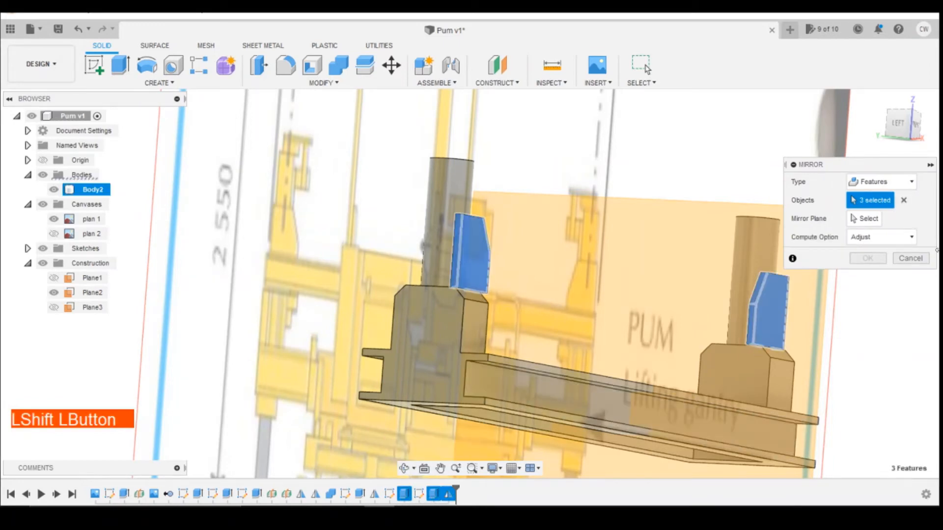
pyautogui.click(865, 220)
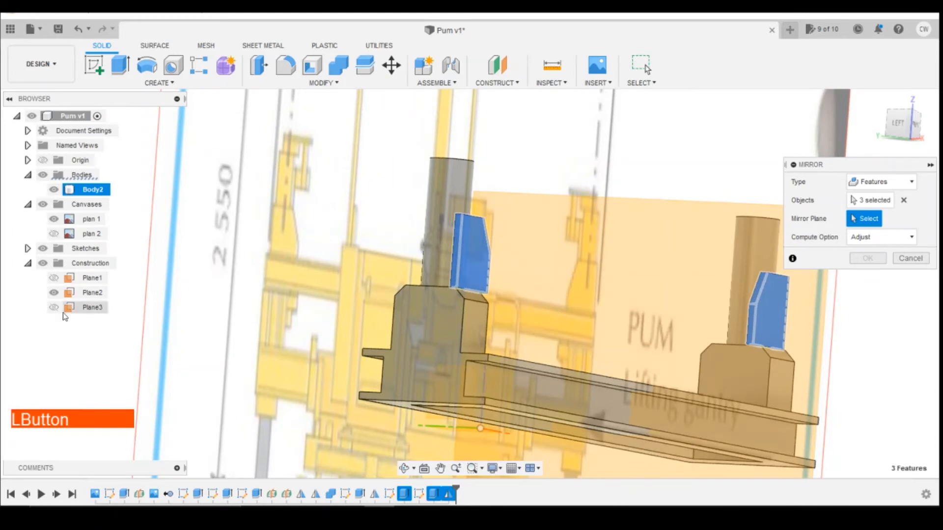
pyautogui.click(89, 309)
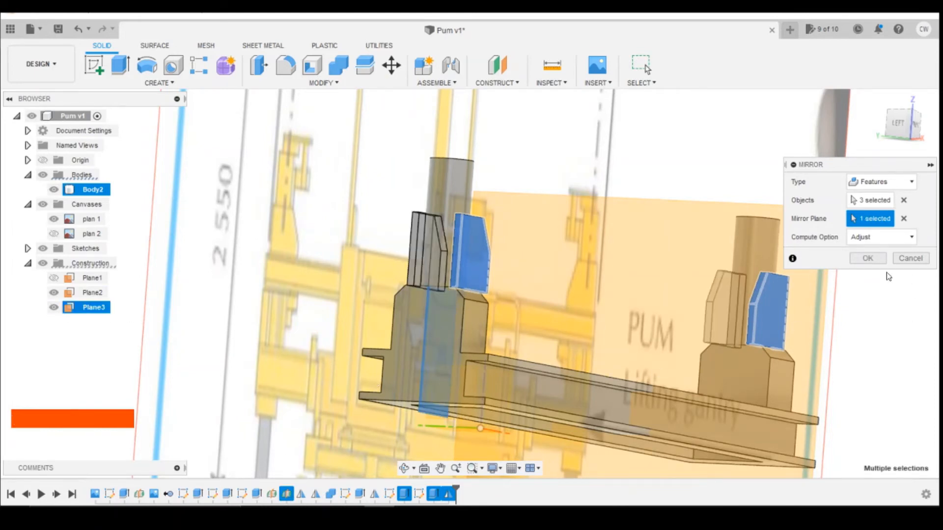
pyautogui.click(868, 258)
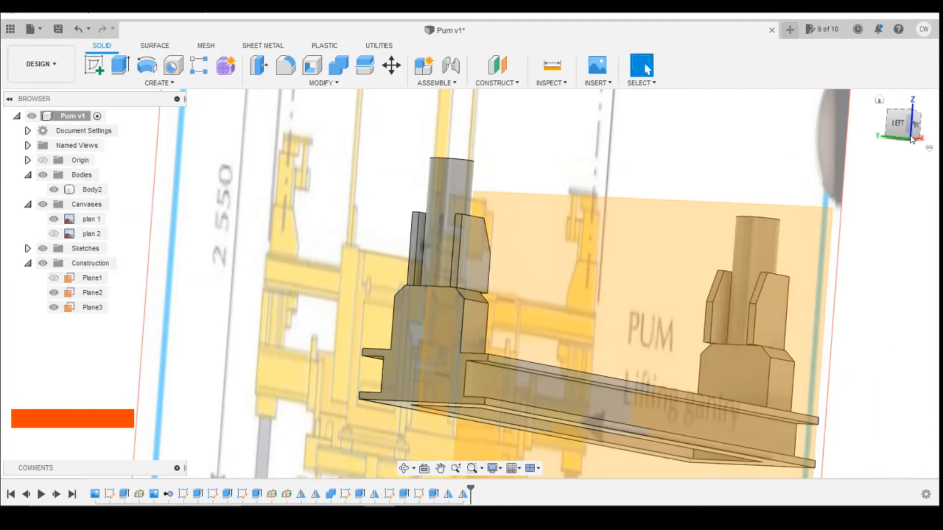
# Step: Start a sketch on the top face of the jack post's base block, checking the reference photos in Photos
pyautogui.click(917, 127)
pyautogui.moveTo(917, 127); pyautogui.dragTo(903, 140)
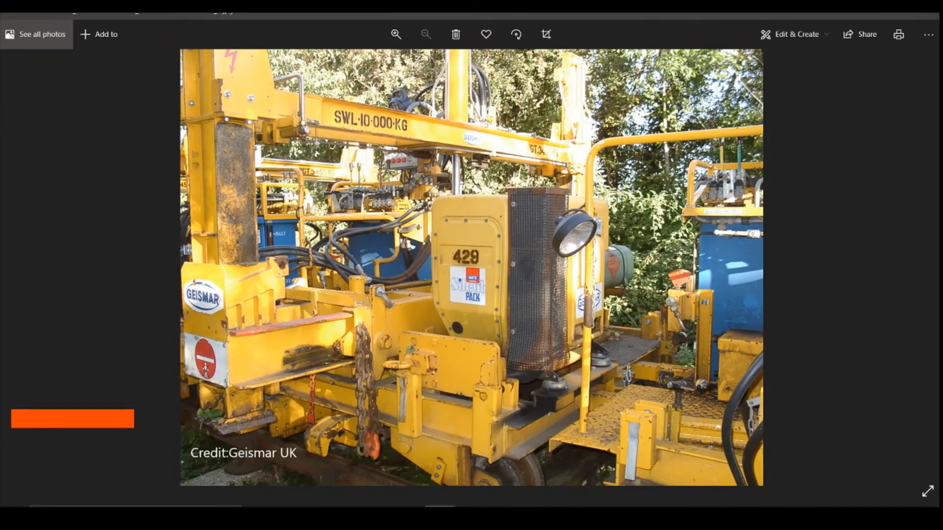
pyautogui.click(926, 264)
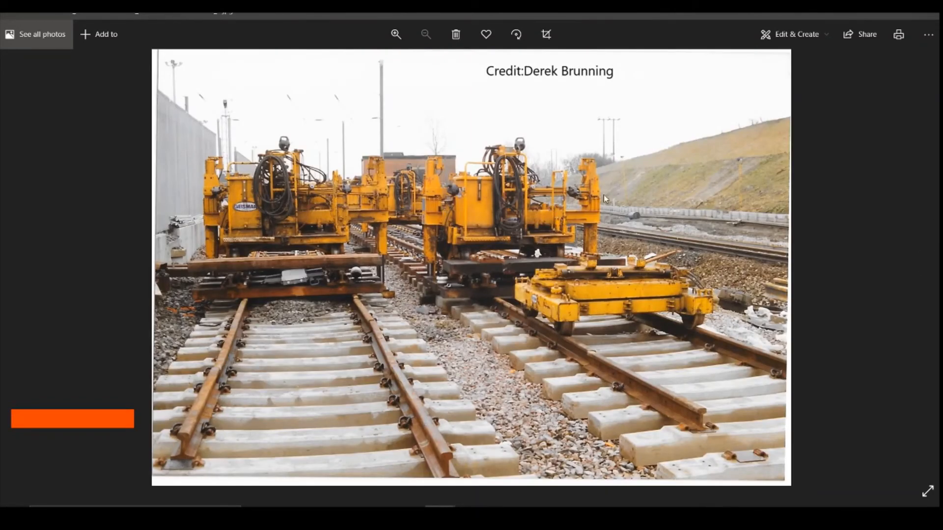
pyautogui.click(48, 272)
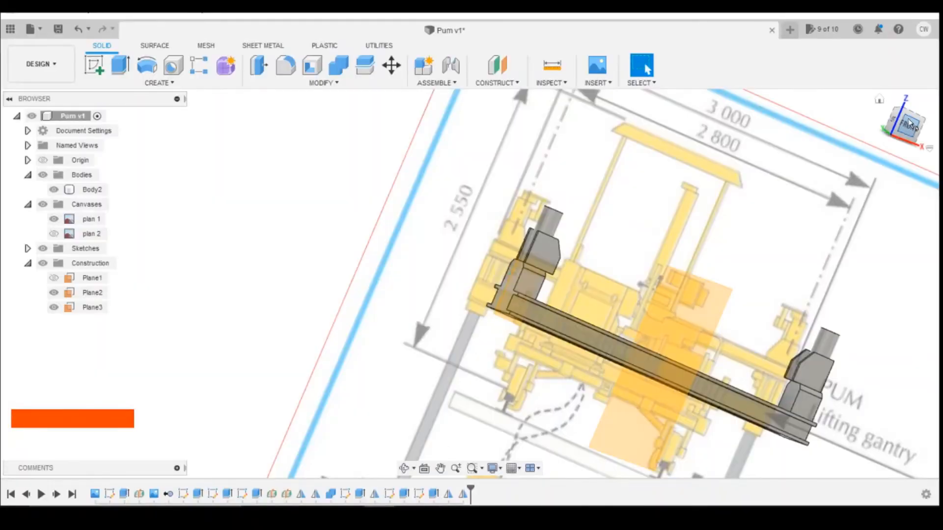
pyautogui.moveTo(908, 127); pyautogui.dragTo(929, 137)
pyautogui.scroll(5, 545, 257)
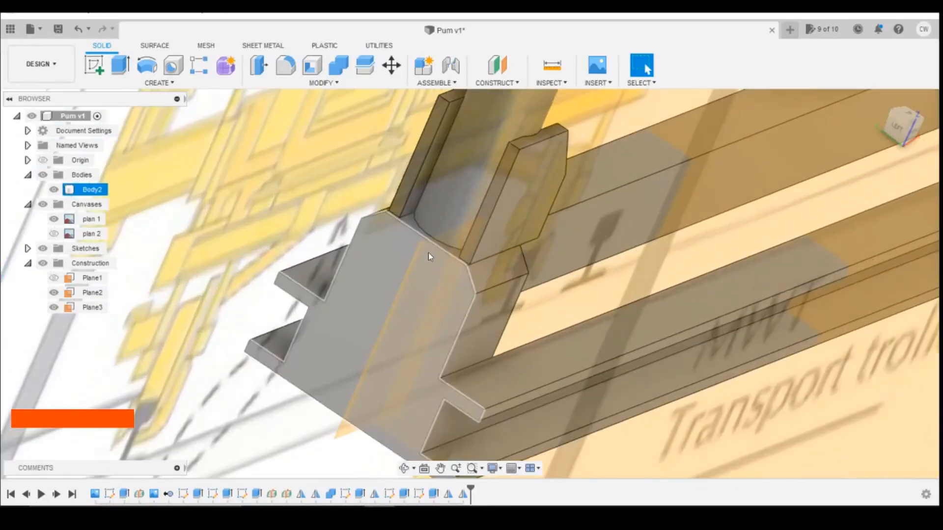
pyautogui.click(94, 65)
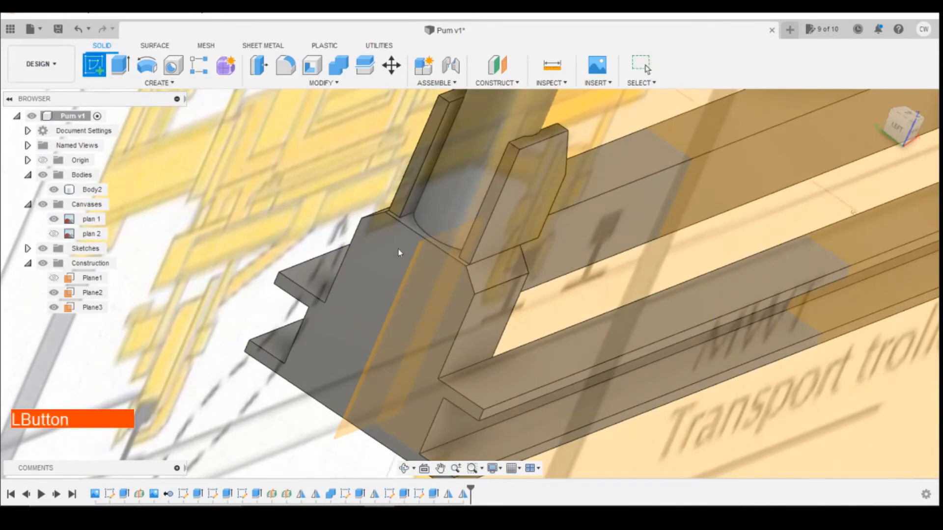
pyautogui.click(458, 255)
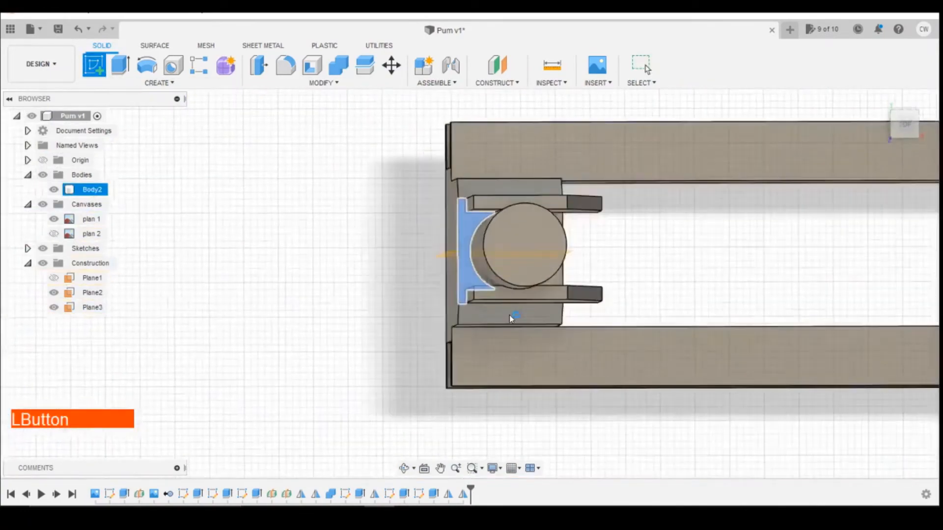
pyautogui.click(440, 507)
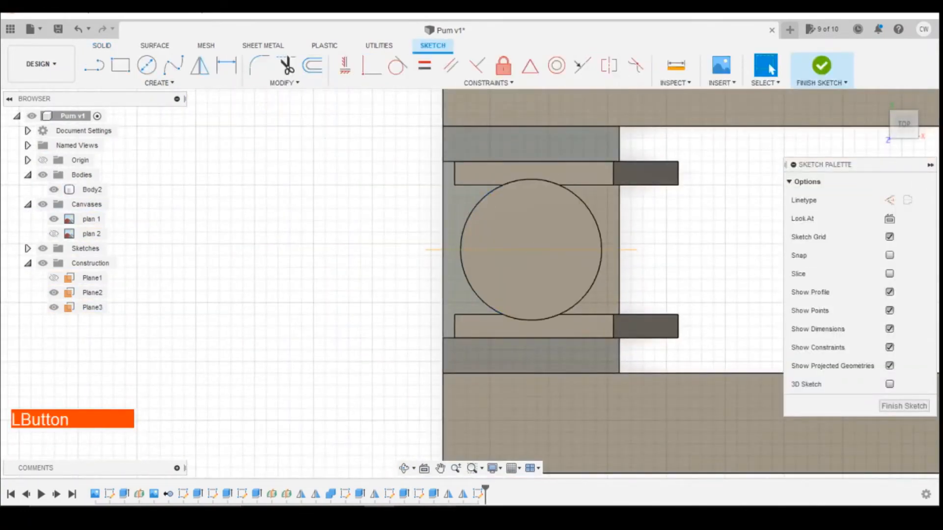
pyautogui.click(467, 440)
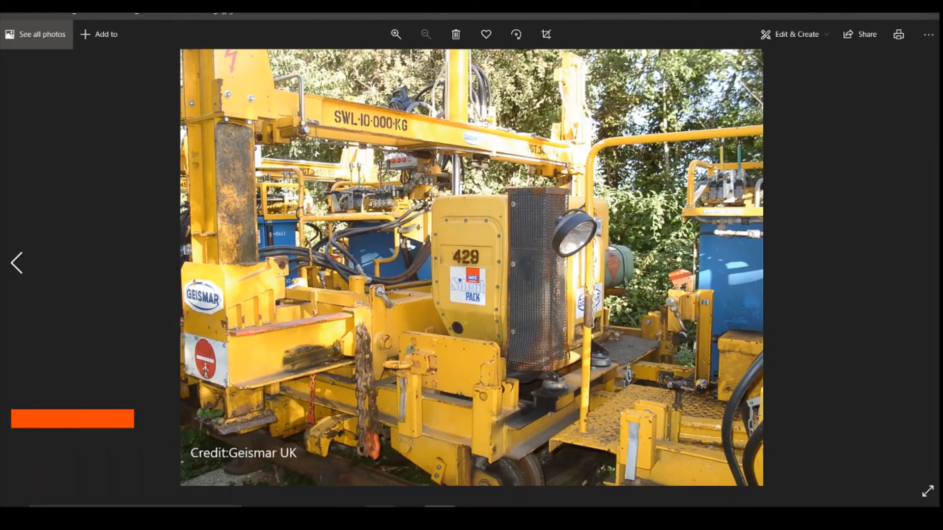
pyautogui.click(379, 507)
pyautogui.scroll(2, 444, 265)
pyautogui.scroll(-2, 439, 260)
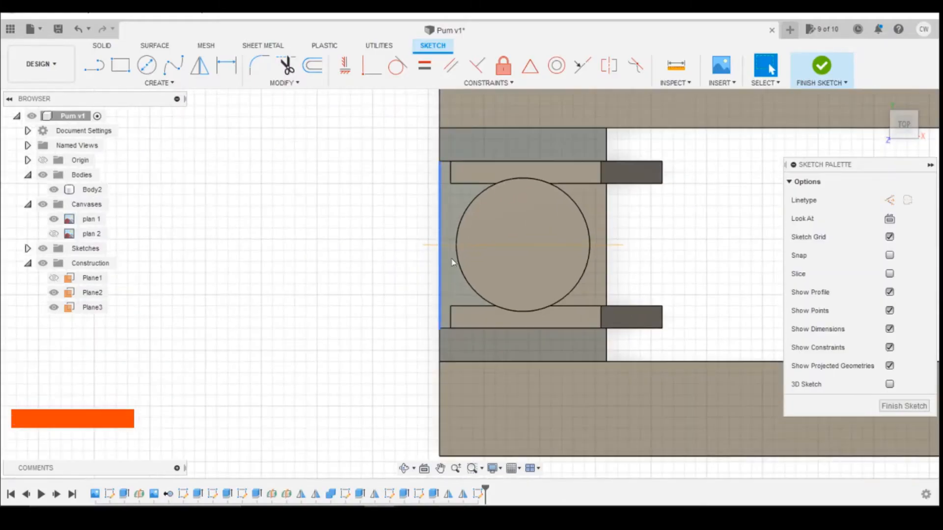
# Step: Sketch a two-point rectangle around the post, from one plate's outer corner to just beyond the opposite plate
pyautogui.click(120, 65)
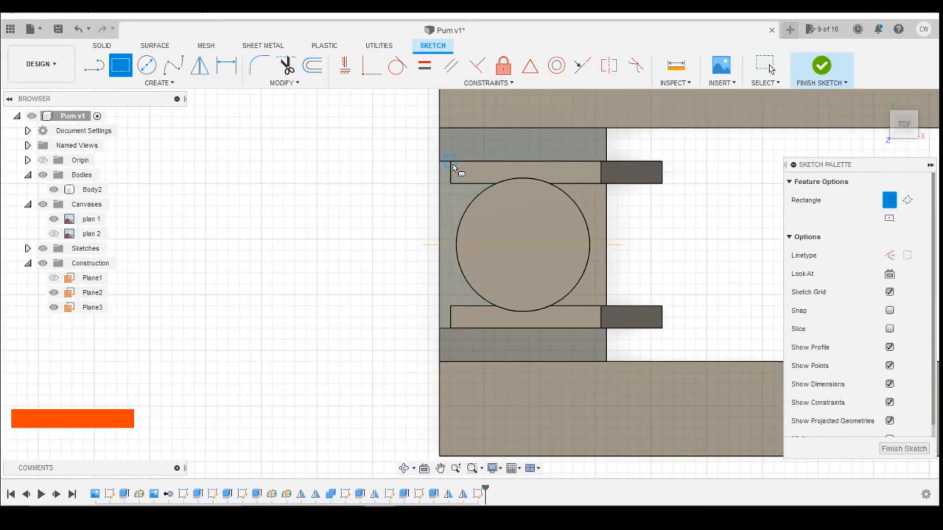
pyautogui.click(452, 164)
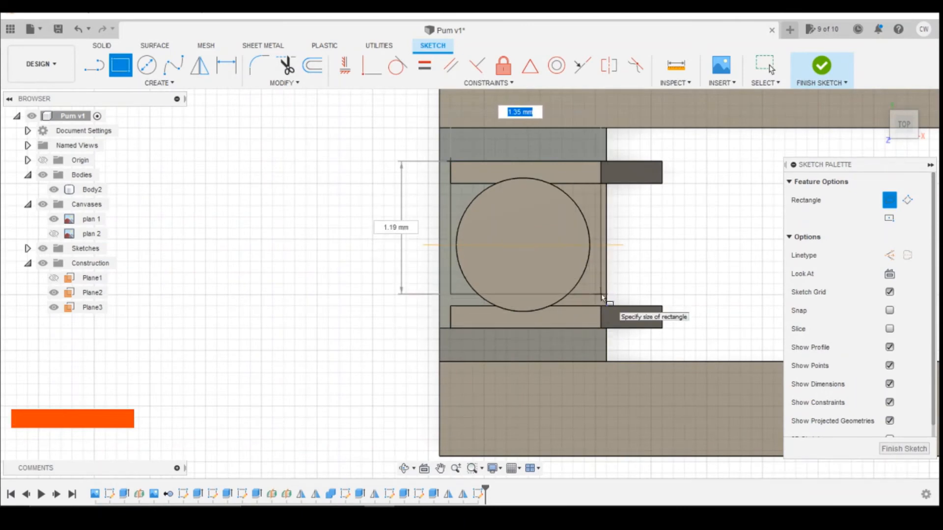
pyautogui.scroll(1, 603, 297)
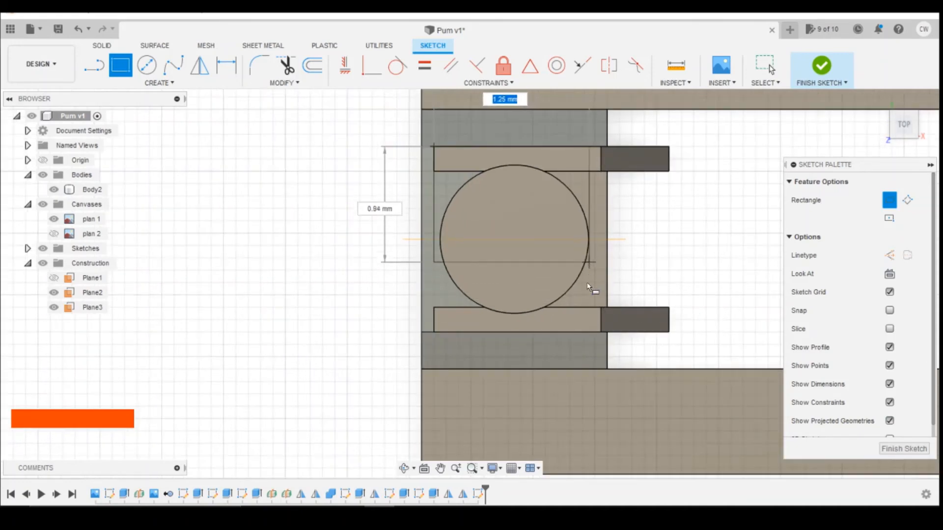
pyautogui.click(599, 342)
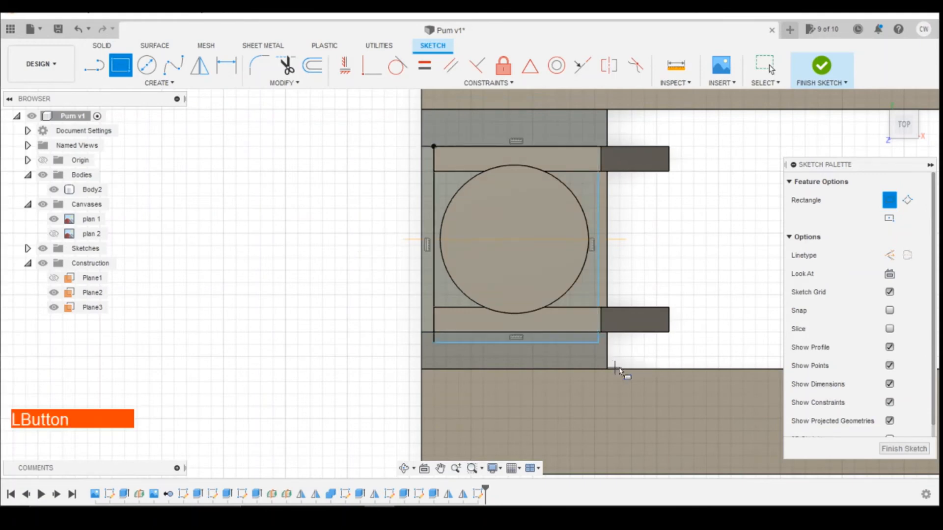
pyautogui.press('Escape')
# Step: Apply a Coincident constraint between the rectangle's free outer corner and the outer corner of the opposite plate
pyautogui.click(371, 68)
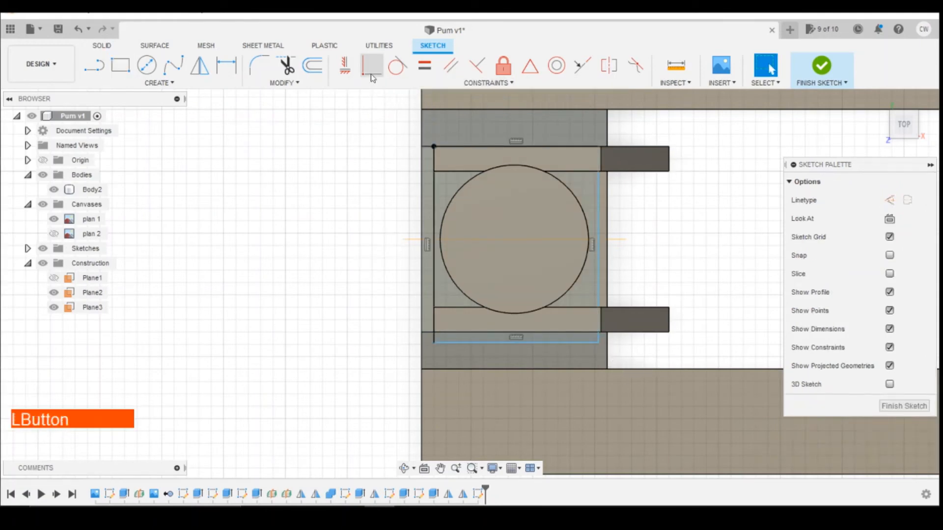
pyautogui.click(434, 343)
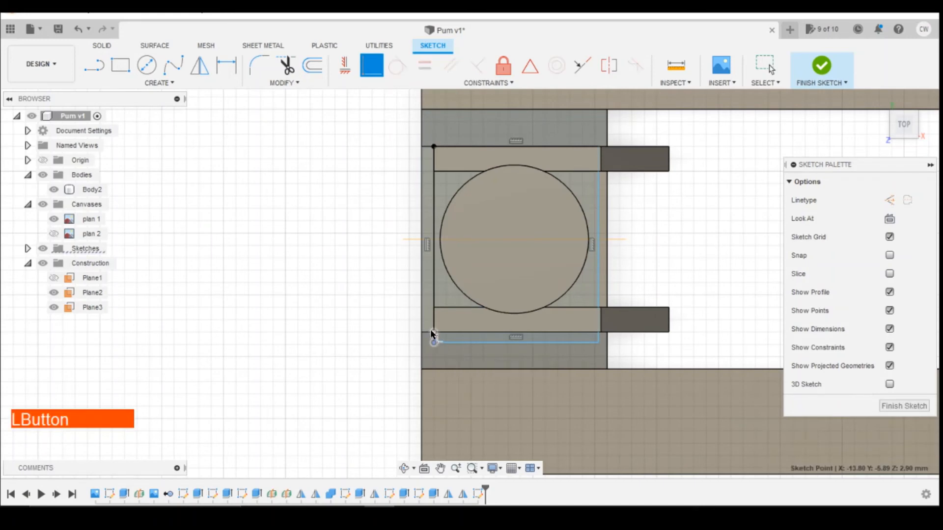
pyautogui.scroll(5, 431, 334)
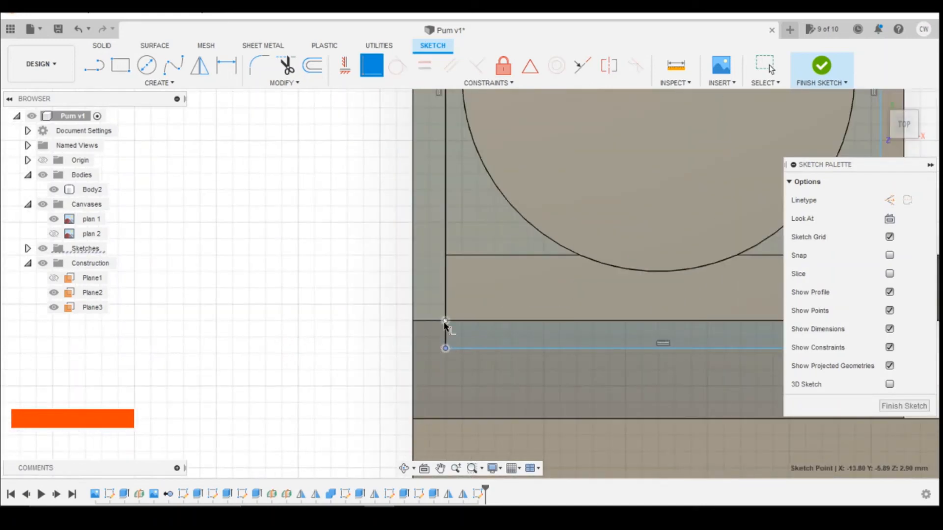
pyautogui.click(445, 321)
pyautogui.scroll(-5, 263, 336)
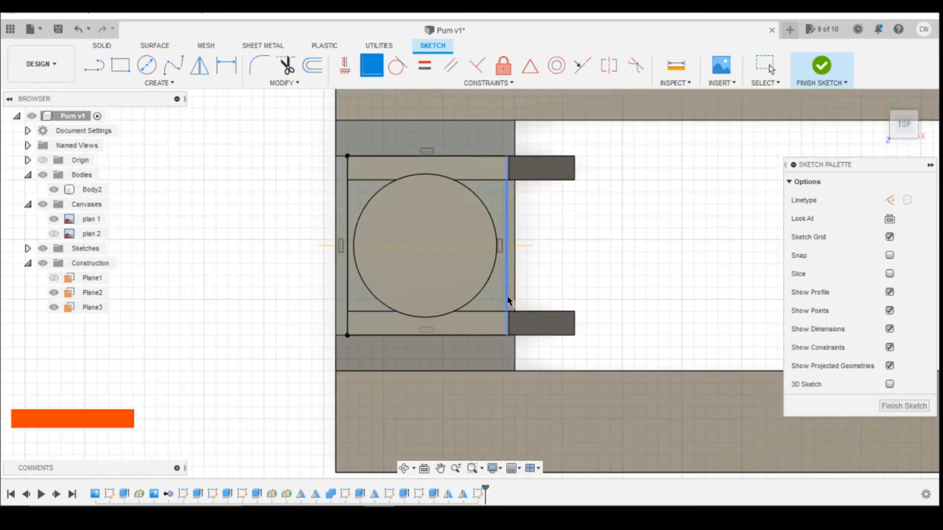
# Step: Make the rectangle's side nearest the plates' projecting ends coincident with the edge of the base block
pyautogui.click(507, 296)
pyautogui.scroll(3, 518, 326)
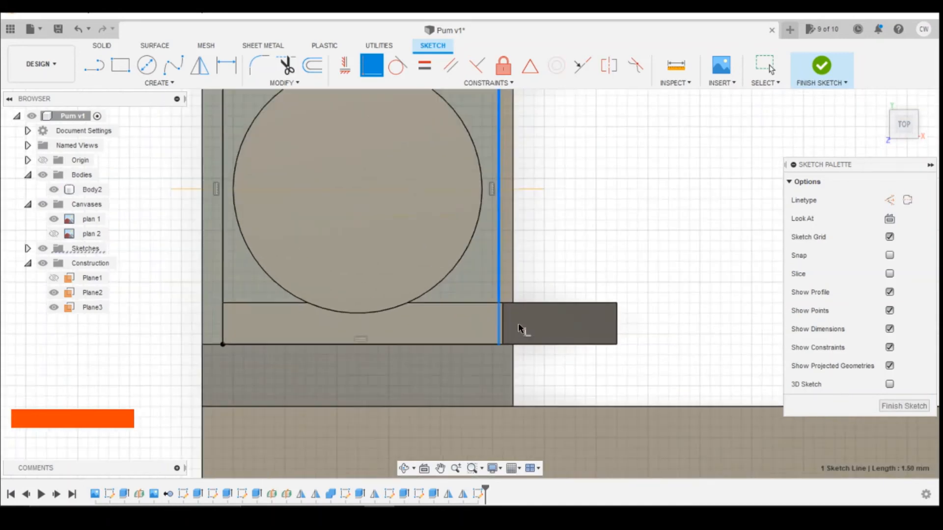
pyautogui.scroll(3, 516, 334)
pyautogui.click(538, 378)
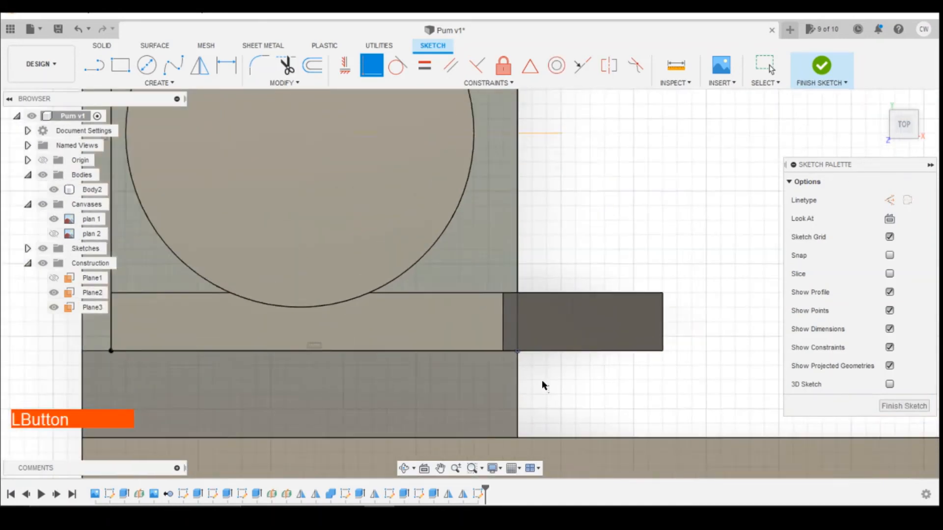
pyautogui.scroll(-5, 542, 385)
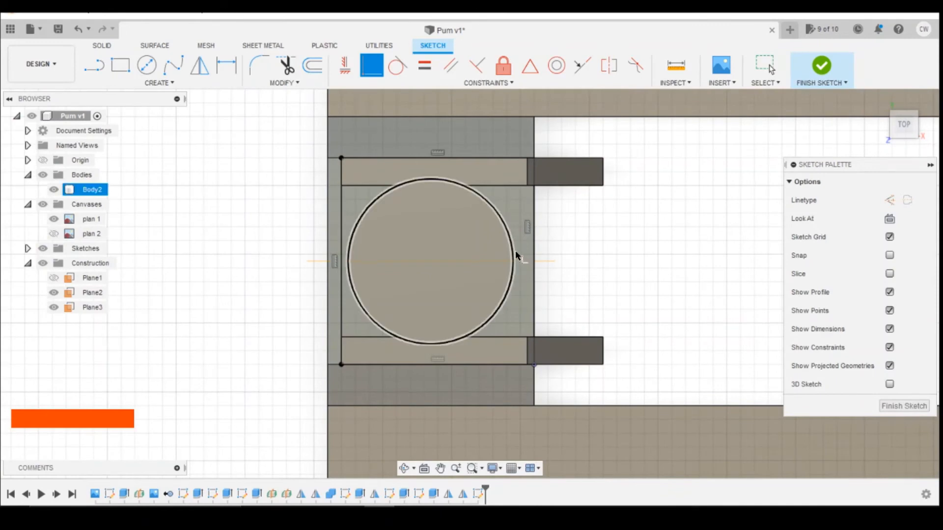
pyautogui.press('Escape')
pyautogui.click(523, 212)
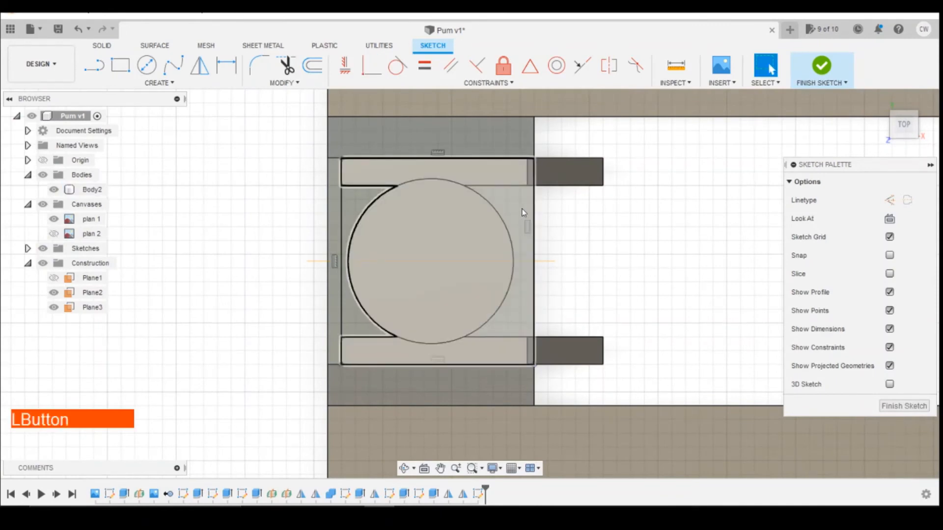
pyautogui.keyDown('shift'); pyautogui.click(356, 199); pyautogui.keyUp('shift')
pyautogui.rightClick(355, 200)
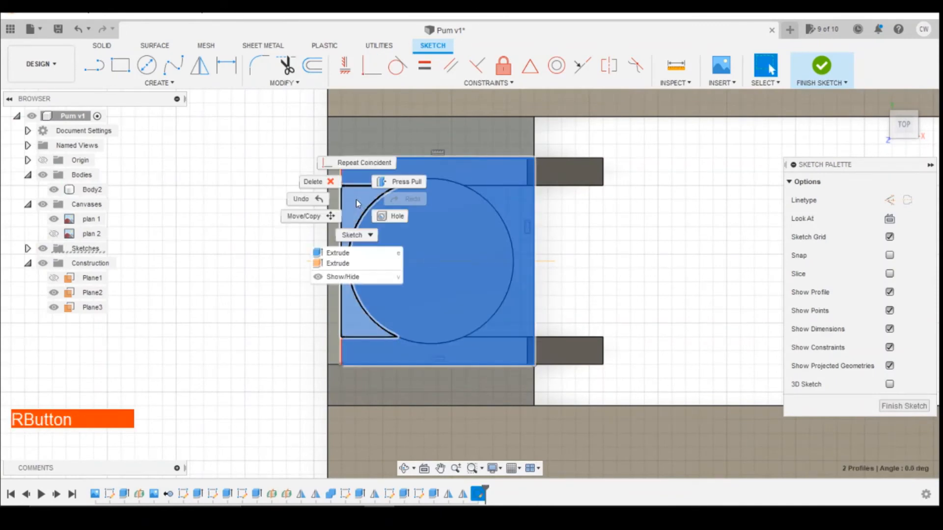
pyautogui.click(343, 253)
pyautogui.click(909, 123)
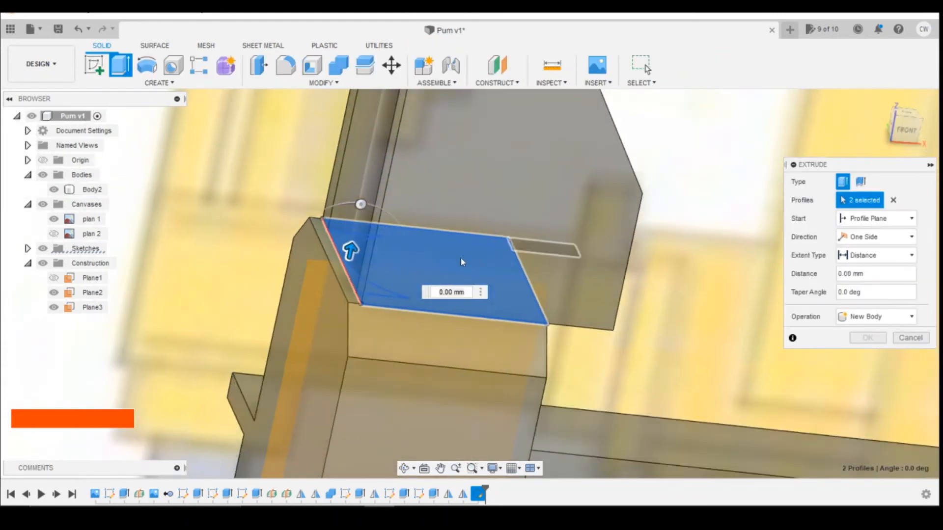
pyautogui.moveTo(350, 251); pyautogui.dragTo(357, 236)
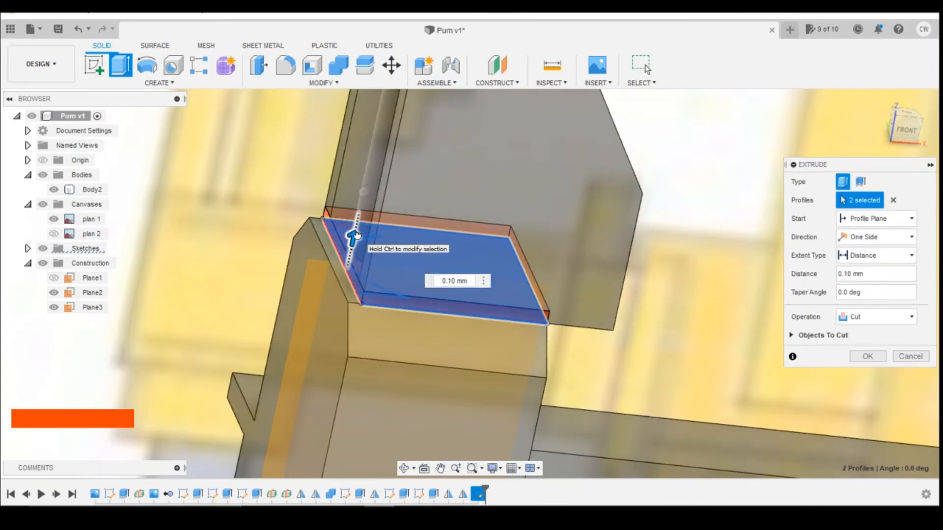
pyautogui.click(876, 317)
pyautogui.click(868, 335)
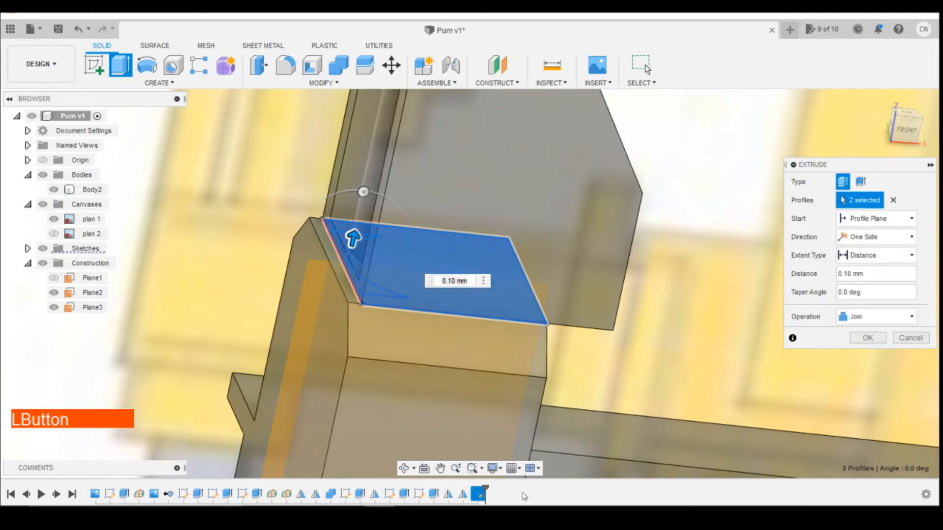
pyautogui.moveTo(894, 133)
pyautogui.mouseDown()
pyautogui.moveTo(884, 128)
pyautogui.moveTo(890, 146)
pyautogui.moveTo(904, 129)
pyautogui.mouseUp()
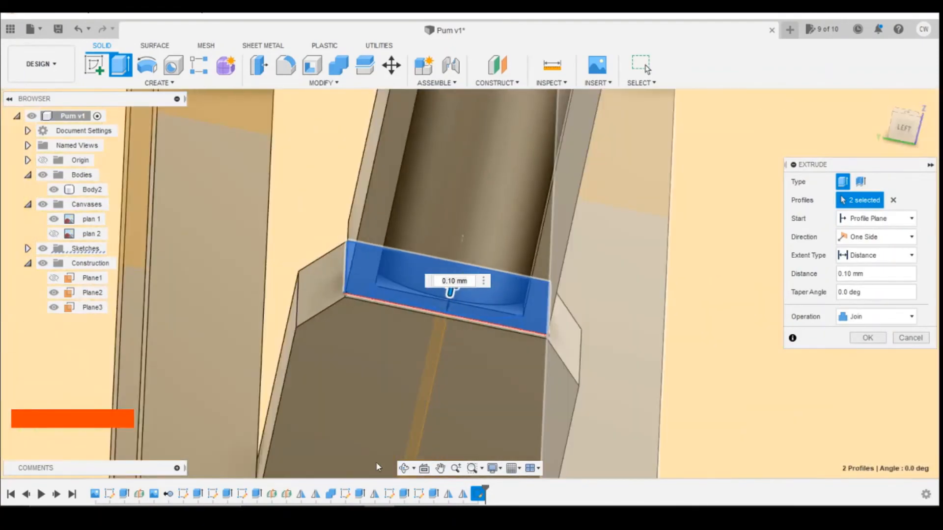
pyautogui.click(500, 463)
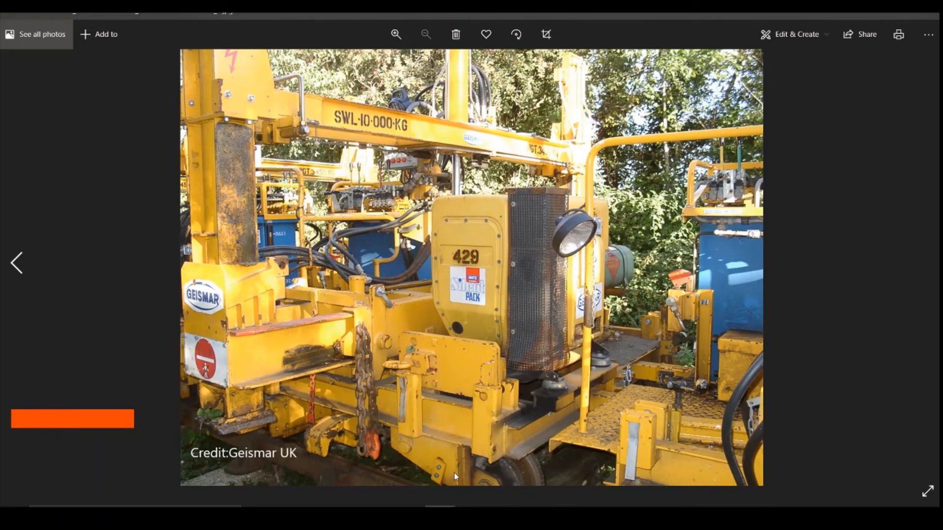
pyautogui.click(380, 506)
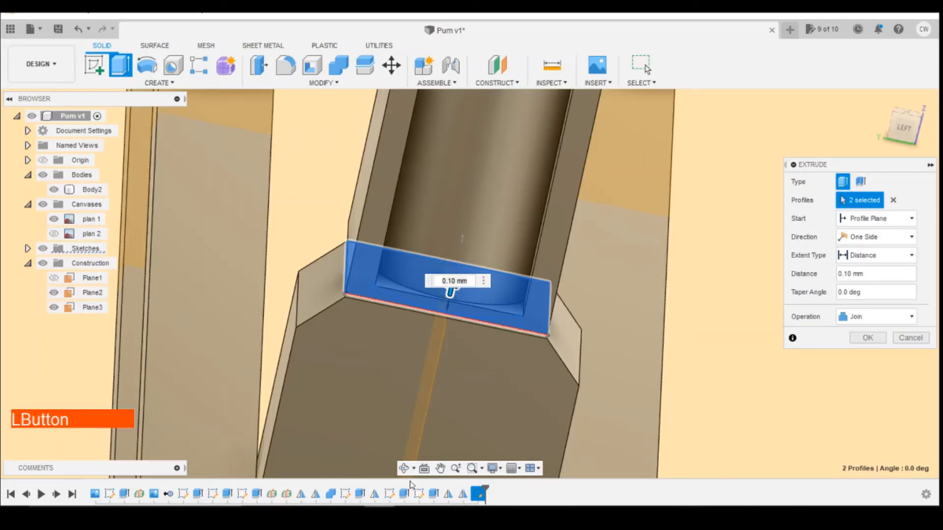
pyautogui.click(901, 339)
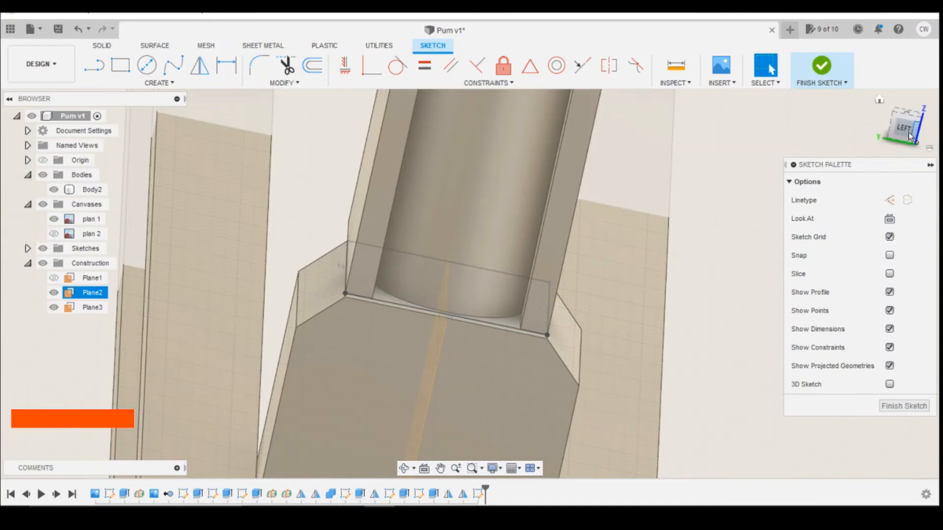
pyautogui.click(907, 116)
pyautogui.click(906, 115)
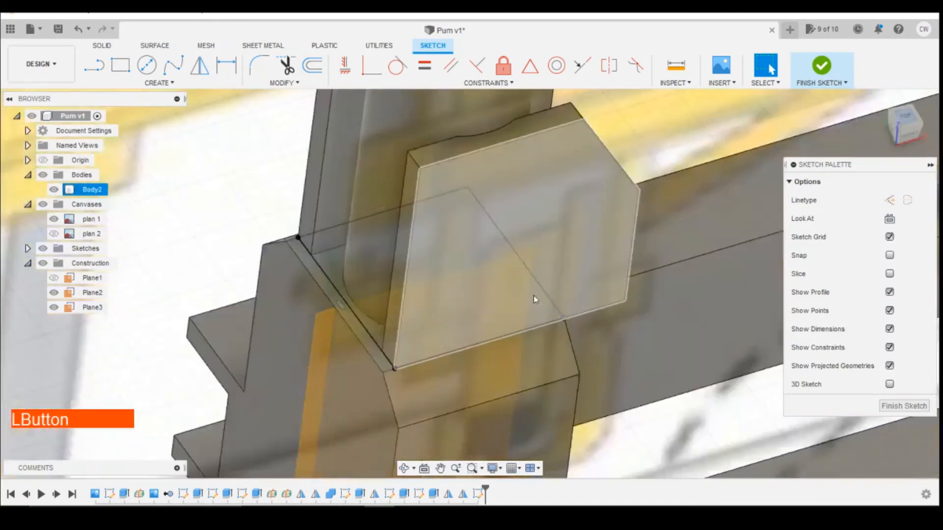
pyautogui.click(92, 72)
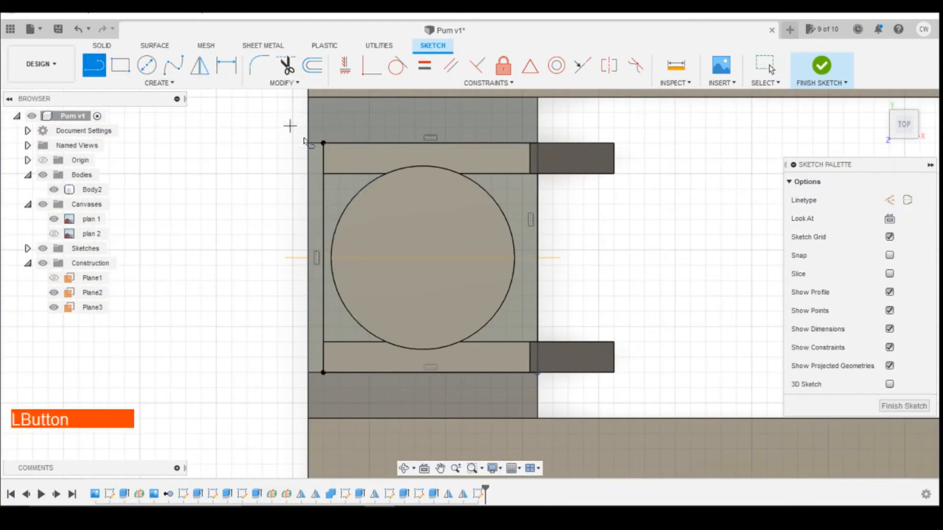
pyautogui.click(323, 143)
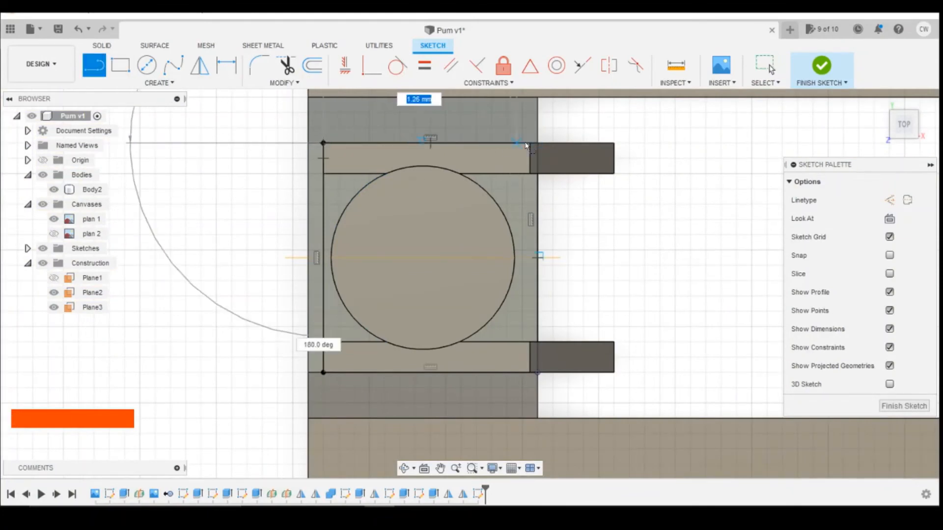
# Step: Sketch a two-point rectangle 1.4 mm long and 0.15 mm wide along the first plate's outer edge, starting at the existing rectangle's corner
pyautogui.click(121, 64)
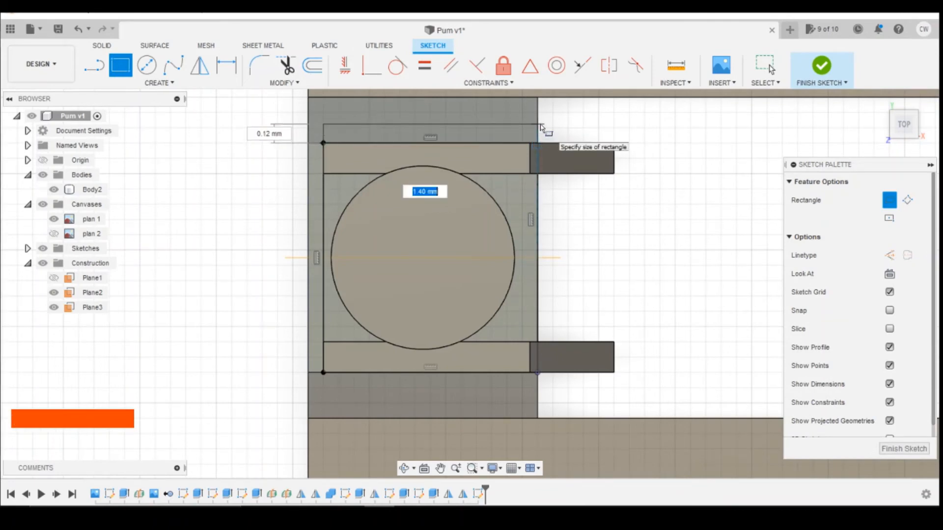
pyautogui.write('0.15')
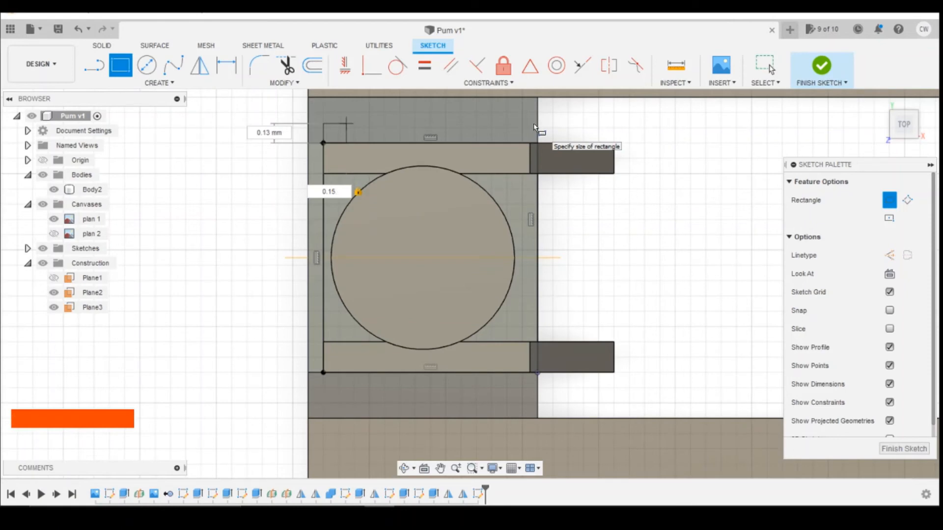
pyautogui.press('Tab')
pyautogui.press('Tab')
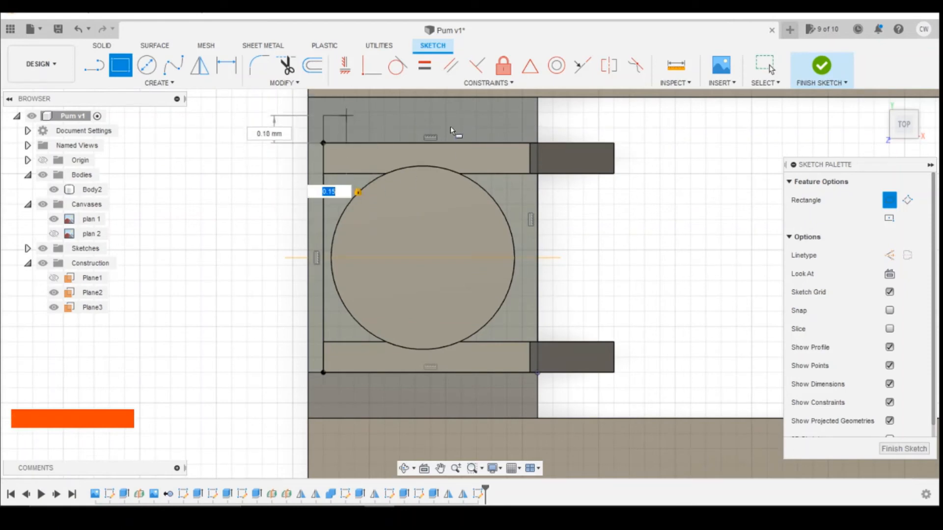
pyautogui.press('Escape')
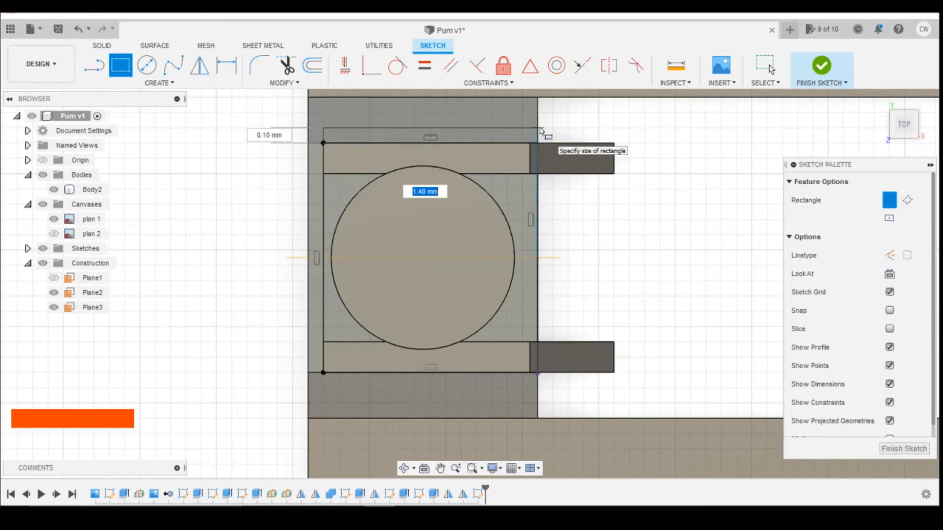
pyautogui.press('Tab')
pyautogui.write('.15')
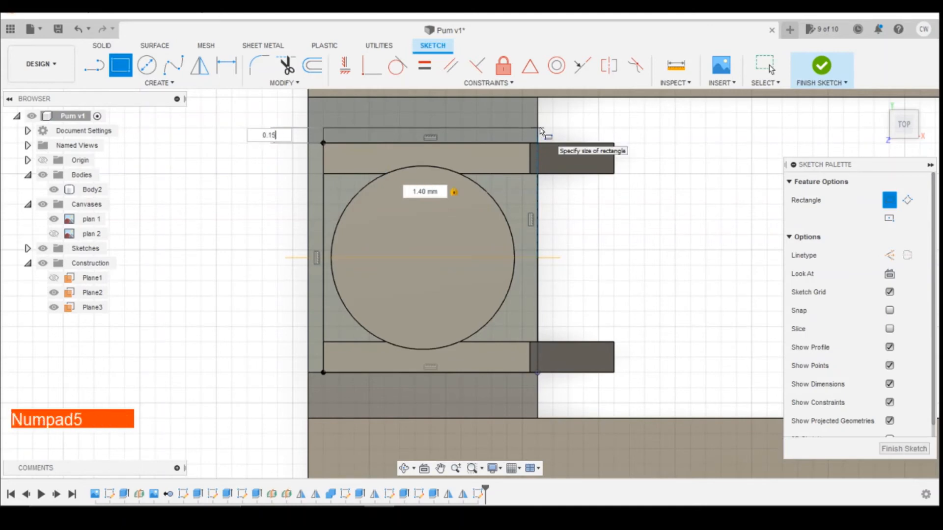
pyautogui.press('Tab')
pyautogui.write('1.4')
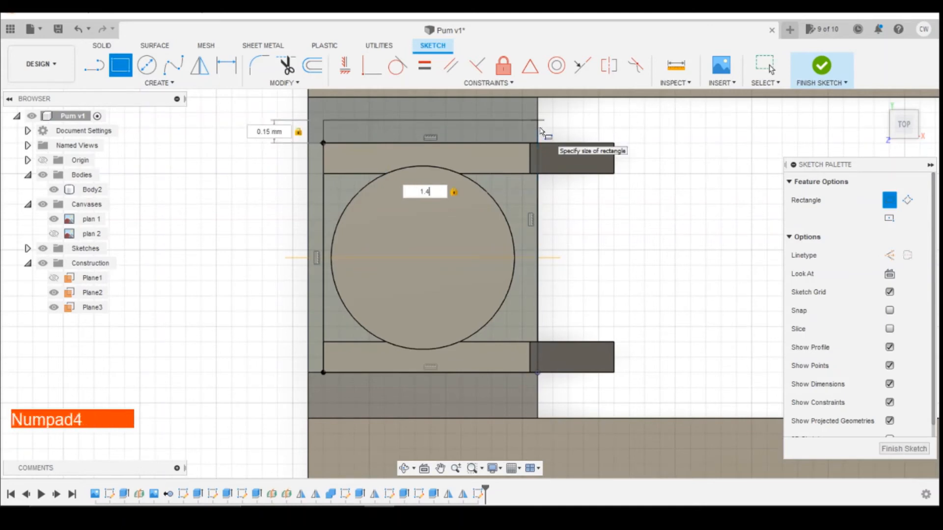
pyautogui.press('Return')
# Step: Add a matching 1.4 by 0.15 mm rectangle along the opposite plate's outer edge, starting at its outer corner
pyautogui.click(120, 65)
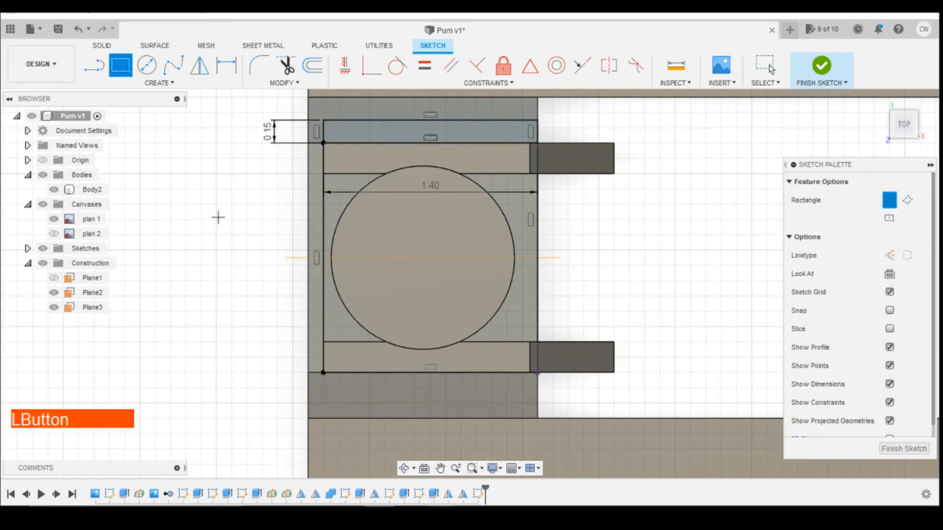
pyautogui.click(324, 372)
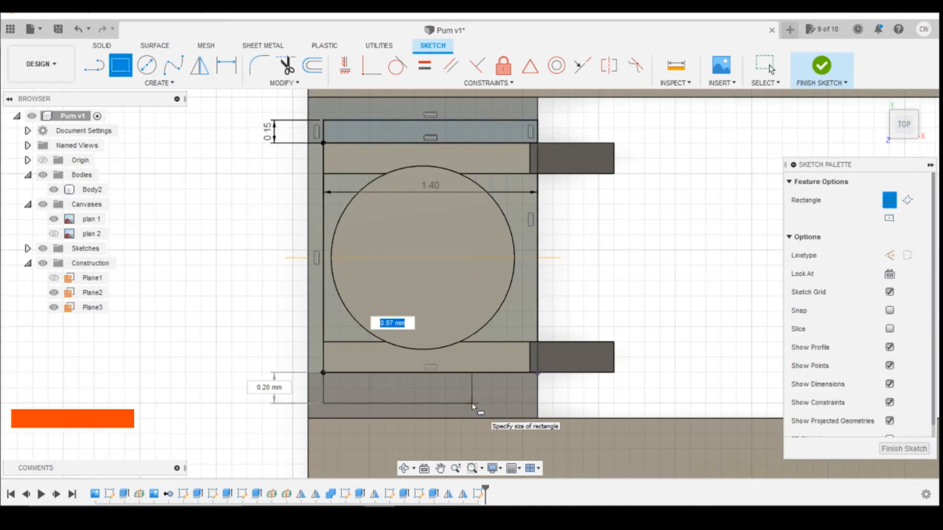
pyautogui.write('1.4')
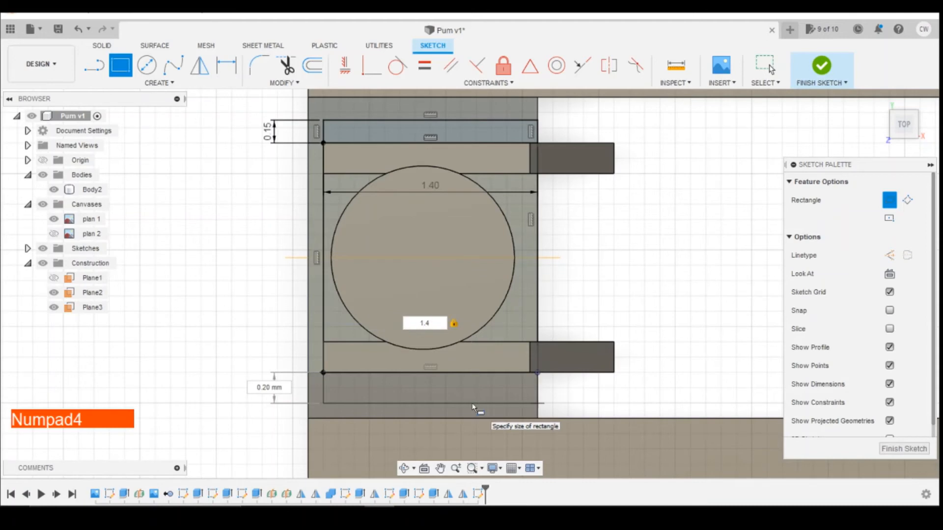
pyautogui.press('Tab')
pyautogui.write('0.15')
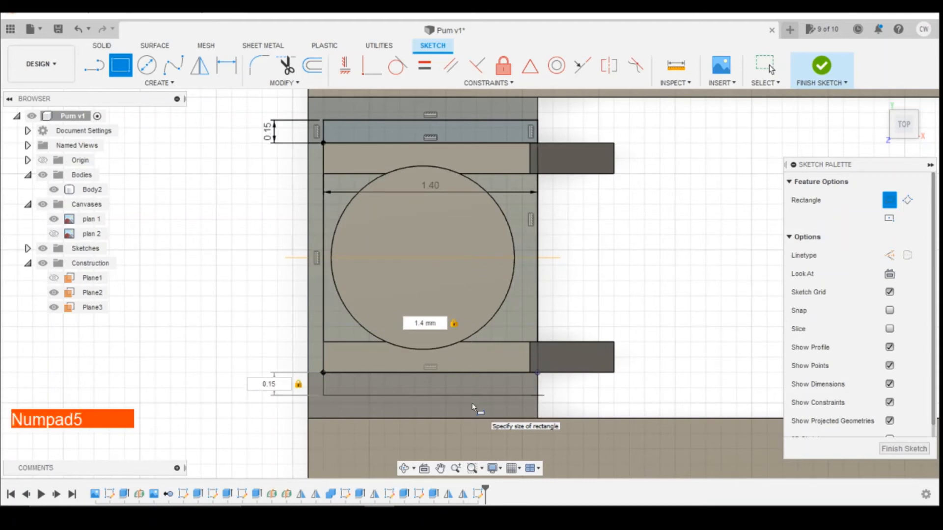
pyautogui.press('Return')
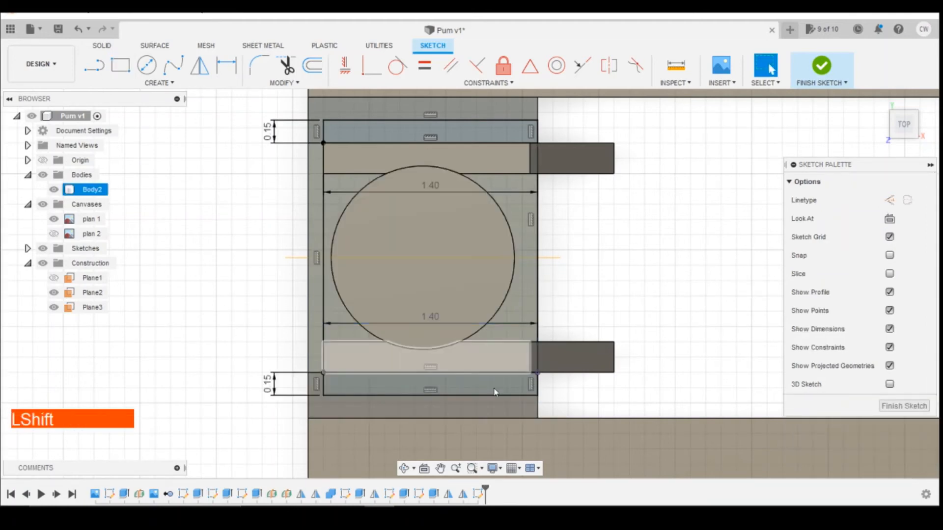
# Step: Extrude the four selected base-plate profiles around the jack post 0.1 mm and join them to the existing body
pyautogui.keyDown('shift'); pyautogui.click(501, 387); pyautogui.keyUp('shift')
pyautogui.keyDown('shift'); pyautogui.click(511, 303); pyautogui.keyUp('shift')
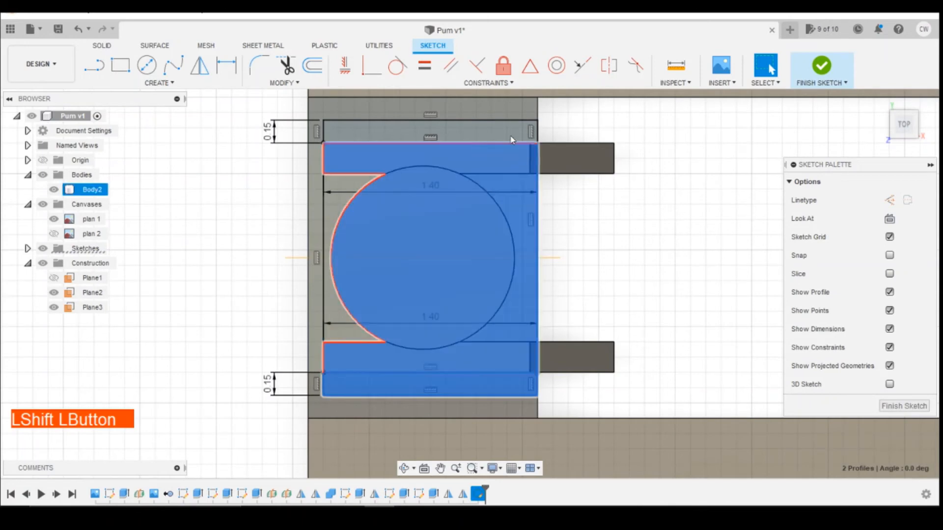
pyautogui.keyDown('shift'); pyautogui.click(510, 135); pyautogui.keyUp('shift')
pyautogui.keyDown('shift'); pyautogui.click(332, 199); pyautogui.keyUp('shift')
pyautogui.rightClick(332, 199)
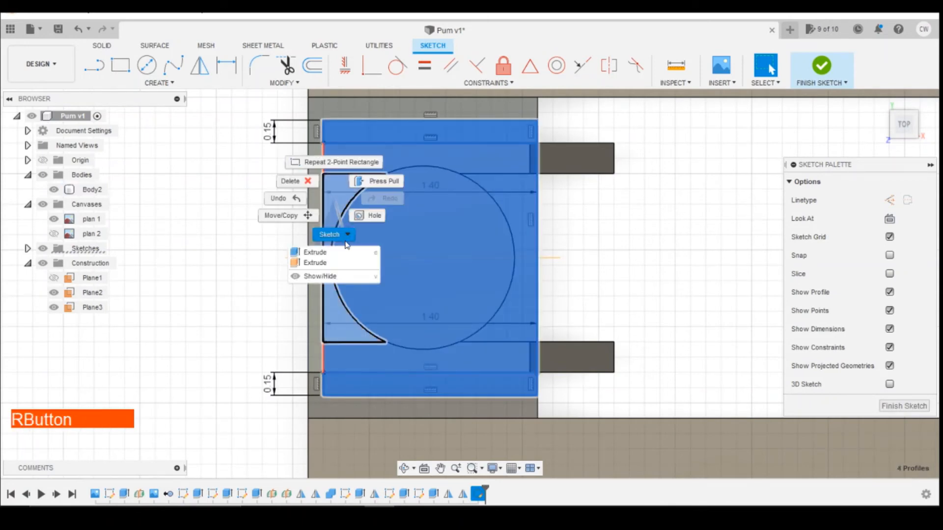
pyautogui.click(339, 251)
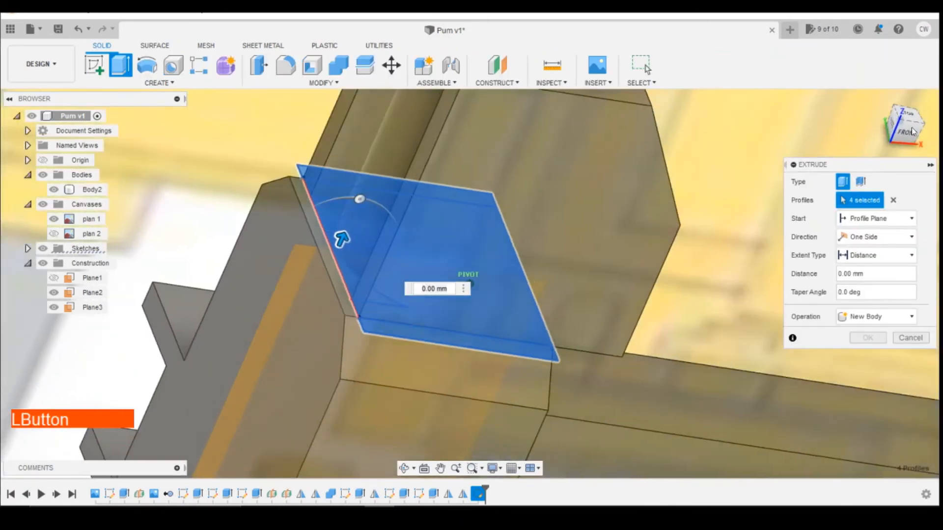
pyautogui.moveTo(344, 239); pyautogui.dragTo(351, 230)
pyautogui.click(857, 316)
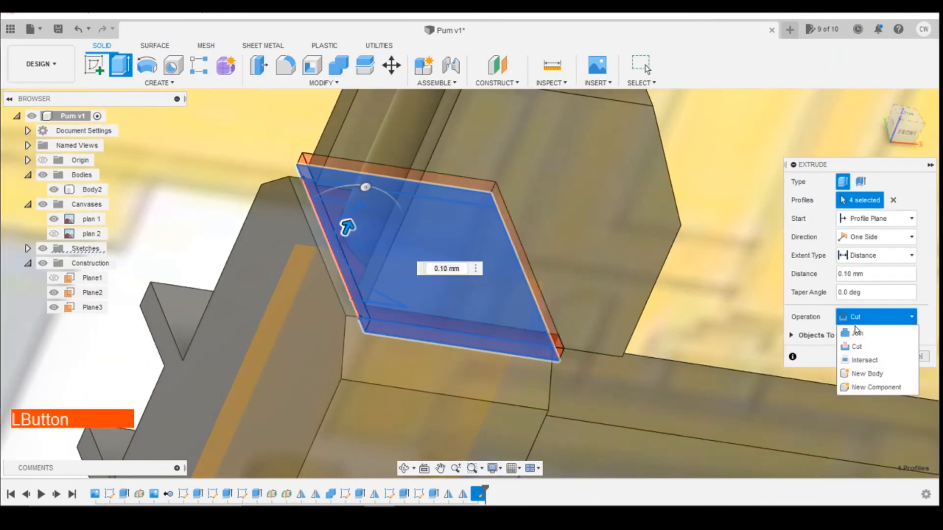
pyautogui.click(857, 333)
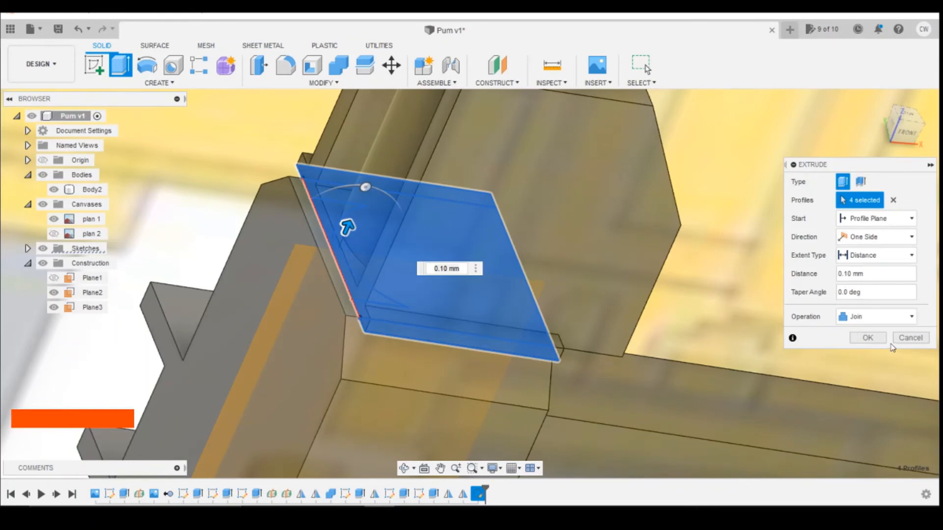
pyautogui.click(868, 338)
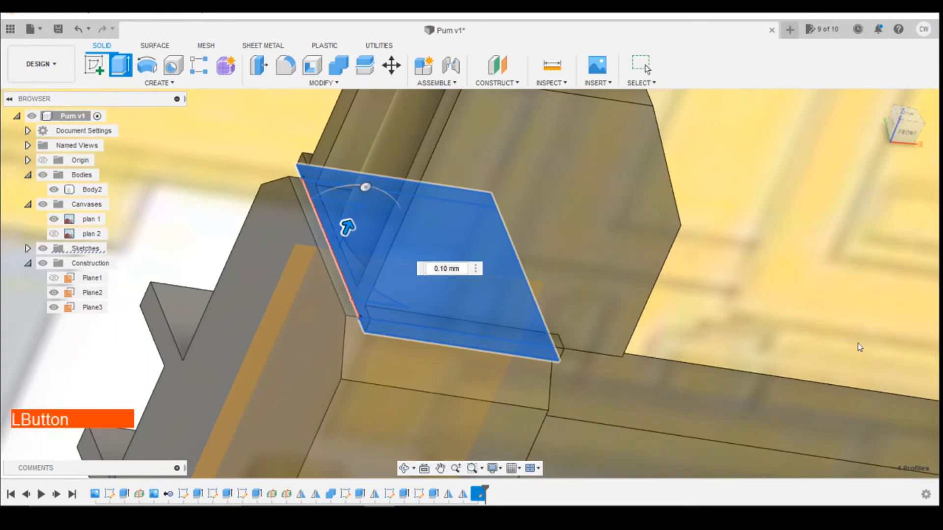
# Step: Mirror the base-plate extrusion feature across Plane2 to the jack post at the opposite end of the beam
pyautogui.click(156, 82)
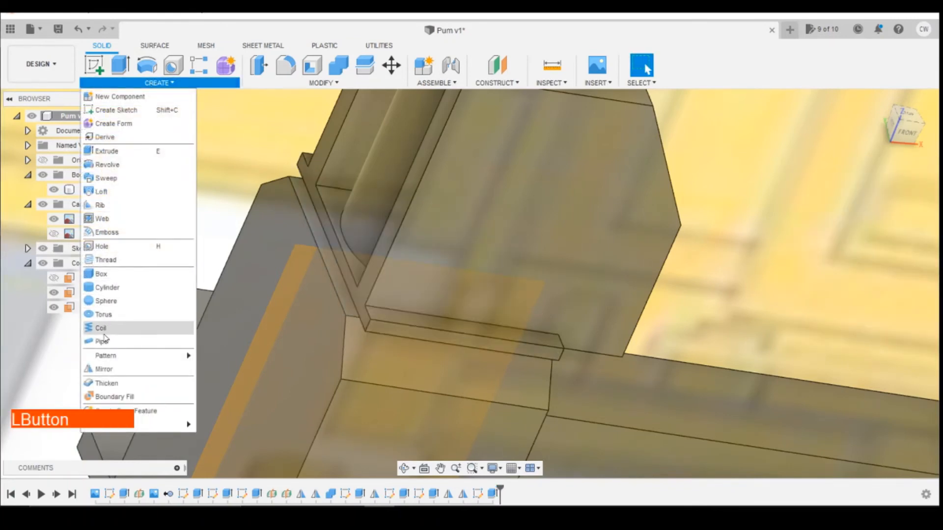
pyautogui.click(104, 369)
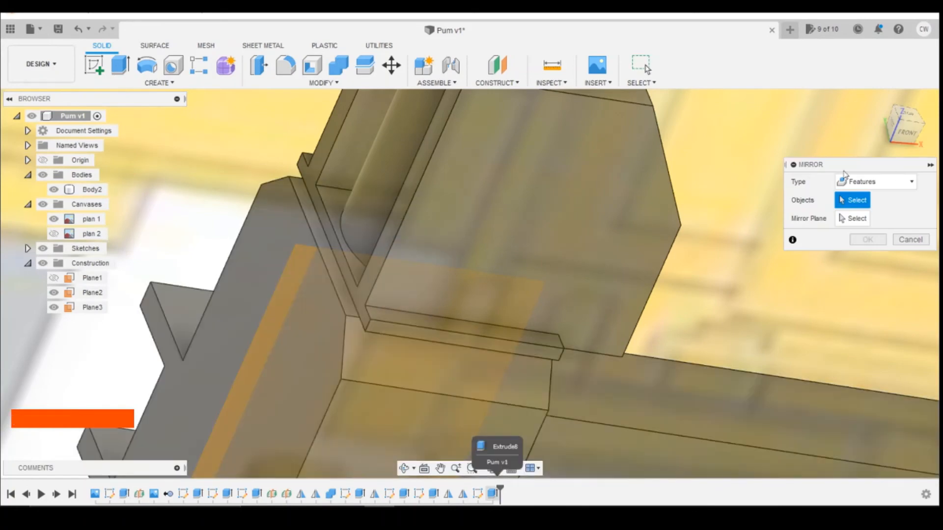
pyautogui.click(492, 494)
pyautogui.scroll(-3, 434, 255)
pyautogui.scroll(-3, 434, 254)
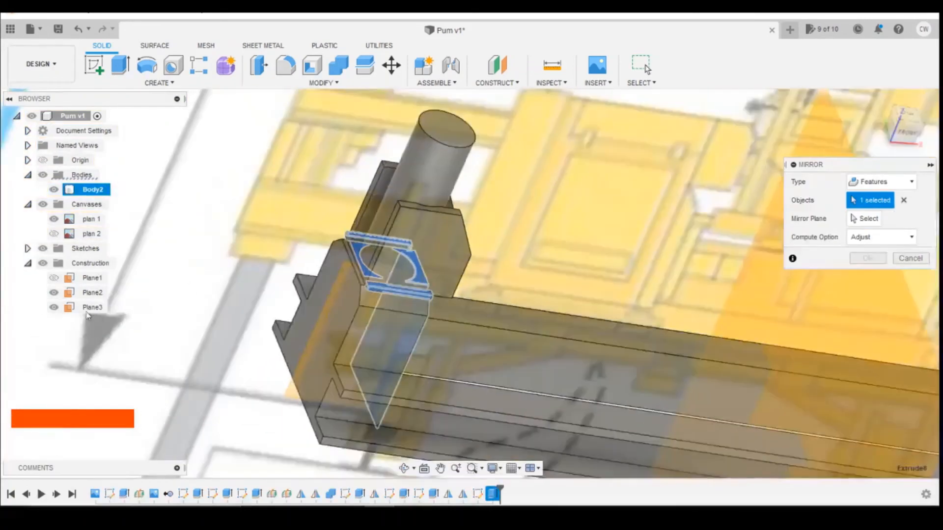
pyautogui.click(104, 298)
pyautogui.scroll(-4, 335, 270)
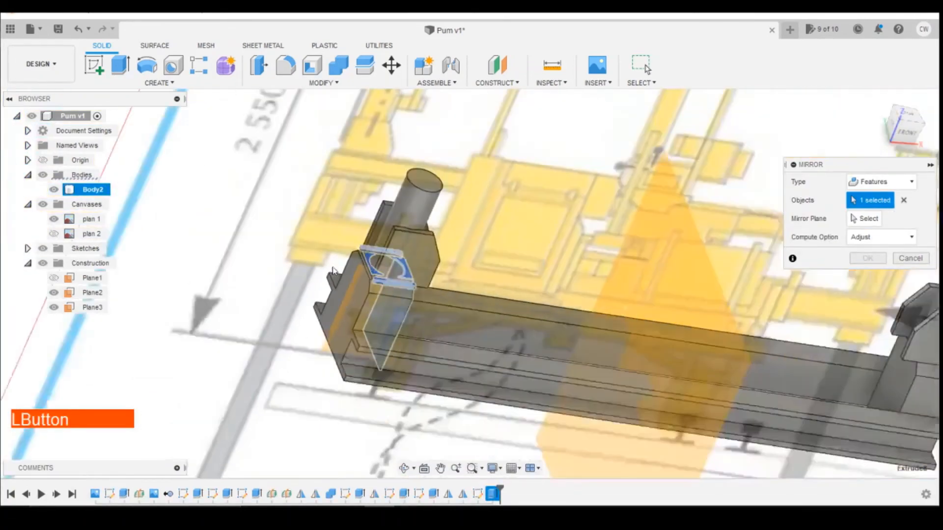
pyautogui.click(868, 219)
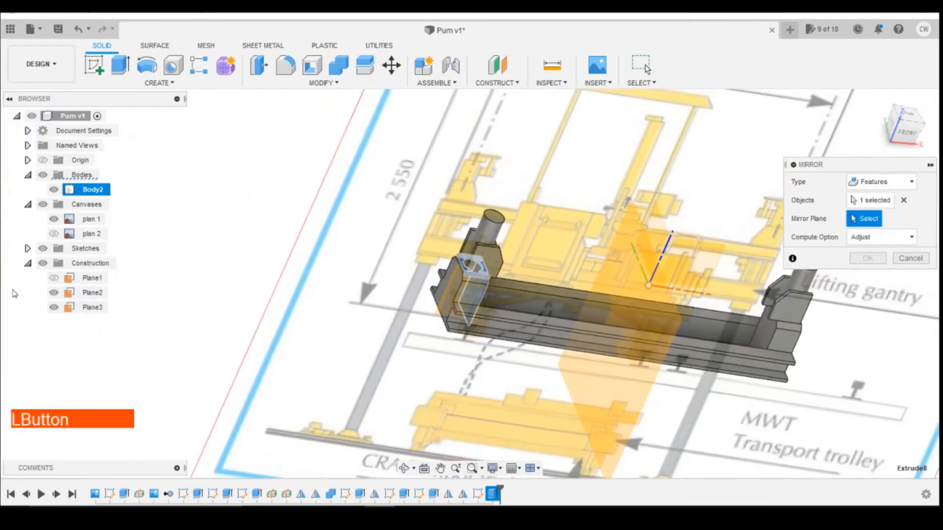
pyautogui.click(92, 292)
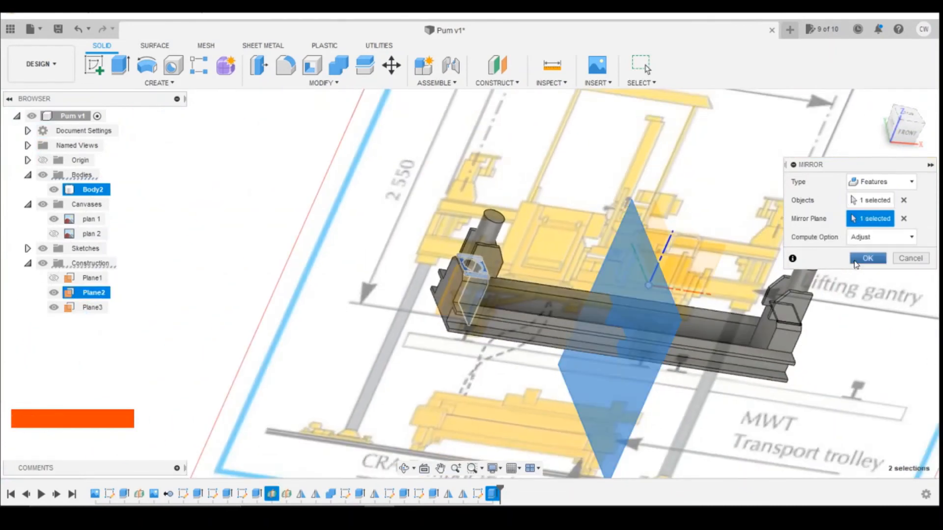
pyautogui.click(868, 257)
pyautogui.scroll(4, 781, 330)
pyautogui.scroll(-3, 774, 329)
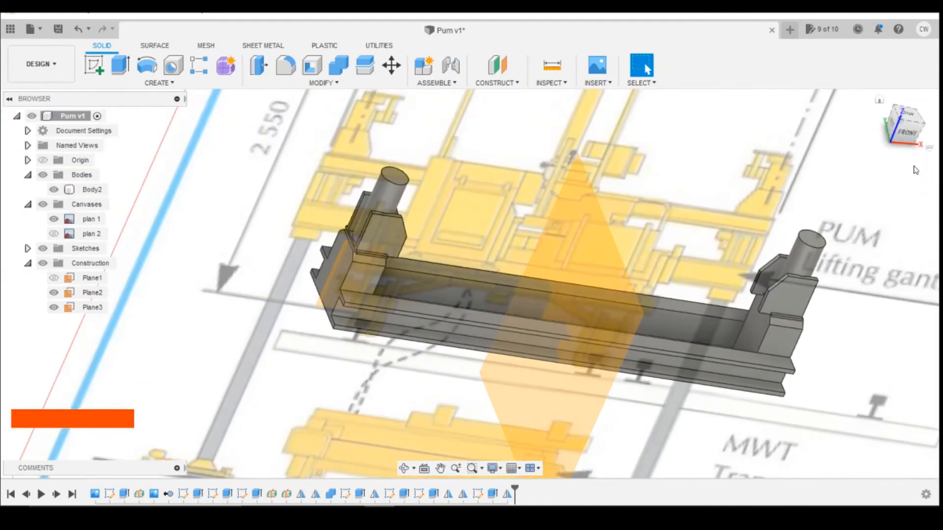
# Step: Switch to the photo viewer and examine the Geismar reference photos for how the lifting beam meets the jack posts, then return to Fusion
pyautogui.click(440, 507)
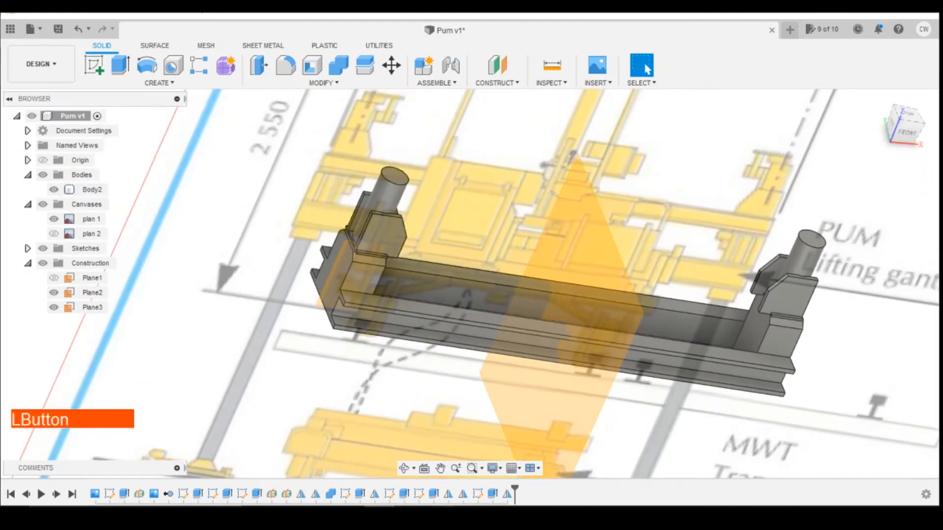
pyautogui.click(467, 442)
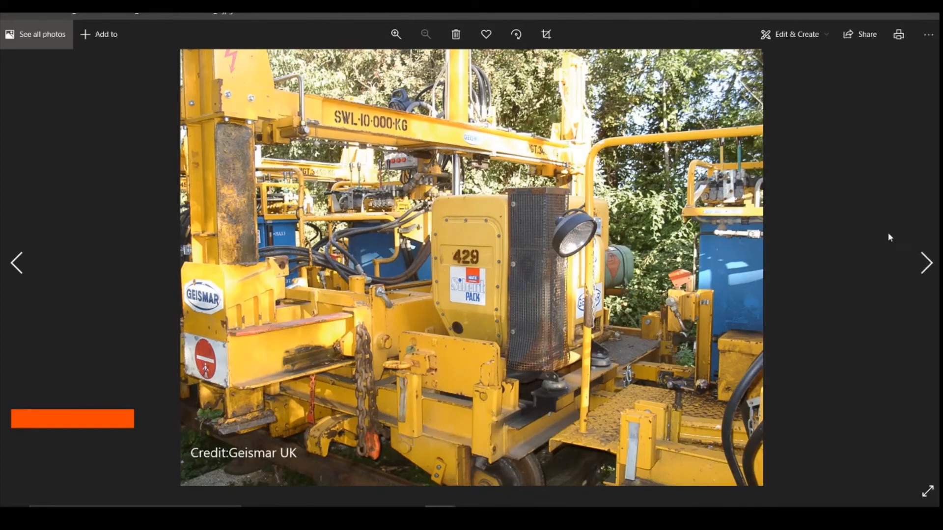
pyautogui.click(16, 264)
pyautogui.click(19, 268)
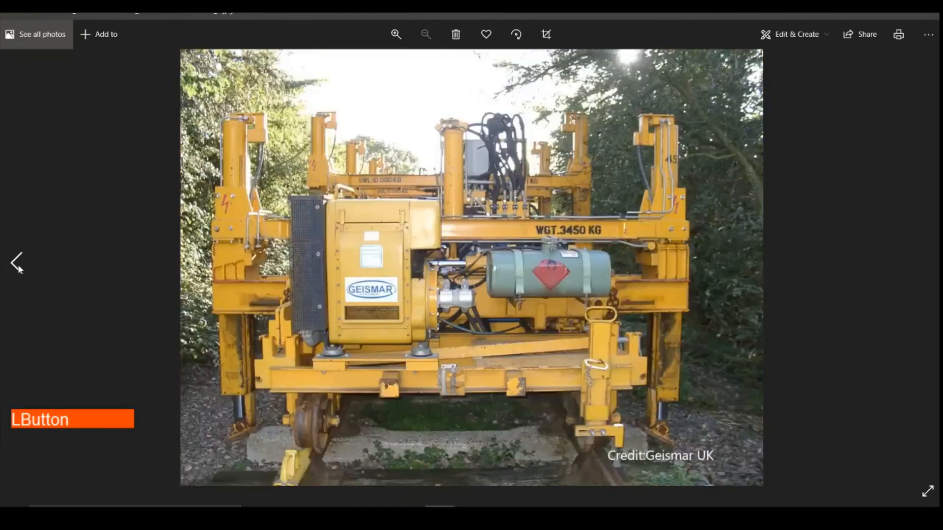
pyautogui.click(19, 268)
pyautogui.click(18, 268)
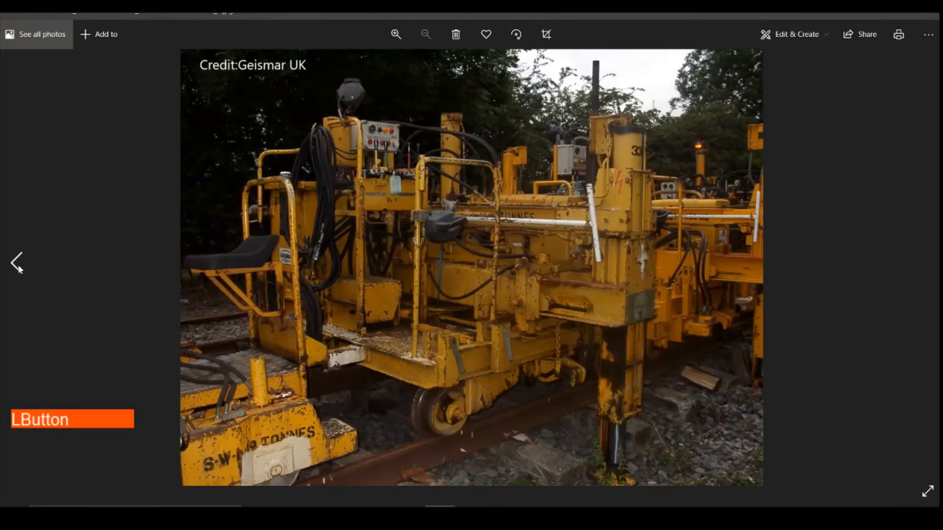
pyautogui.click(19, 269)
pyautogui.click(19, 268)
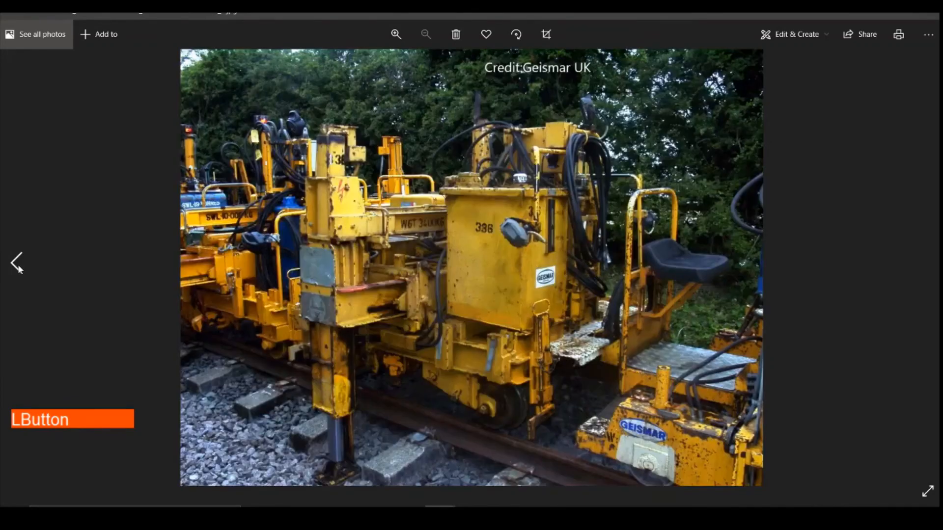
pyautogui.click(19, 269)
pyautogui.click(19, 268)
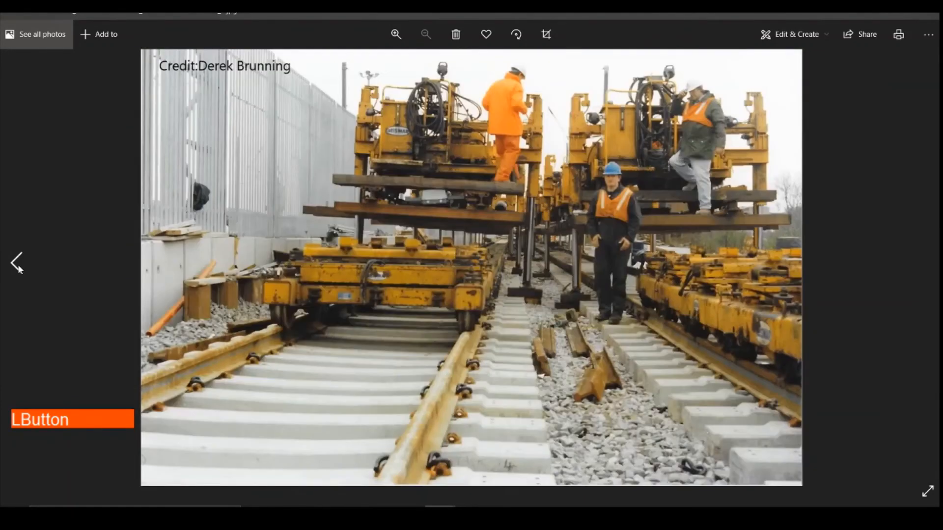
pyautogui.click(19, 268)
pyautogui.click(18, 269)
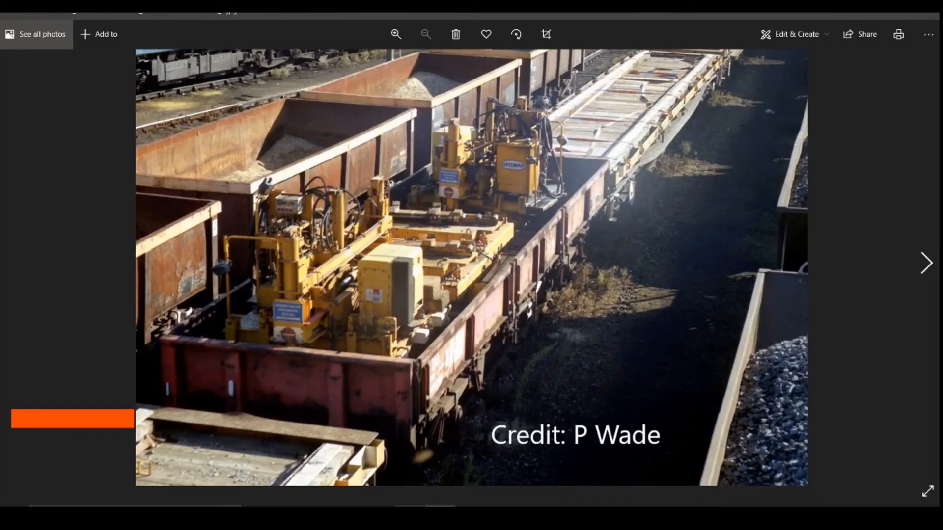
pyautogui.click(455, 422)
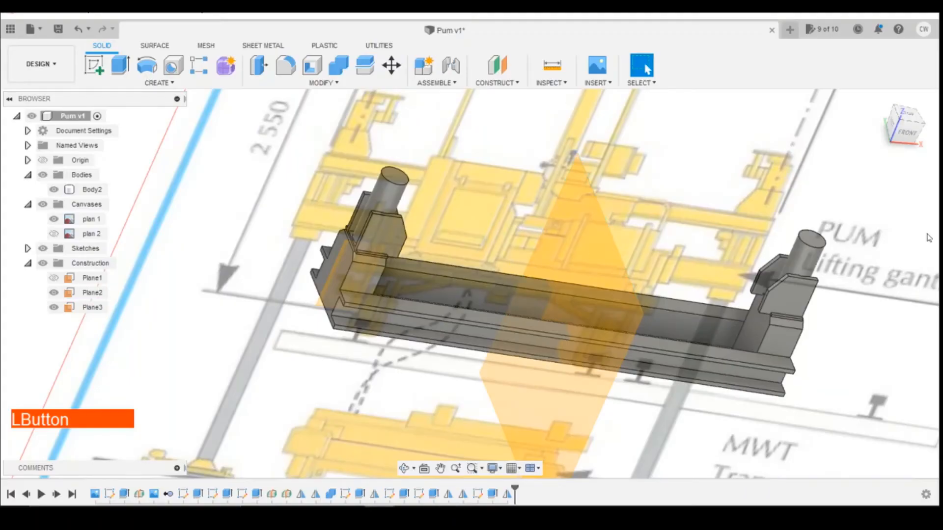
# Step: Start a sketch in the front view on the front face of the chamfered side plate beside the first jack post
pyautogui.click(907, 131)
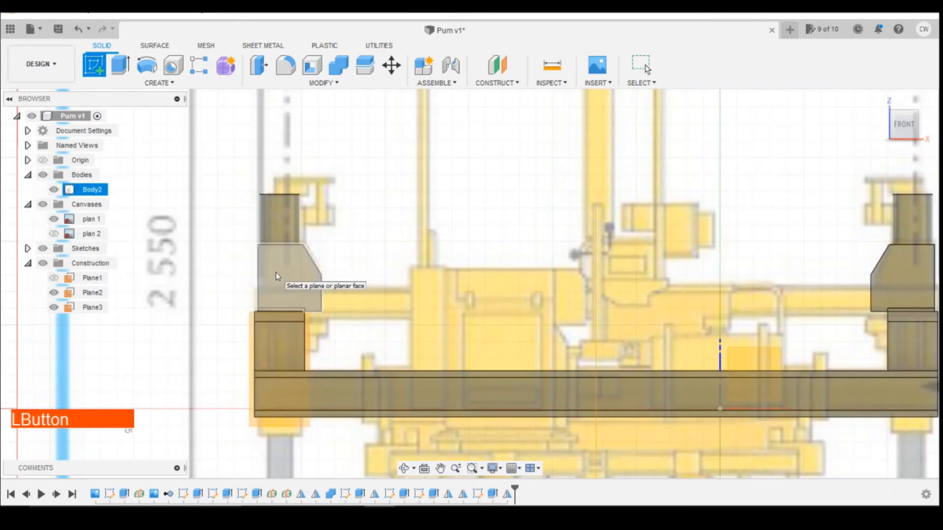
pyautogui.click(282, 295)
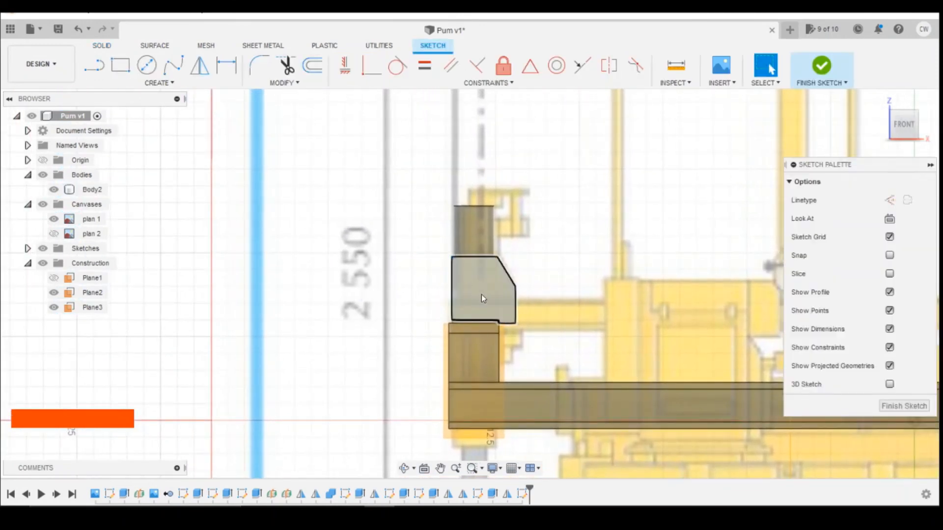
pyautogui.scroll(-2, 370, 265)
pyautogui.scroll(3, 344, 210)
# Step: Sketch a two-point rectangle about 20 mm long and 0.63 mm high between the two jack posts' side plates, following the plan's crossbeam
pyautogui.click(122, 69)
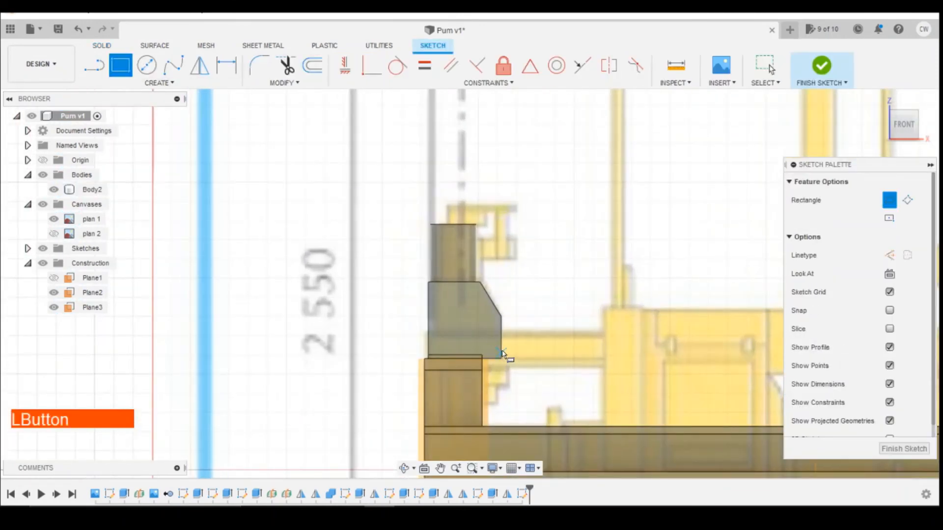
pyautogui.scroll(4, 450, 357)
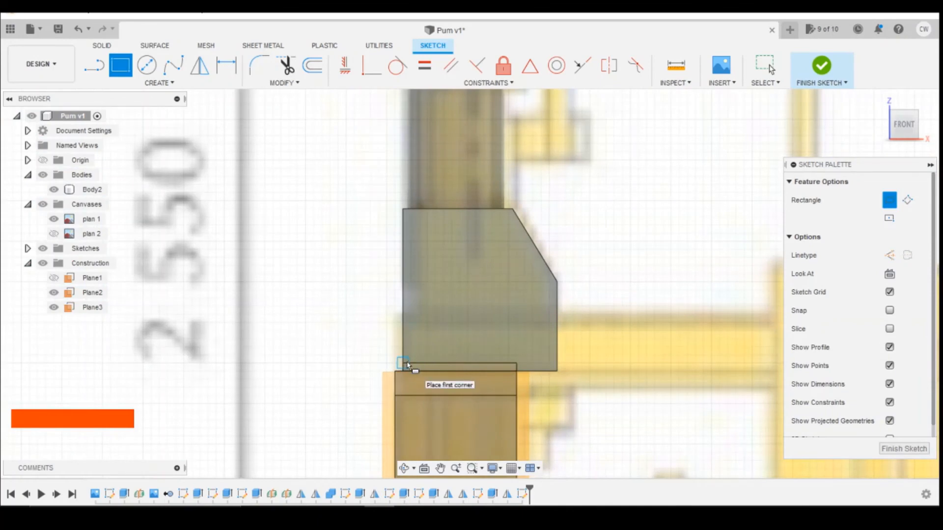
pyautogui.click(407, 365)
pyautogui.scroll(-3, 181, 341)
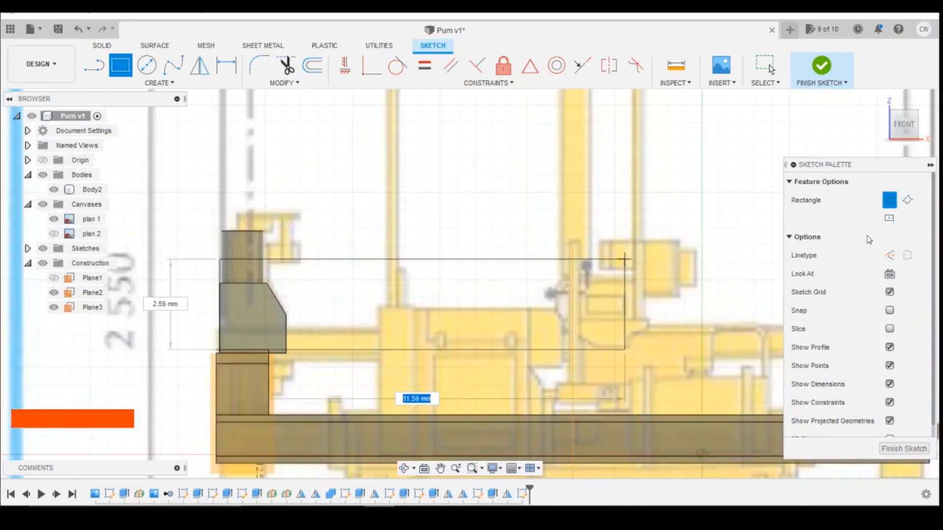
pyautogui.scroll(-2, 207, 275)
pyautogui.scroll(4, 653, 295)
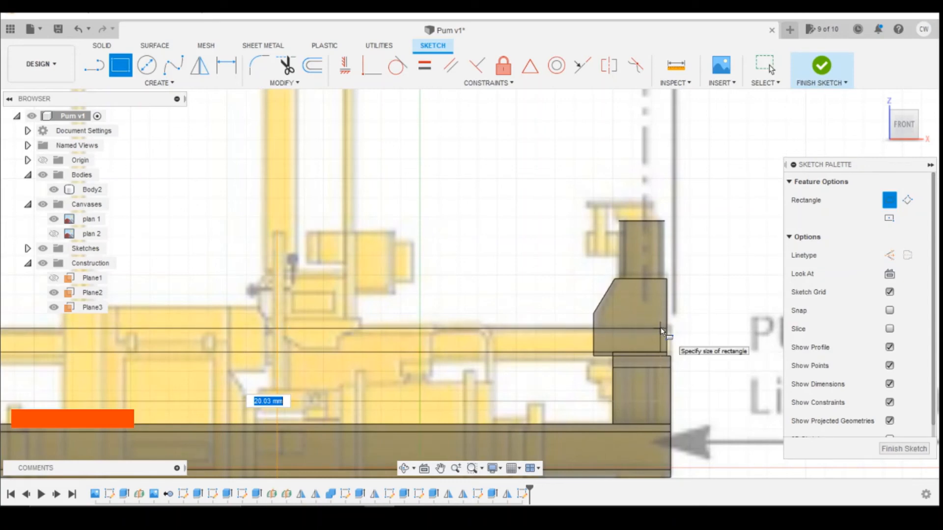
pyautogui.scroll(-1, 662, 332)
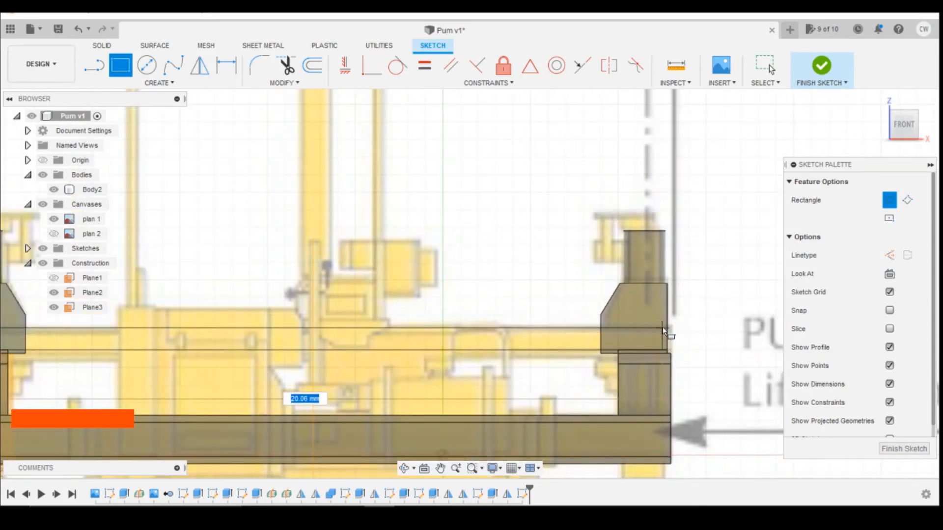
pyautogui.click(661, 329)
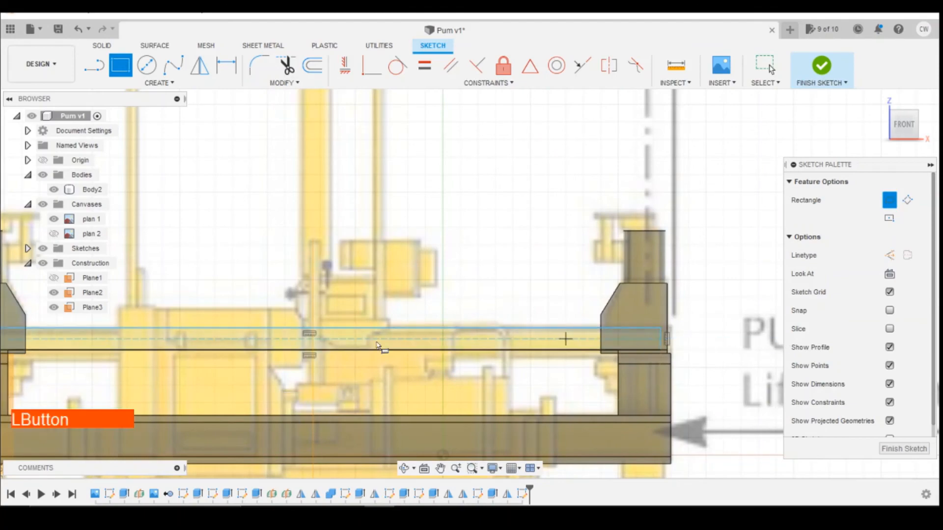
# Step: Dimension the crossbeam rectangle's height between its two long edges and set it to 0.8 mm
pyautogui.scroll(-2, 378, 346)
pyautogui.scroll(3, 297, 334)
pyautogui.scroll(-3, 610, 344)
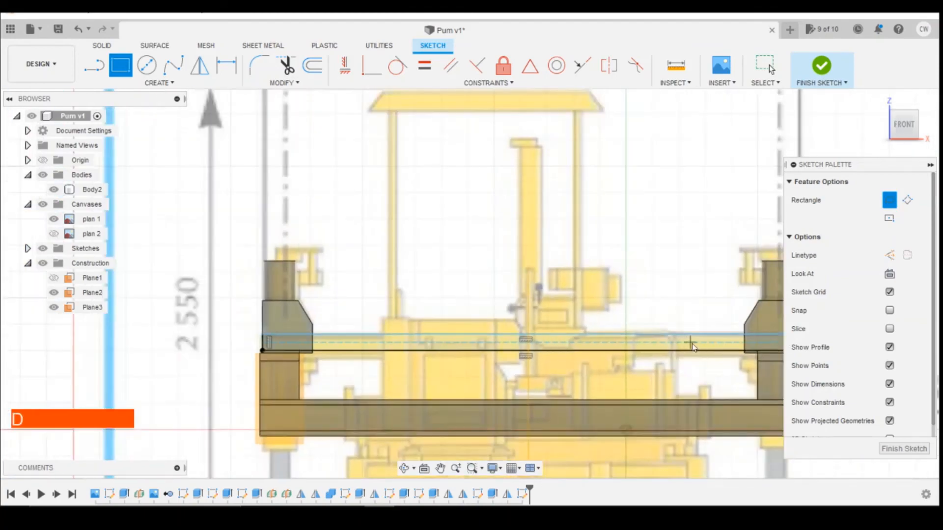
pyautogui.press('d')
pyautogui.click(699, 334)
pyautogui.click(412, 351)
pyautogui.scroll(-2, 498, 307)
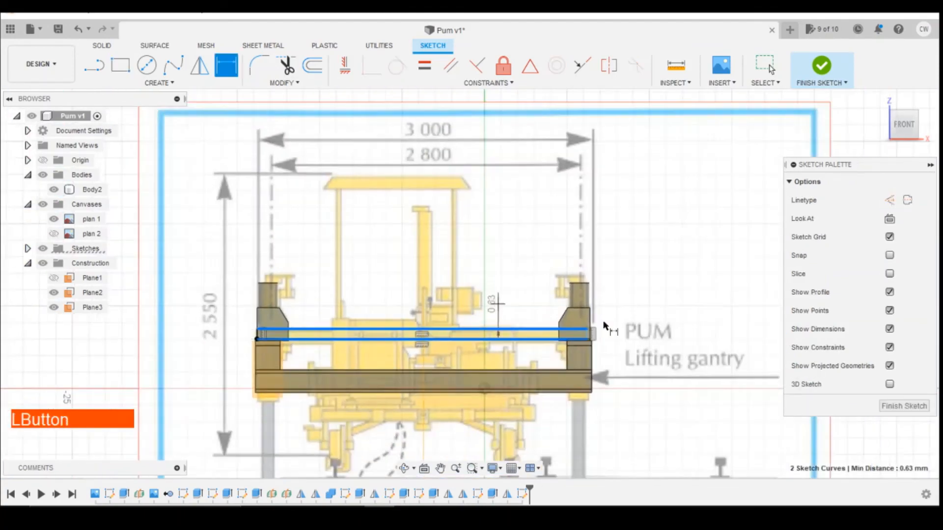
pyautogui.scroll(4, 663, 343)
pyautogui.click(678, 344)
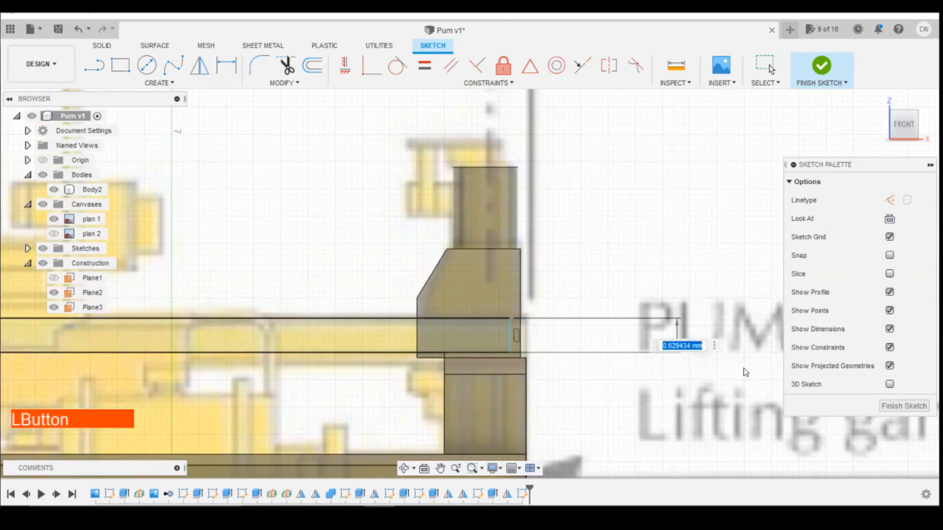
pyautogui.write('0.7')
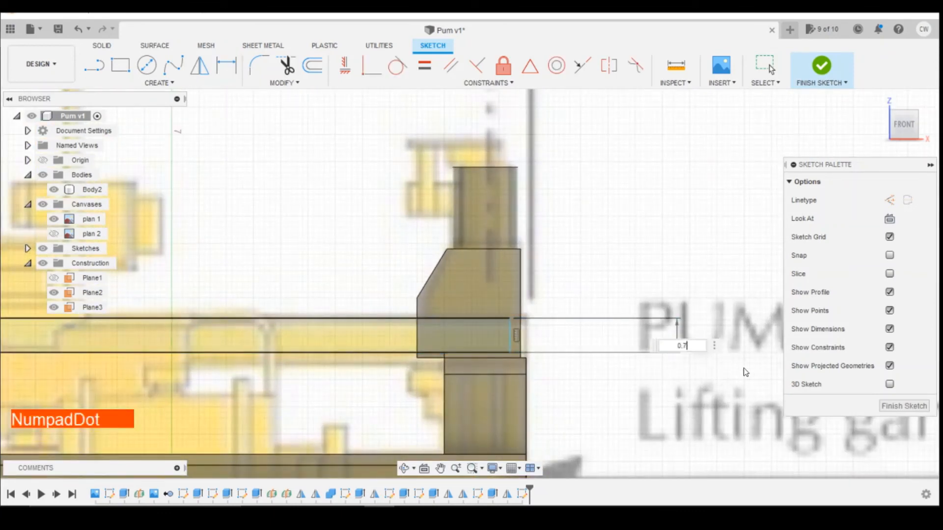
pyautogui.press('BackSpace')
pyautogui.write('8')
pyautogui.press('Return')
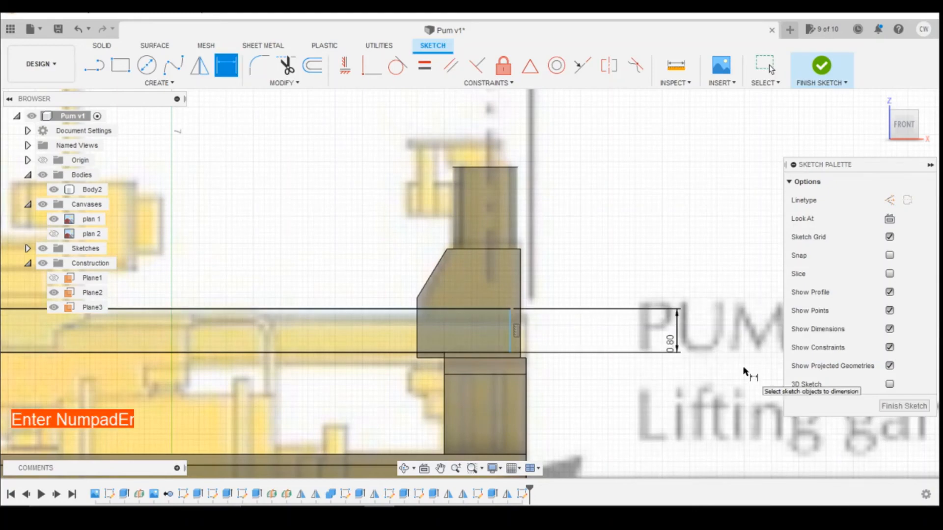
pyautogui.scroll(-2, 278, 402)
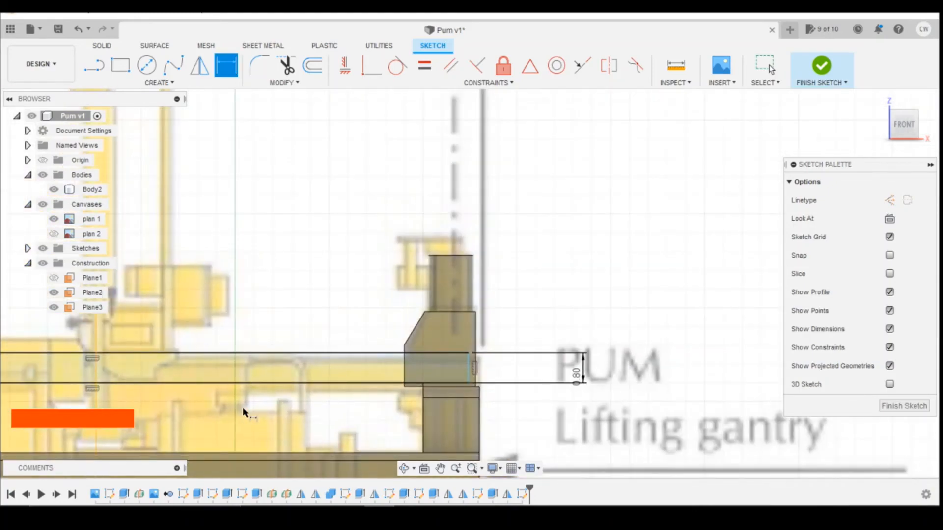
# Step: Make the crossbeam rectangle's lower end corner coincident with the outer vertical edge of the chamfered side plate
pyautogui.scroll(2, 469, 373)
pyautogui.press('Escape')
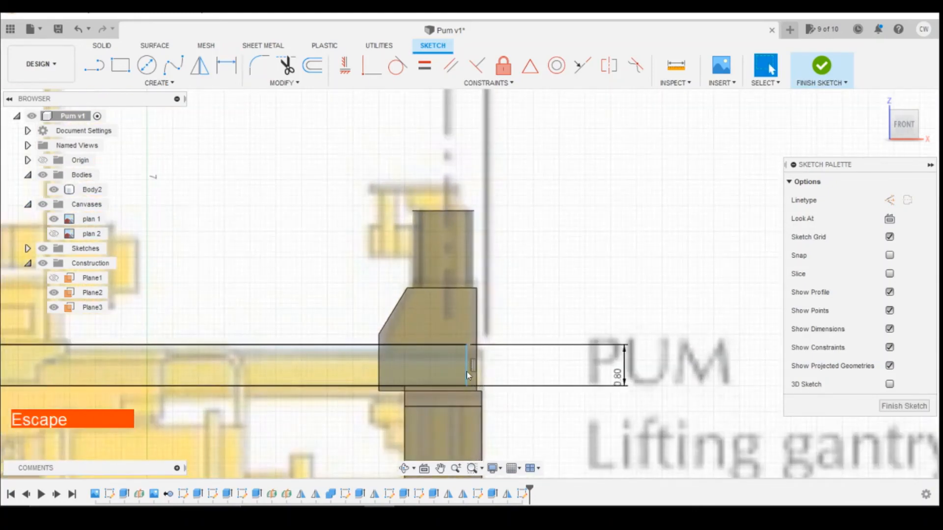
pyautogui.click(372, 65)
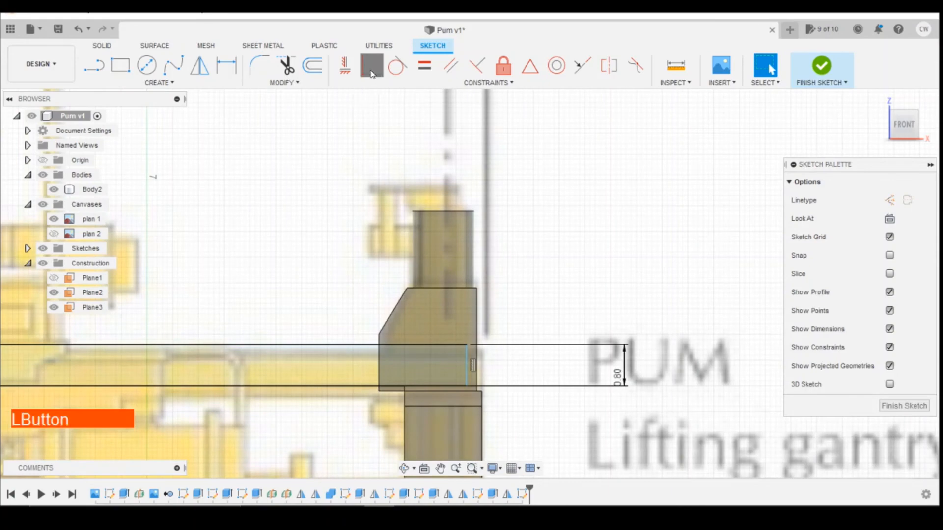
pyautogui.click(466, 386)
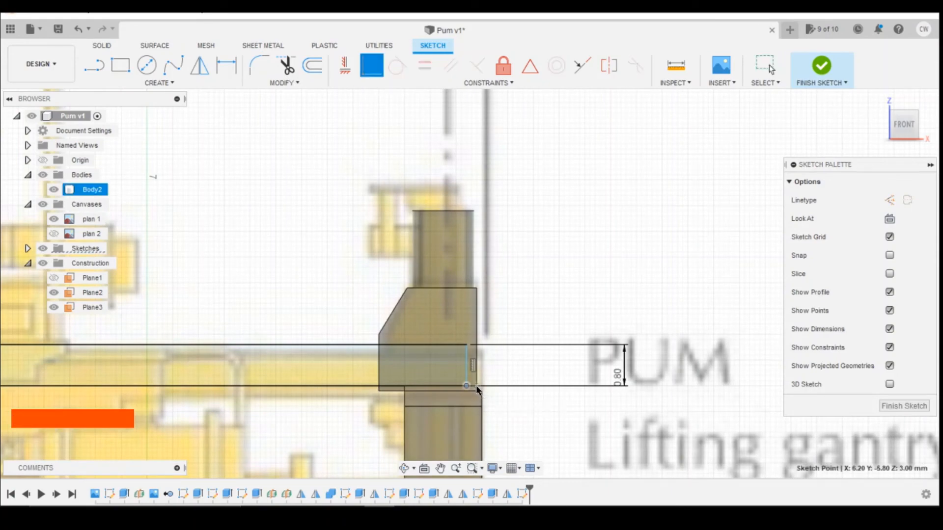
pyautogui.click(476, 386)
pyautogui.scroll(-2, 549, 416)
pyautogui.scroll(2, 612, 408)
pyautogui.scroll(-2, 732, 413)
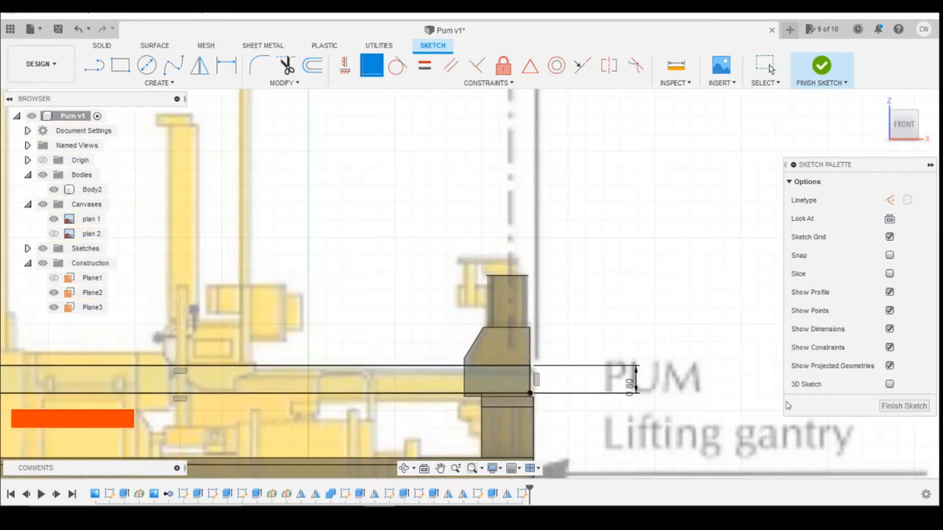
pyautogui.scroll(-2, 596, 400)
pyautogui.scroll(-1, 404, 389)
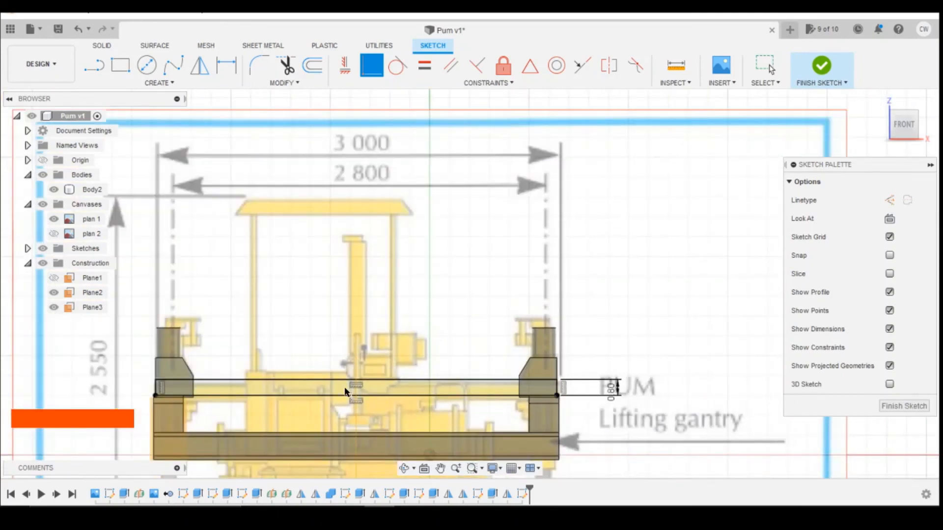
pyautogui.press('Escape')
# Step: Extrude both crossbeam profiles 0.3 mm outward from the side plates, joined to the existing body
pyautogui.click(328, 391)
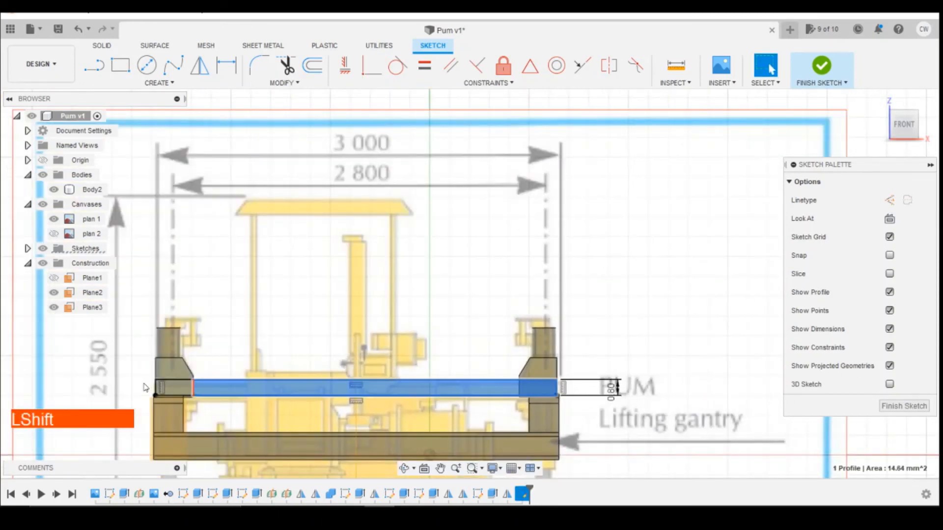
pyautogui.keyDown('shift'); pyautogui.click(179, 391); pyautogui.keyUp('shift')
pyautogui.rightClick(180, 391)
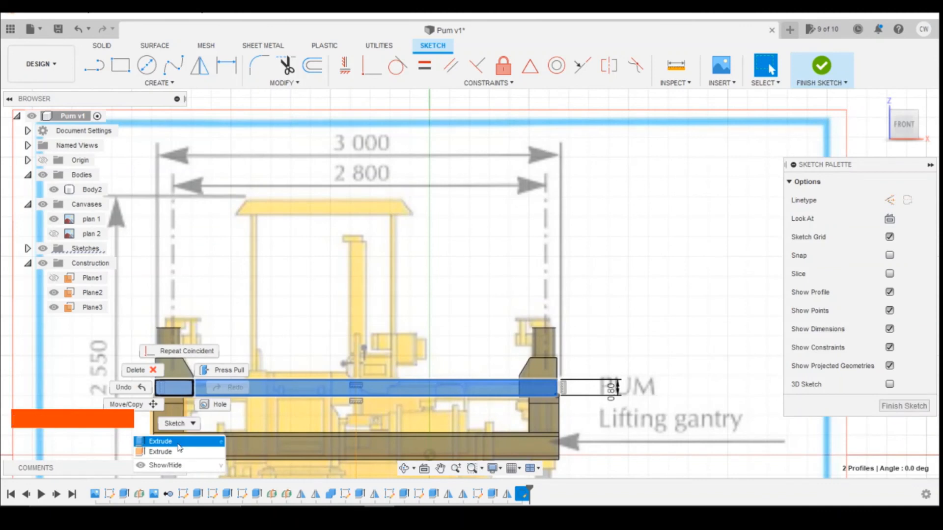
pyautogui.click(177, 443)
pyautogui.moveTo(901, 129); pyautogui.dragTo(935, 130)
pyautogui.moveTo(470, 432); pyautogui.dragTo(484, 433)
pyautogui.scroll(5, 485, 432)
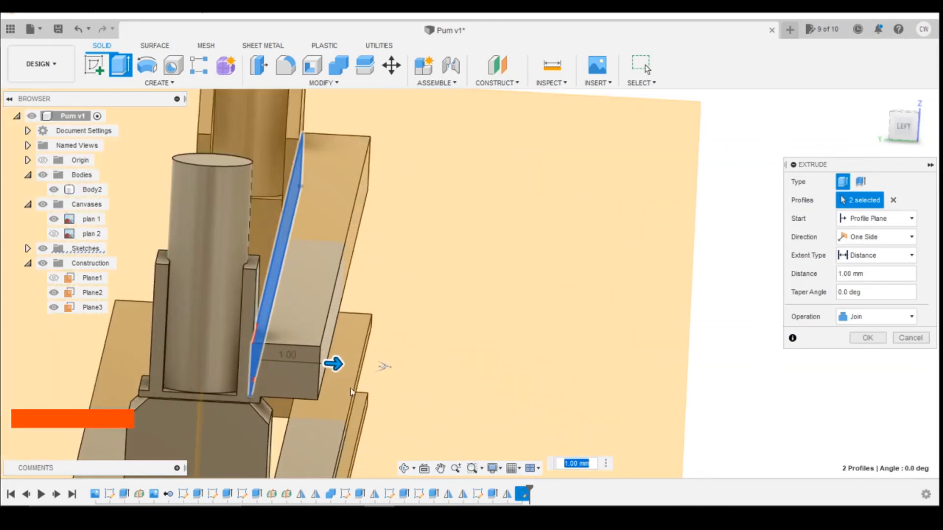
pyautogui.click(343, 370)
pyautogui.moveTo(335, 364); pyautogui.dragTo(290, 362)
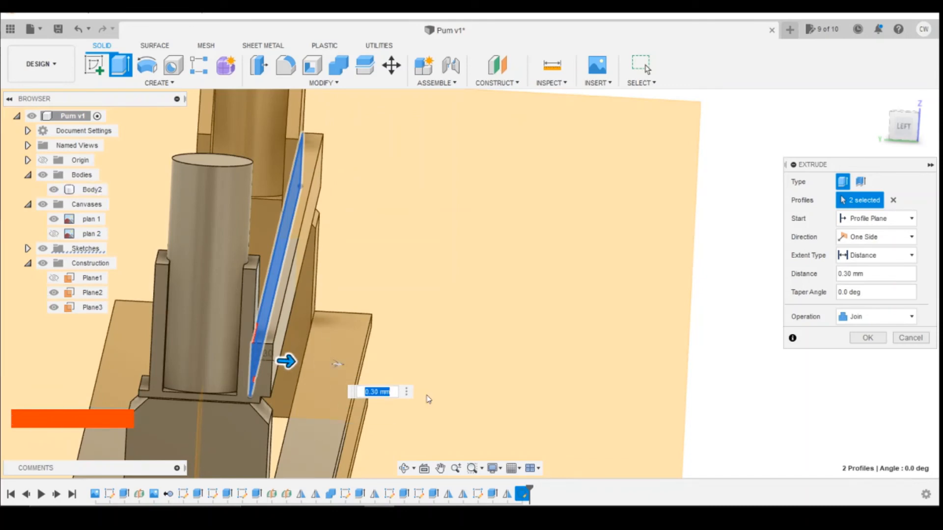
pyautogui.click(868, 338)
# Step: Hide the plan 1 canvas and extrude the crossbeam's back face between the side plates by 0.2 mm, joined to the body
pyautogui.moveTo(502, 456)
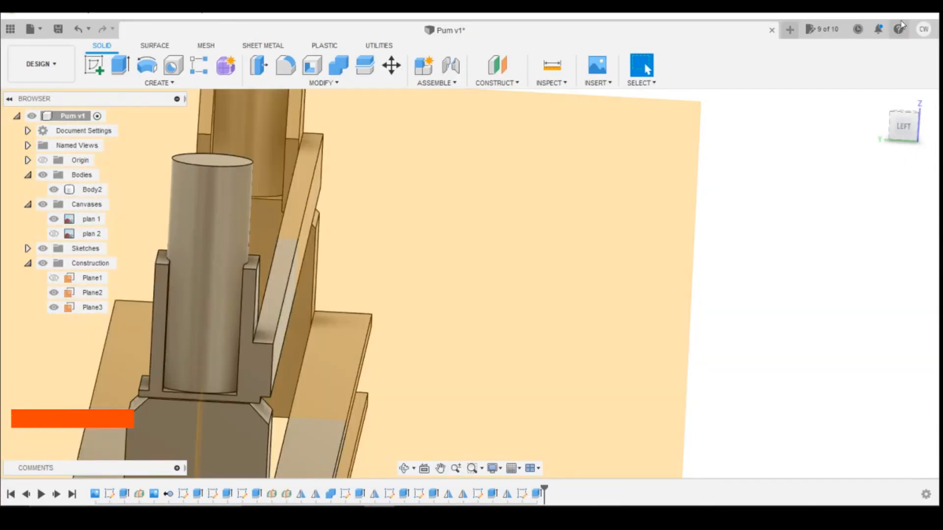
pyautogui.moveTo(903, 126)
pyautogui.mouseDown()
pyautogui.moveTo(928, 122)
pyautogui.moveTo(921, 128)
pyautogui.mouseUp()
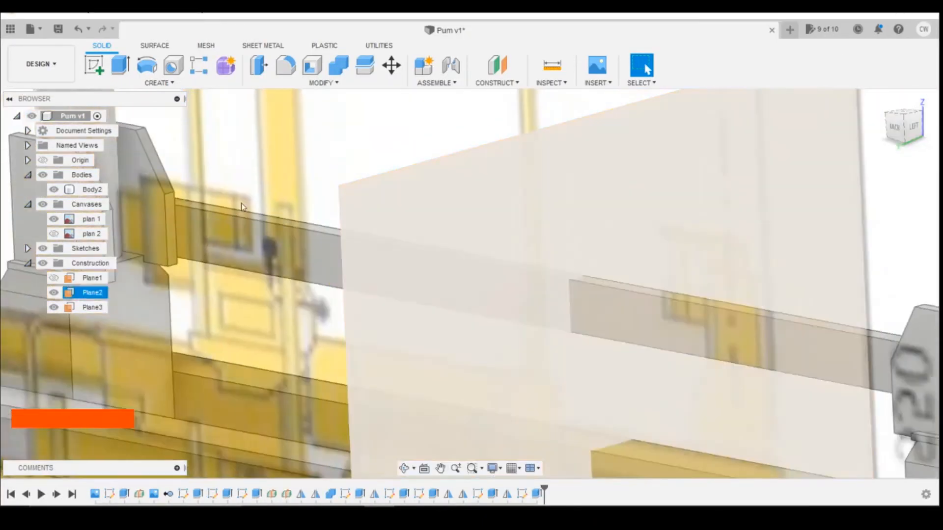
pyautogui.click(54, 220)
pyautogui.click(589, 314)
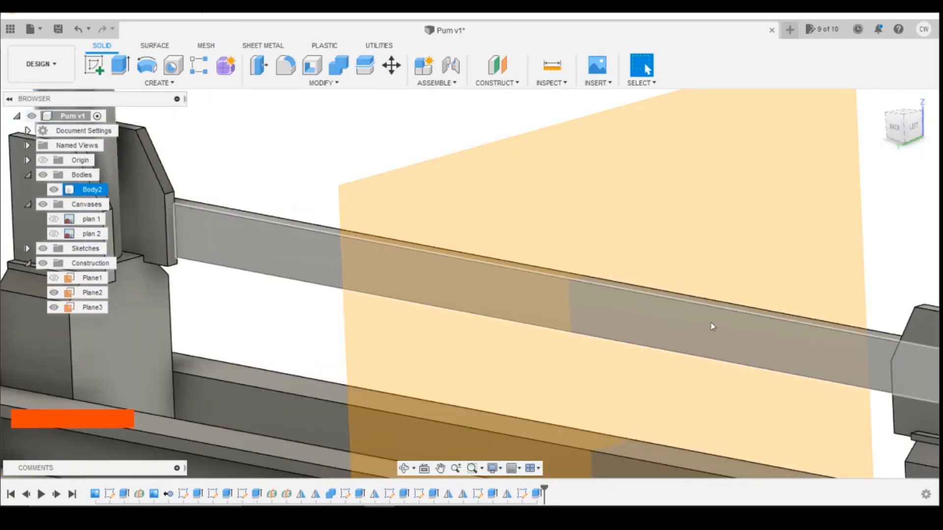
pyautogui.click(792, 330)
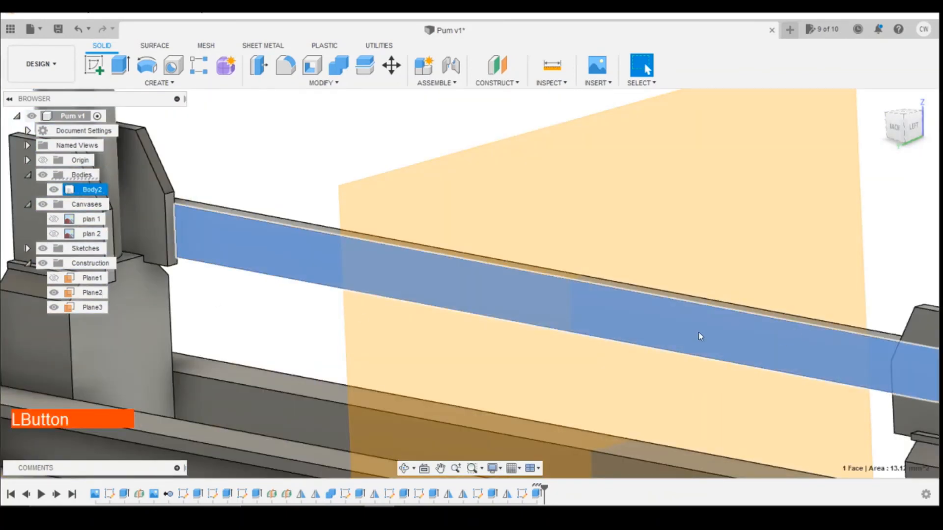
pyautogui.scroll(-4, 548, 274)
pyautogui.click(892, 126)
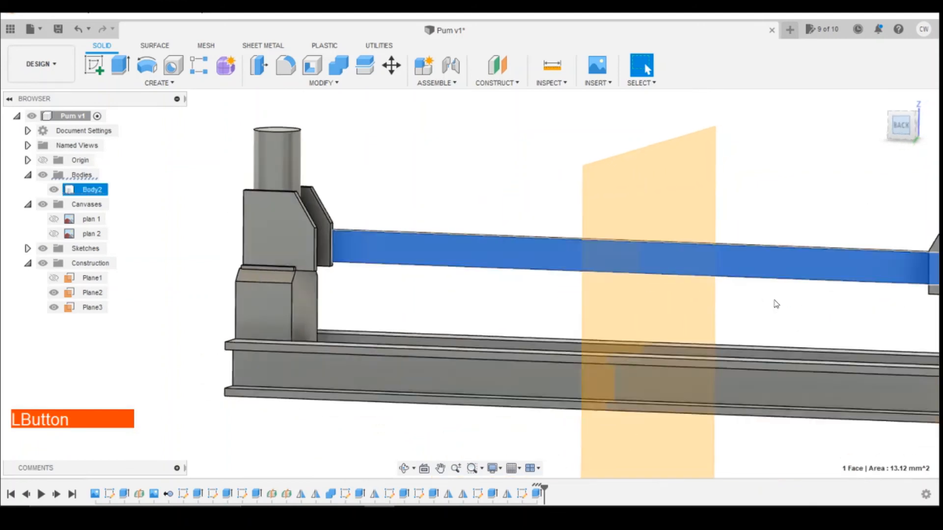
pyautogui.scroll(-3, 406, 270)
pyautogui.scroll(5, 689, 244)
pyautogui.rightClick(699, 255)
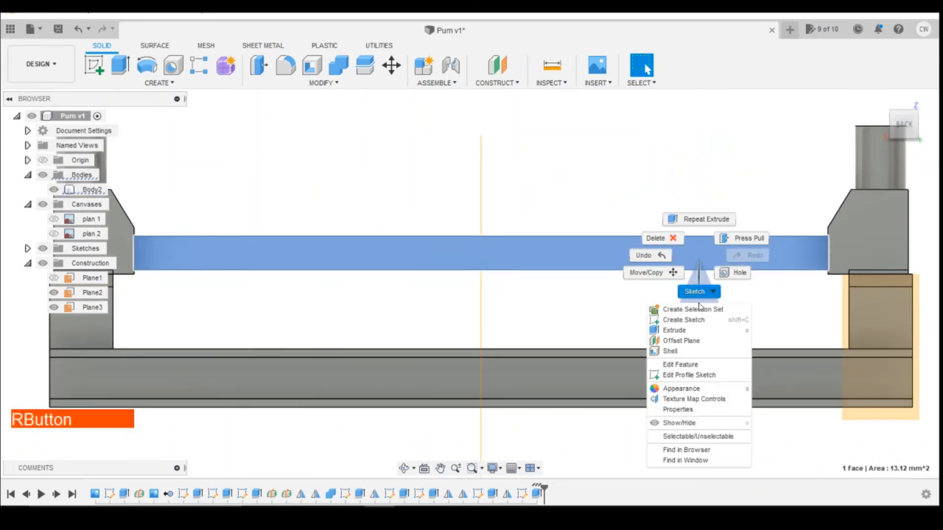
pyautogui.click(691, 332)
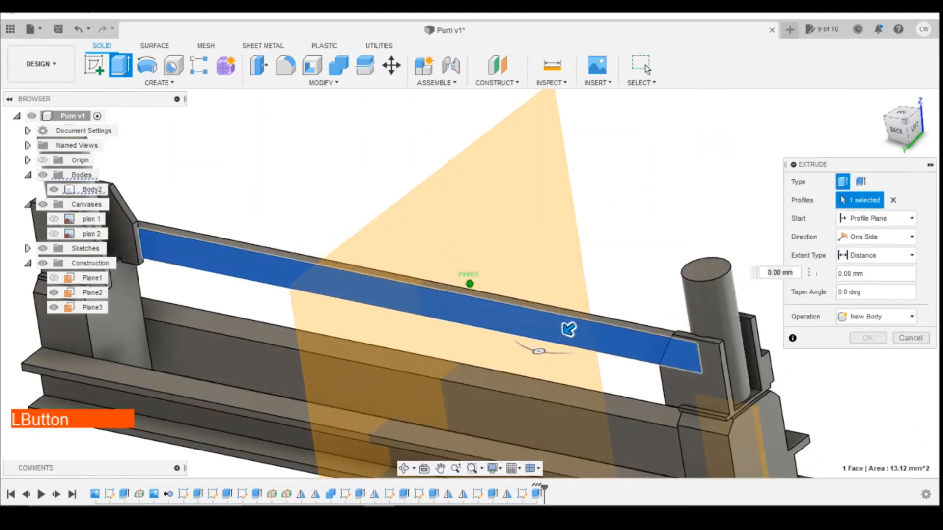
pyautogui.click(568, 329)
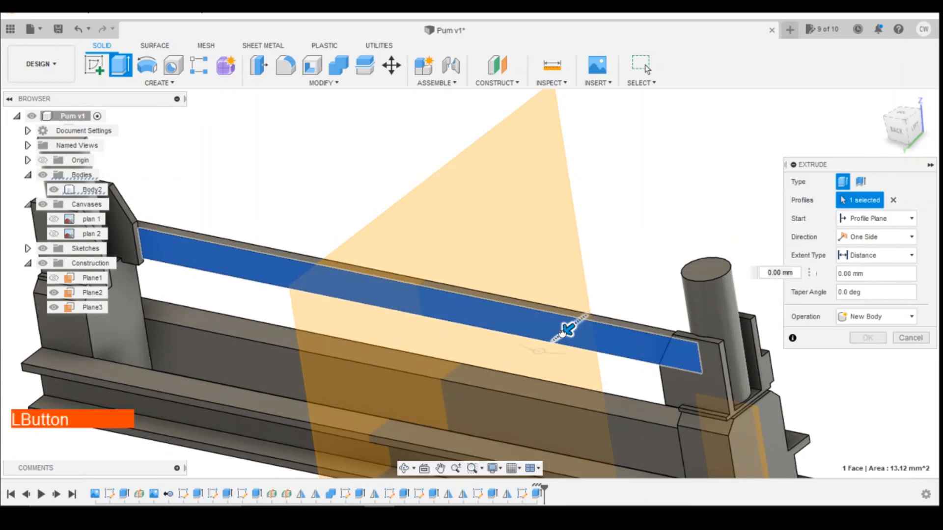
pyautogui.moveTo(567, 328); pyautogui.dragTo(641, 315)
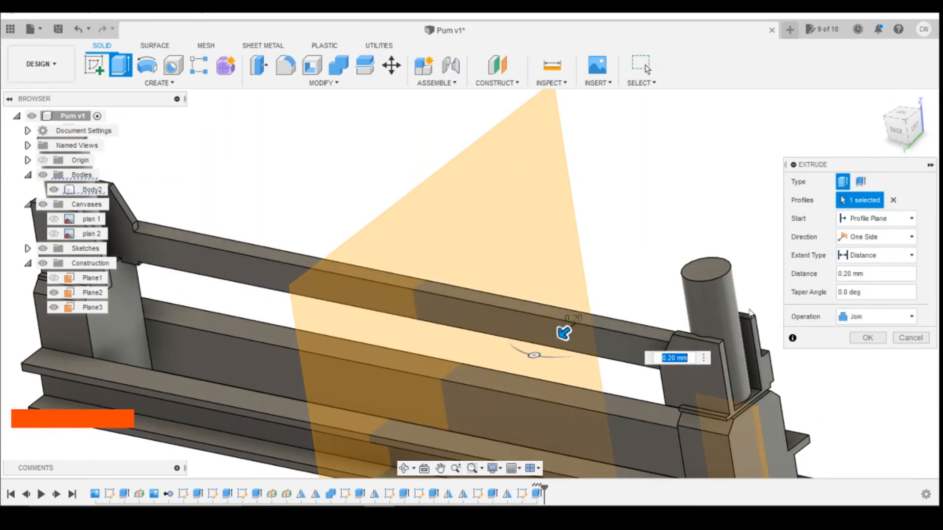
pyautogui.click(867, 339)
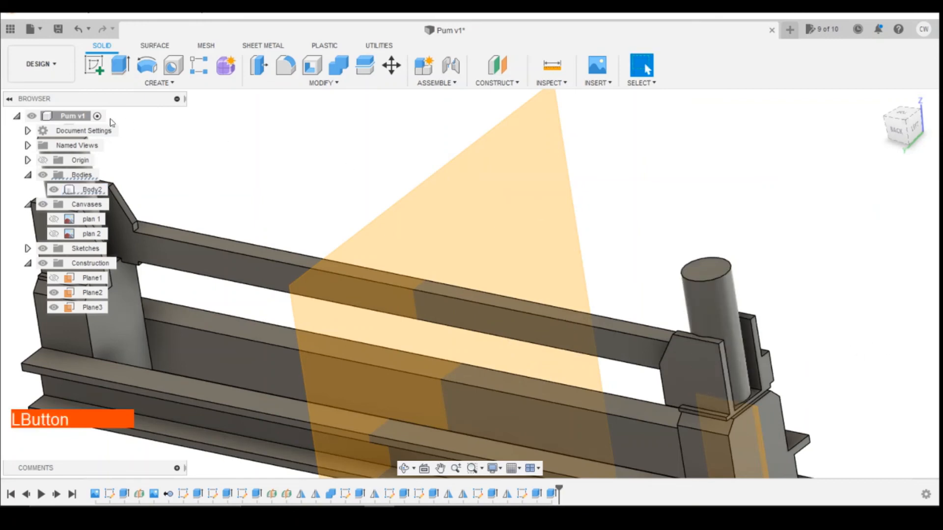
# Step: Mirror the two crossbeam extrude features across Plane3 to the other side of the jack posts
pyautogui.click(146, 84)
pyautogui.click(128, 370)
pyautogui.keyDown('shift'); pyautogui.click(537, 494); pyautogui.keyUp('shift')
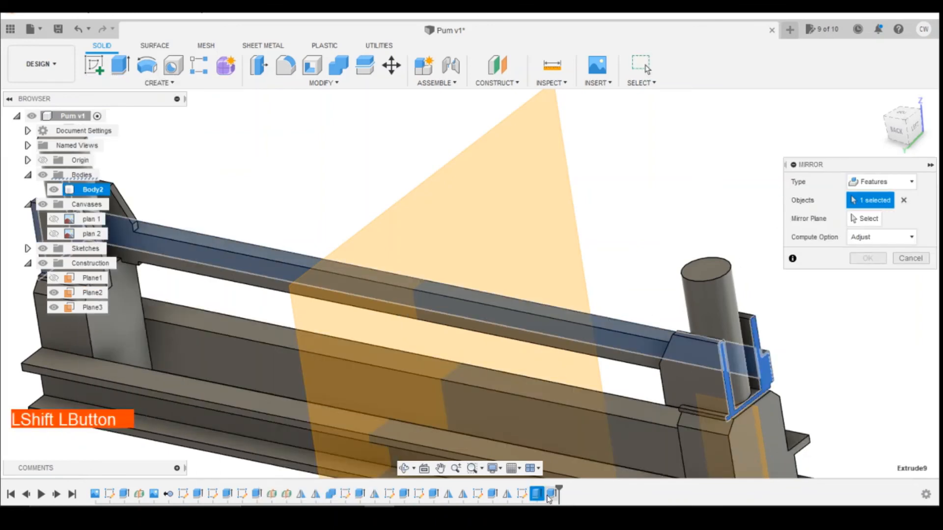
pyautogui.keyDown('shift'); pyautogui.click(551, 494); pyautogui.keyUp('shift')
pyautogui.click(867, 219)
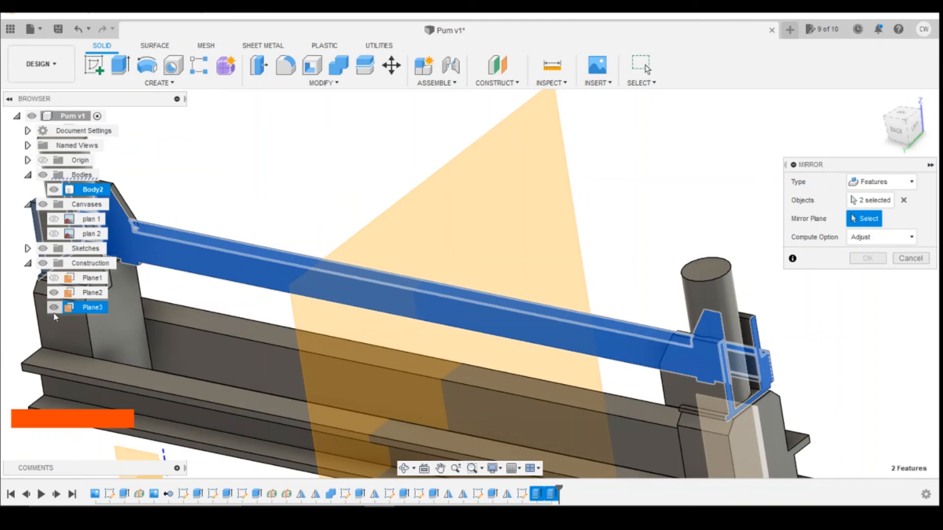
pyautogui.click(367, 391)
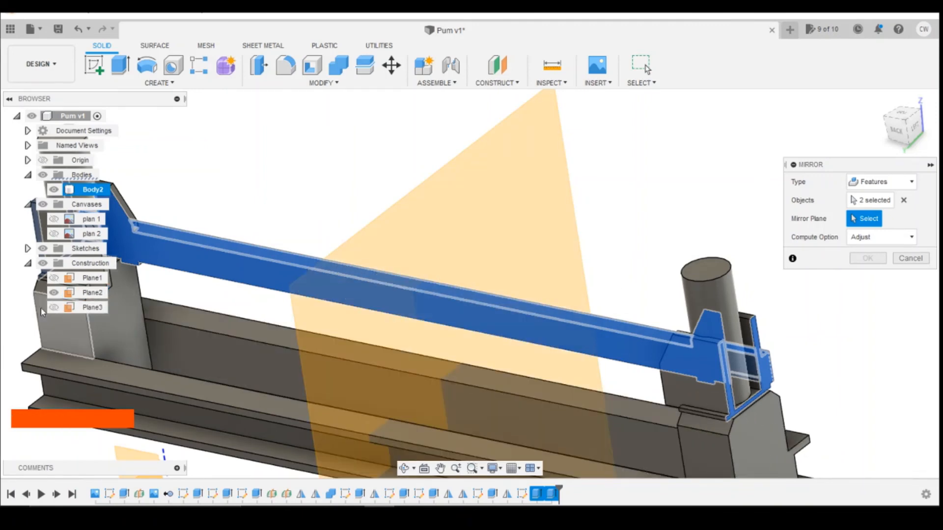
pyautogui.click(55, 307)
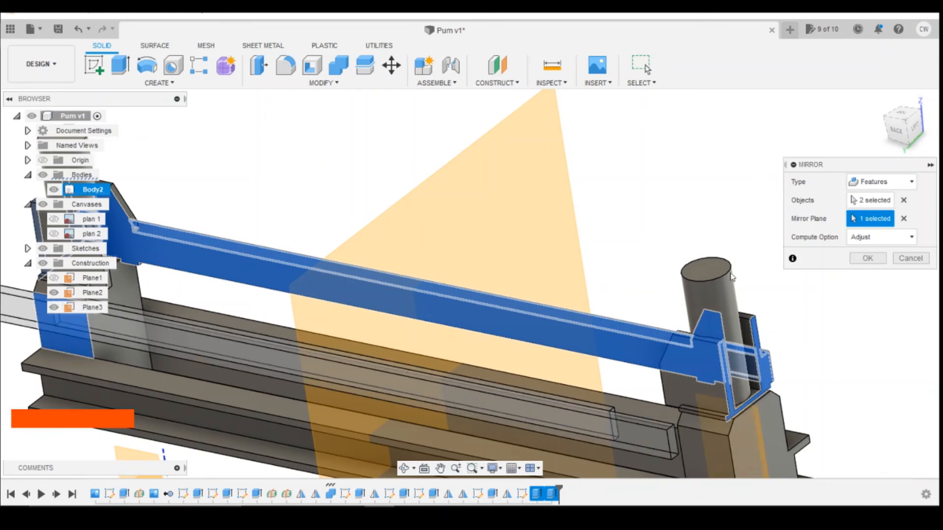
pyautogui.click(554, 270)
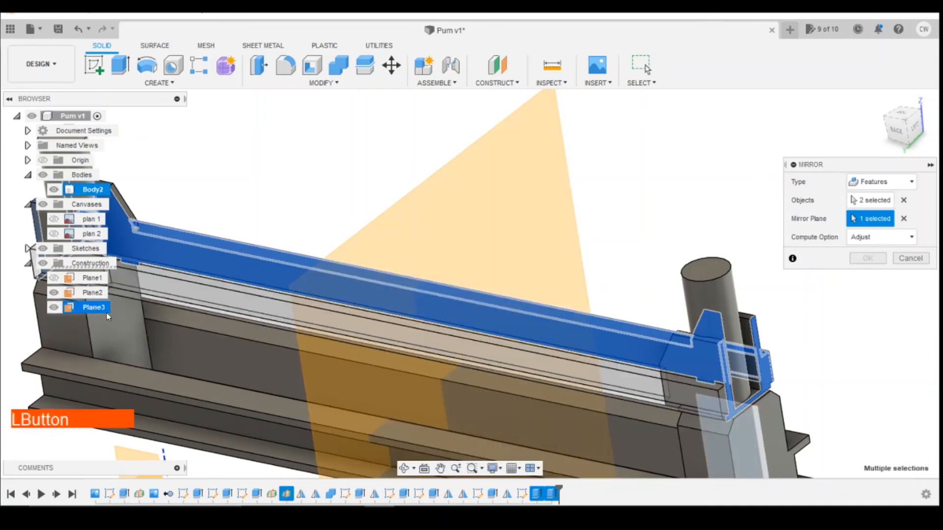
pyautogui.scroll(-1, 495, 338)
pyautogui.scroll(1, 405, 330)
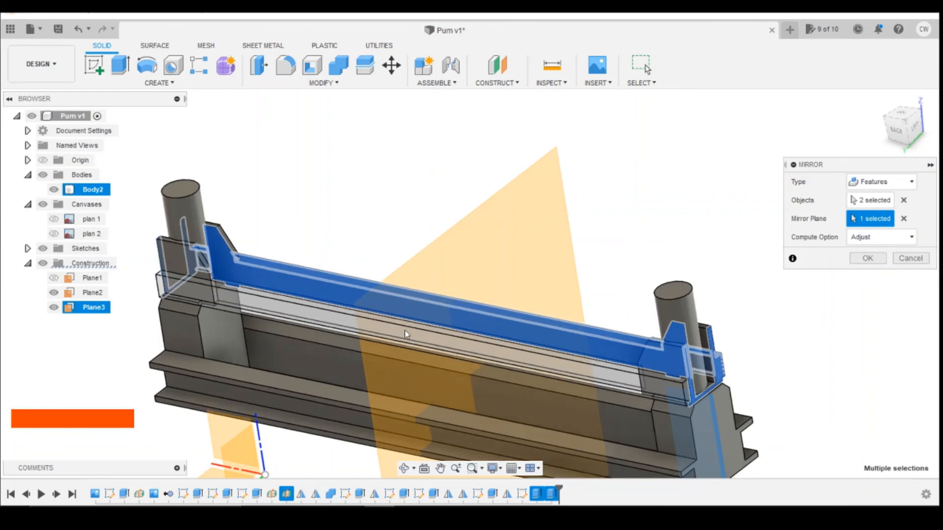
pyautogui.click(879, 261)
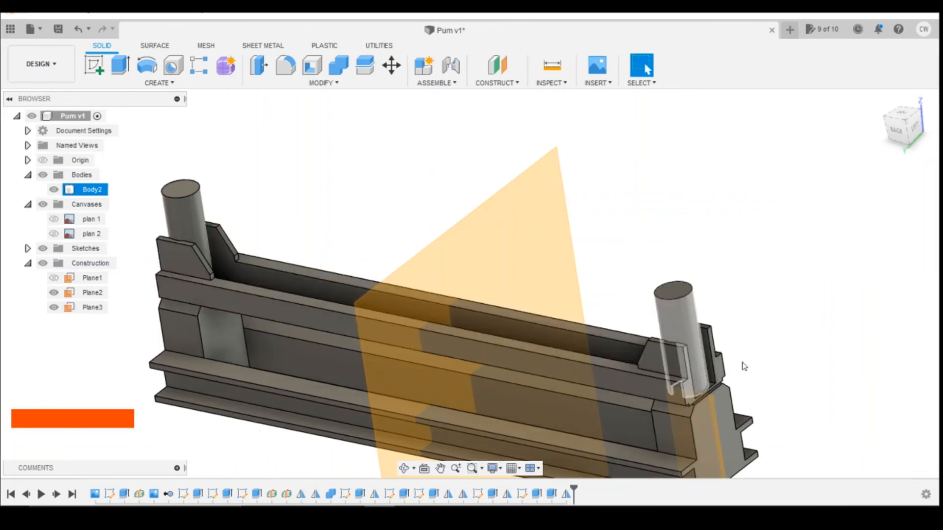
# Step: Show the plan 1 canvas again and look at the model from the front
pyautogui.moveTo(898, 134); pyautogui.dragTo(910, 133)
pyautogui.click(910, 132)
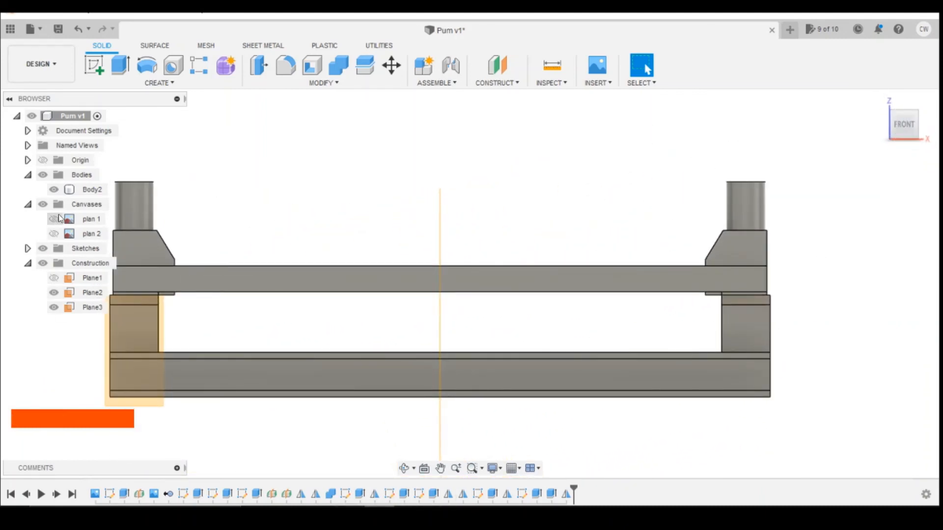
pyautogui.click(55, 219)
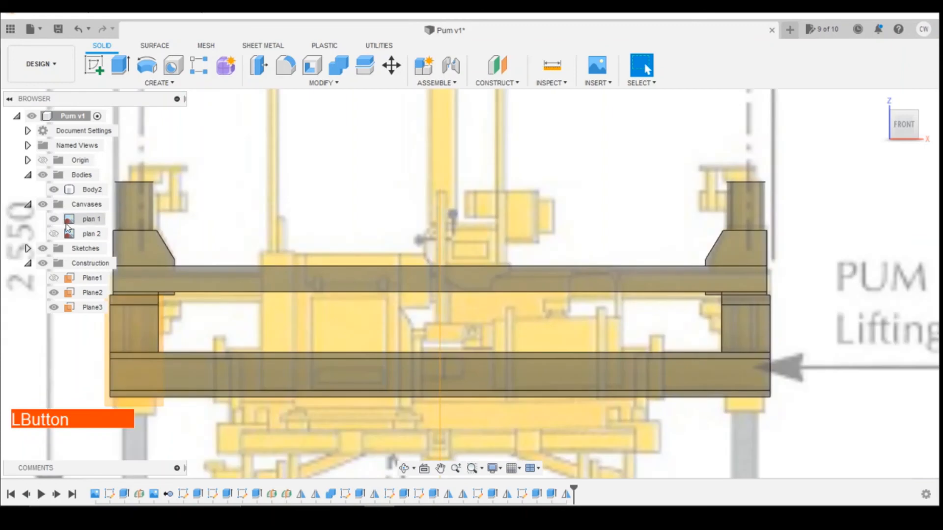
# Step: Switch to the photo viewer and examine the Geismar reference photos of the crossbeam and jack posts, then return to Fusion
pyautogui.click(441, 506)
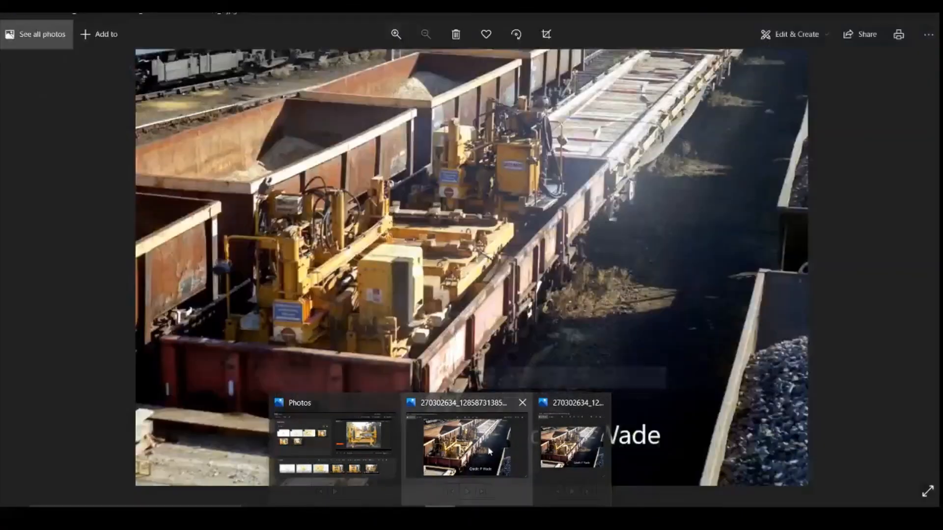
pyautogui.click(466, 447)
pyautogui.click(927, 266)
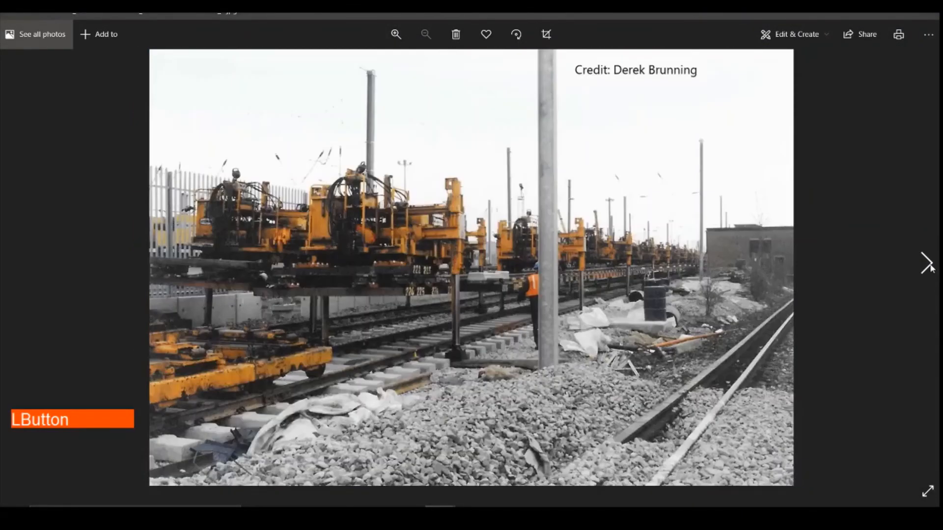
pyautogui.click(930, 266)
pyautogui.click(929, 265)
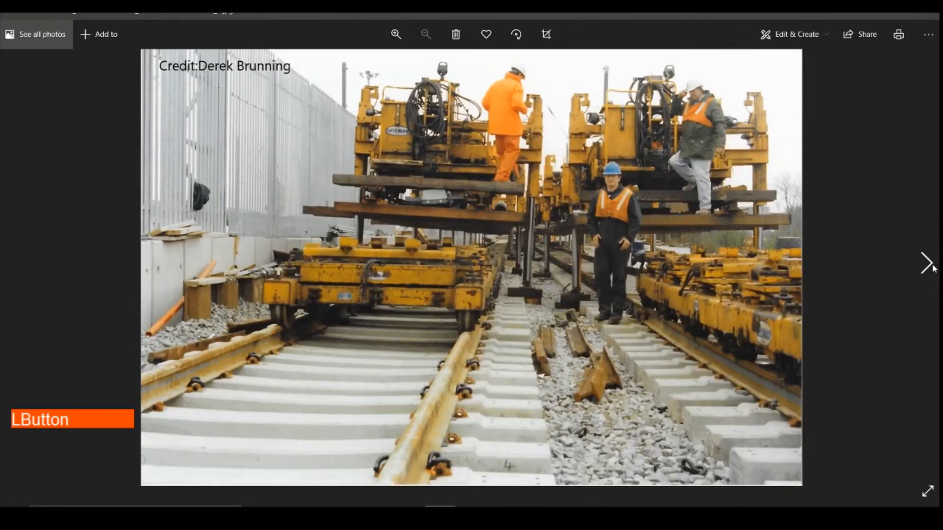
pyautogui.click(930, 266)
pyautogui.click(929, 266)
pyautogui.click(930, 266)
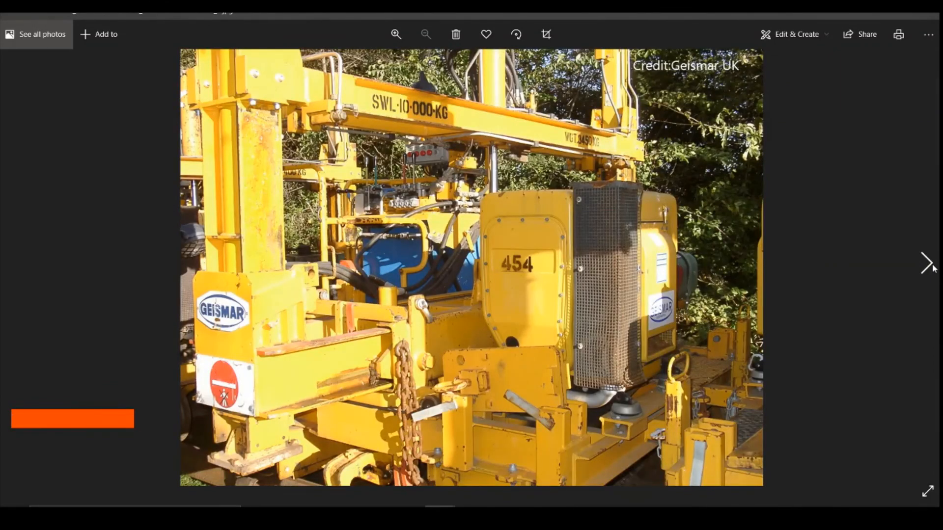
pyautogui.click(930, 266)
pyautogui.click(929, 266)
pyautogui.click(930, 266)
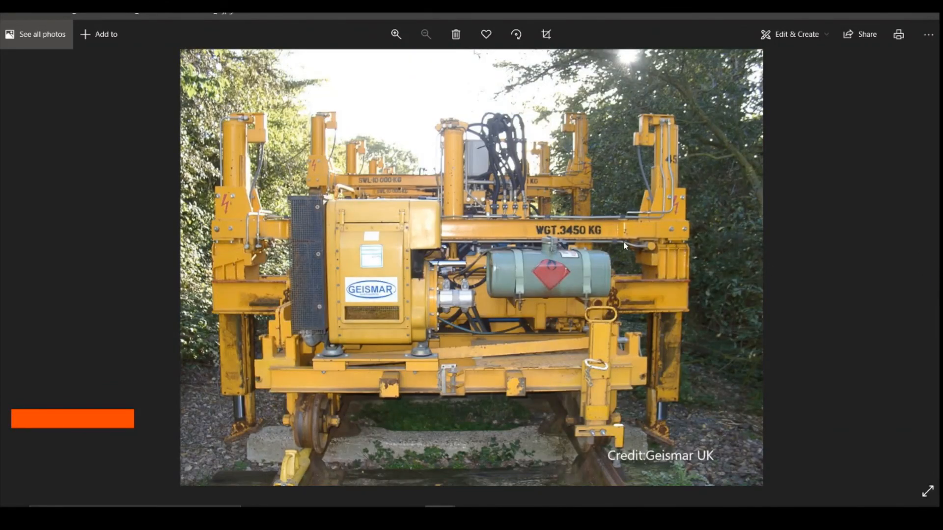
pyautogui.moveTo(378, 516)
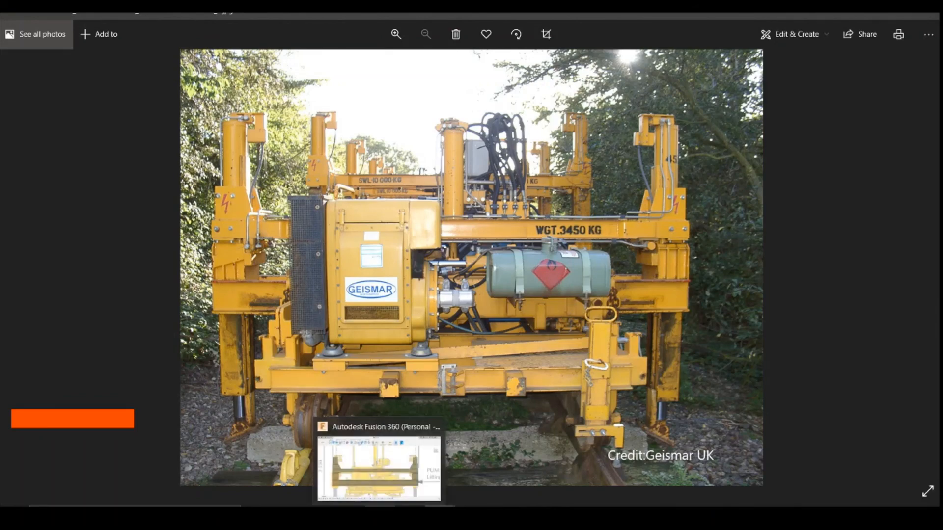
pyautogui.click(378, 466)
pyautogui.scroll(3, 392, 285)
pyautogui.scroll(-3, 392, 285)
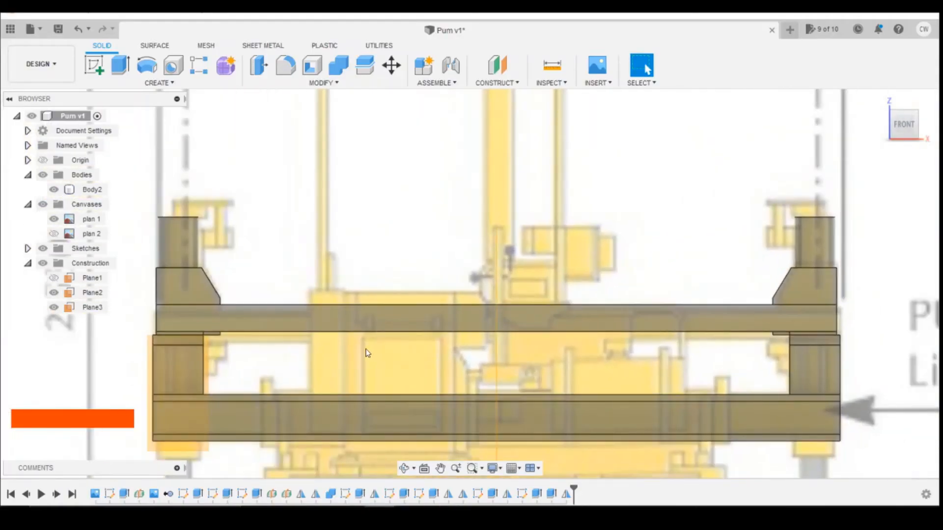
# Step: Sketch a long, narrow rectangle on the crossbeam's front face, between the two side plates
pyautogui.click(93, 66)
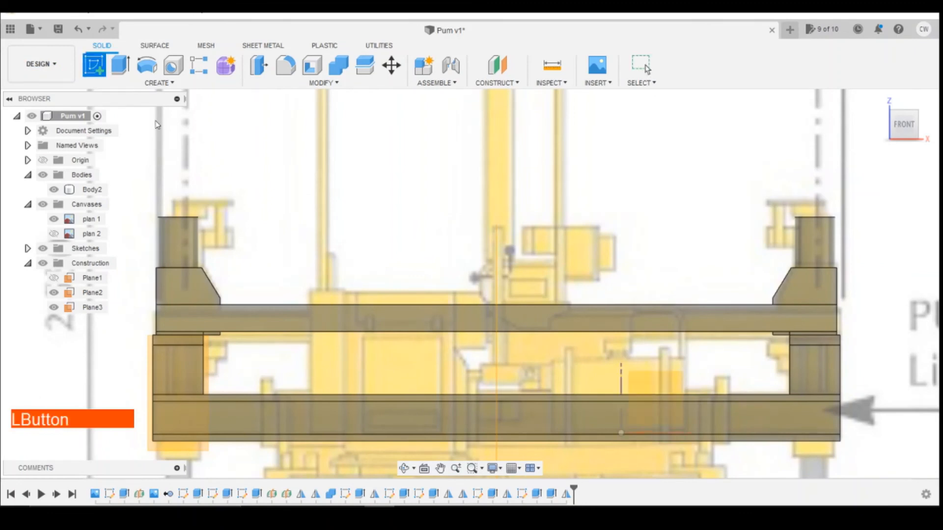
pyautogui.click(383, 323)
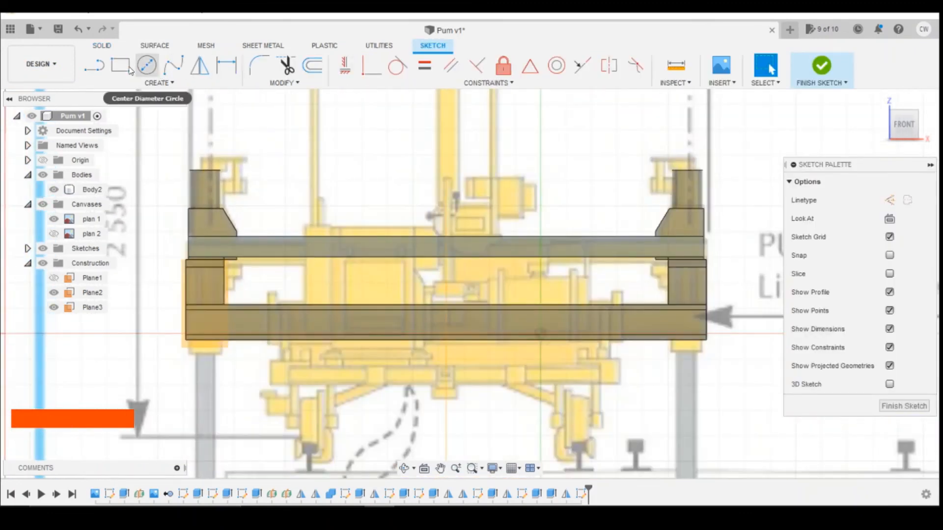
pyautogui.click(128, 69)
pyautogui.scroll(3, 278, 244)
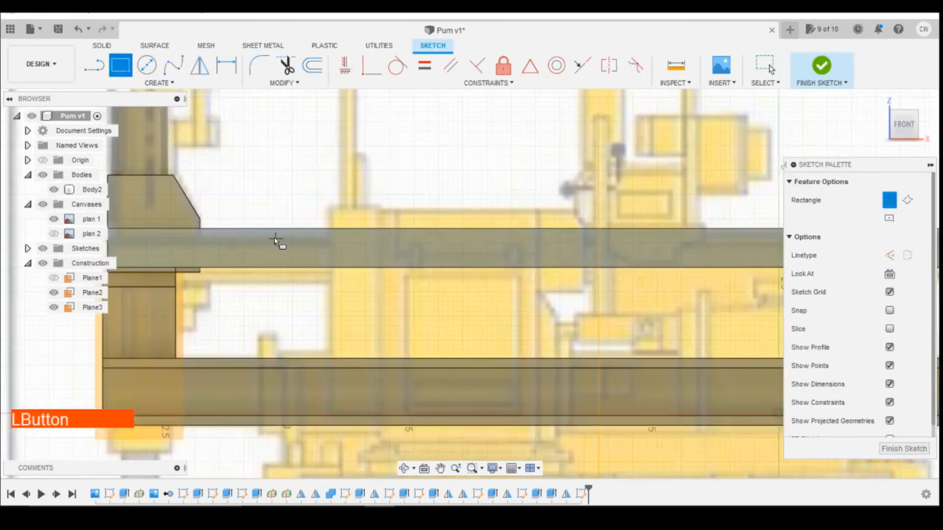
pyautogui.click(237, 245)
pyautogui.scroll(-2, 238, 245)
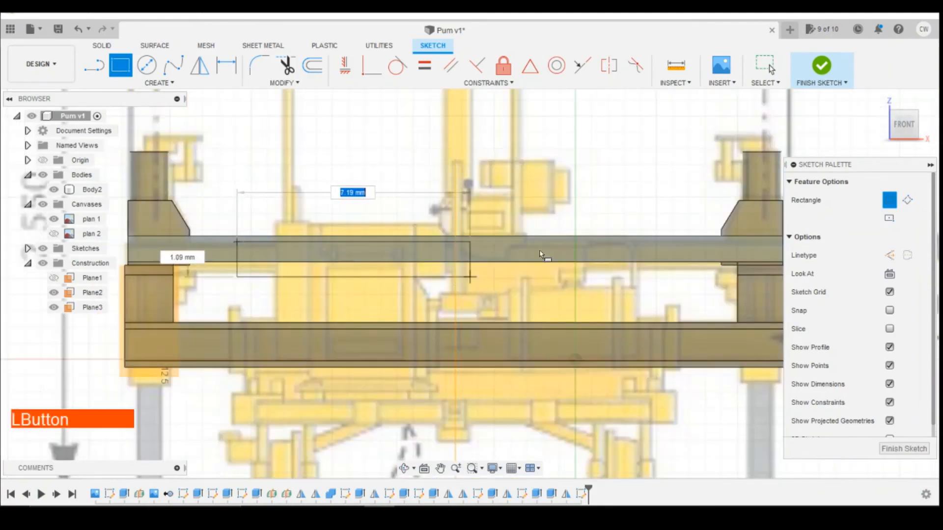
pyautogui.click(700, 257)
pyautogui.scroll(-3, 700, 257)
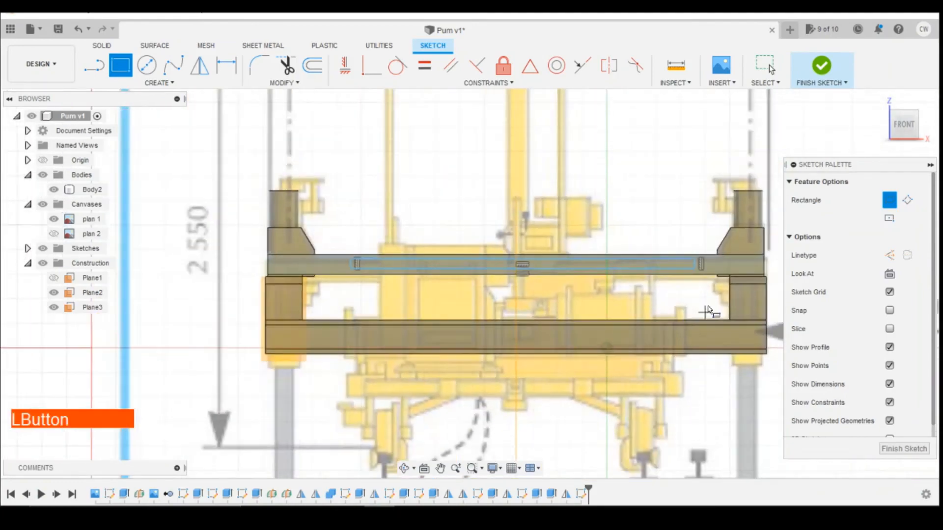
pyautogui.press('Escape')
# Step: Set the distance from the rectangle's left end to the left side plate's lower corner to 1 mm
pyautogui.scroll(5, 390, 273)
pyautogui.press('d')
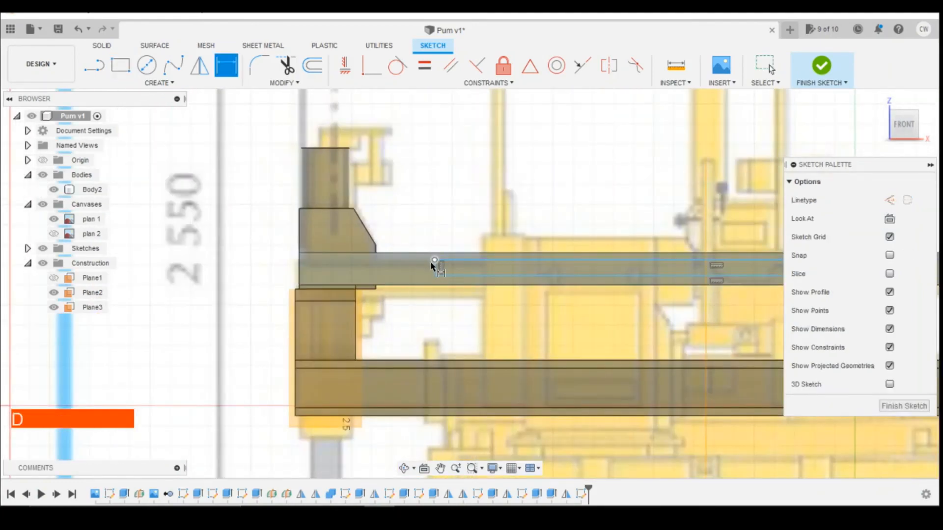
pyautogui.click(436, 266)
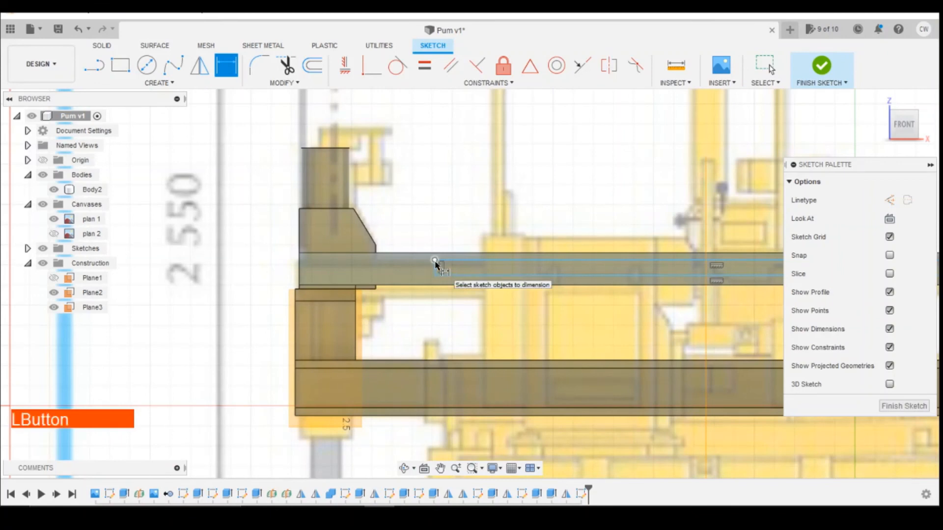
pyautogui.click(376, 247)
pyautogui.click(415, 187)
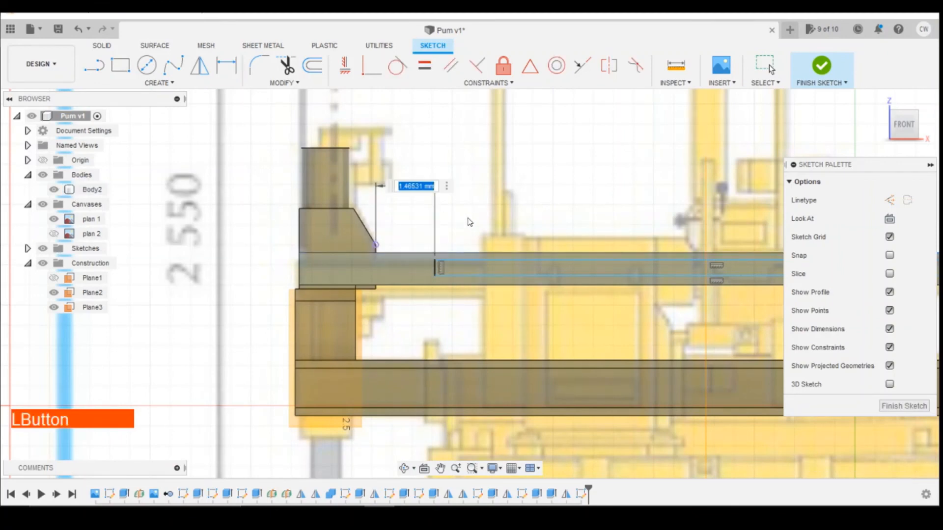
pyautogui.write('1')
pyautogui.press('Return')
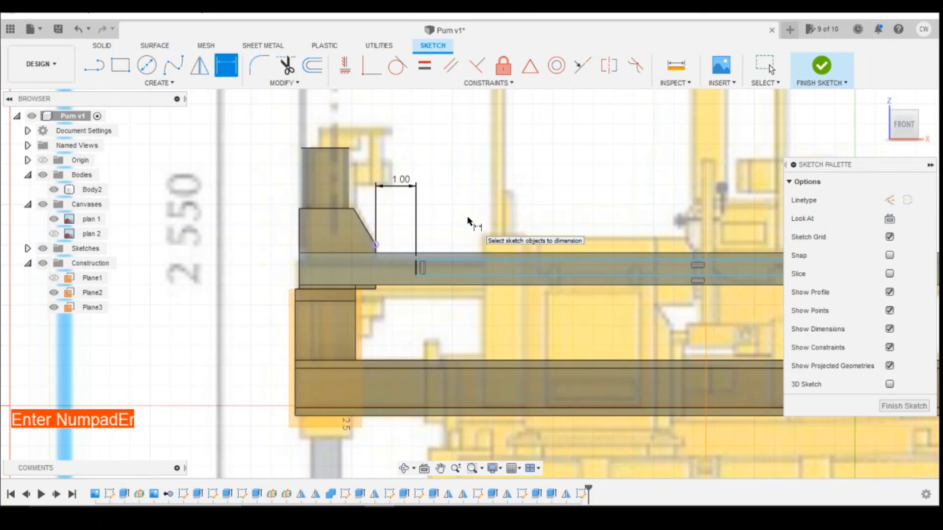
# Step: Set the distance from the rectangle's right end to the right side plate's lower corner to 1 mm
pyautogui.scroll(-3, 222, 214)
pyautogui.click(701, 247)
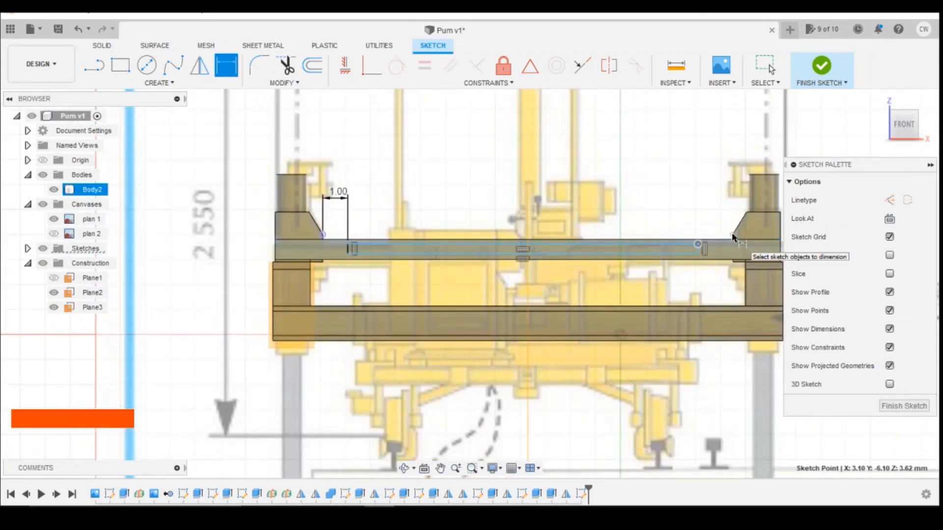
pyautogui.click(733, 234)
pyautogui.click(732, 222)
pyautogui.write('1')
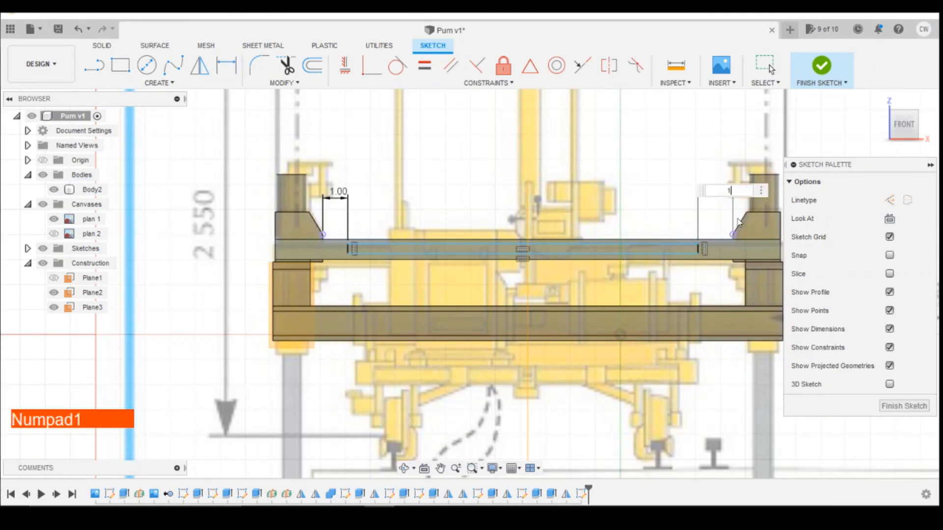
pyautogui.press('Return')
# Step: Set the distance between the rectangle's upper line and the crossbeam's top edge to 0.15 mm
pyautogui.scroll(6, 735, 243)
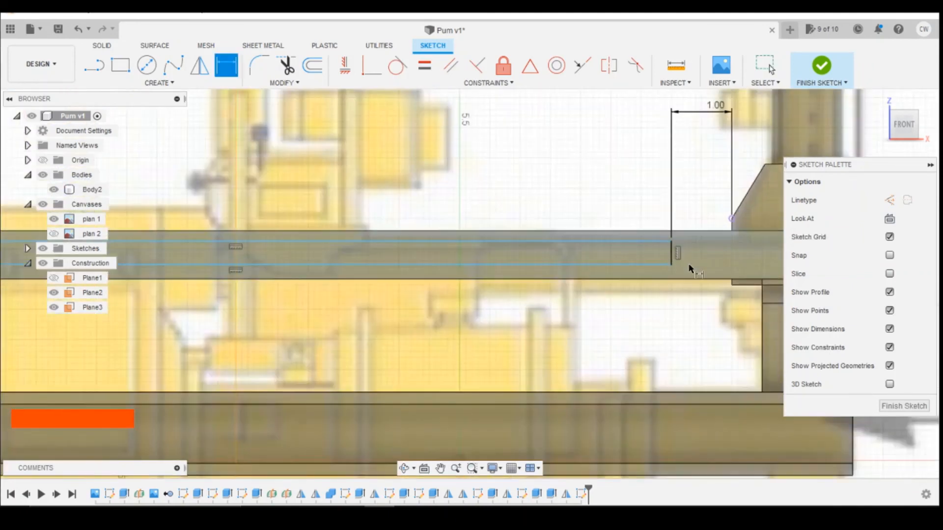
pyautogui.press('Escape')
pyautogui.press('d')
pyautogui.click(641, 235)
pyautogui.click(639, 211)
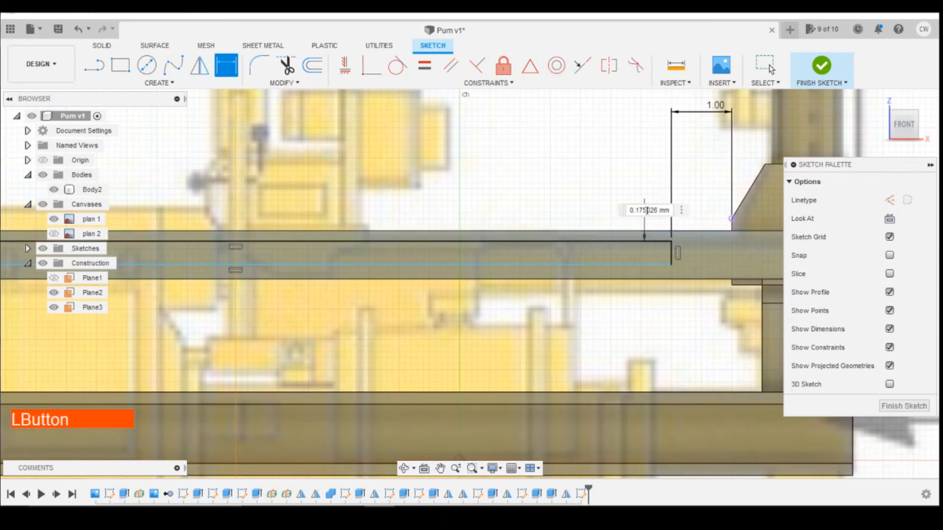
pyautogui.write('1.15')
pyautogui.press('Return')
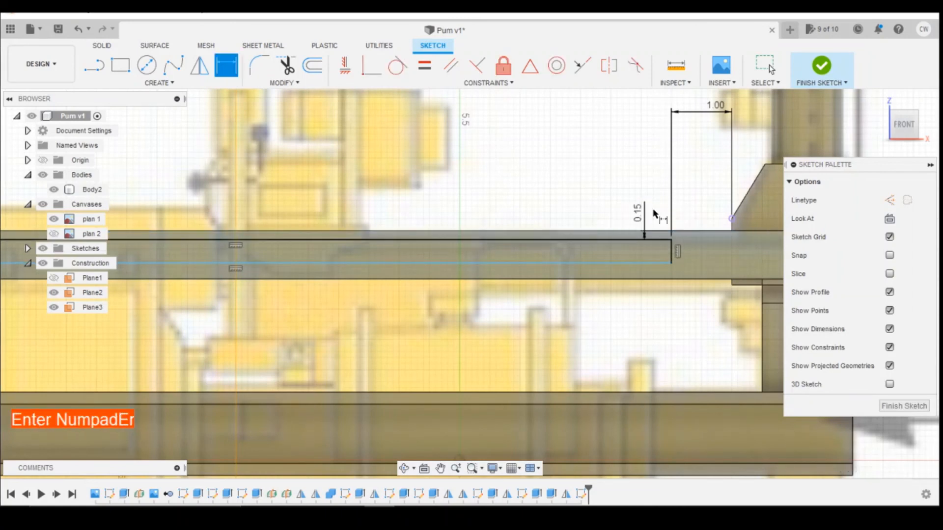
# Step: Set the distance between the rectangle's lower line and the crossbeam's bottom edge to 0.15 mm
pyautogui.click(651, 264)
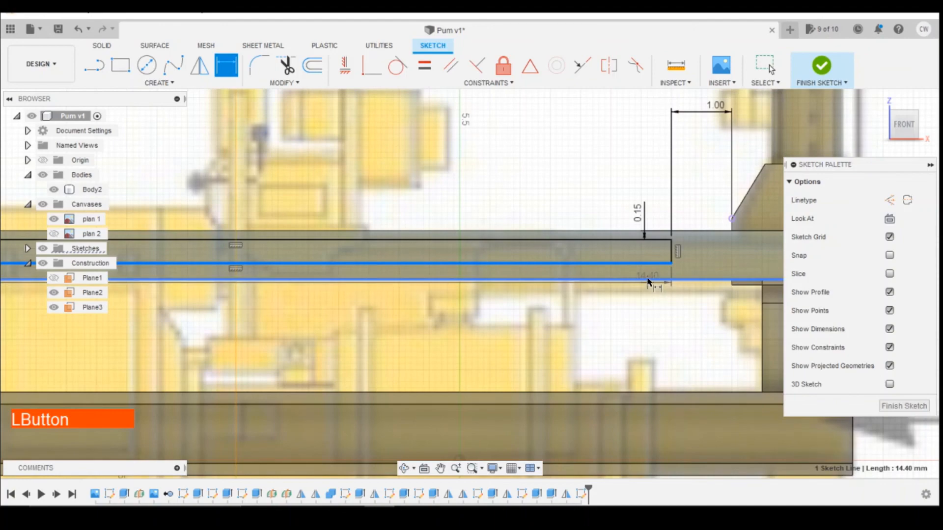
pyautogui.click(649, 279)
pyautogui.click(696, 273)
pyautogui.write('0')
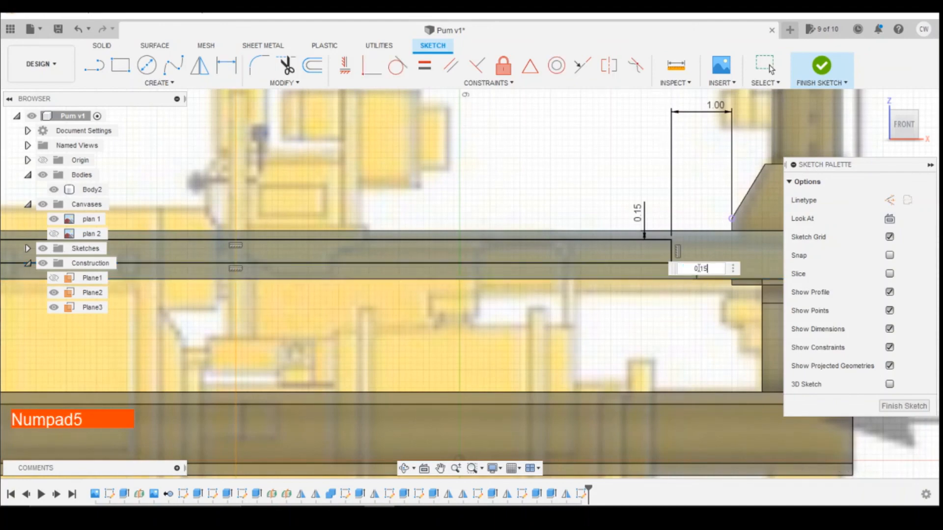
pyautogui.write('.15')
pyautogui.press('KP_Enter')
pyautogui.scroll(-3, 674, 295)
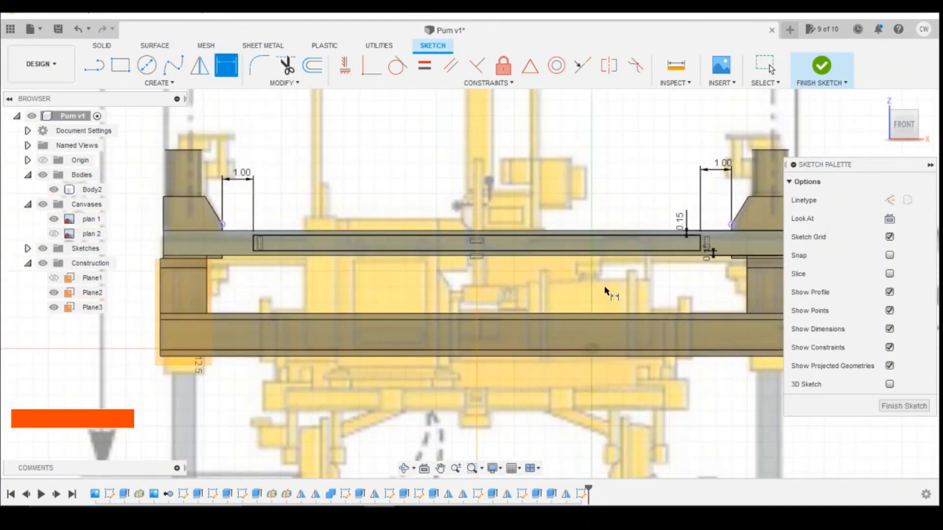
# Step: Extrude the rectangle profile by -0.3 mm as a cut to recess the crossbeam's front face
pyautogui.scroll(3, 605, 291)
pyautogui.press('Escape')
pyautogui.moveTo(633, 231); pyautogui.dragTo(622, 284, button='right')
pyautogui.click(623, 286)
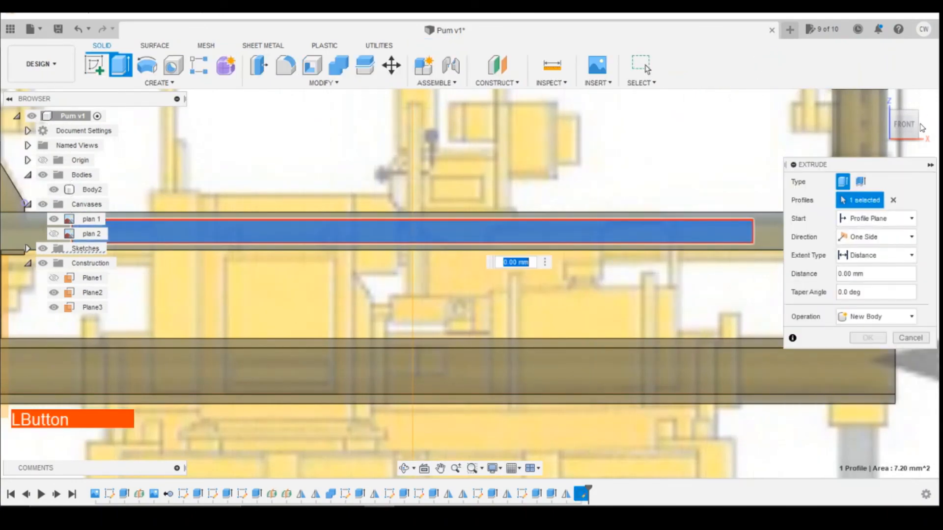
pyautogui.click(921, 127)
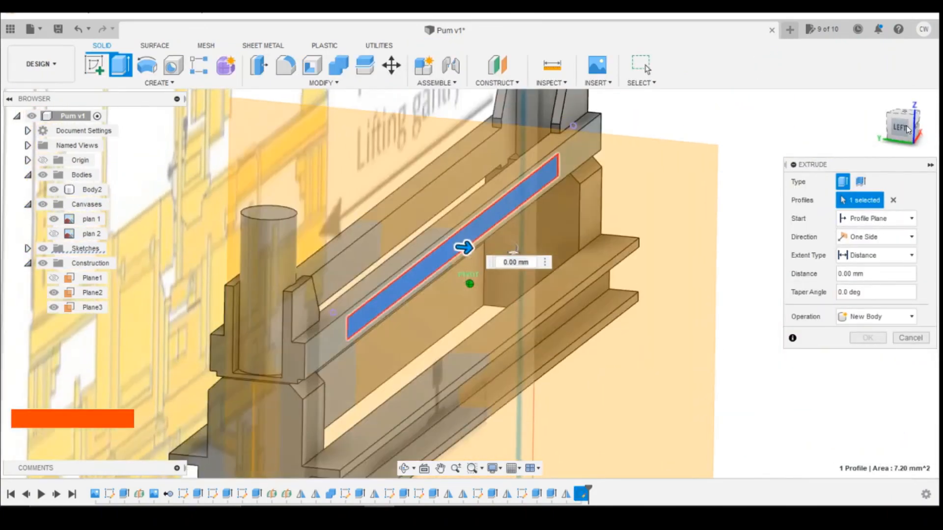
pyautogui.click(463, 247)
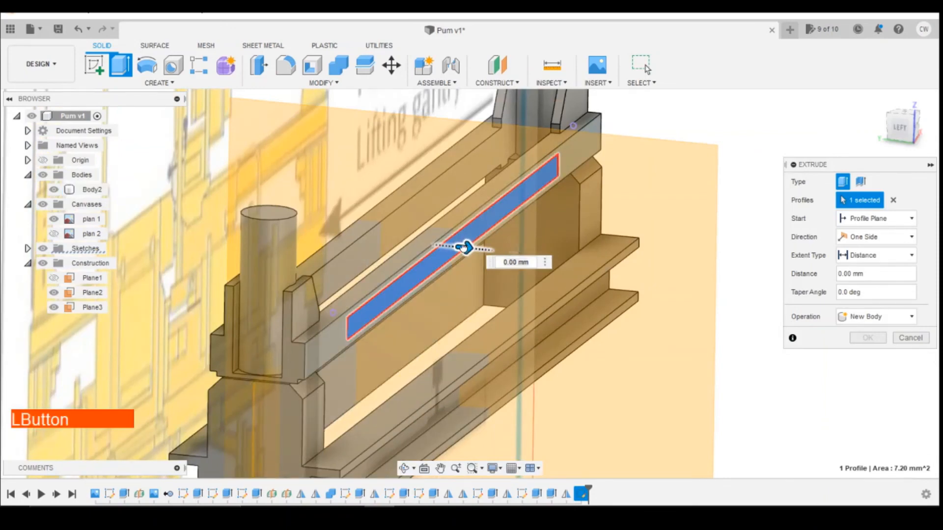
pyautogui.moveTo(457, 246); pyautogui.dragTo(447, 244)
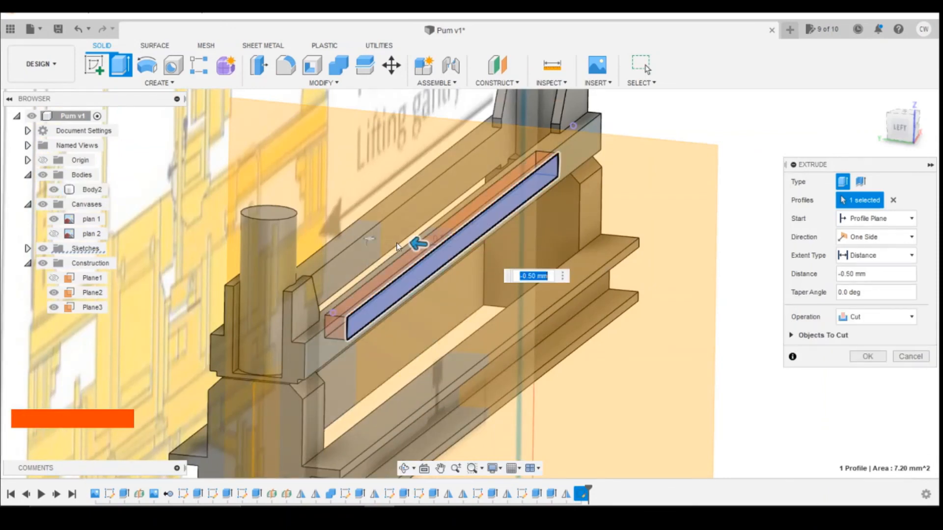
pyautogui.click(918, 138)
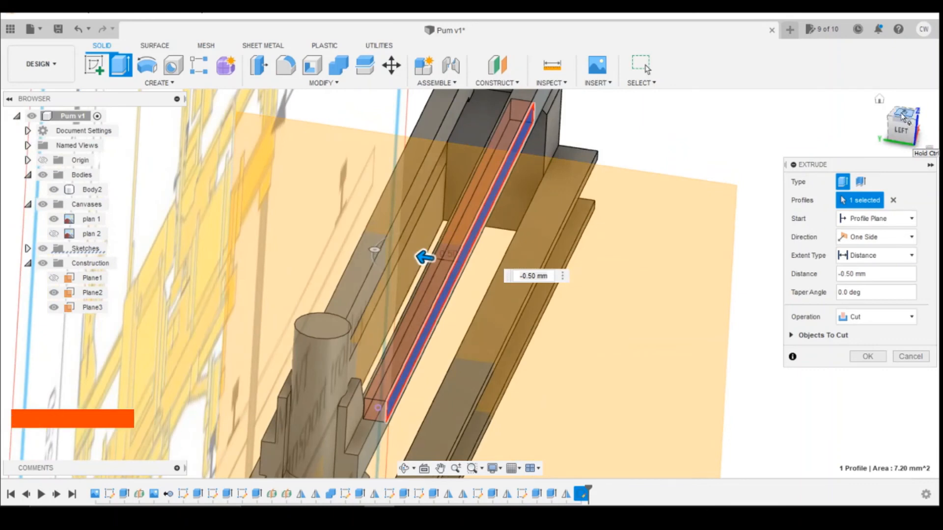
pyautogui.click(903, 115)
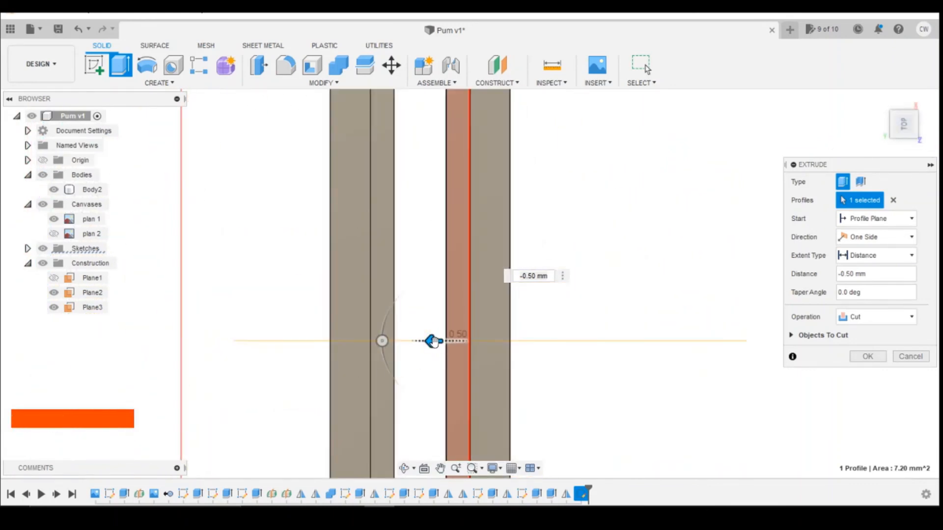
pyautogui.moveTo(433, 342)
pyautogui.mouseDown()
pyautogui.moveTo(484, 341)
pyautogui.moveTo(444, 342)
pyautogui.mouseUp()
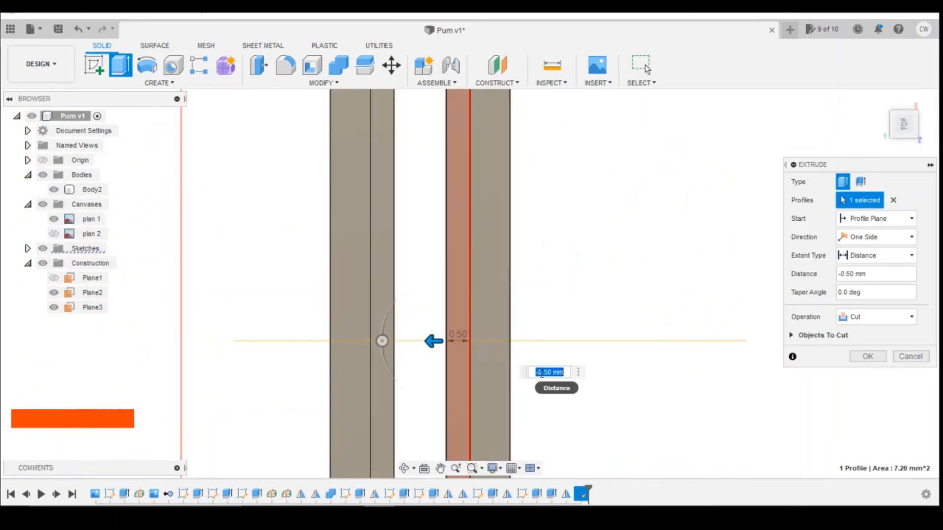
pyautogui.write('-0.3')
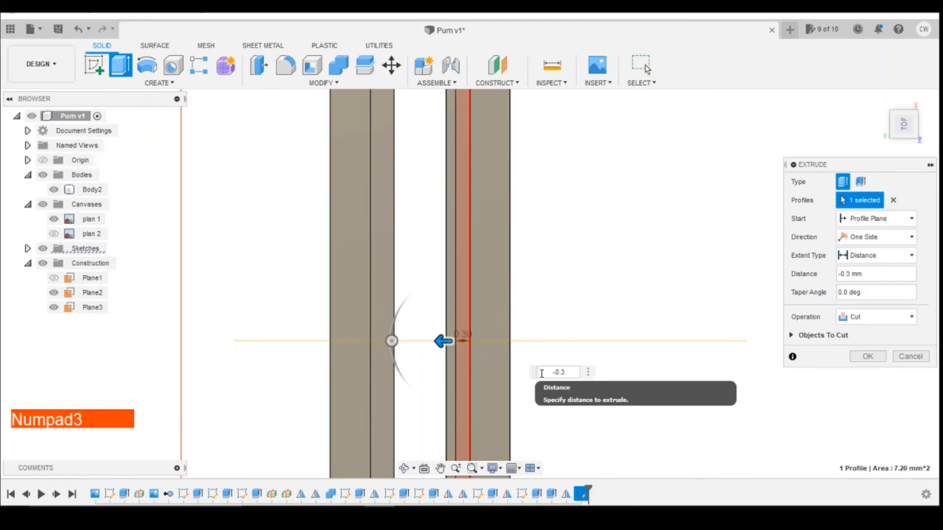
pyautogui.press('Return')
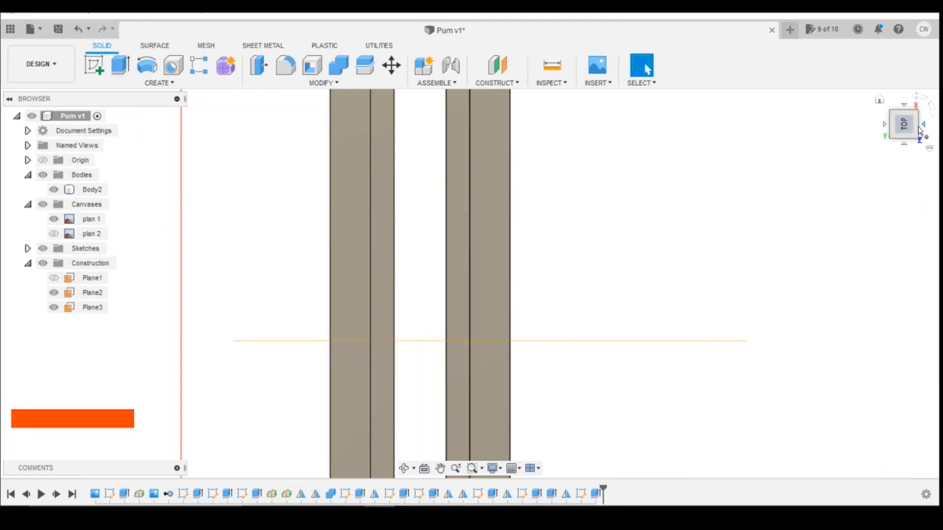
# Step: Hide the construction planes Plane2 and Plane3
pyautogui.moveTo(911, 123); pyautogui.dragTo(869, 79)
pyautogui.keyDown('shift'); pyautogui.moveTo(470, 284); pyautogui.dragTo(345, 295, button='middle'); pyautogui.keyUp('shift')
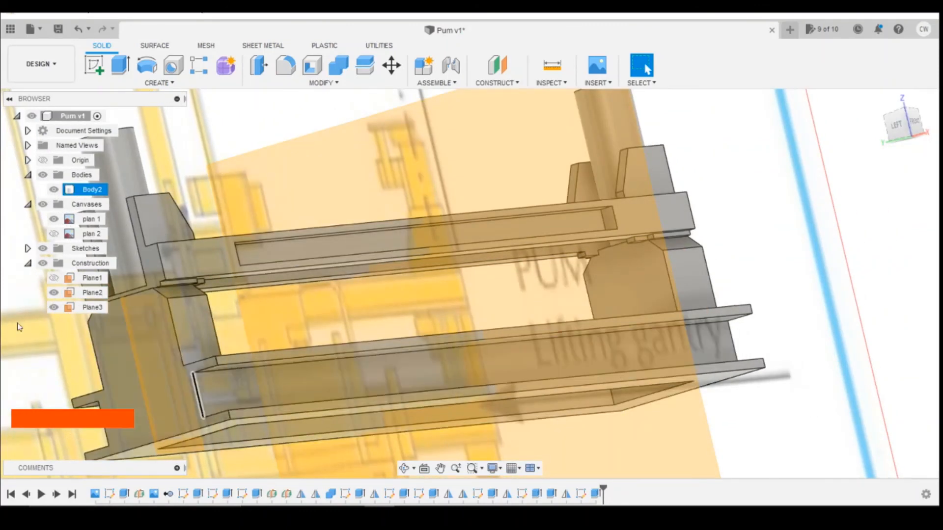
pyautogui.click(53, 293)
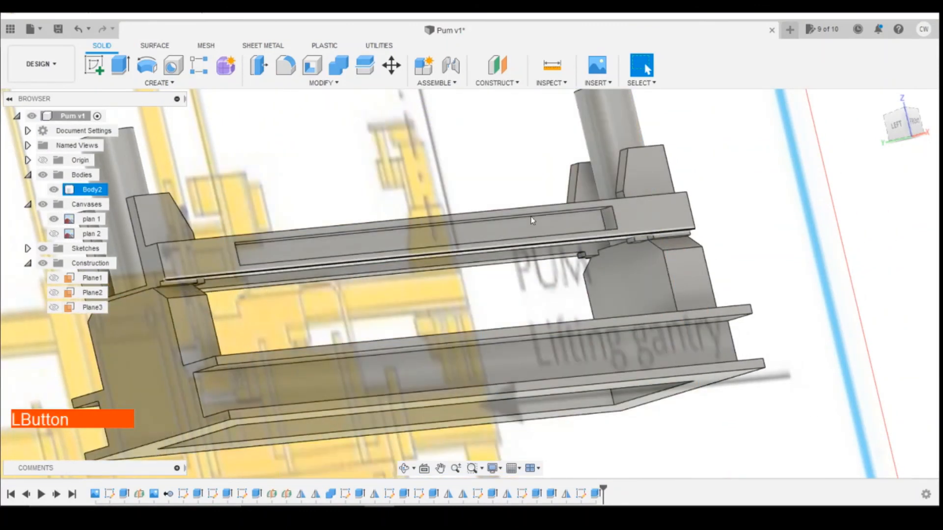
# Step: Mirror the recess cut feature across Plane3 to the crossbeam on the other side, showing the plane for selection
pyautogui.click(158, 82)
pyautogui.click(131, 373)
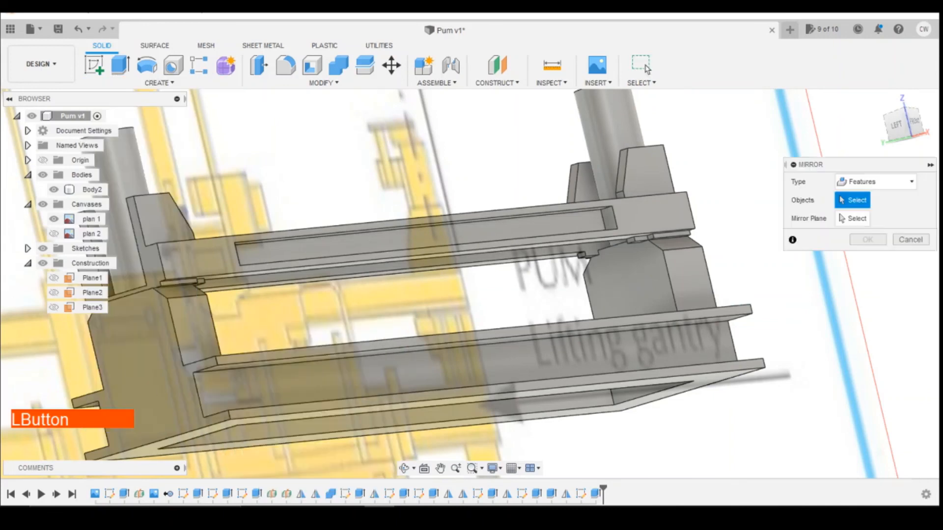
pyautogui.click(594, 494)
pyautogui.click(875, 223)
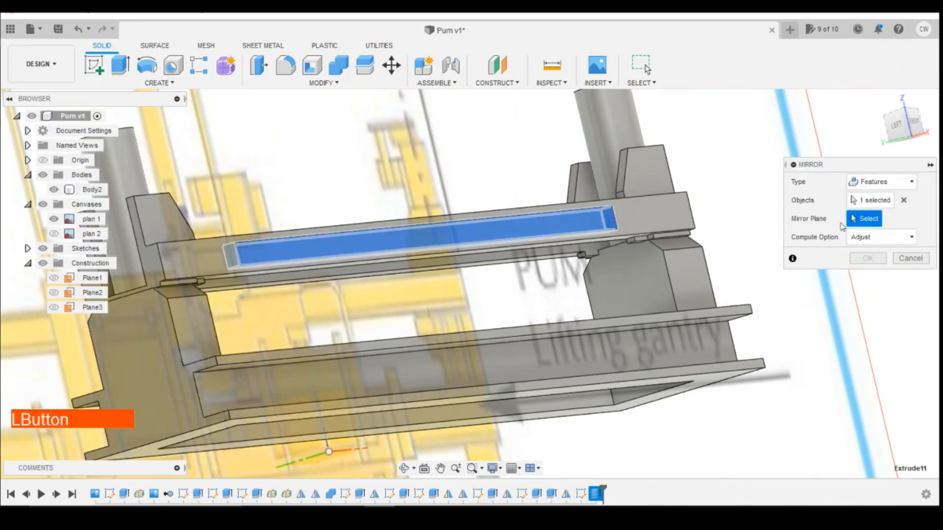
pyautogui.click(54, 307)
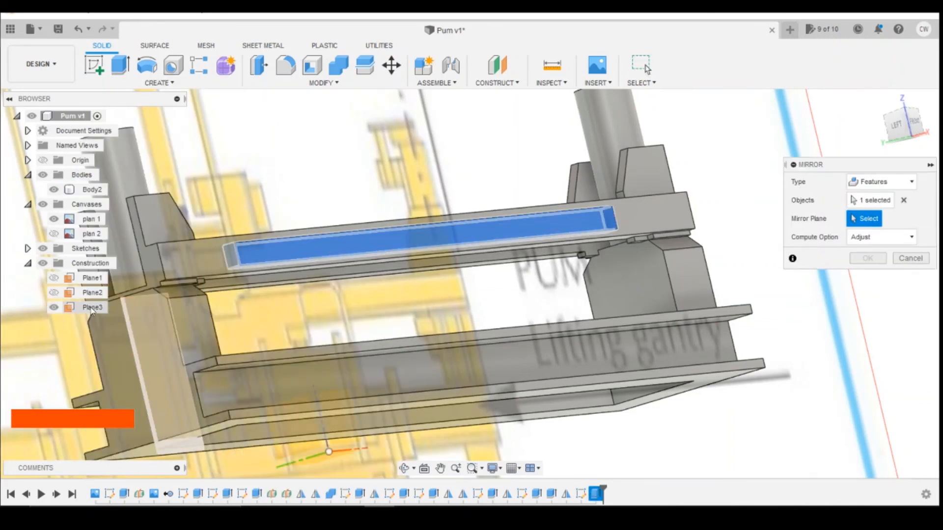
pyautogui.click(91, 308)
pyautogui.click(868, 259)
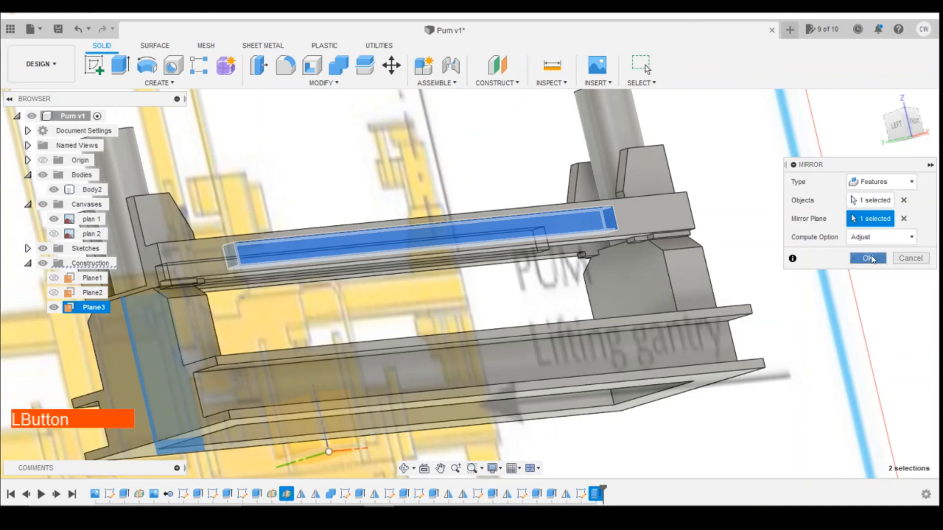
# Step: Hide the plan 1 canvas and Plane3, and inspect the frame with its recessed crossbeams from several angles
pyautogui.moveTo(916, 125); pyautogui.dragTo(932, 166)
pyautogui.scroll(-3, 659, 313)
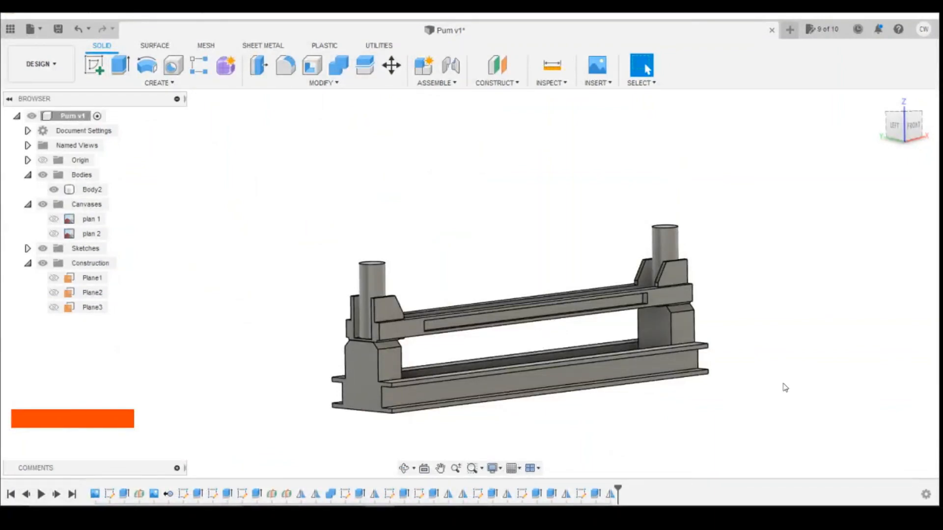
pyautogui.moveTo(893, 123)
pyautogui.mouseDown()
pyautogui.moveTo(890, 116)
pyautogui.moveTo(892, 125)
pyautogui.mouseUp()
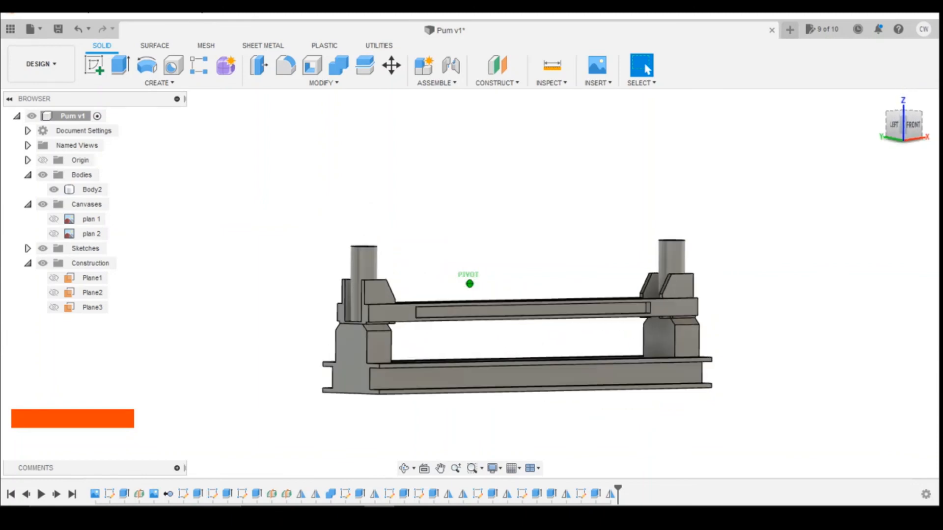
pyautogui.moveTo(470, 283)
pyautogui.keyDown('shift'); pyautogui.mouseDown(button='middle')
pyautogui.moveTo(508, 298)
pyautogui.moveTo(555, 267)
pyautogui.moveTo(579, 265)
pyautogui.moveTo(536, 290)
pyautogui.mouseUp(button='middle'); pyautogui.keyUp('shift')
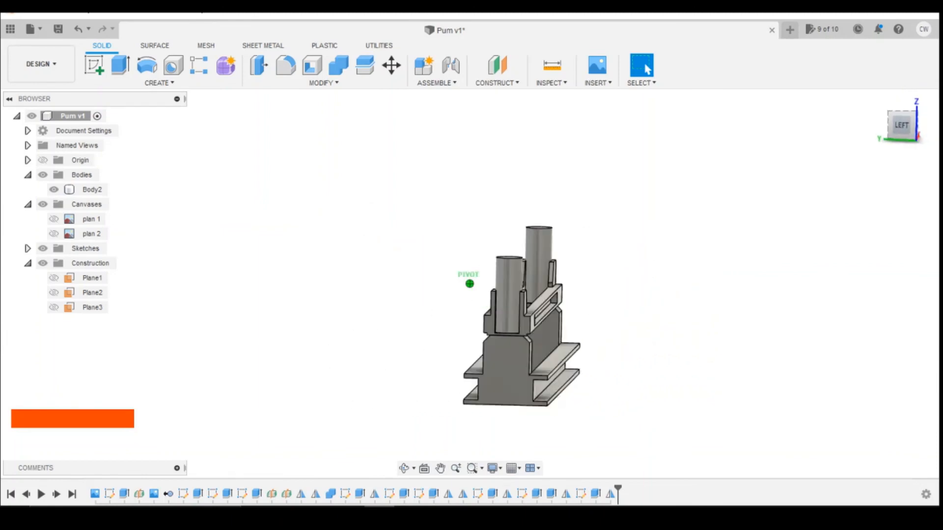
pyautogui.moveTo(909, 132); pyautogui.dragTo(898, 135)
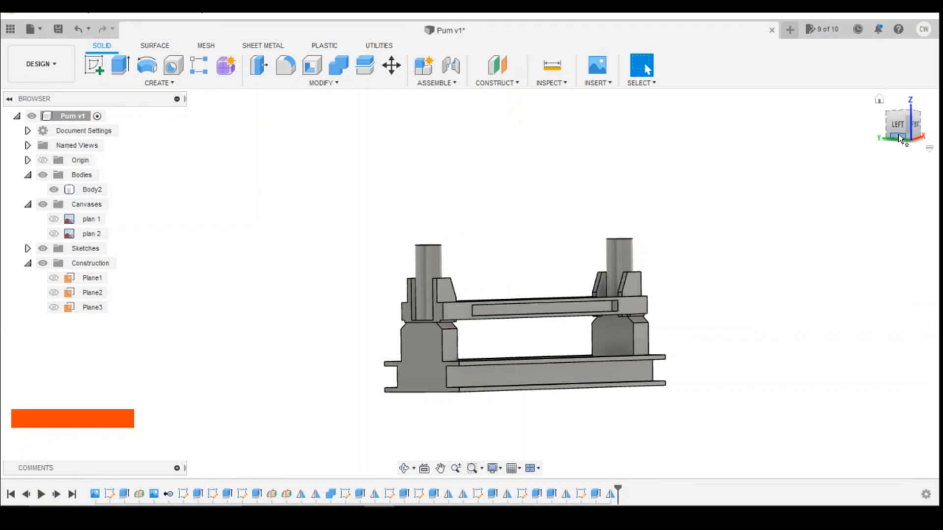
pyautogui.moveTo(915, 136); pyautogui.dragTo(897, 128)
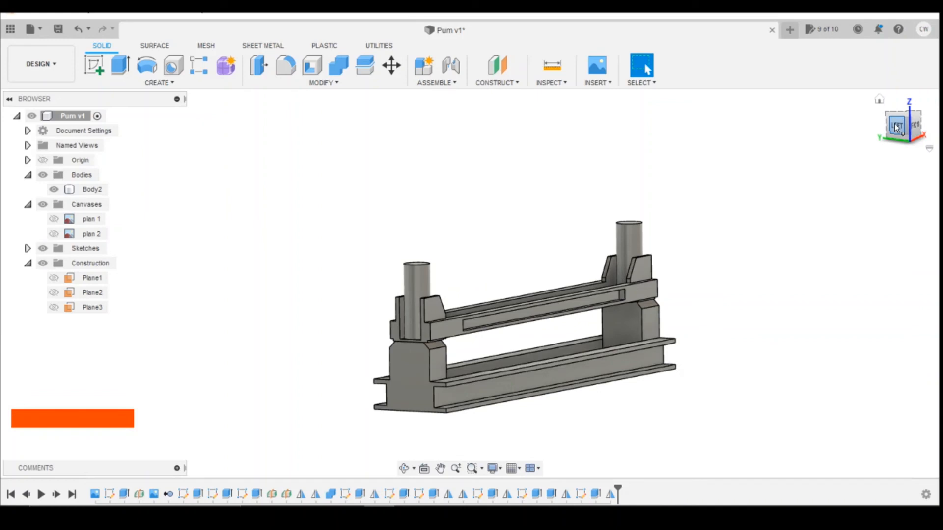